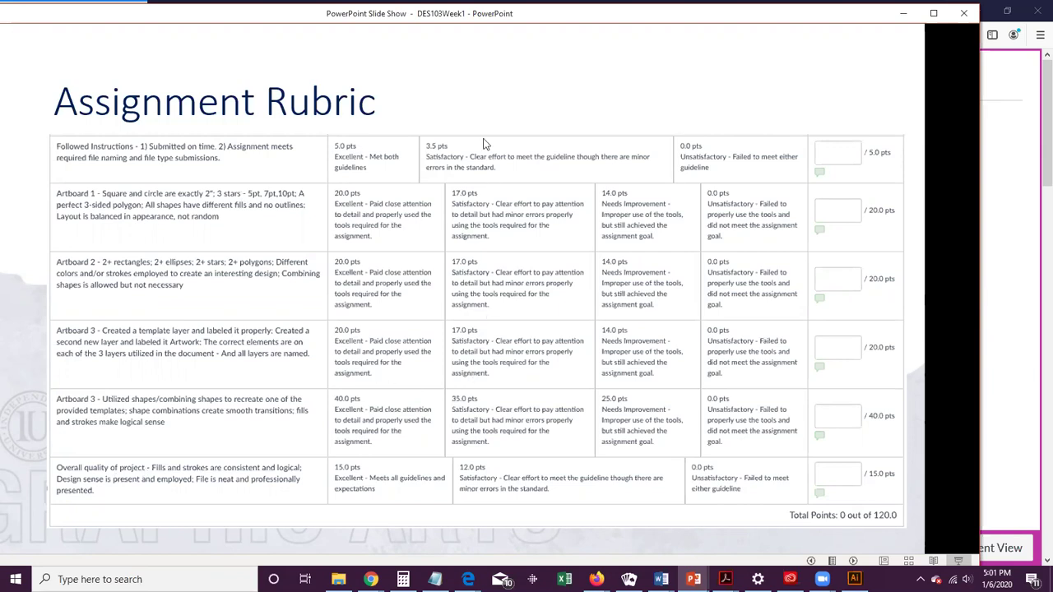
Step: Advance the slide show past the Assignment Rubric and Demonstration slides to the Questions slide
left_click(396, 220)
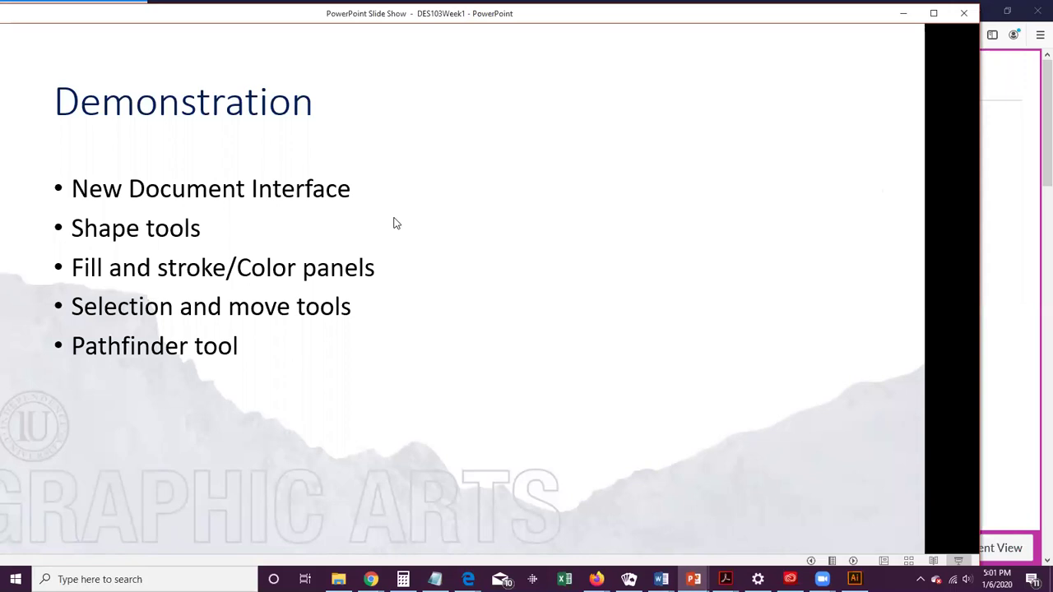
key("Right")
key("Left")
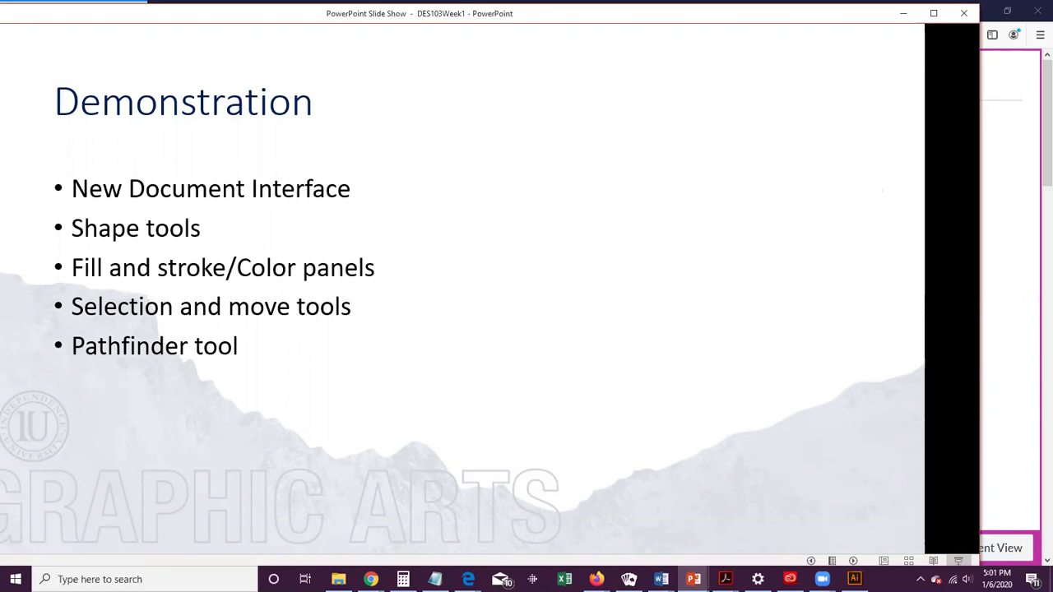
left_click(652, 442)
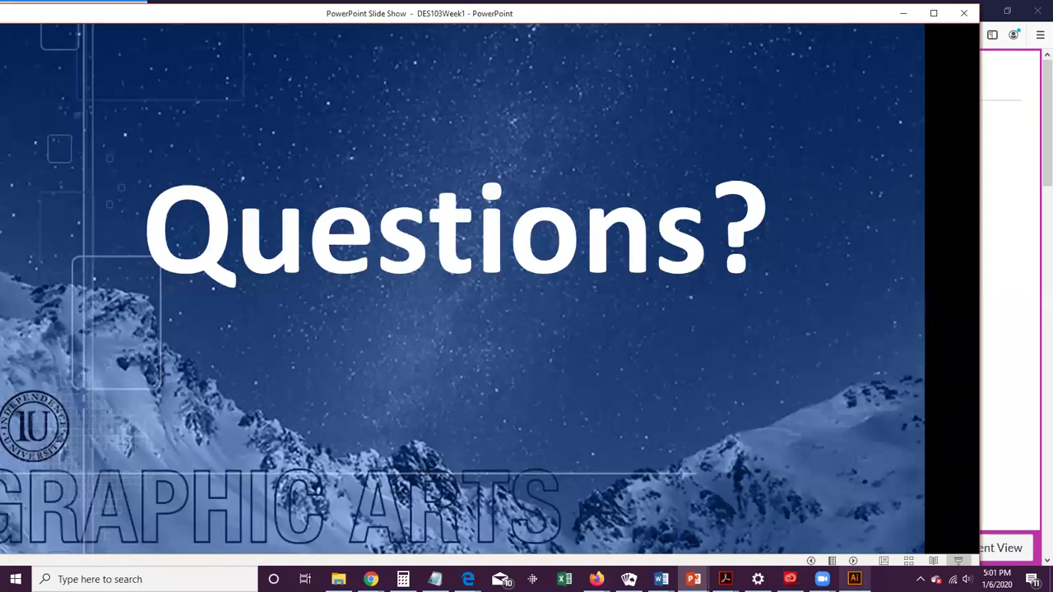
Step: Switch to the Firefox window with the Introduce Yourself discussion and look through its prompt and replies
mouse_move(790, 579)
mouse_move(693, 580)
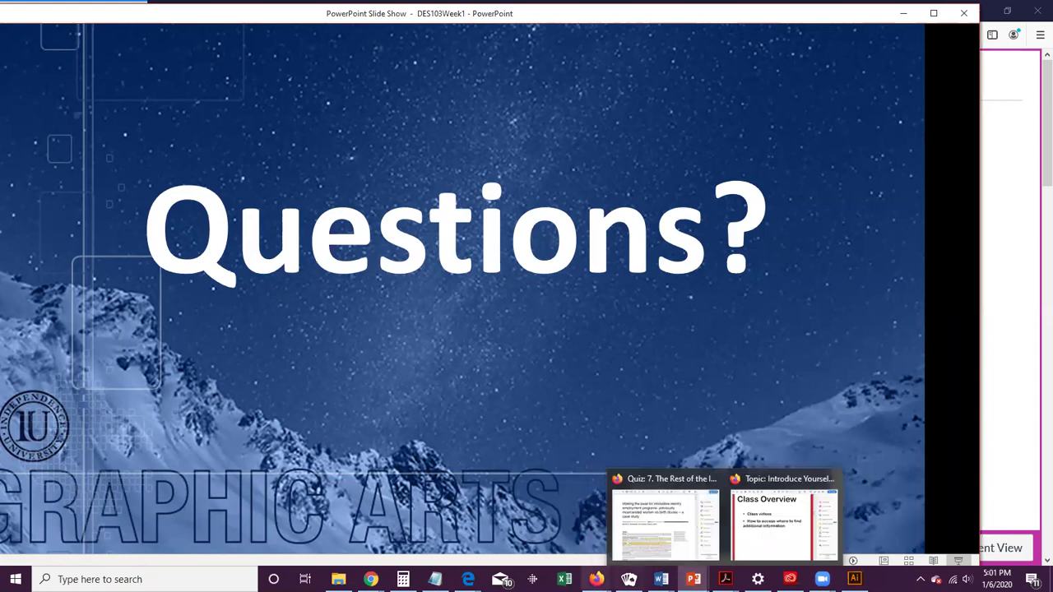
mouse_move(596, 580)
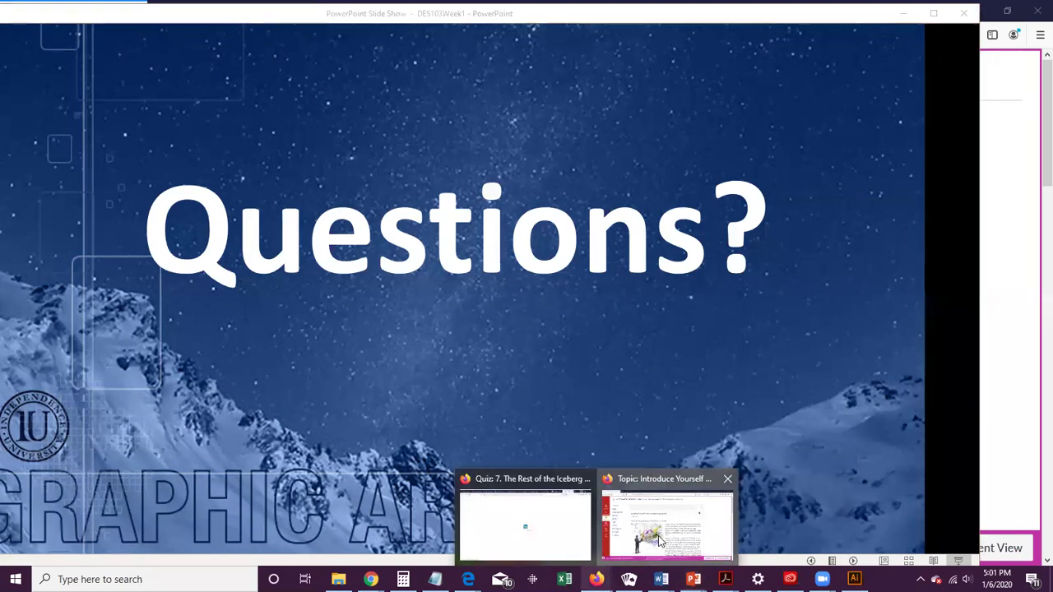
left_click(661, 537)
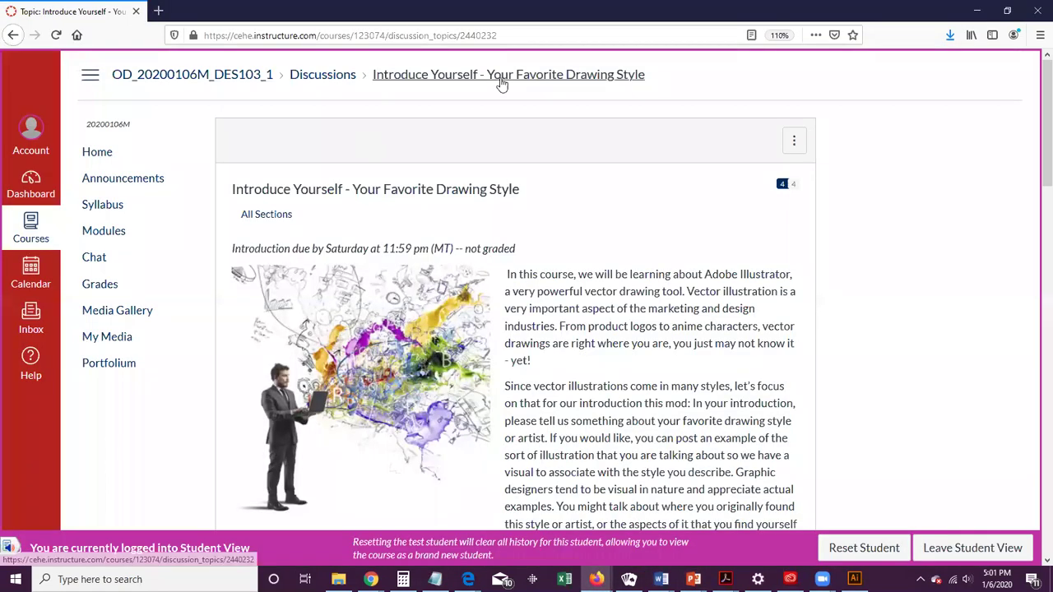
scroll(526, 399, "down", 5)
scroll(527, 399, "down", 10)
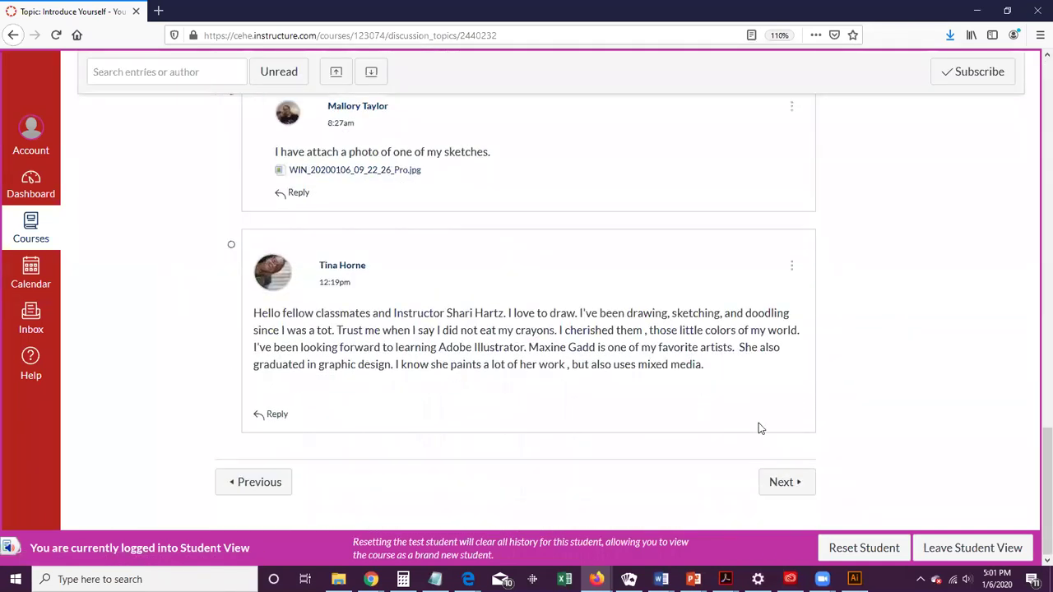
Step: Go to the Week 1 Discussion on Raster vs. Vector Art and read through its background, scenarios and reply requirements
left_click(784, 492)
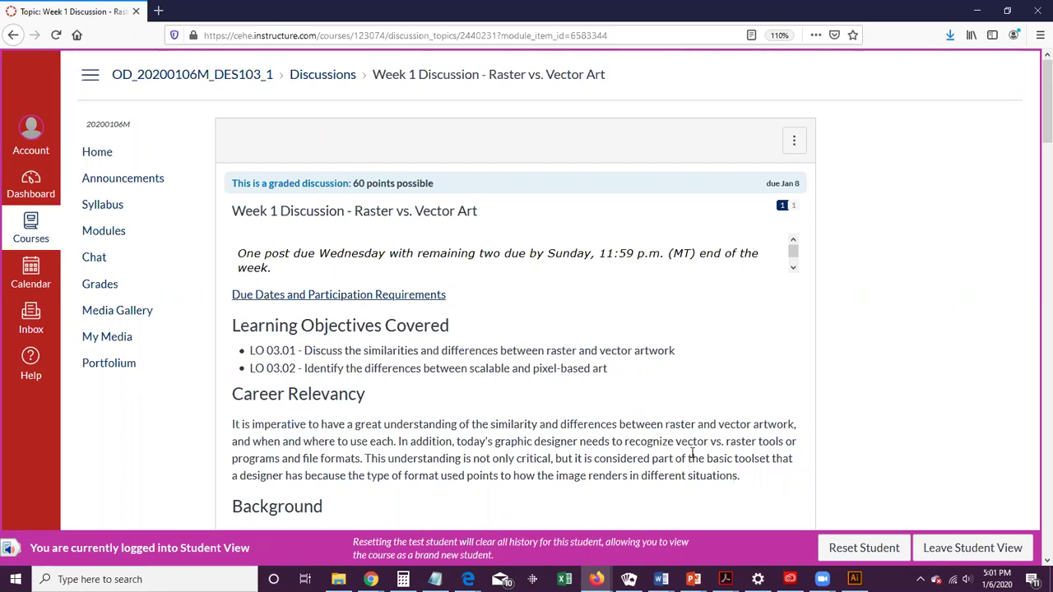
scroll(532, 349, "down", 5)
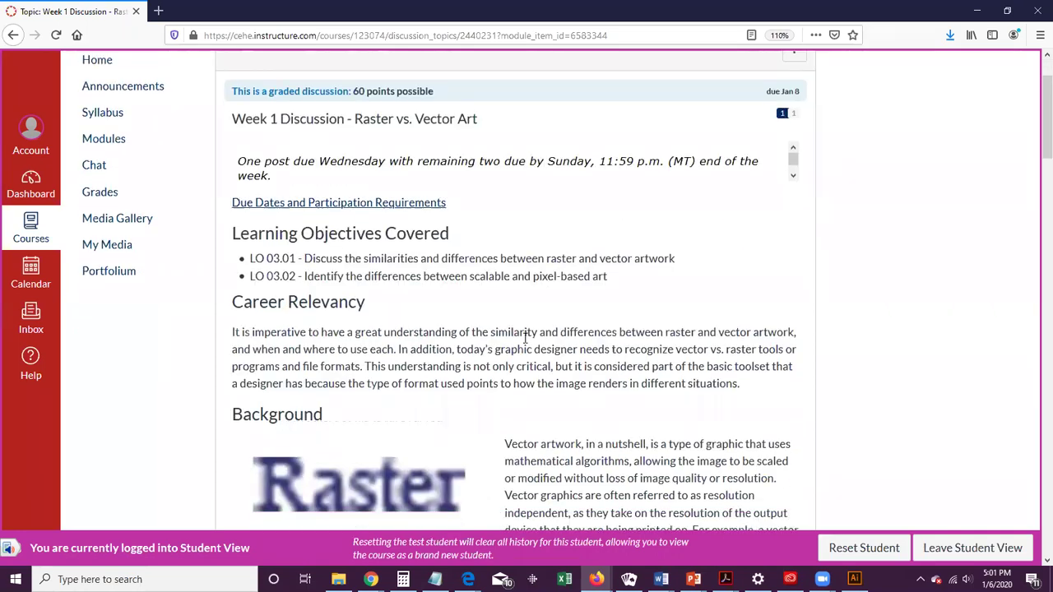
scroll(576, 280, "down", 13)
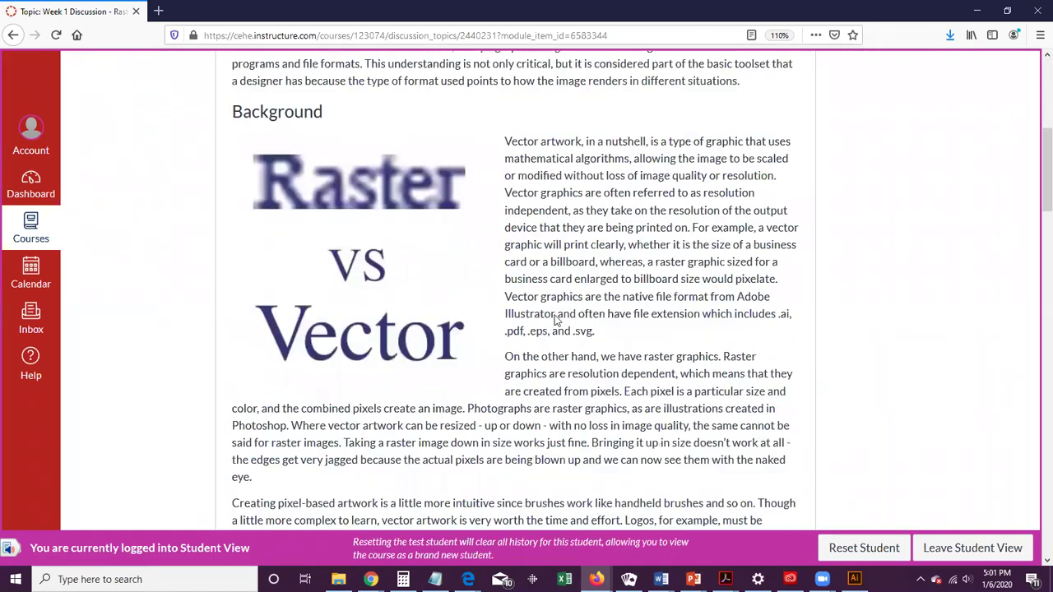
scroll(556, 314, "down", 12)
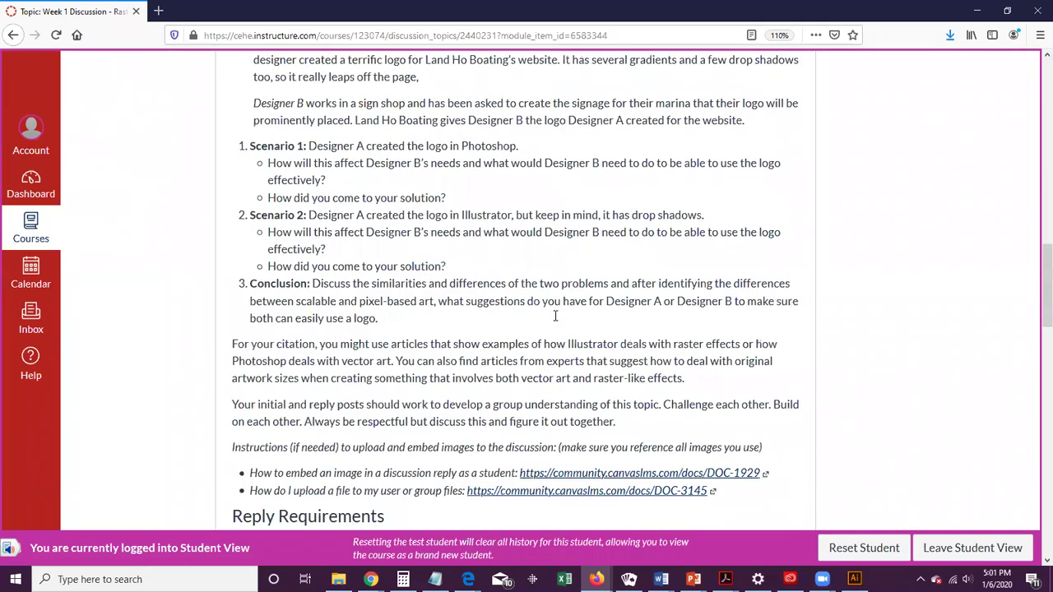
scroll(556, 315, "down", 15)
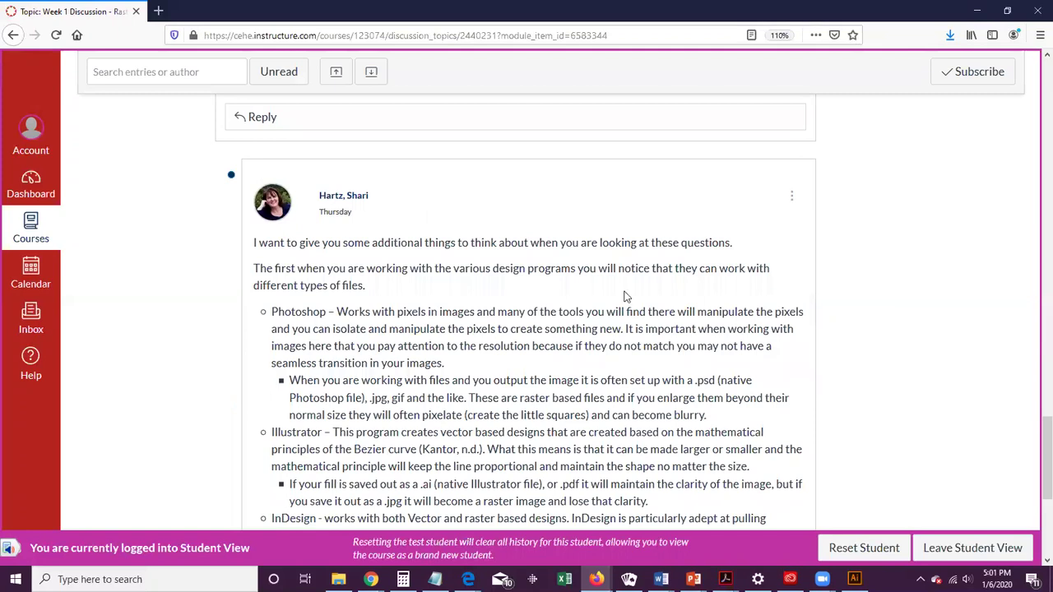
Step: Examine the instructor's post on Photoshop, Illustrator and InDesign file types, highlighting the word Photoshop, down to its references
scroll(527, 313, "down", 3)
scroll(350, 319, "down", 1)
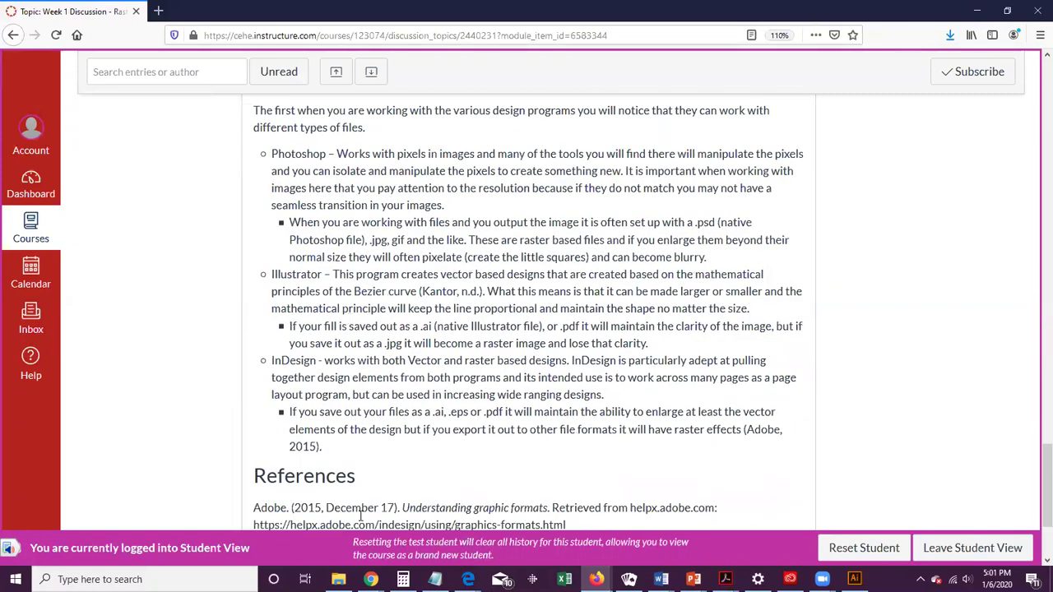
scroll(514, 392, "up", 2)
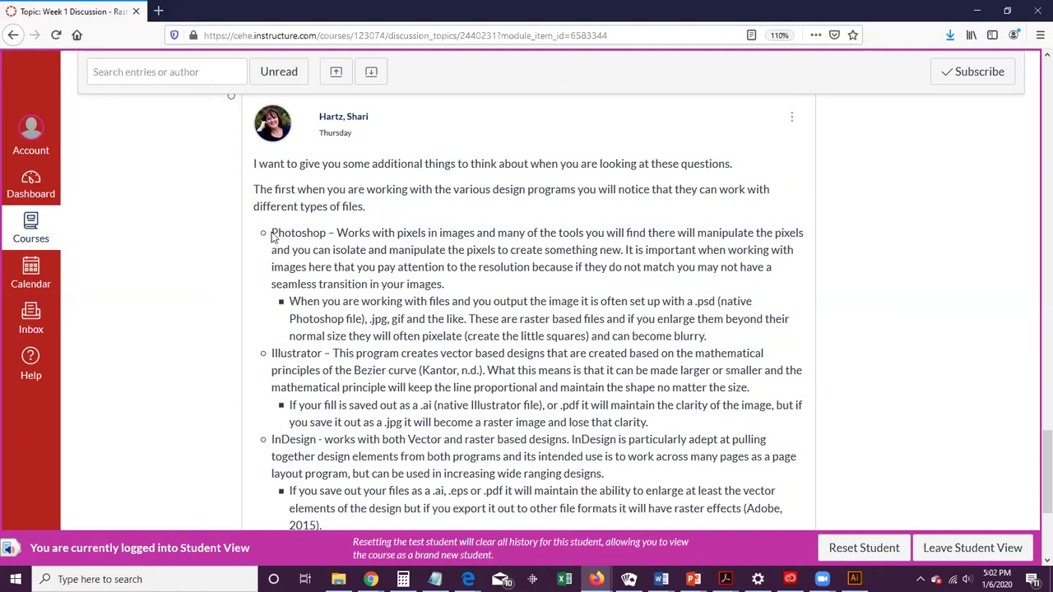
left_click_drag(321, 233, 272, 233)
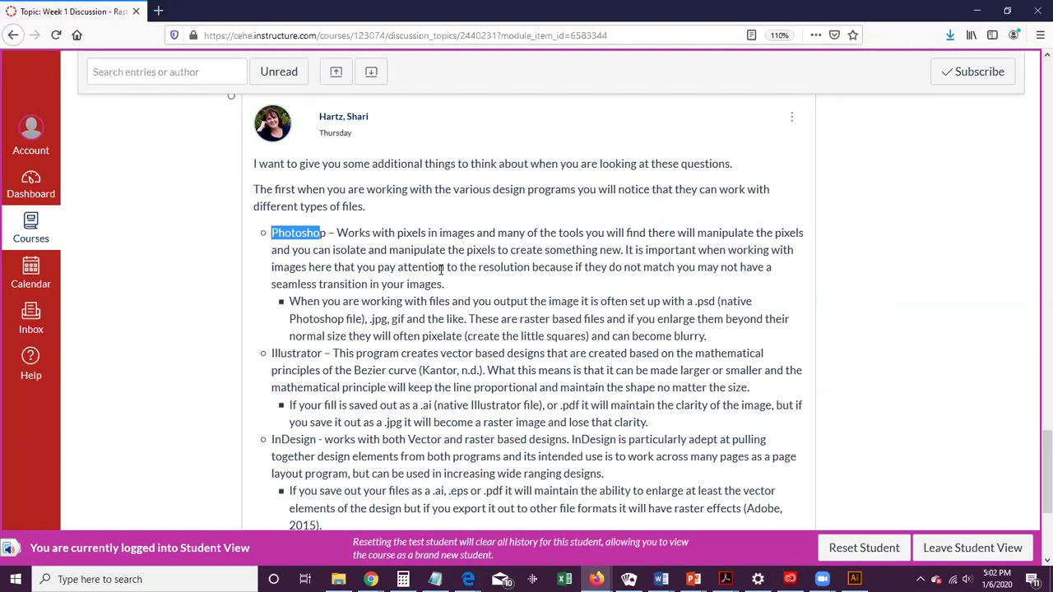
scroll(442, 269, "down", 3)
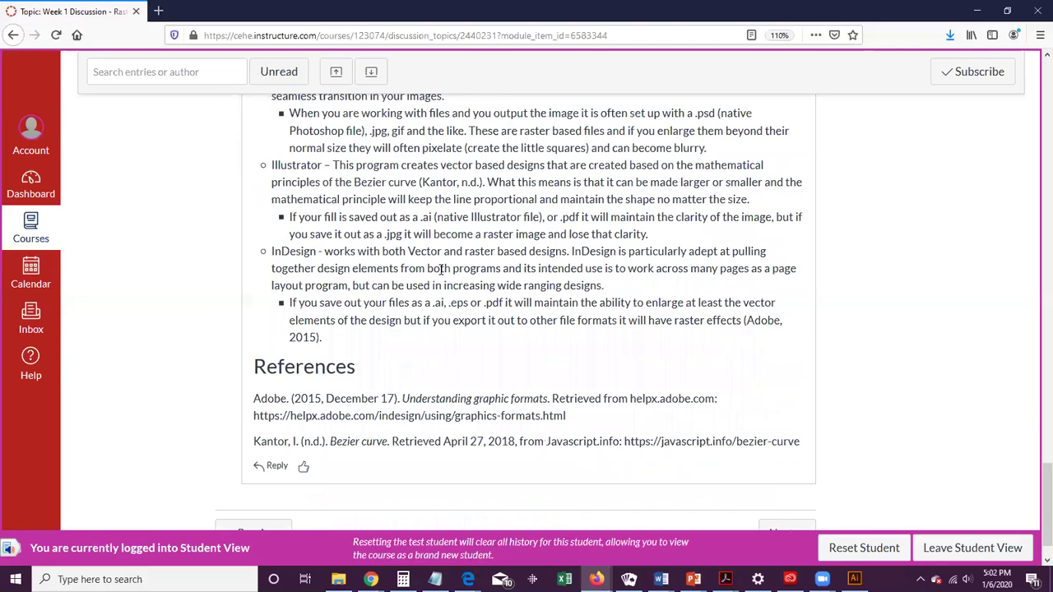
scroll(442, 269, "up", 1)
scroll(441, 269, "up", 6)
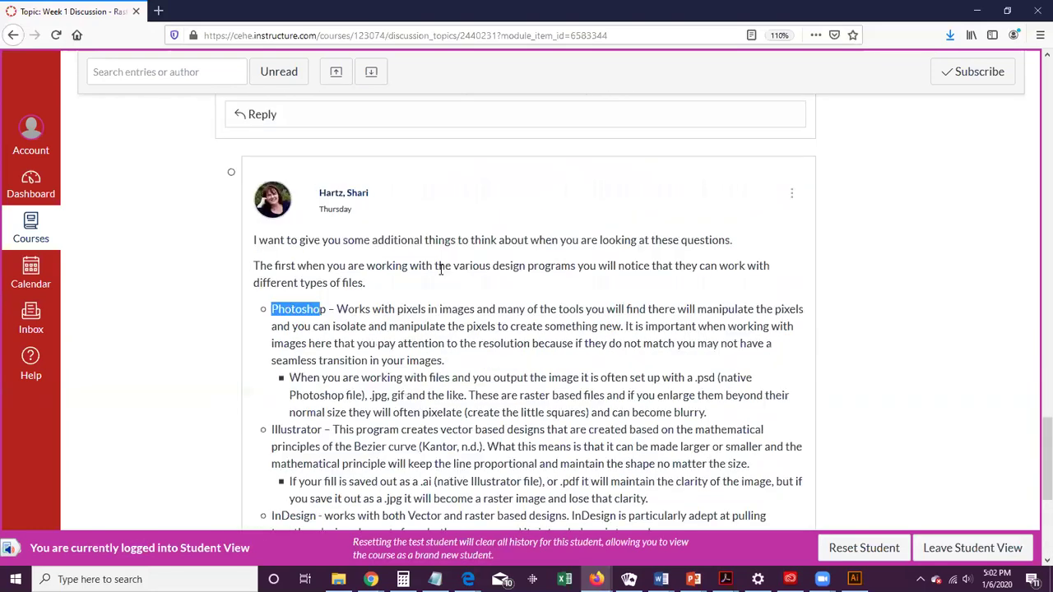
scroll(439, 273, "down", 6)
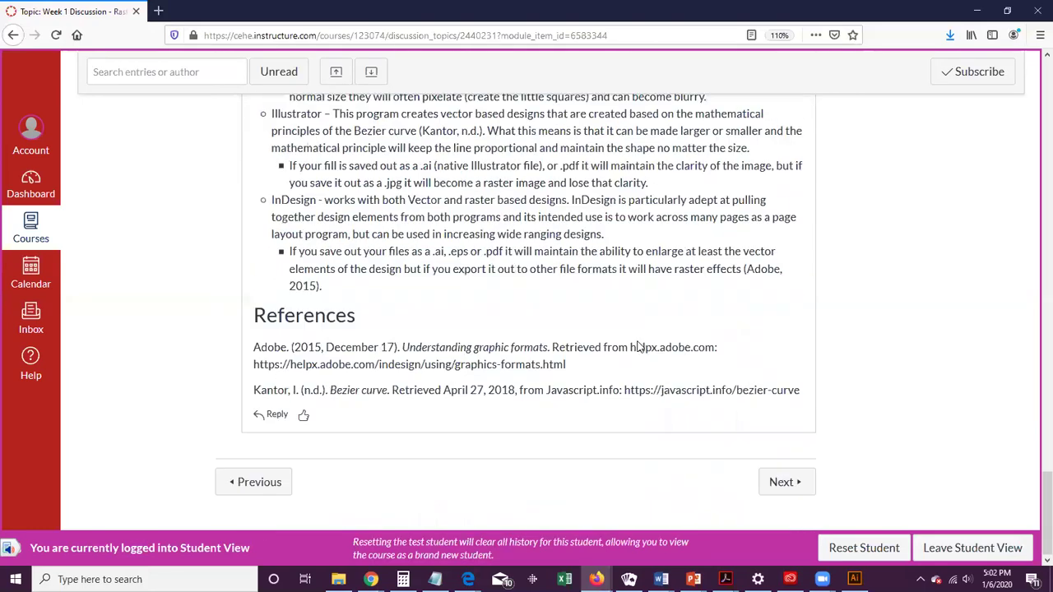
Step: Go to the Week 1 Assignment page and read its background, the instructions for the three artboards and the provided jpg links
left_click(786, 484)
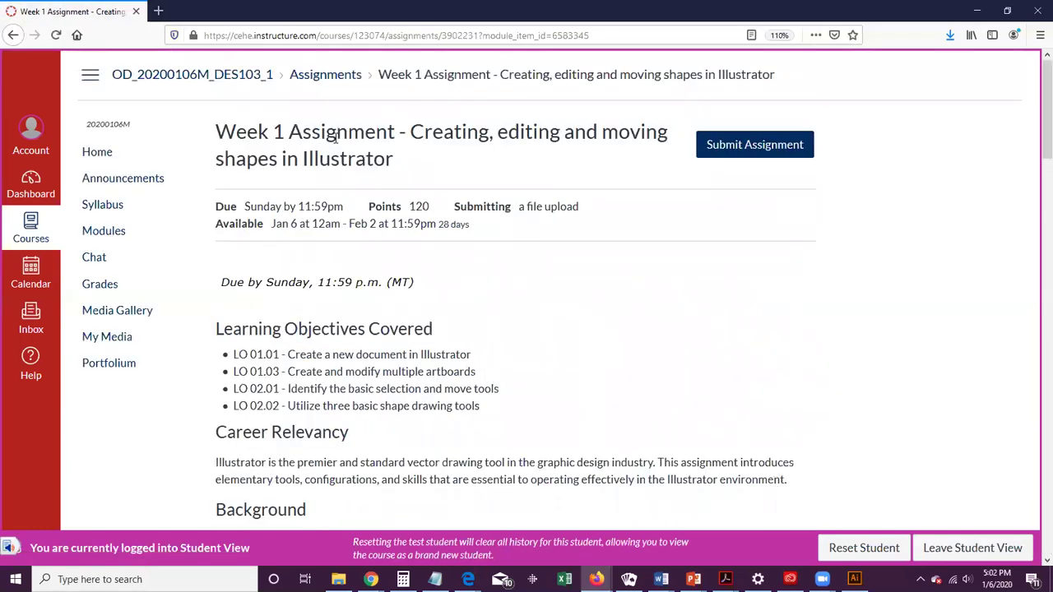
scroll(504, 303, "down", 4)
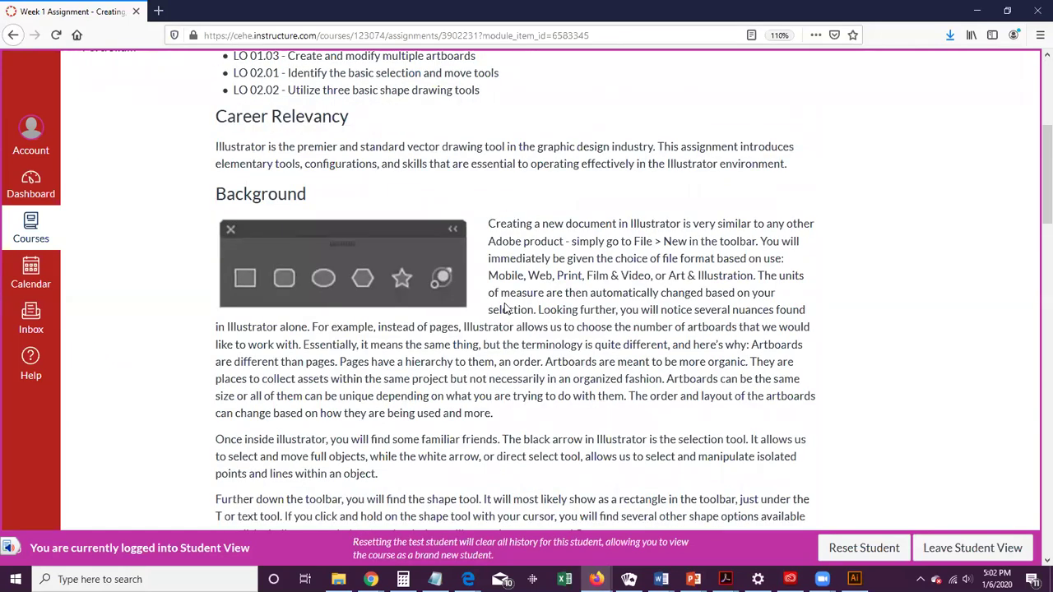
scroll(504, 308, "down", 6)
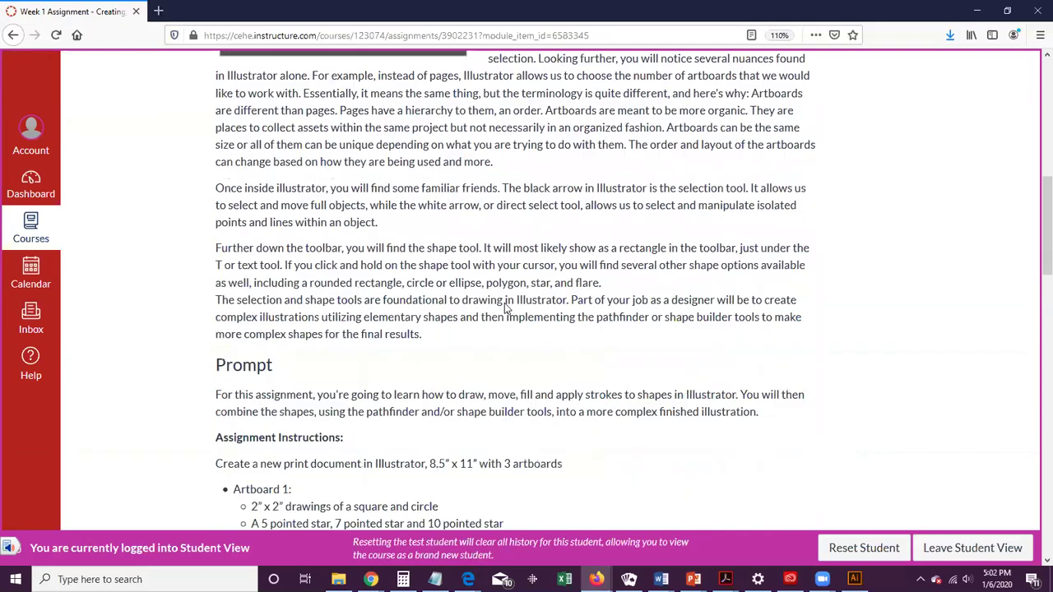
scroll(315, 282, "down", 1)
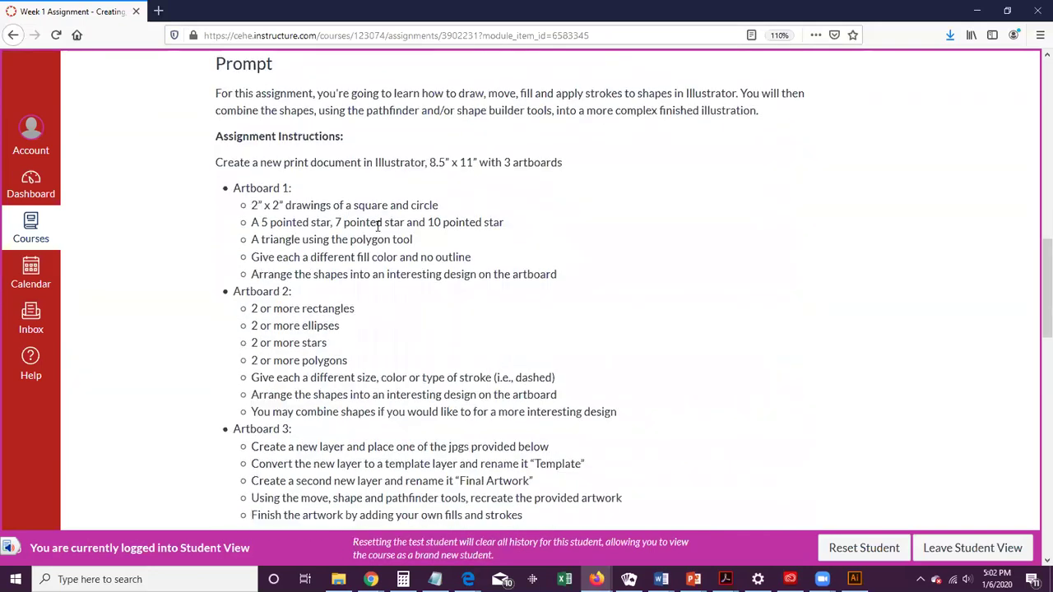
scroll(584, 201, "down", 1)
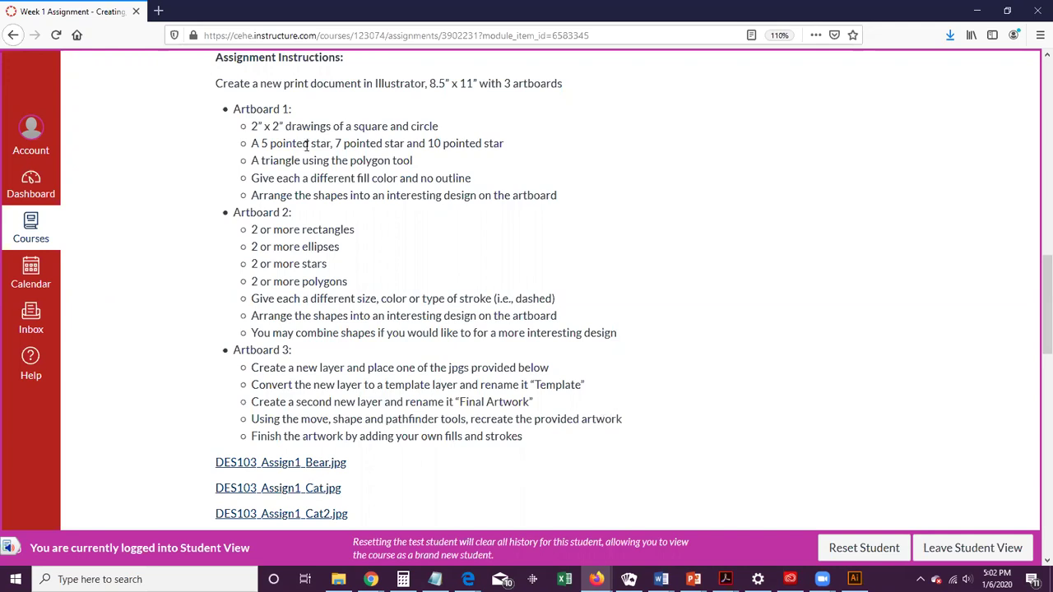
scroll(306, 469, "down", 1)
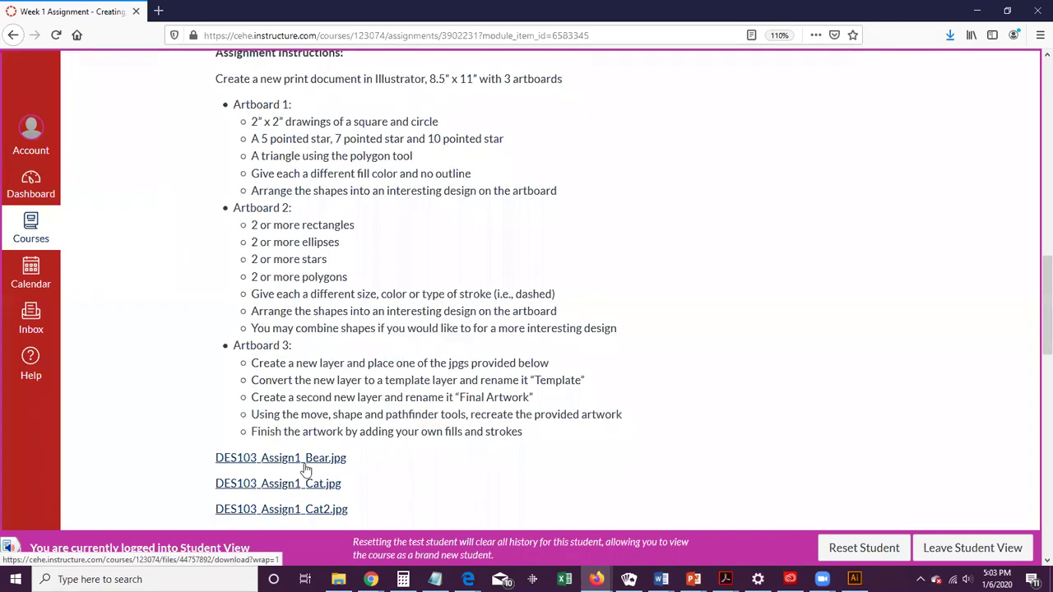
scroll(306, 469, "down", 3)
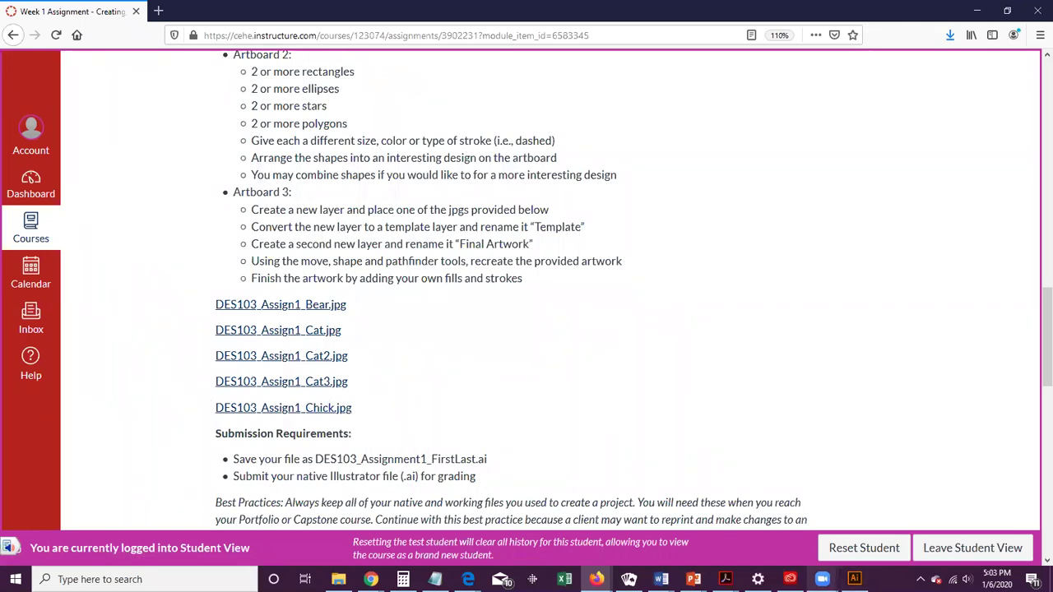
Step: Switch to the DES103Week1 slide show and go back to the "Artboard 3 – Choose 1" slide
mouse_move(694, 580)
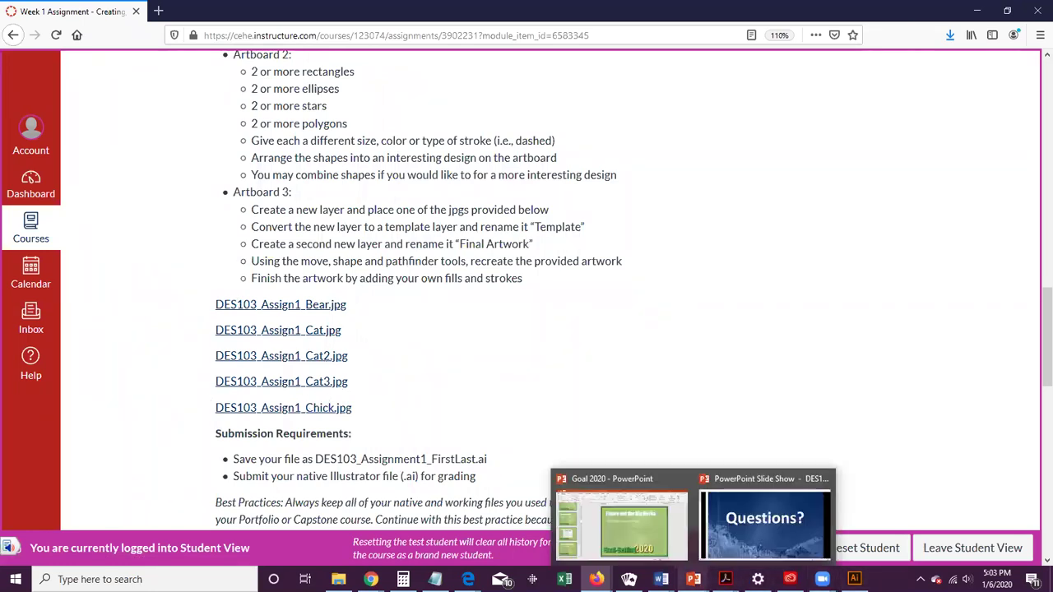
left_click(735, 546)
scroll(634, 499, "up", 2)
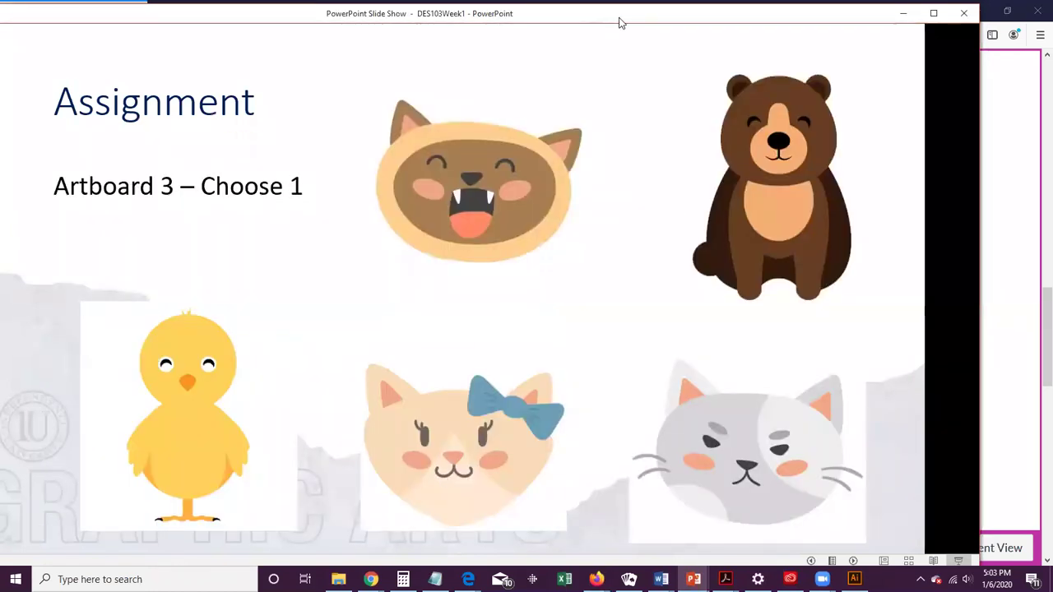
left_click_drag(621, 23, 558, 23)
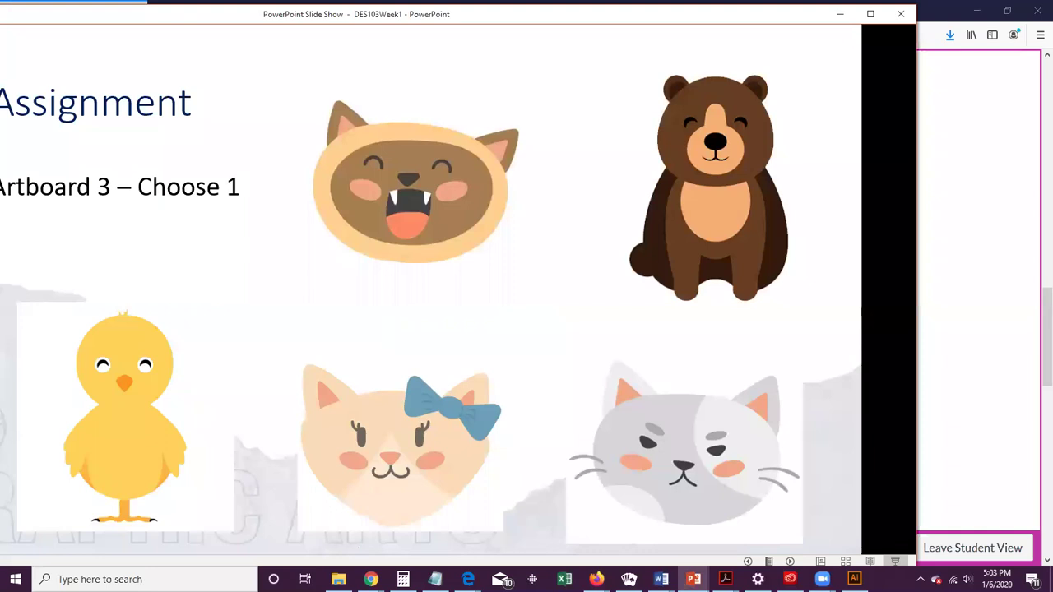
Step: Bring up the Assignment 1 Assets folder in File Explorer, enlarge its window to view the five images, and minimize it
mouse_move(339, 575)
left_click(342, 556)
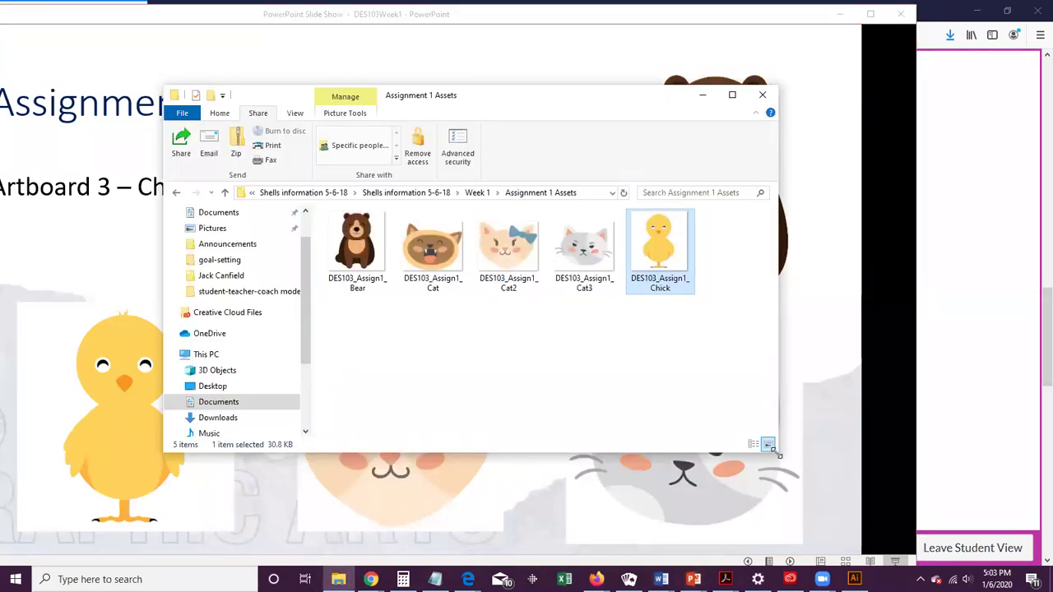
left_click_drag(778, 454, 842, 530)
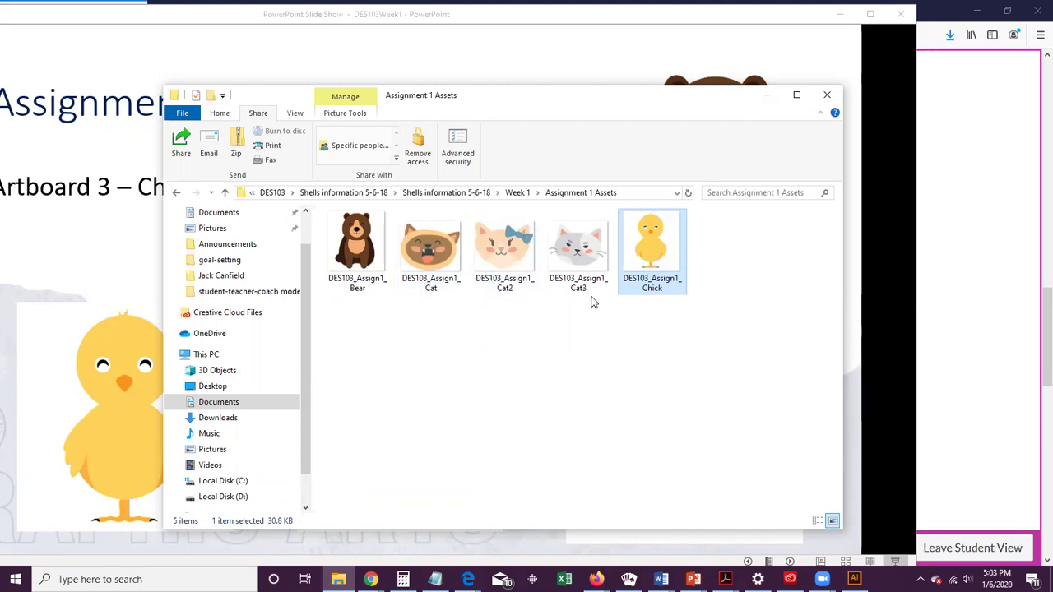
left_click(764, 96)
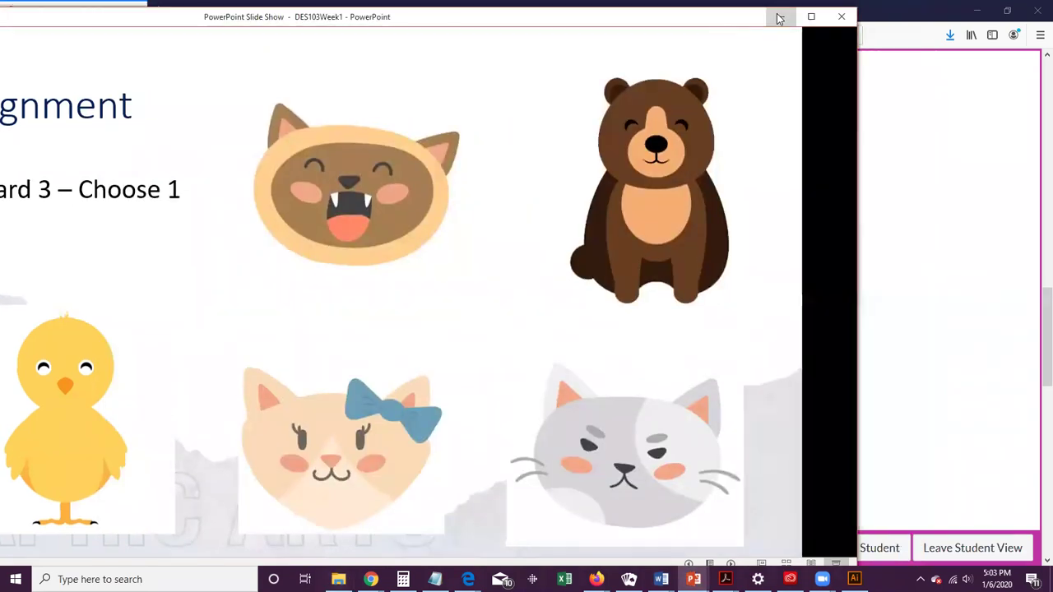
Step: Minimize the slide show and review the assignment's submission requirements in Firefox, highlighting the file name DES103_Assignment1_FirstLast.ai
left_click(779, 14)
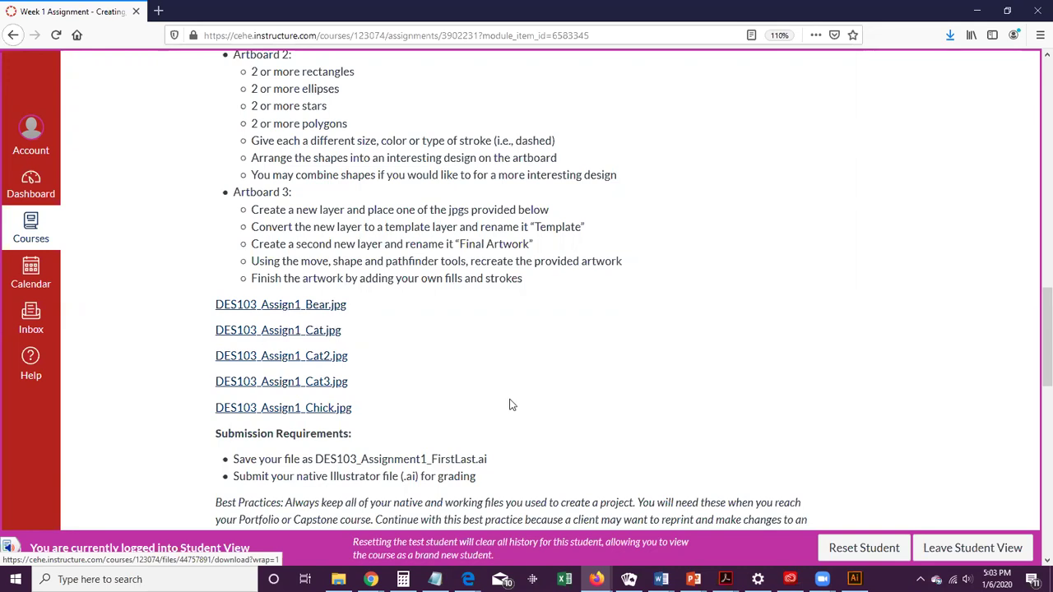
scroll(271, 434, "down", 2)
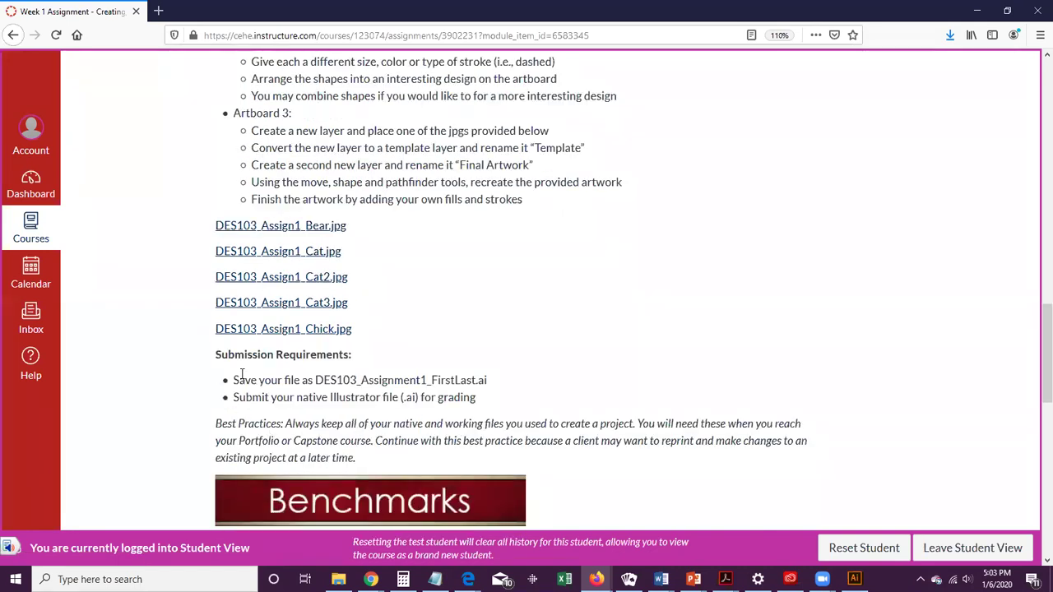
left_click_drag(315, 380, 490, 384)
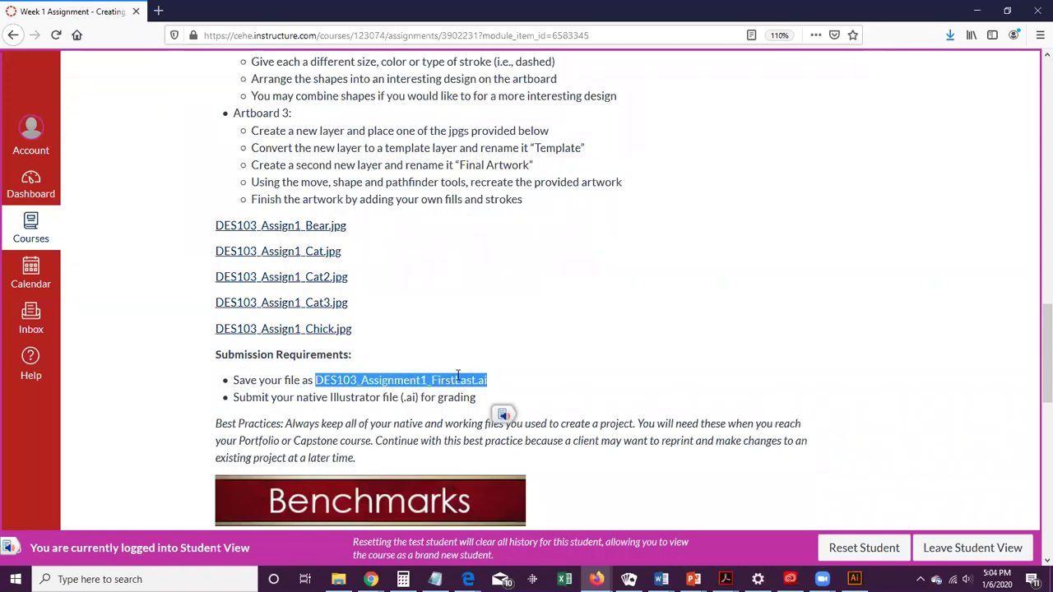
scroll(570, 373, "down", 6)
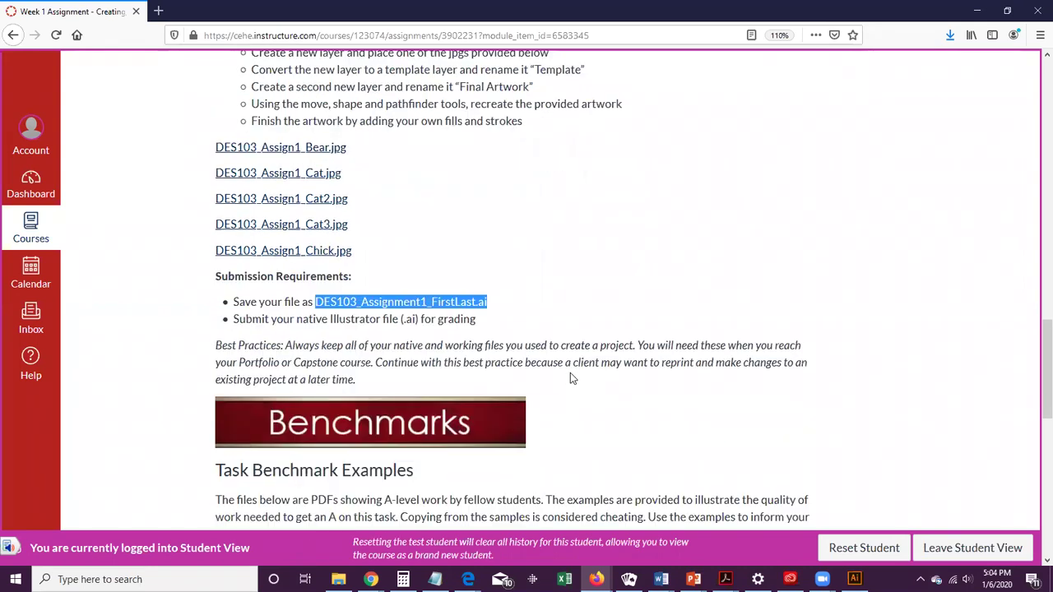
Step: Review the Week 1 Assignment's grading rubric, then go to the Week 1 Assessment - Illustrator Basics page and read its instructions
scroll(616, 372, "down", 8)
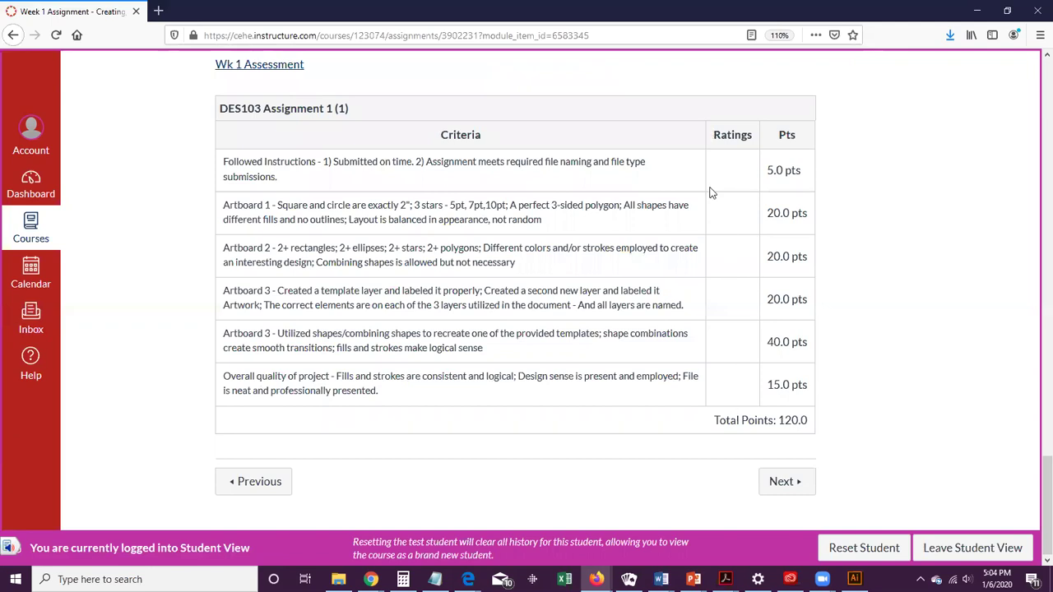
left_click(782, 490)
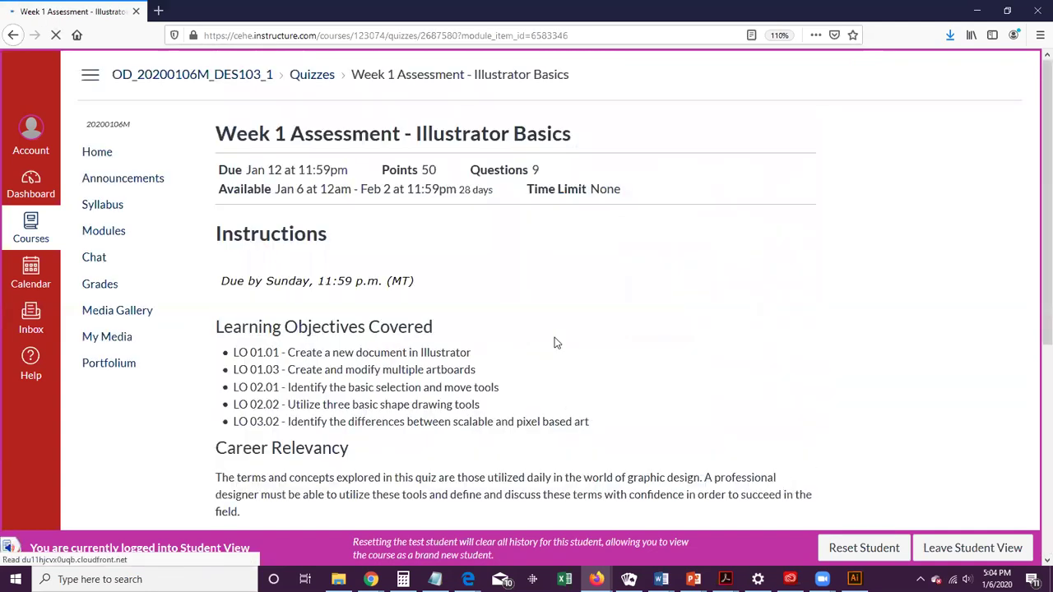
scroll(554, 343, "down", 3)
scroll(555, 342, "down", 3)
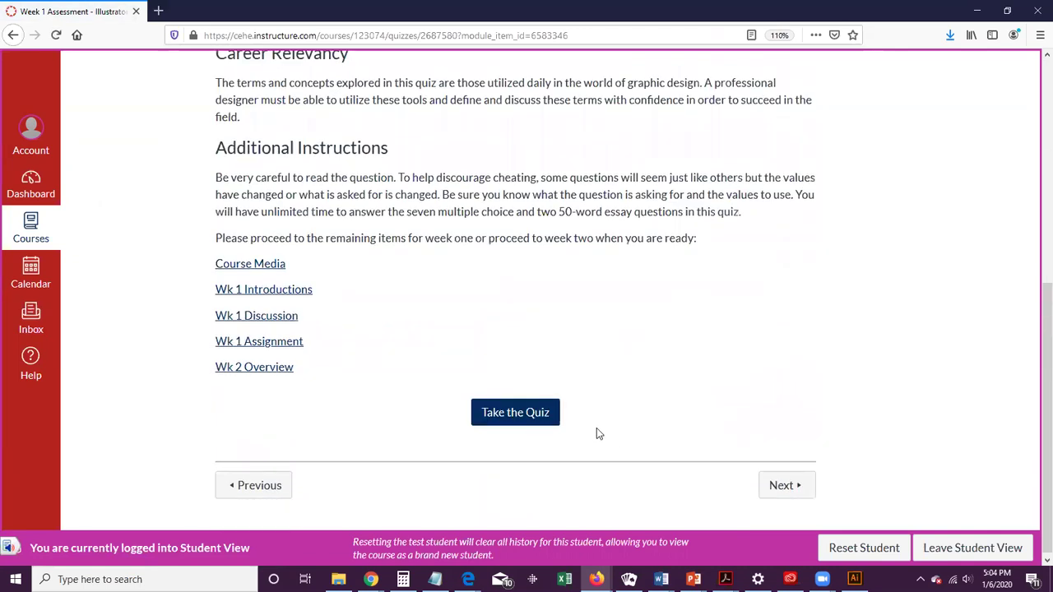
scroll(665, 416, "up", 6)
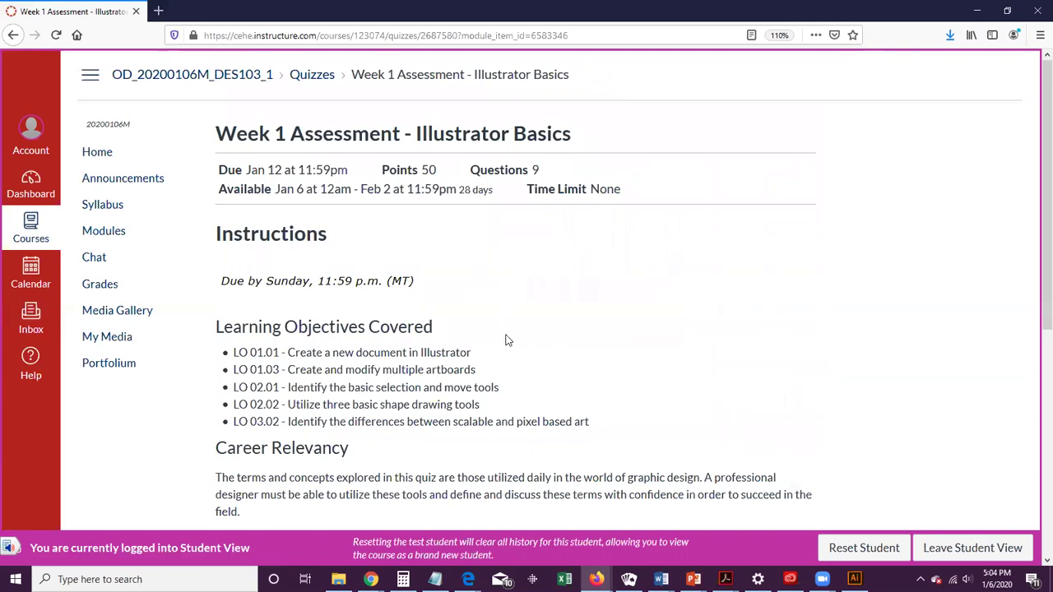
Step: Go to the Live Sessions and Recordings page from the course home page and review the Week 1 recorded lecture entries
left_click(201, 75)
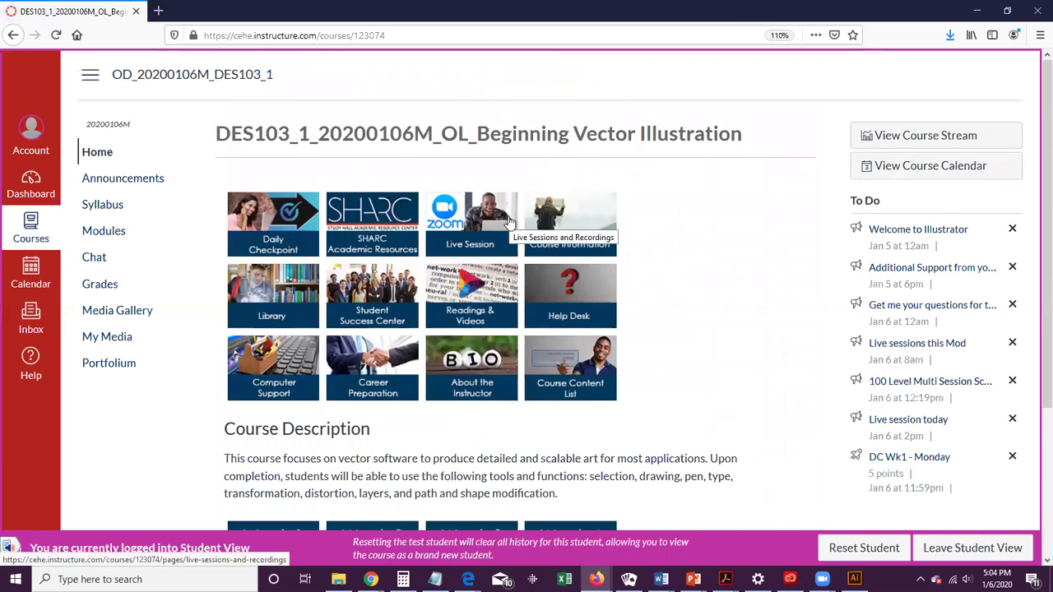
left_click(466, 231)
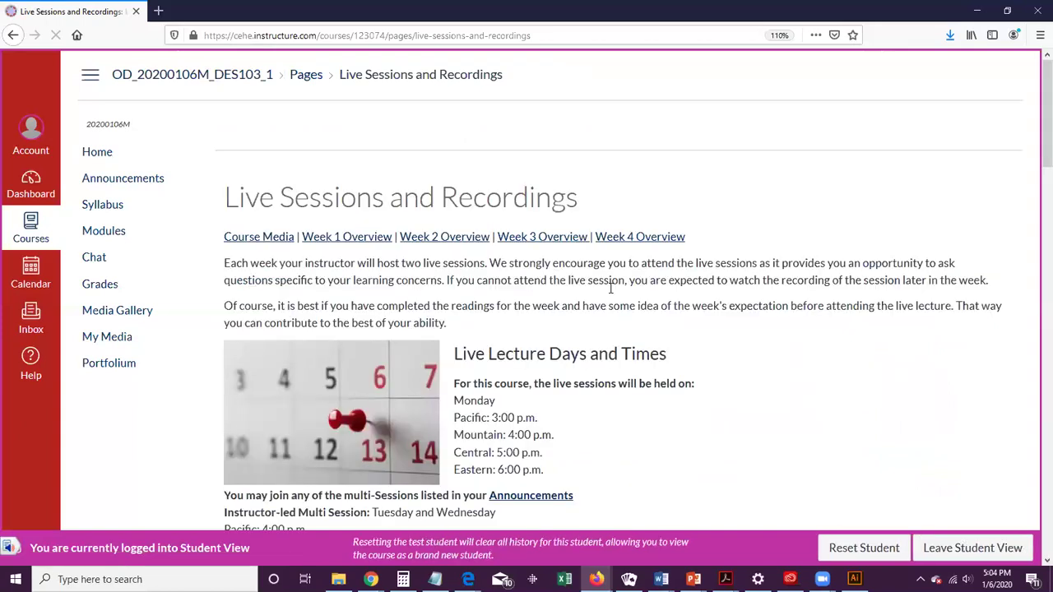
scroll(623, 318, "down", 10)
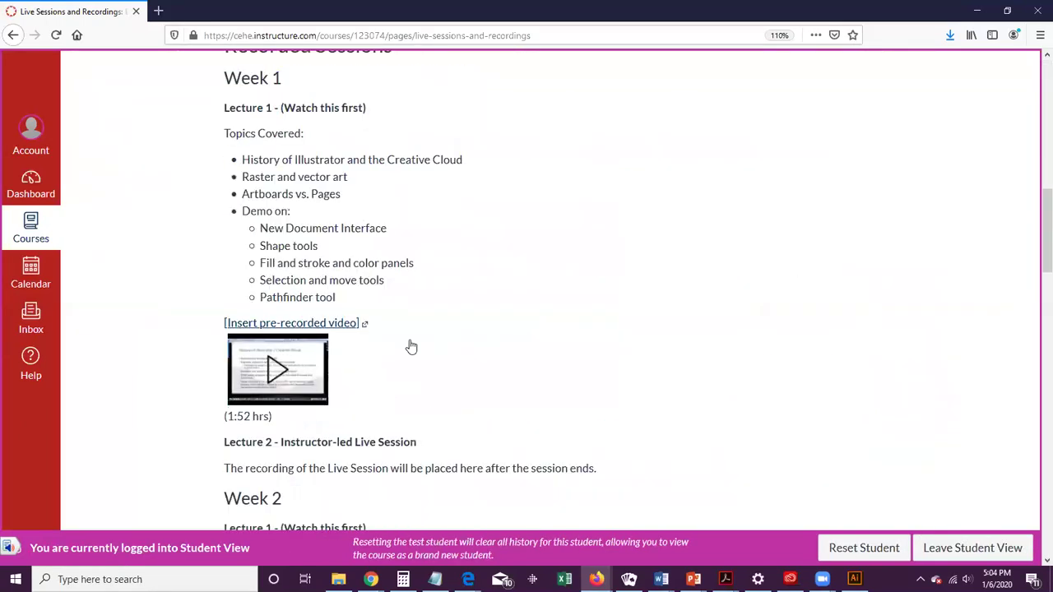
scroll(411, 347, "down", 1)
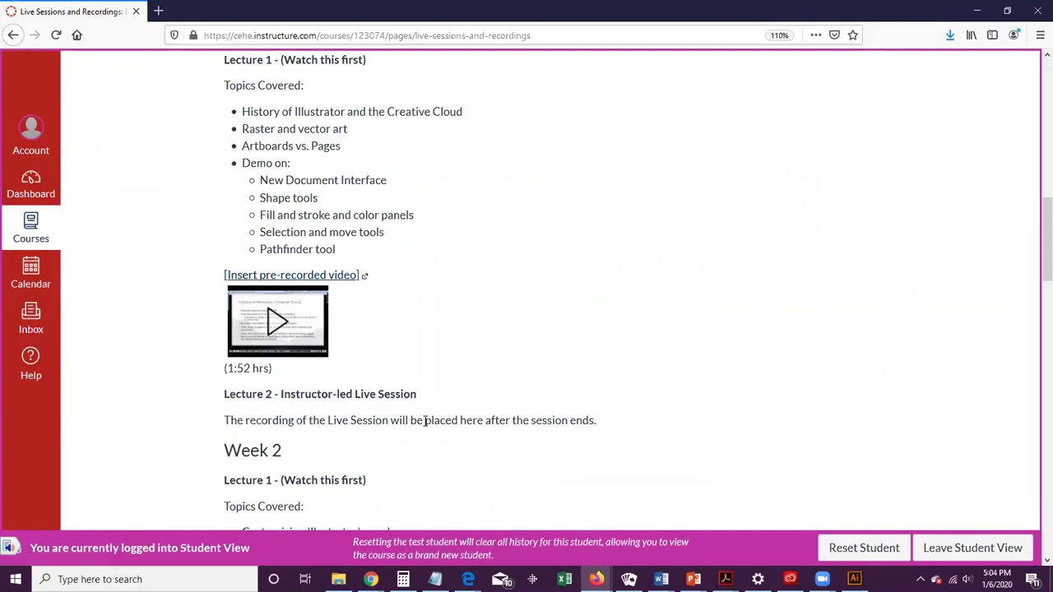
scroll(444, 405, "up", 11)
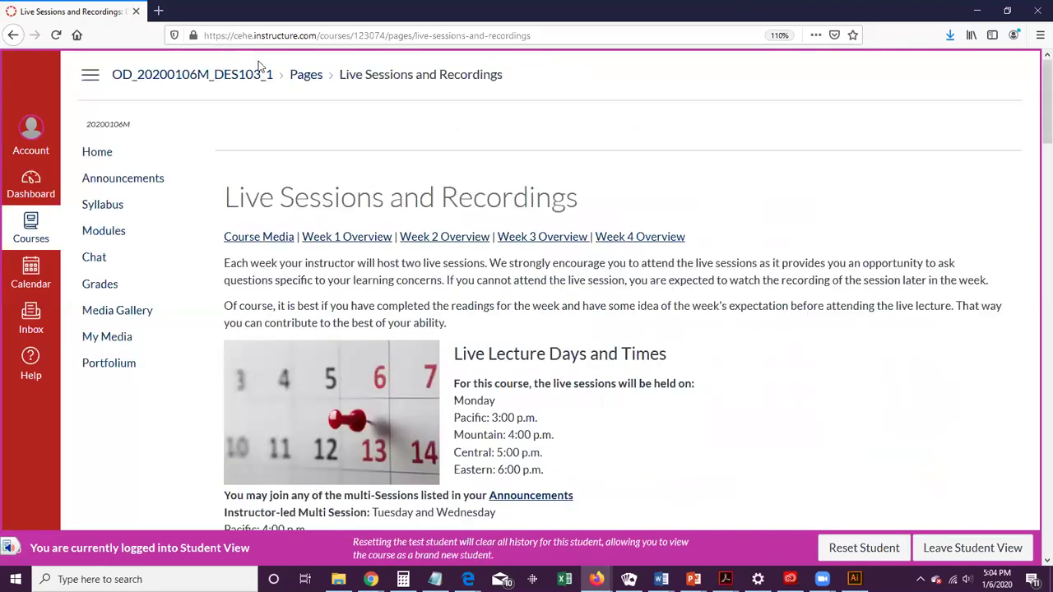
Step: Go to the Readings & Videos page from the course home page and review the required Week 1 LinkedIn Learning playlist
left_click(250, 73)
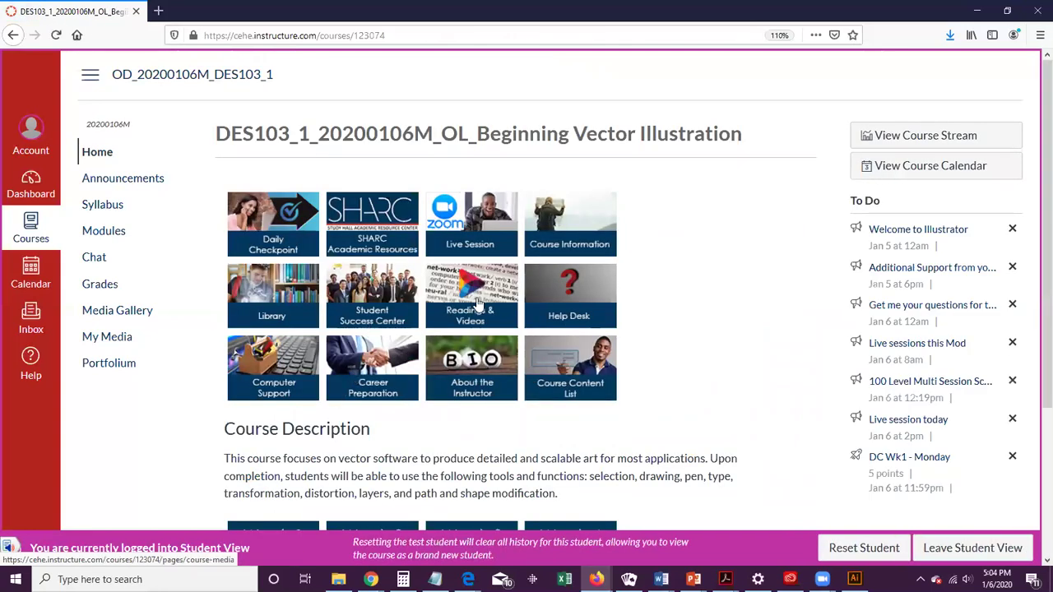
left_click(476, 304)
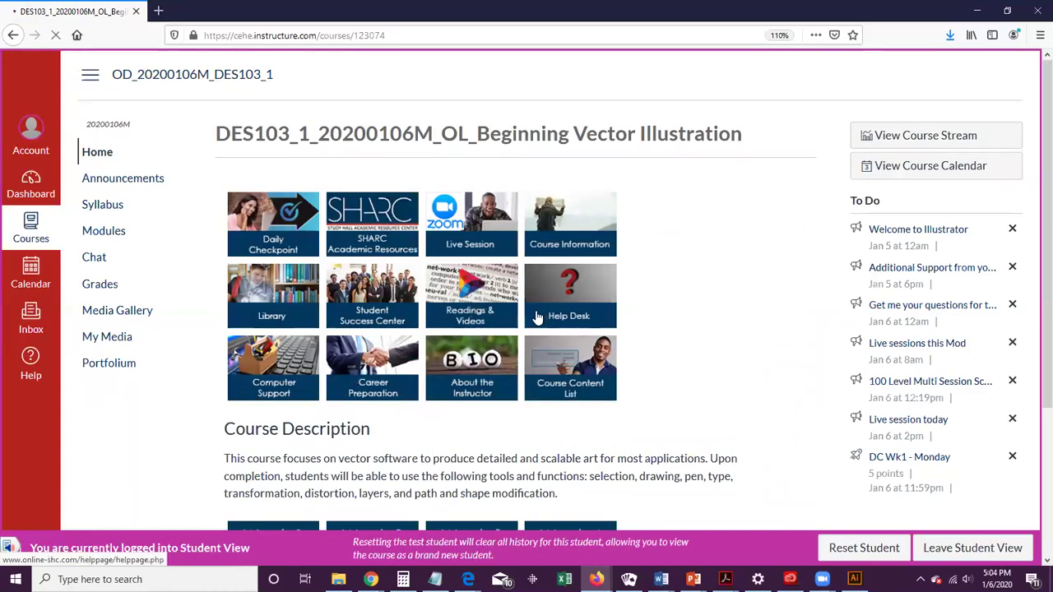
scroll(412, 313, "down", 5)
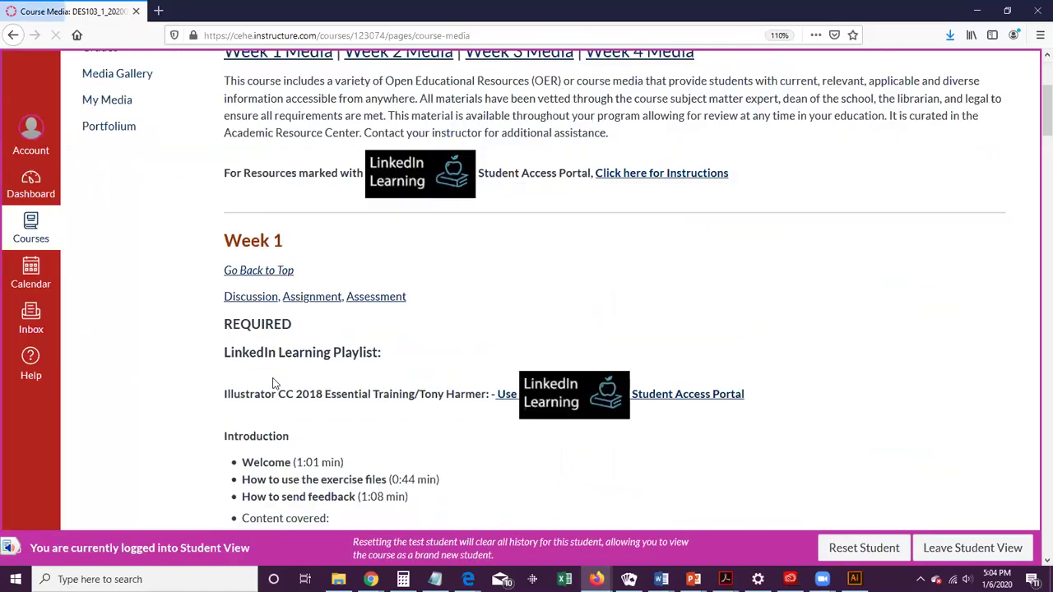
scroll(453, 360, "down", 3)
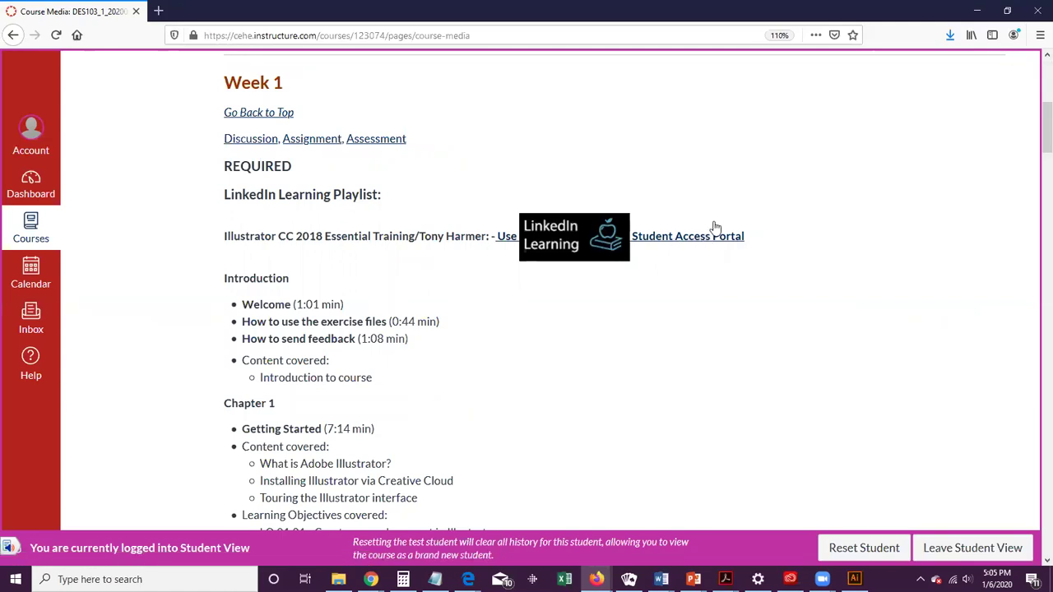
scroll(519, 339, "down", 4)
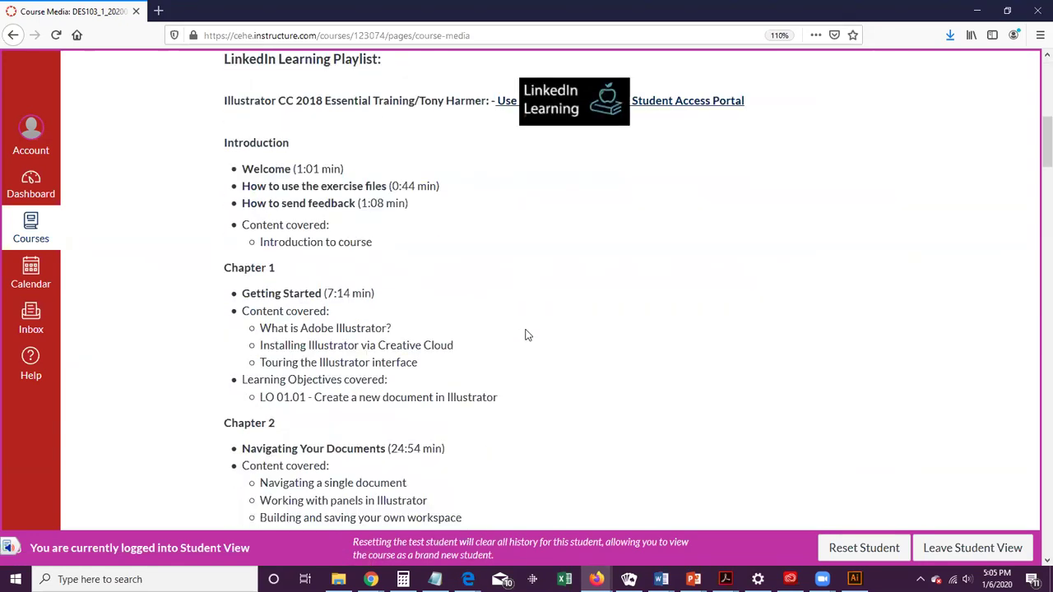
scroll(607, 316, "down", 4)
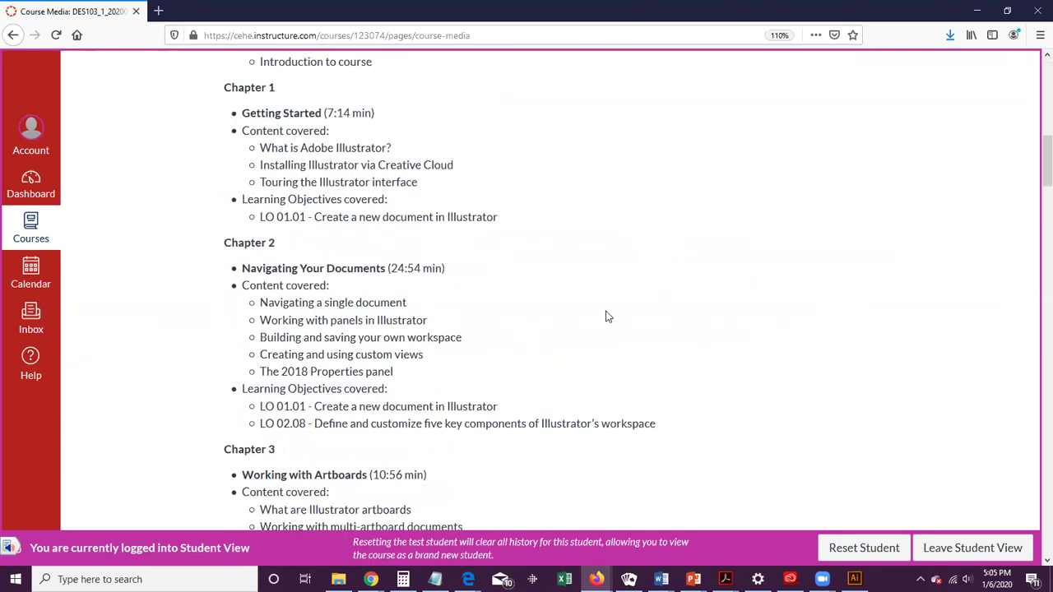
scroll(607, 316, "down", 10)
scroll(607, 316, "down", 5)
scroll(607, 317, "up", 10)
scroll(607, 317, "up", 12)
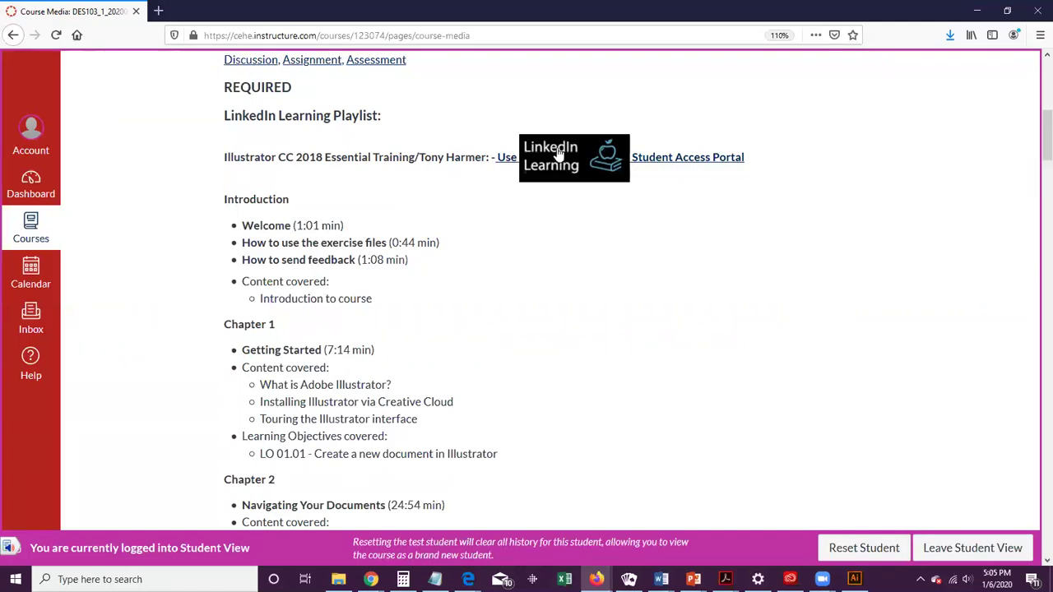
scroll(545, 304, "up", 5)
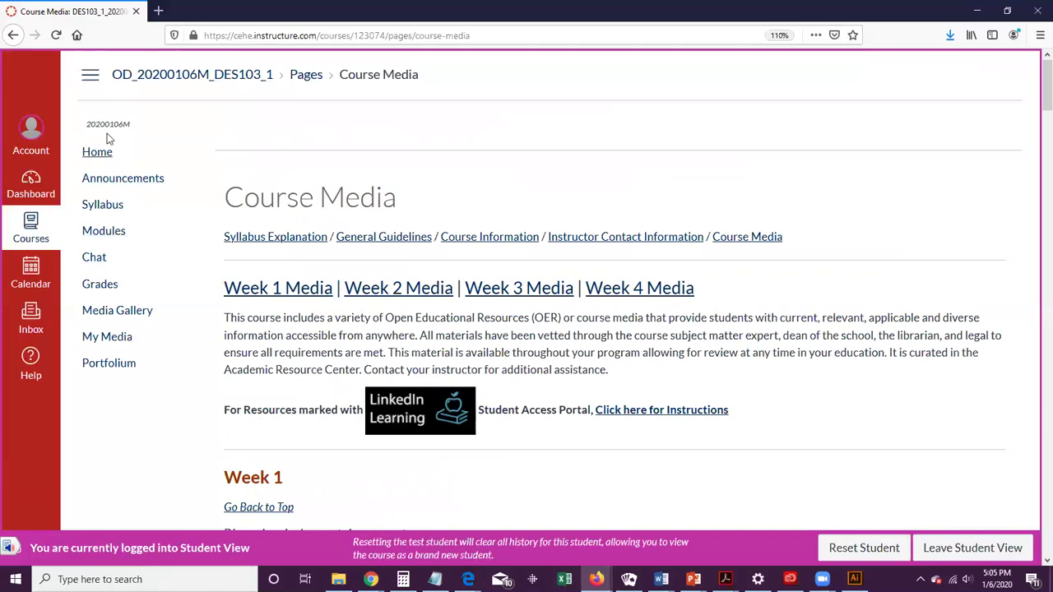
Step: Return to the course home page, open the Week 1 Assignment and bring its artboard instructions into view
left_click(98, 155)
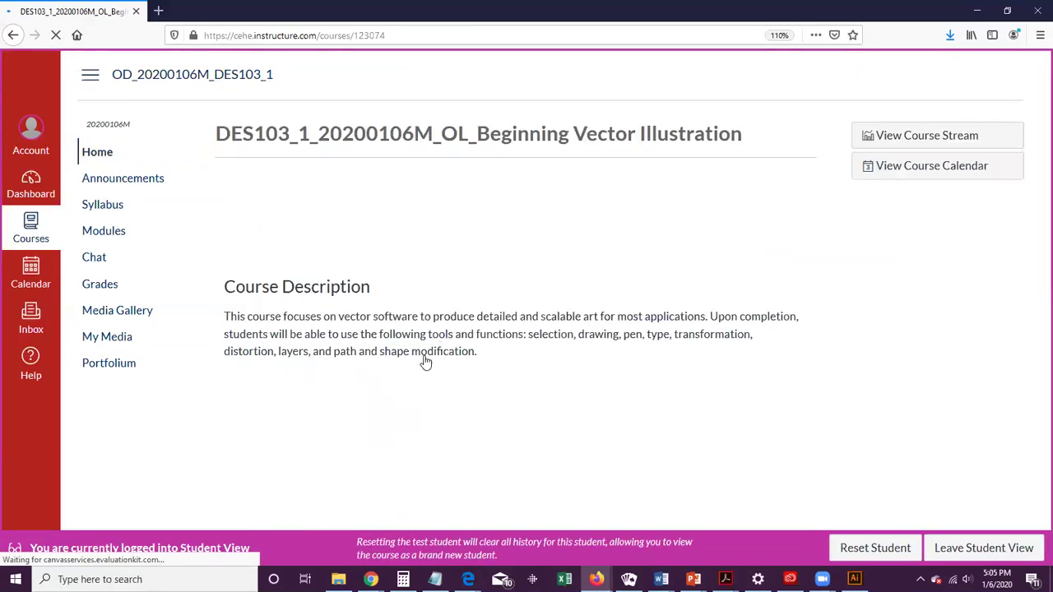
scroll(425, 357, "down", 4)
left_click(270, 411)
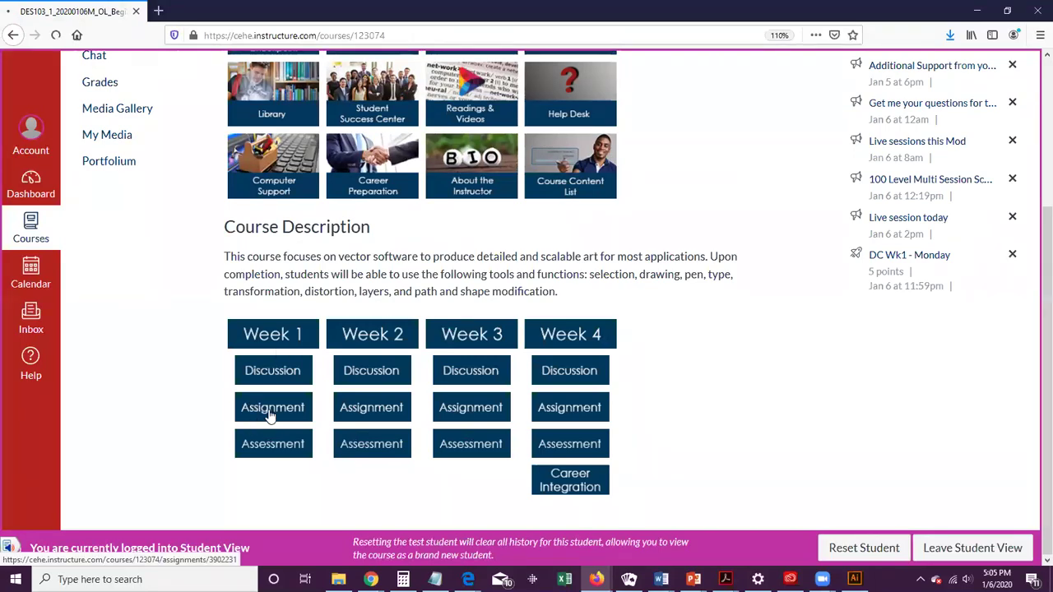
scroll(576, 358, "down", 8)
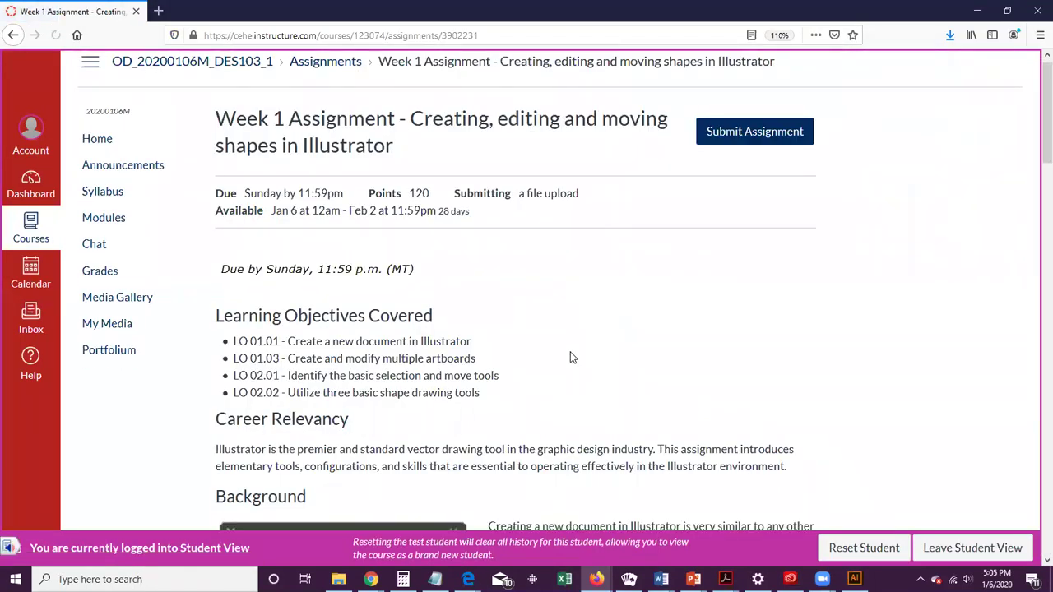
scroll(510, 389, "down", 6)
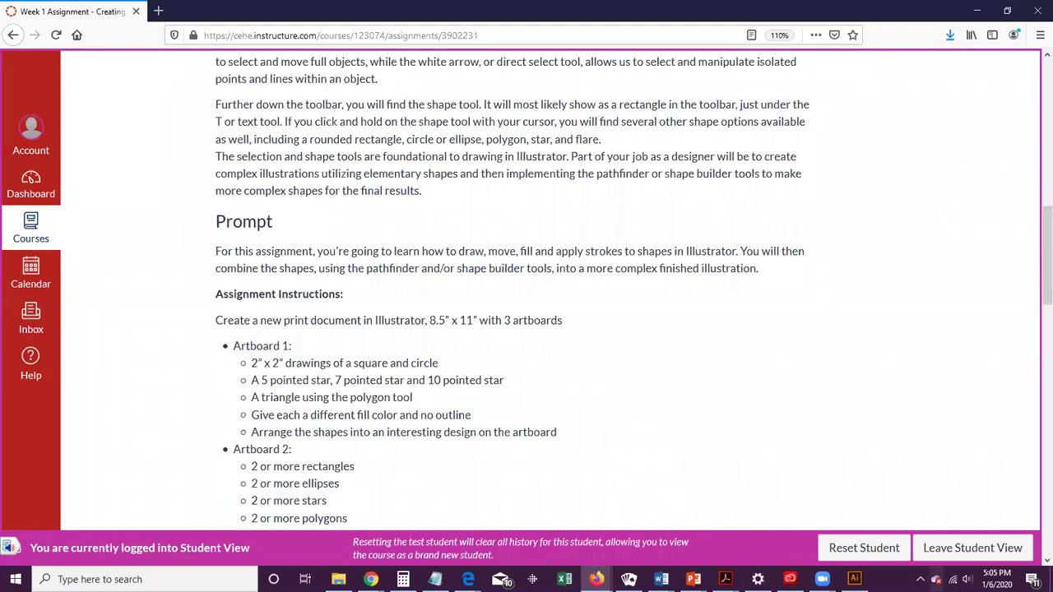
Step: Switch to Adobe Illustrator 2020, restore its window from full screen, widen it and reposition it over the browser
mouse_move(854, 579)
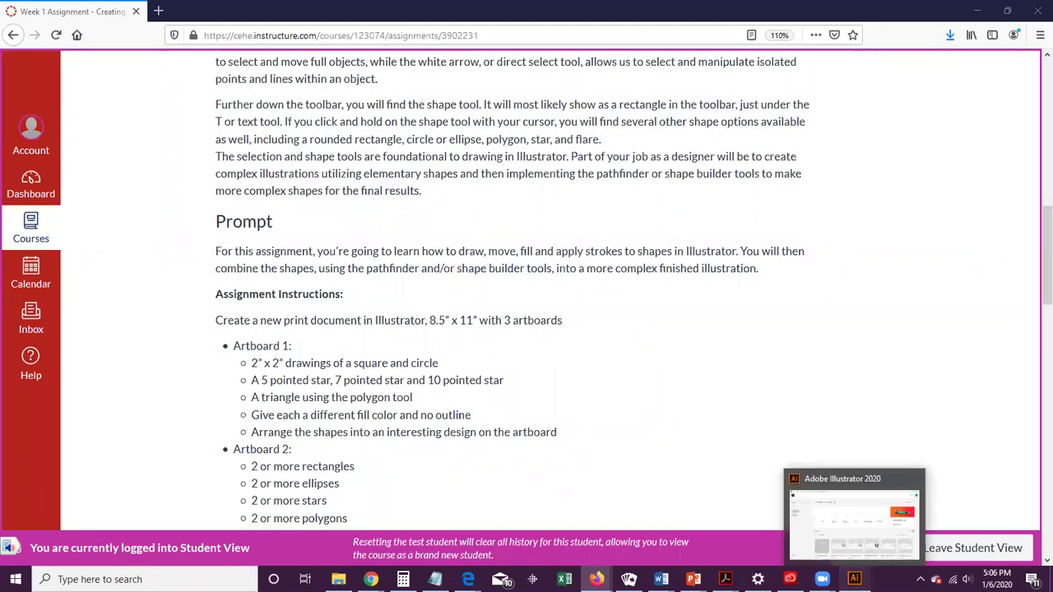
left_click(854, 518)
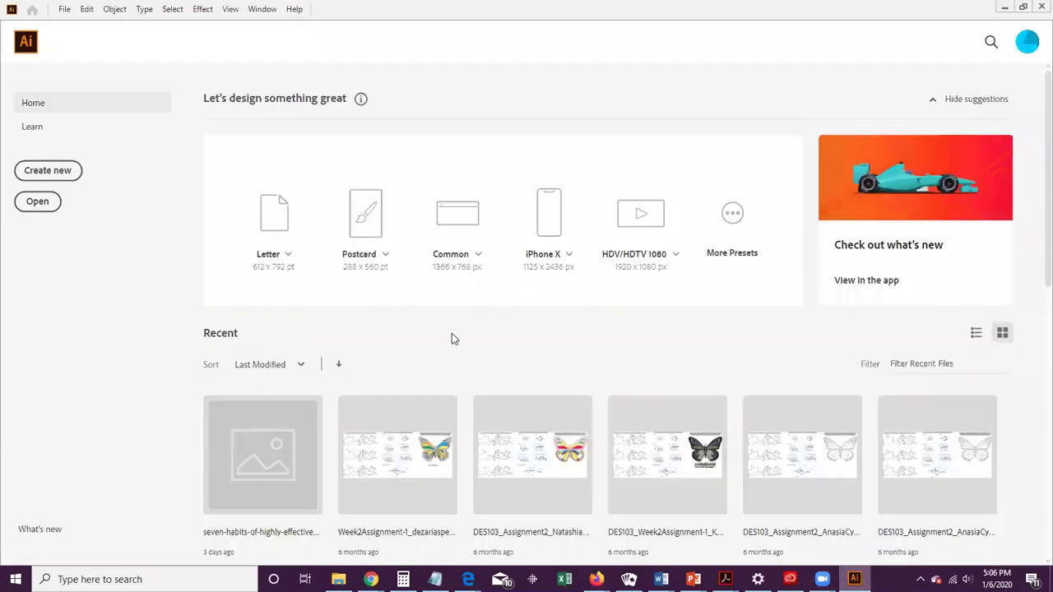
double_click(579, 10)
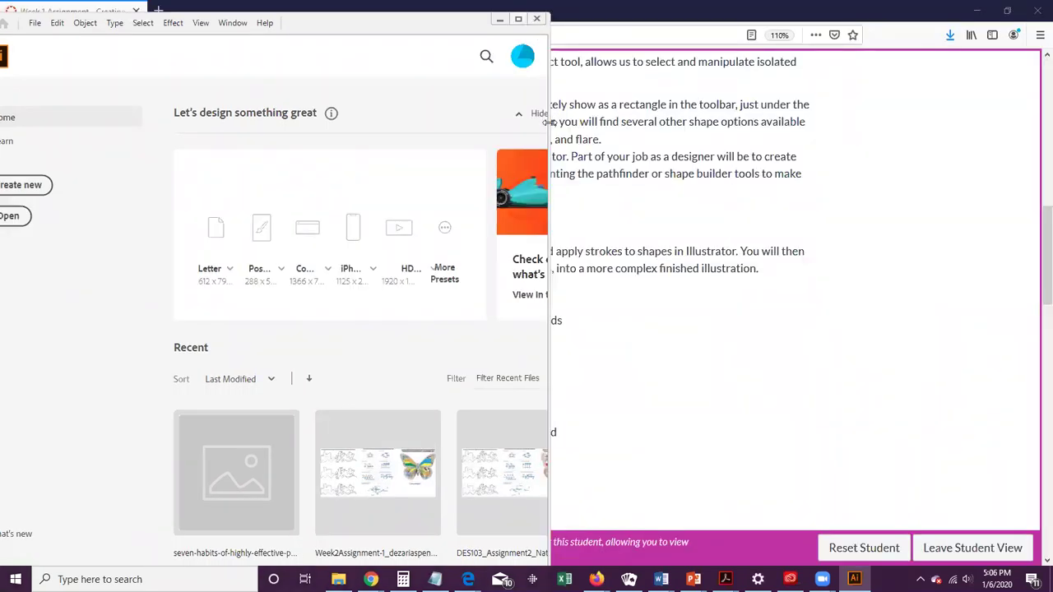
left_click_drag(550, 122, 861, 121)
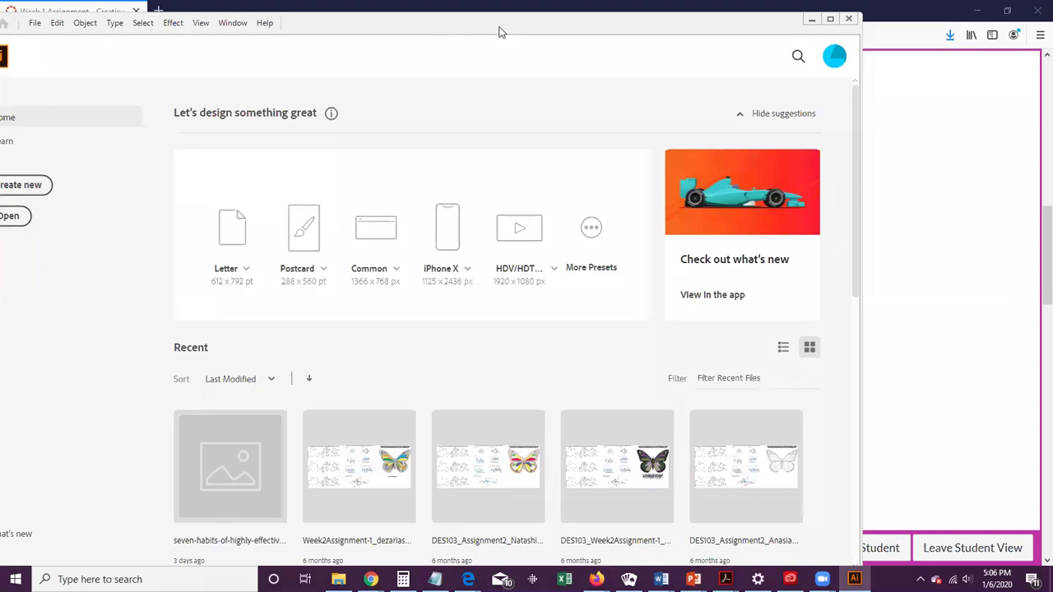
left_click_drag(499, 32, 513, 22)
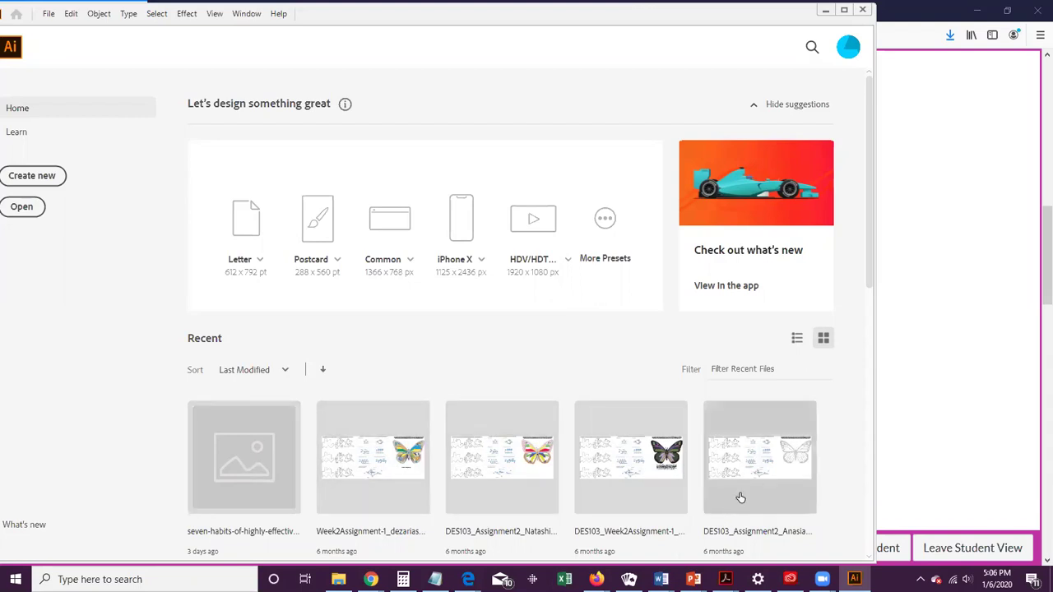
Step: Create a new 8.5 x 11 in portrait print document with one artboard, keeping the units in inches
scroll(622, 466, "down", 3)
scroll(485, 487, "up", 3)
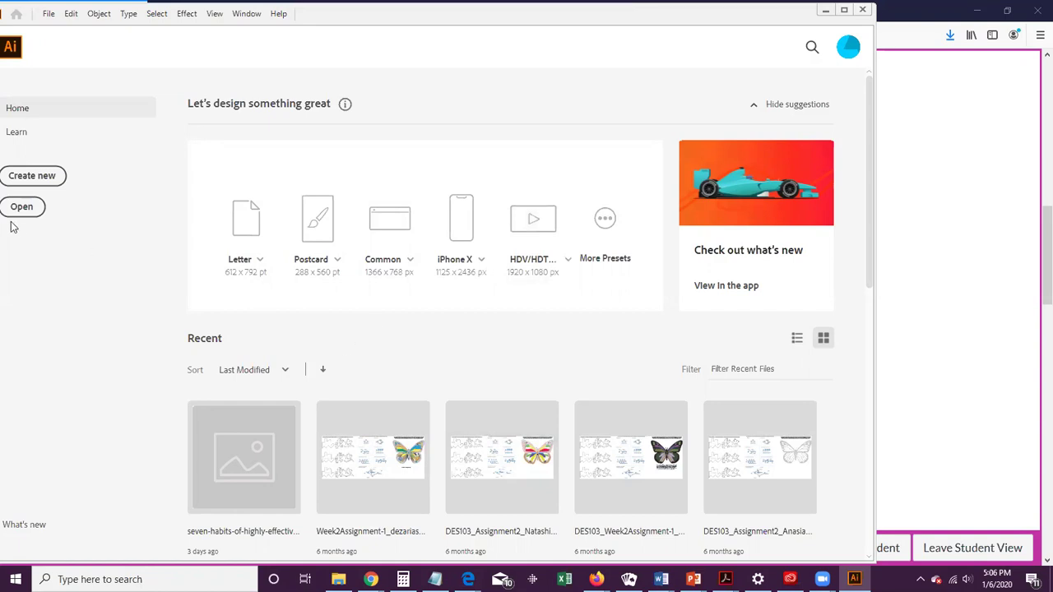
left_click(29, 181)
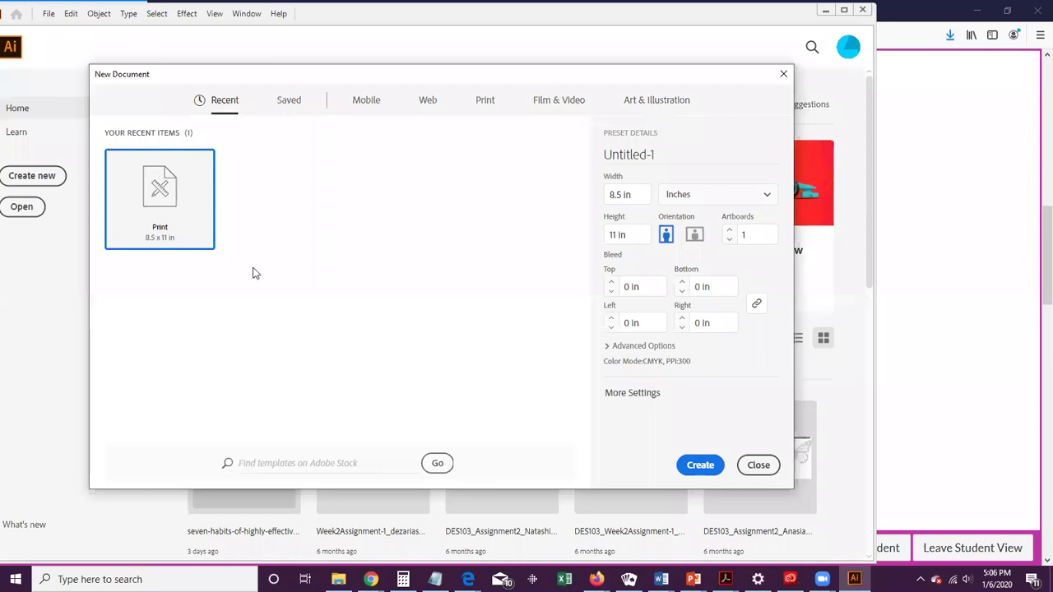
left_click(771, 198)
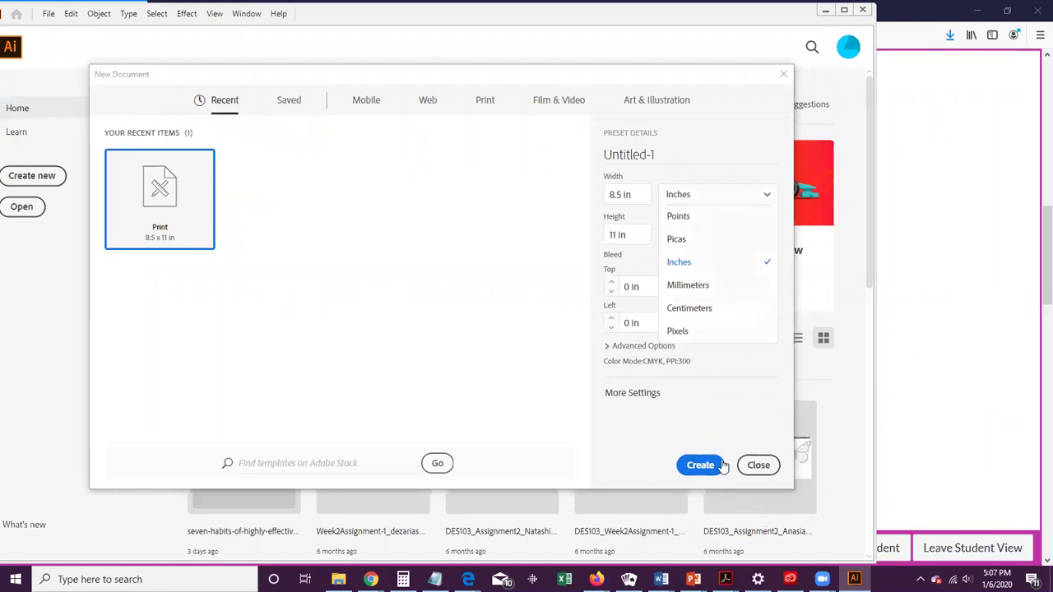
left_click(701, 473)
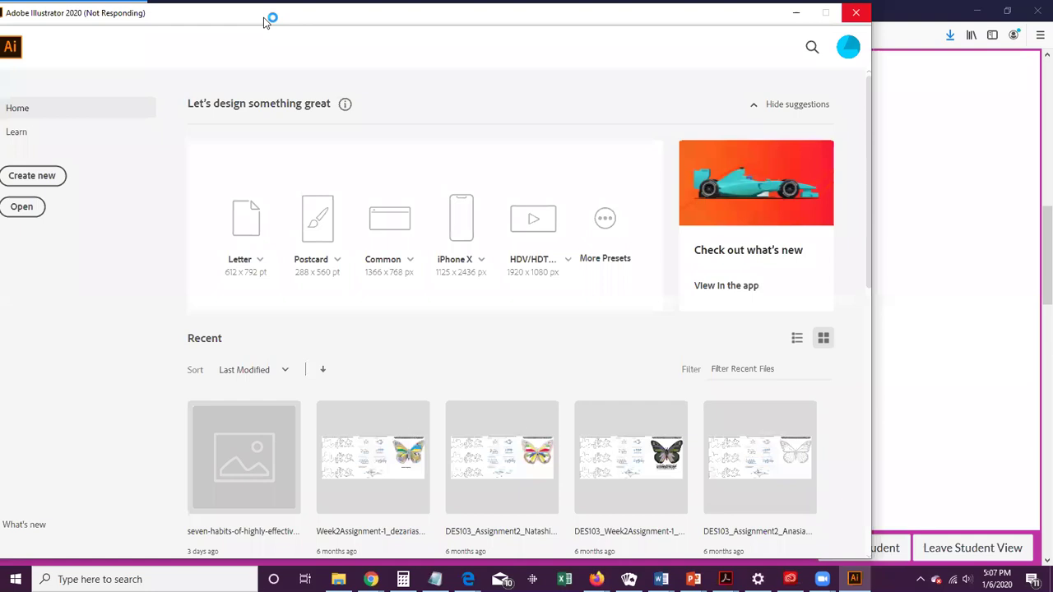
Step: Restore the Illustrator document window from full screen, enlarge it to cover most of the screen and position it over the browser
left_click_drag(270, 19, 288, 21)
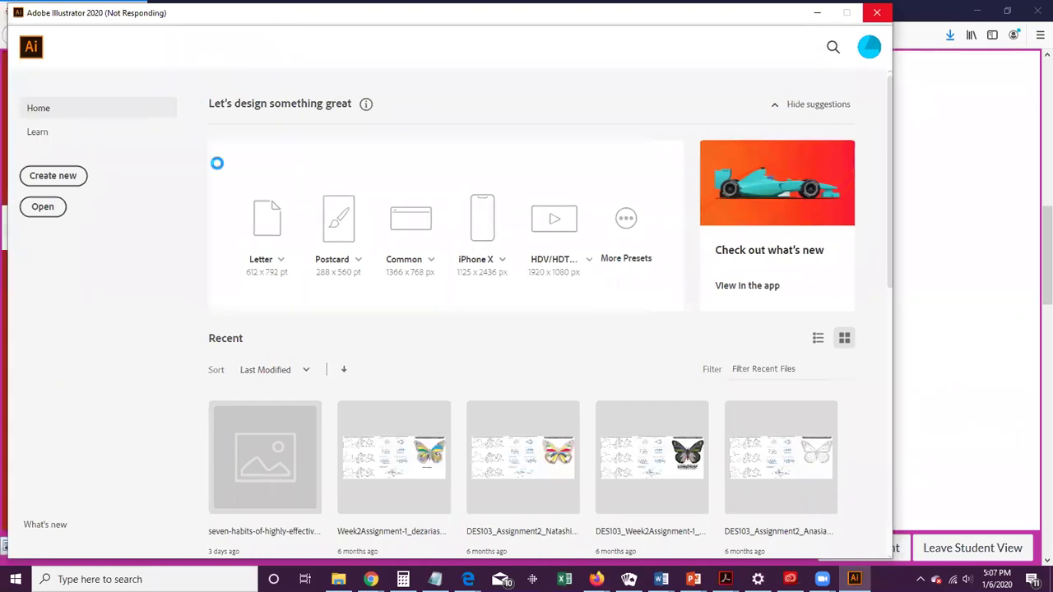
key("alt+Tab")
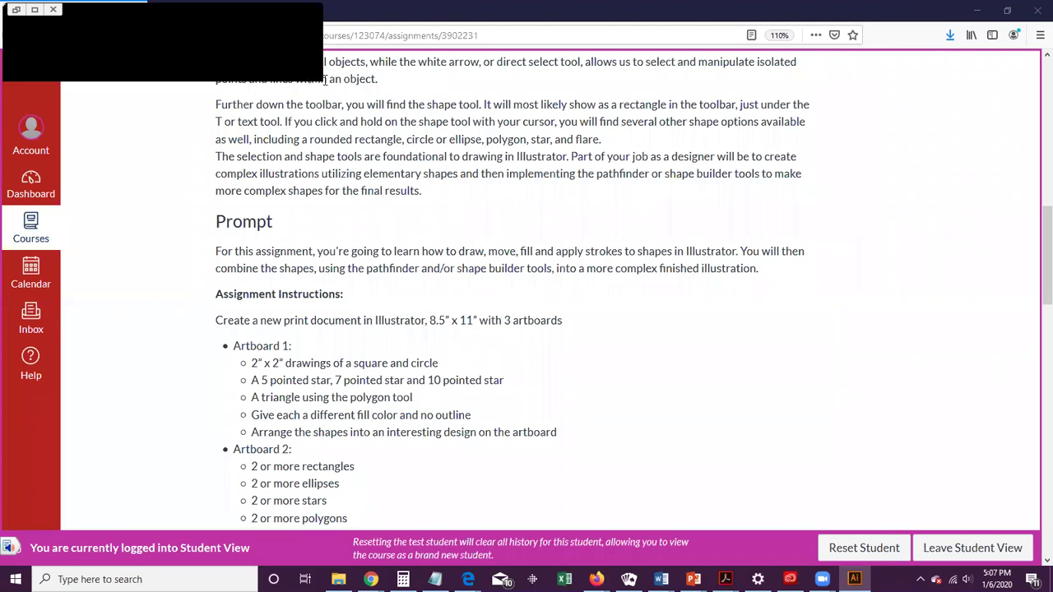
left_click(35, 10)
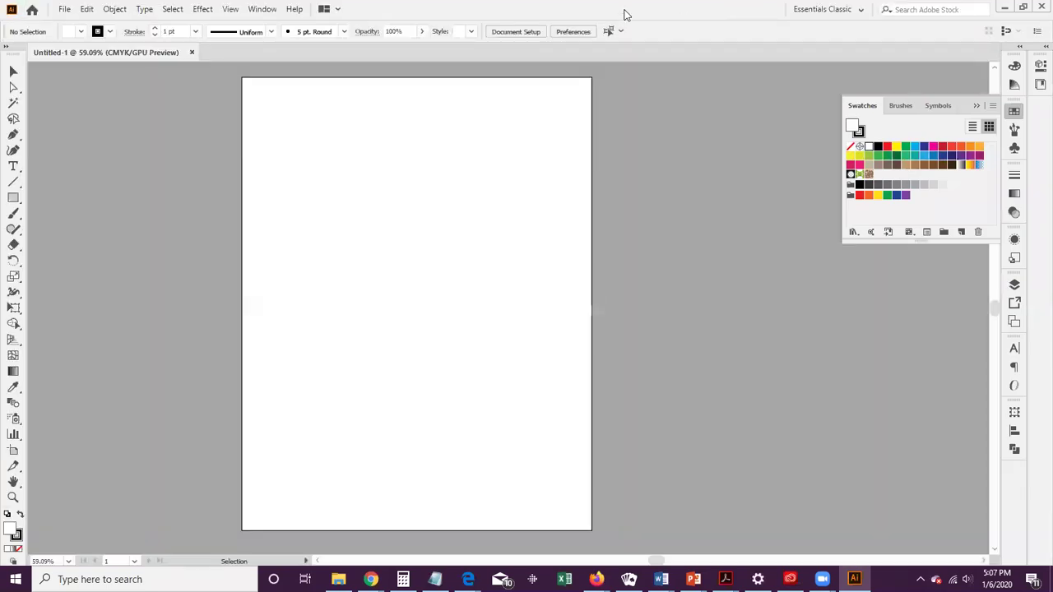
double_click(627, 15)
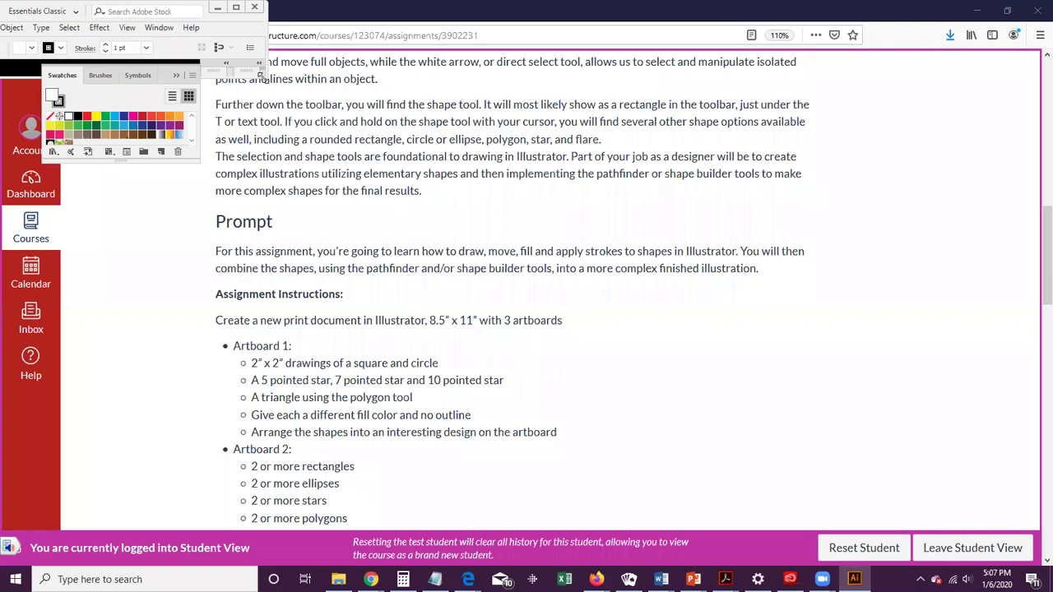
left_click_drag(260, 74, 881, 566)
left_click_drag(266, 16, 353, 19)
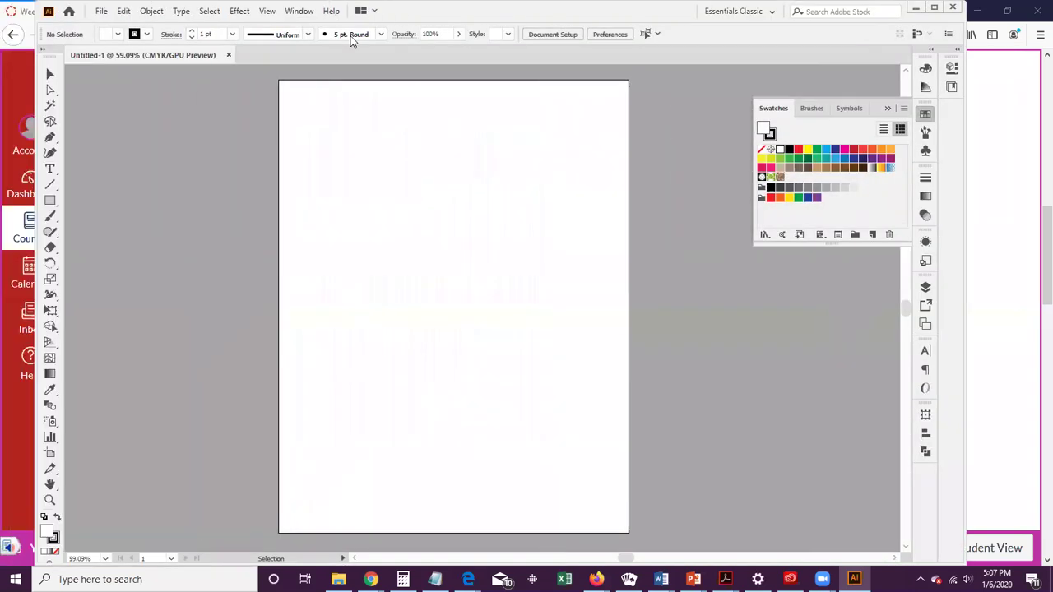
Step: Close the blank document and enable Double Click To Isolate in the General preferences
left_click(229, 56)
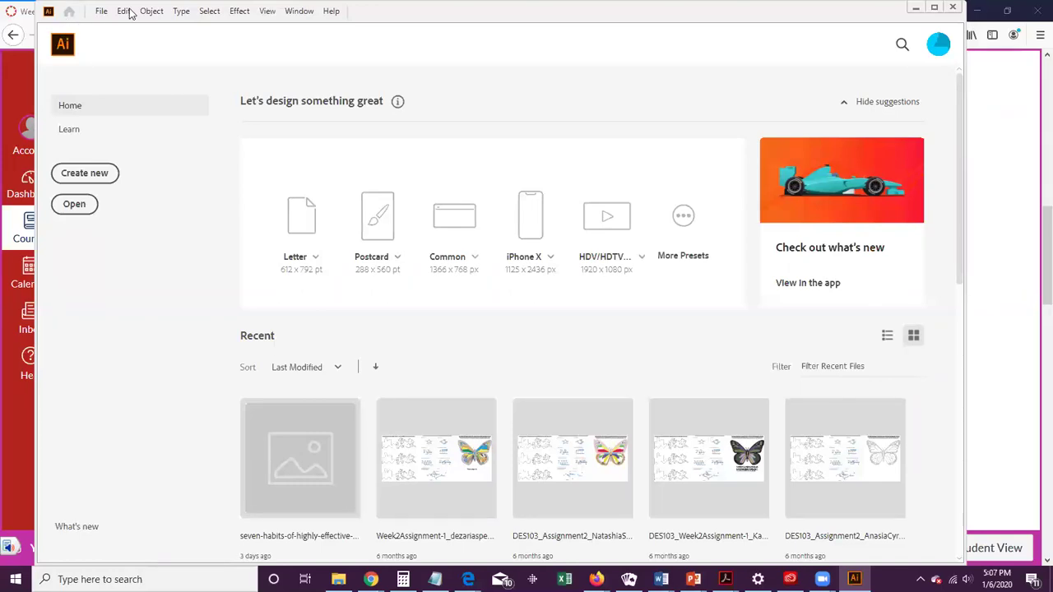
left_click(99, 15)
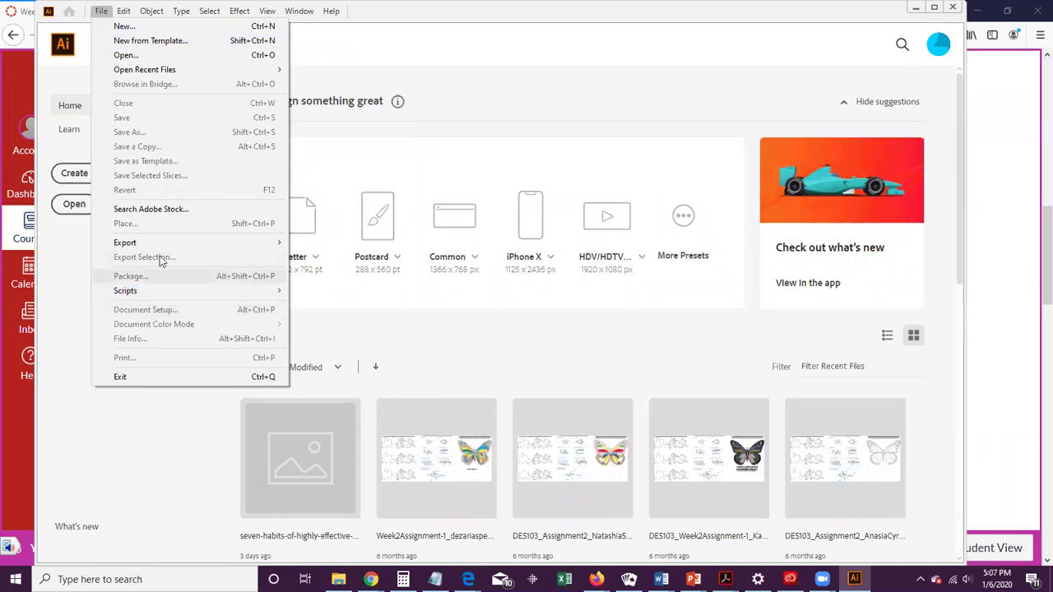
mouse_move(125, 14)
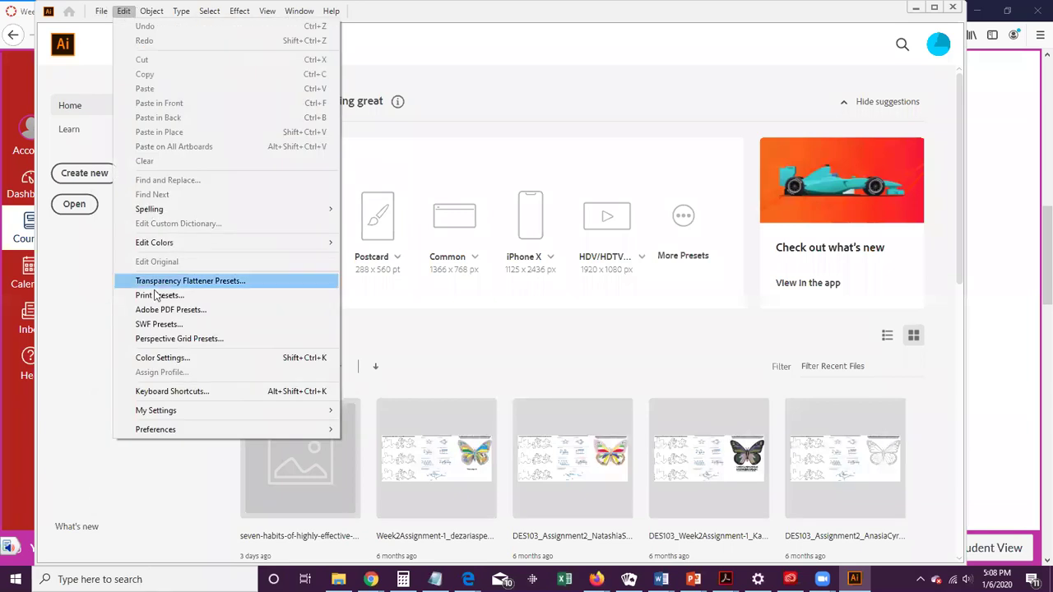
mouse_move(198, 440)
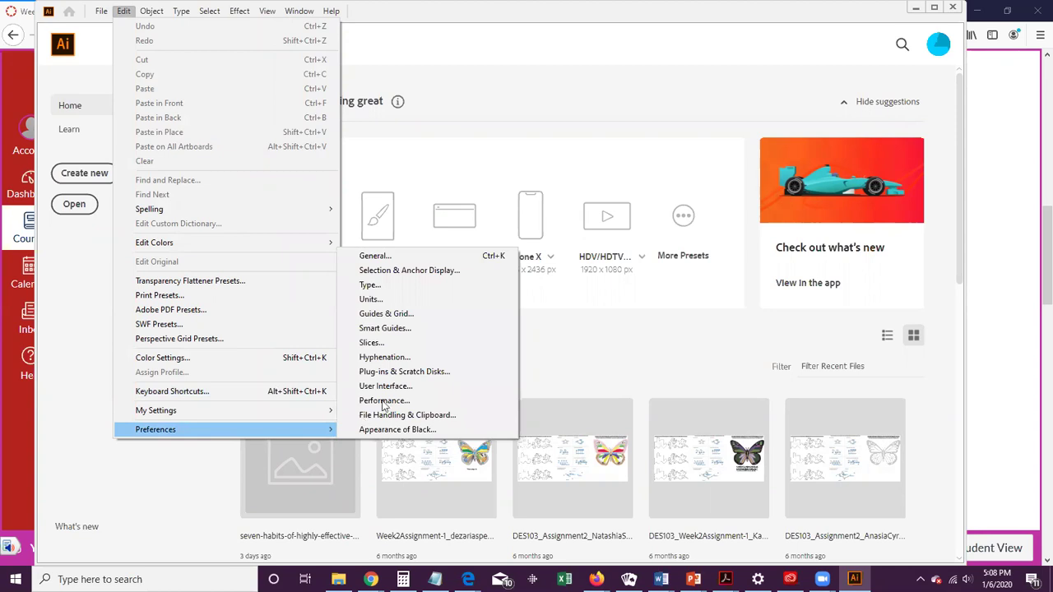
left_click(401, 262)
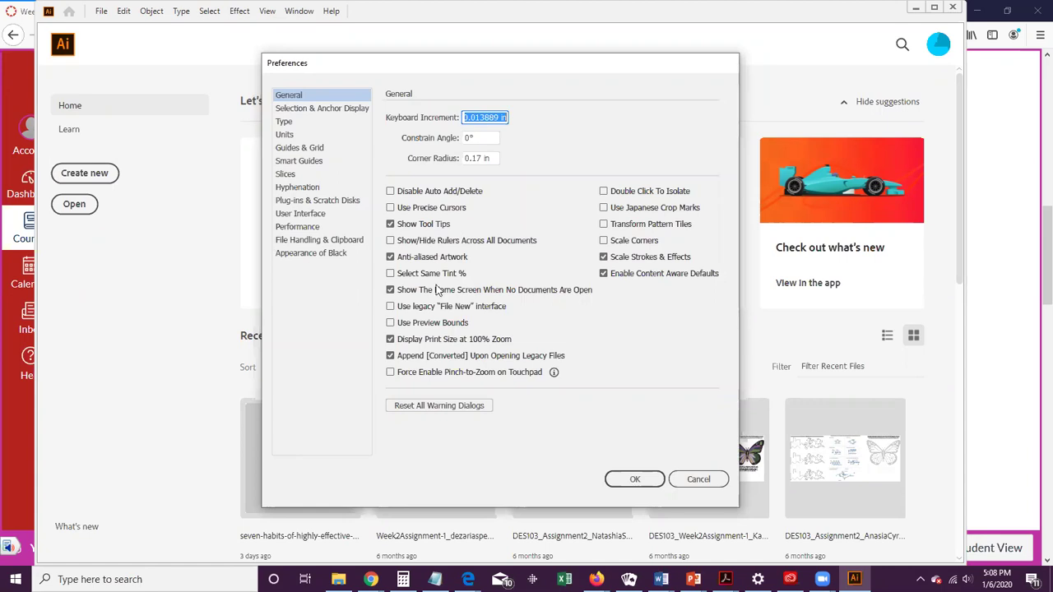
left_click(604, 192)
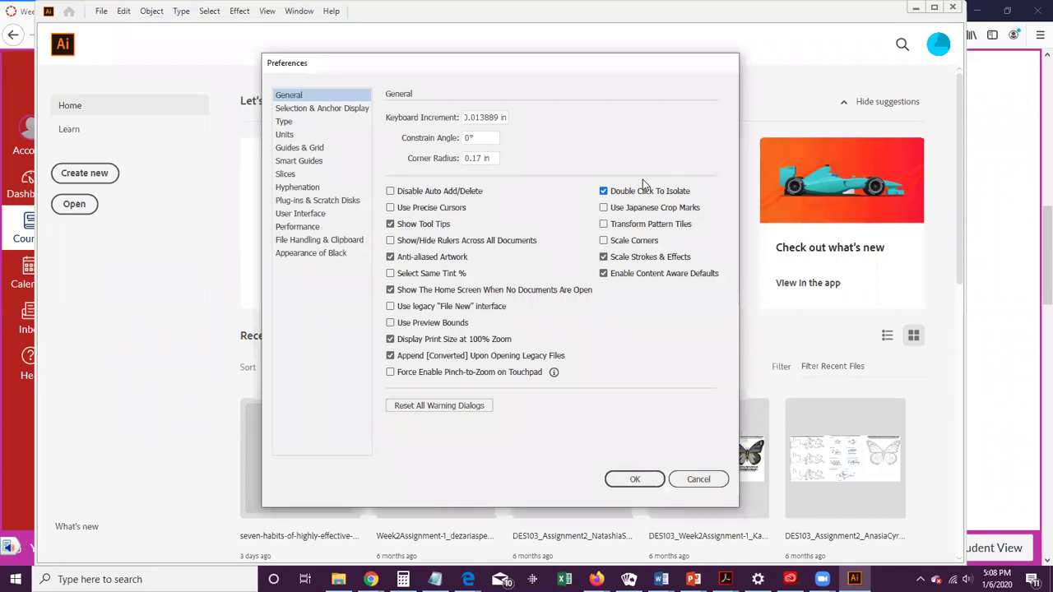
Step: Review the User Interface, Type and Units preferences, keep the general units in inches and apply the preferences
left_click(313, 216)
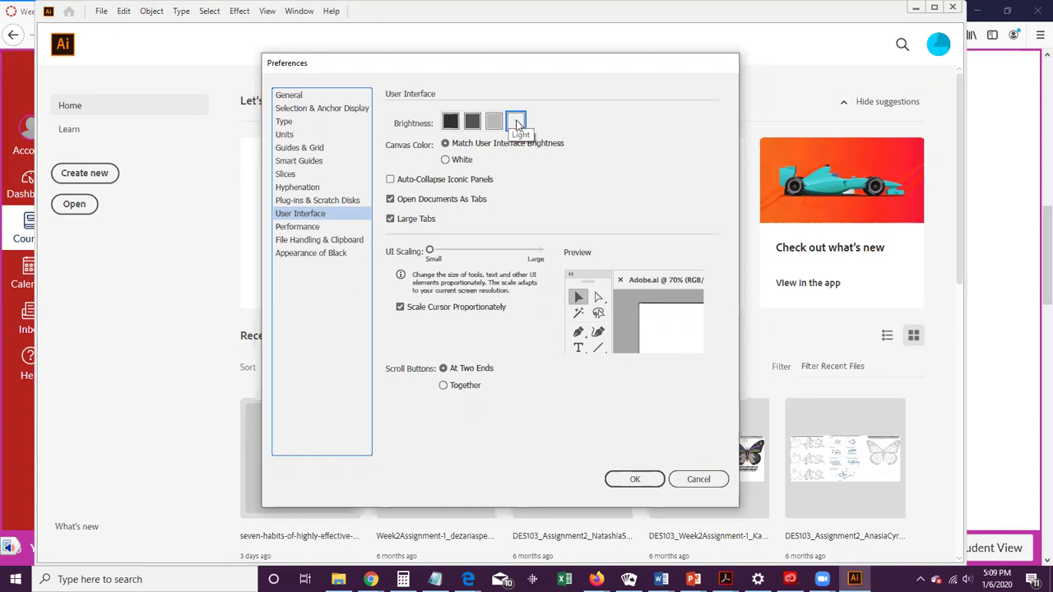
left_click(284, 122)
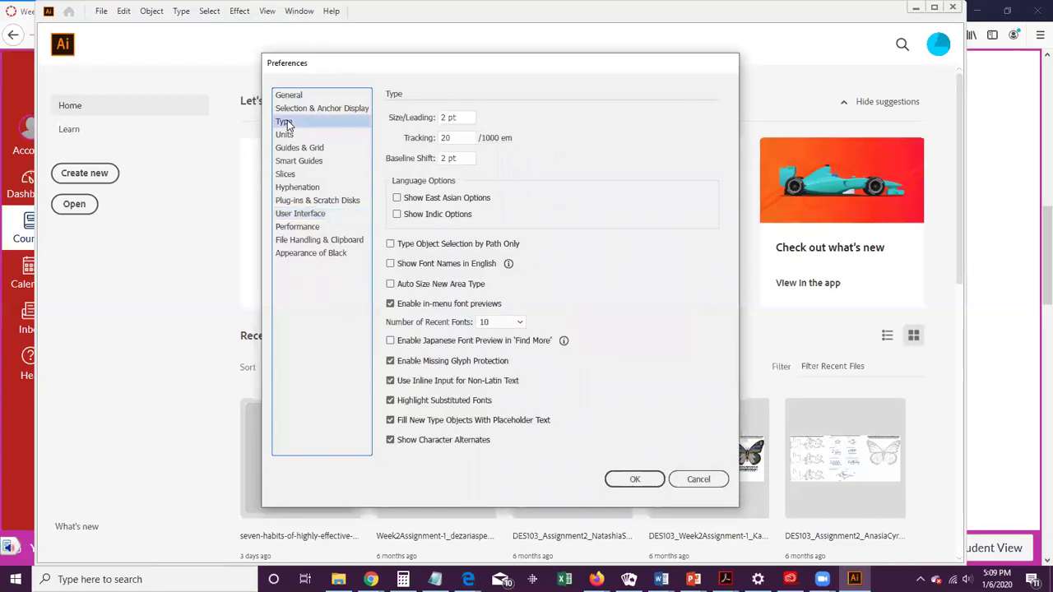
left_click(285, 139)
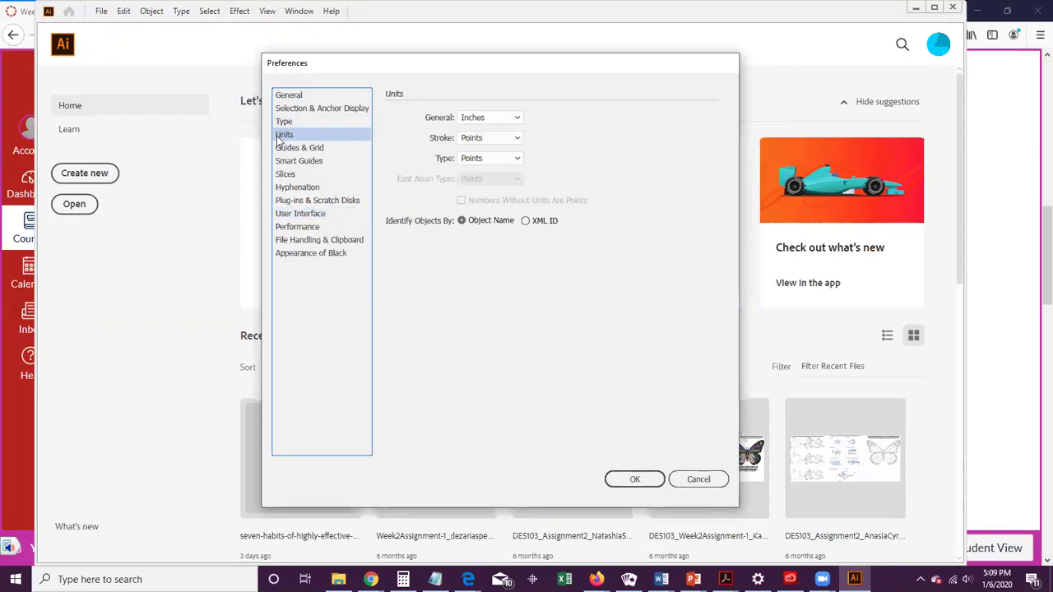
left_click(516, 119)
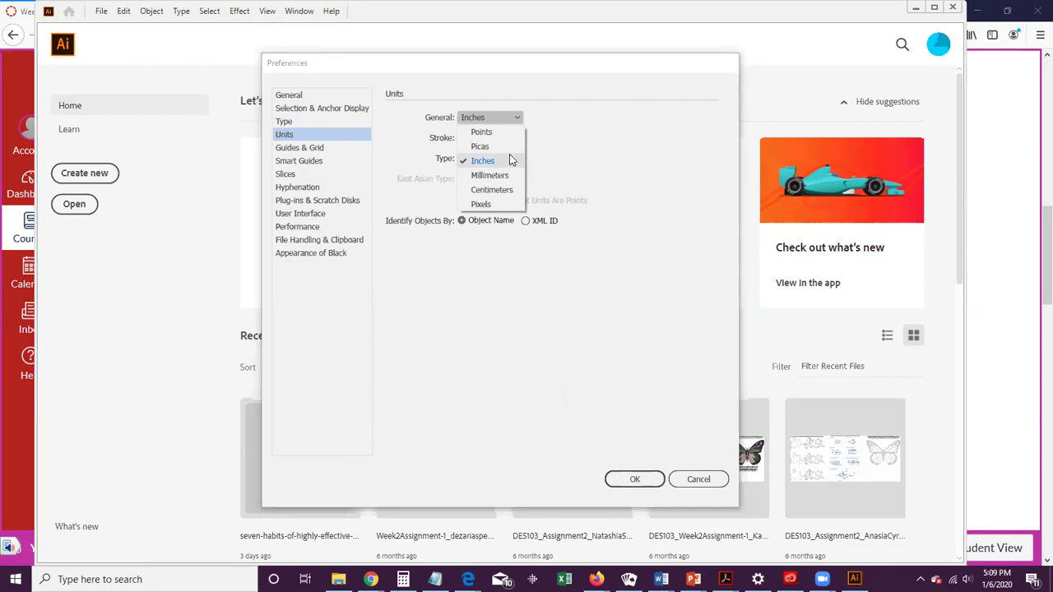
left_click(586, 136)
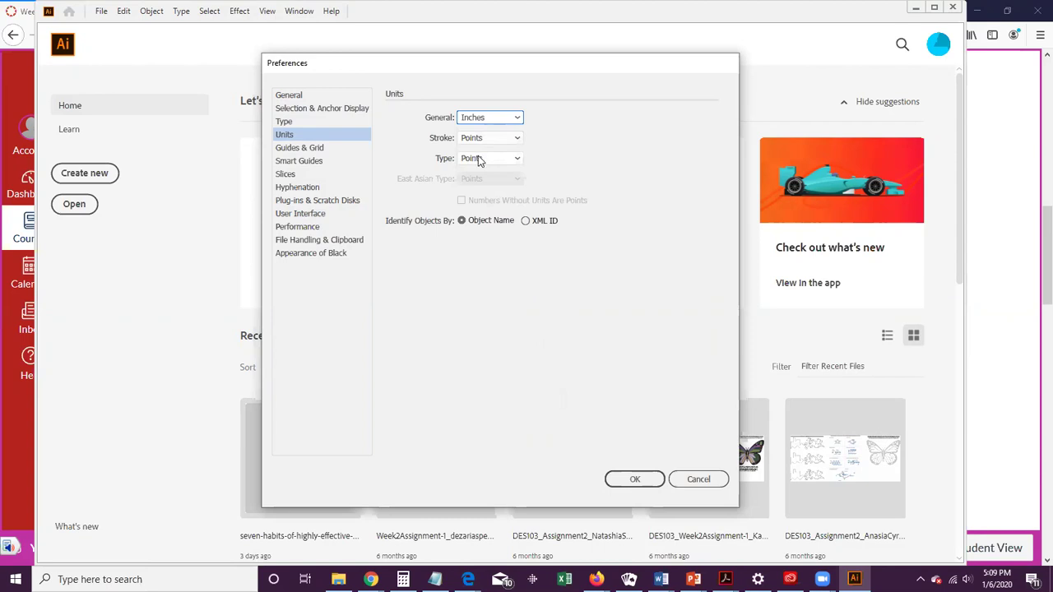
left_click(637, 480)
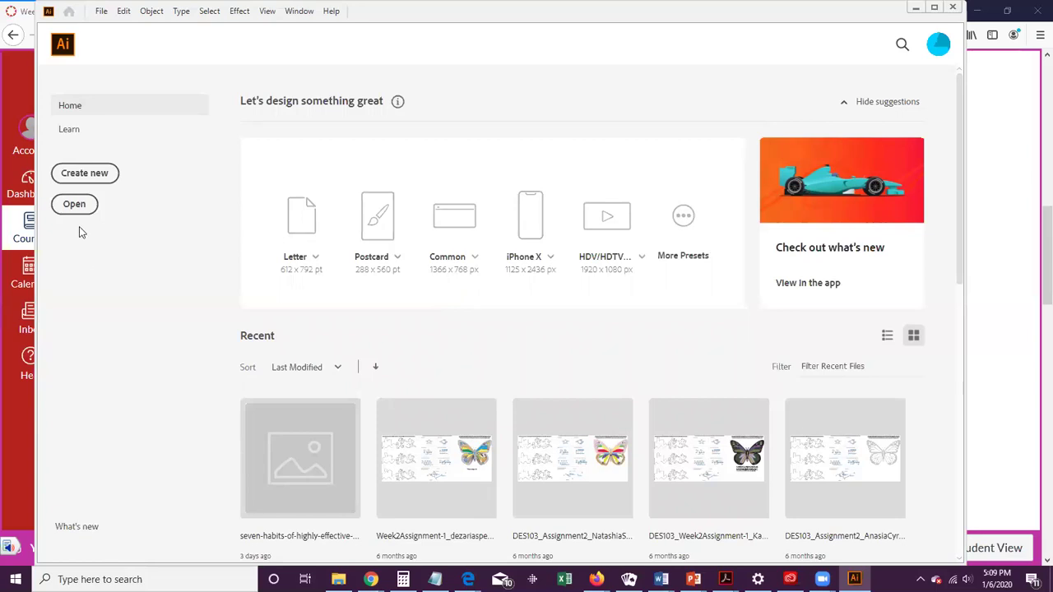
Step: Set up a new 8.5 x 11 in portrait print document in inches with three artboards and a 0.125 in bleed on all sides
left_click(86, 176)
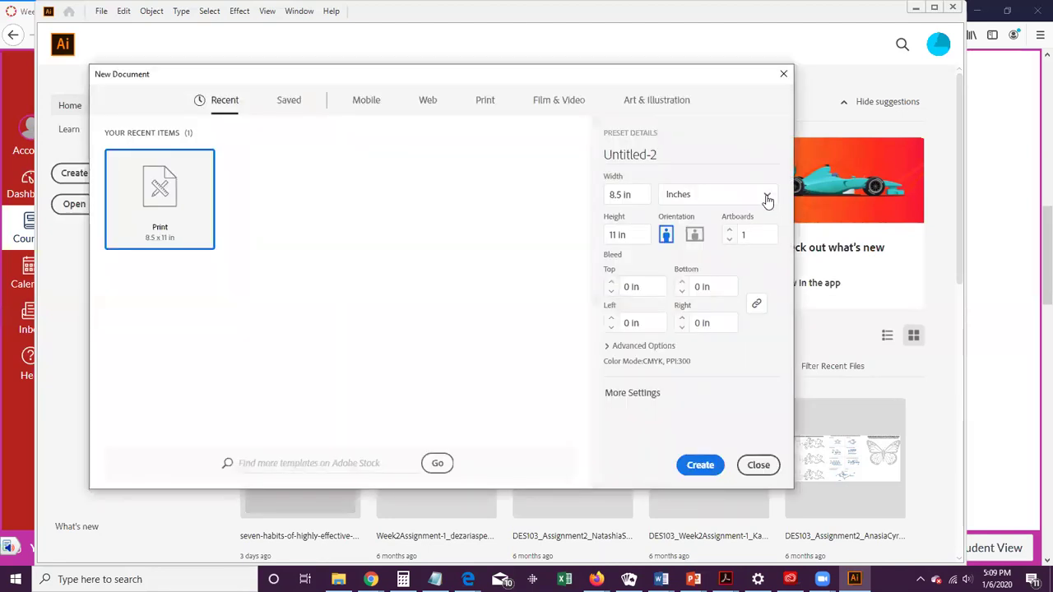
left_click(766, 199)
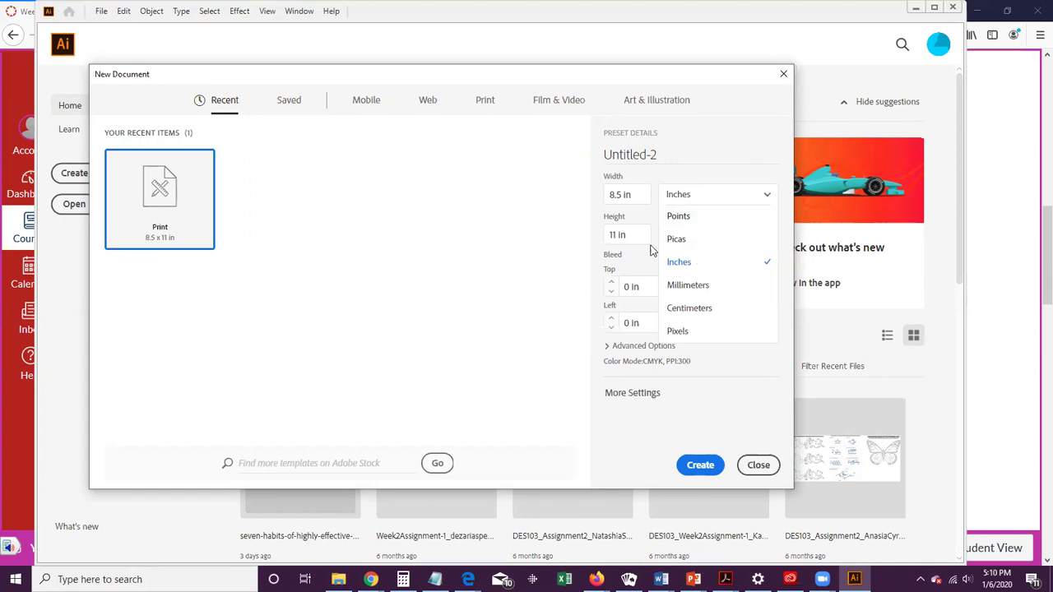
left_click(706, 194)
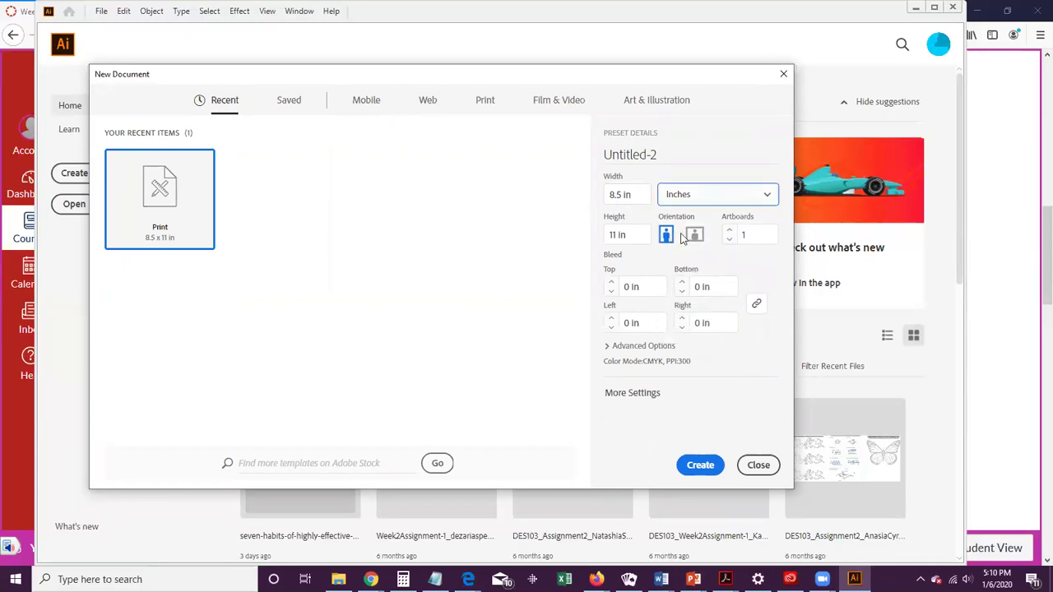
left_click(729, 231)
left_click(729, 231)
left_click(610, 283)
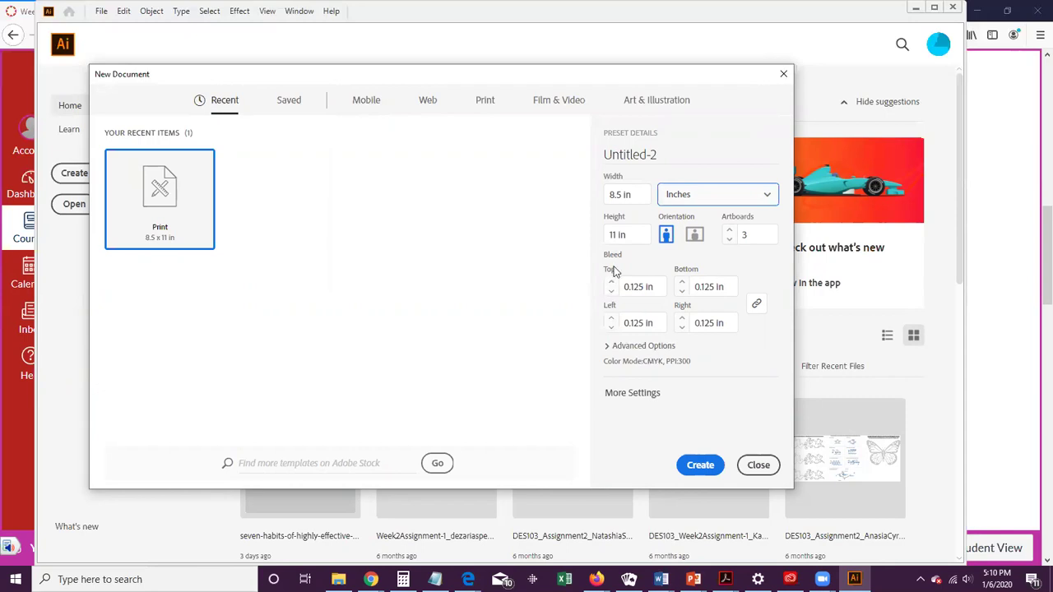
Step: Review the advanced document options, keep CMYK Color and High (300 ppi) raster effects, and create the document
left_click(606, 346)
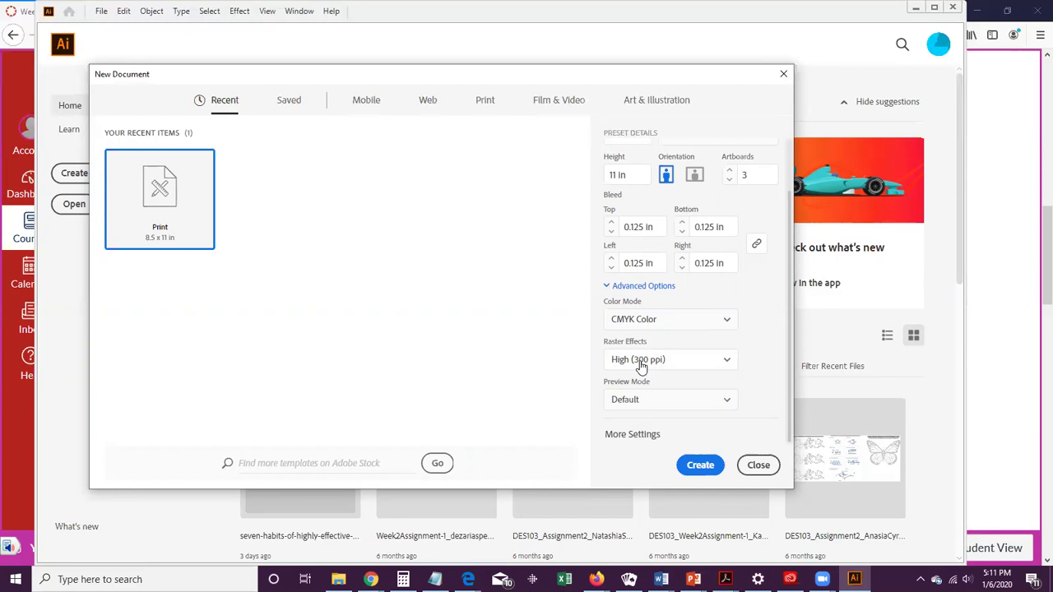
left_click(717, 369)
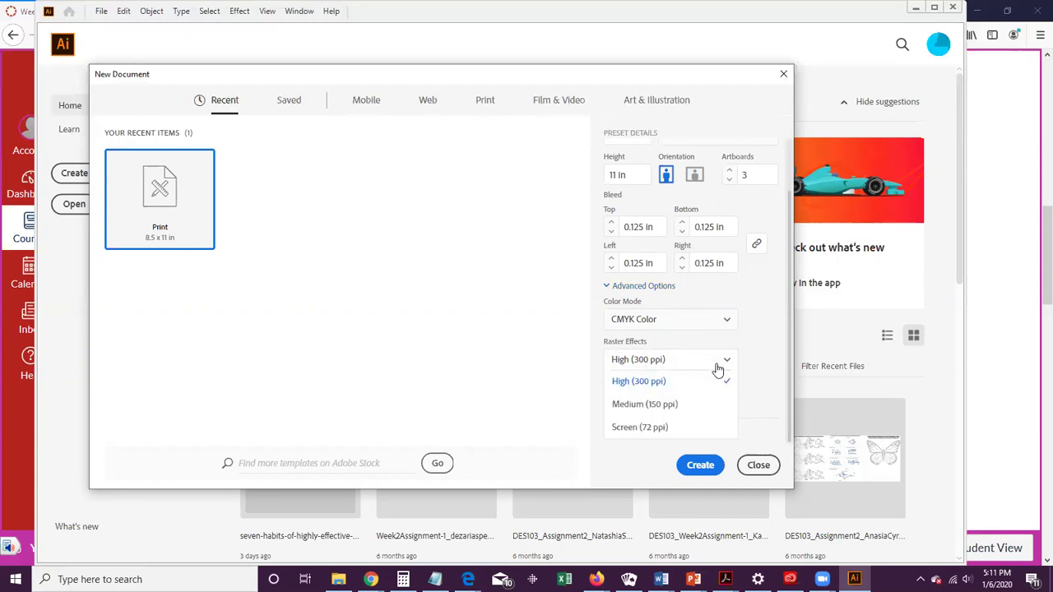
scroll(675, 419, "up", 2)
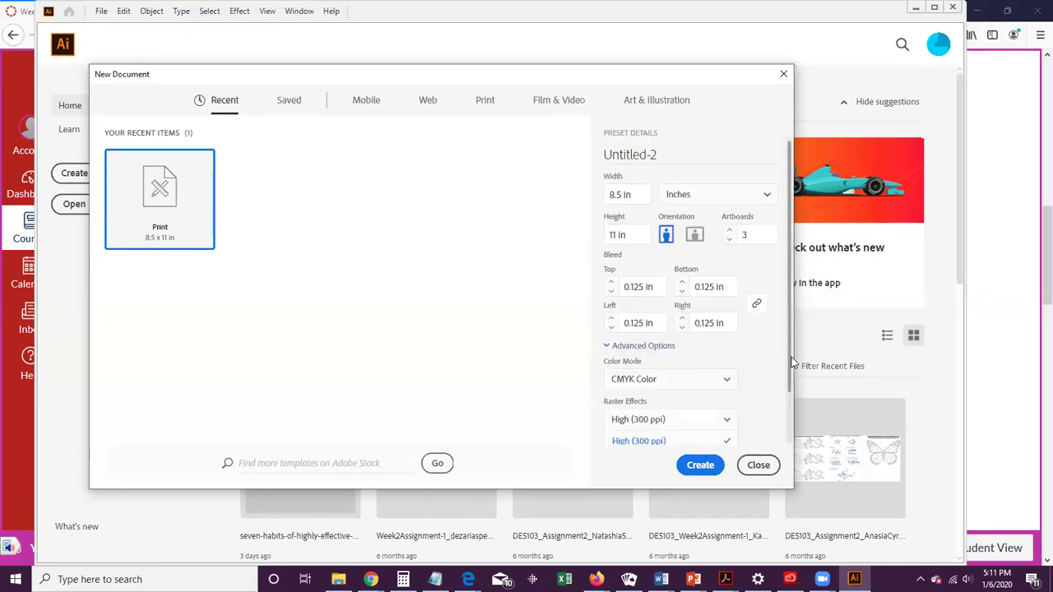
left_click_drag(789, 353, 803, 393)
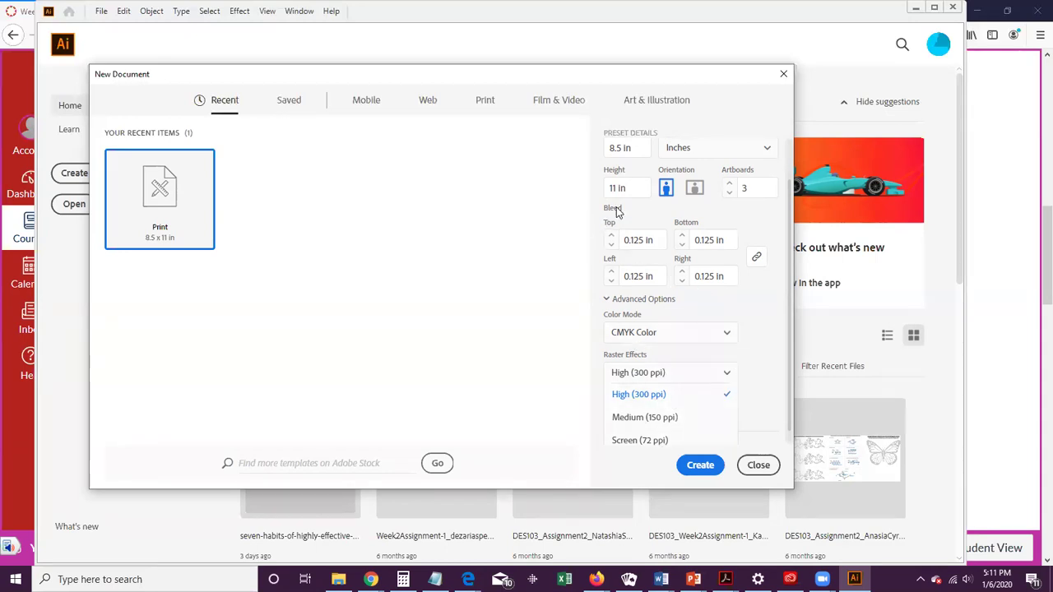
left_click(764, 397)
scroll(765, 362, "down", 1)
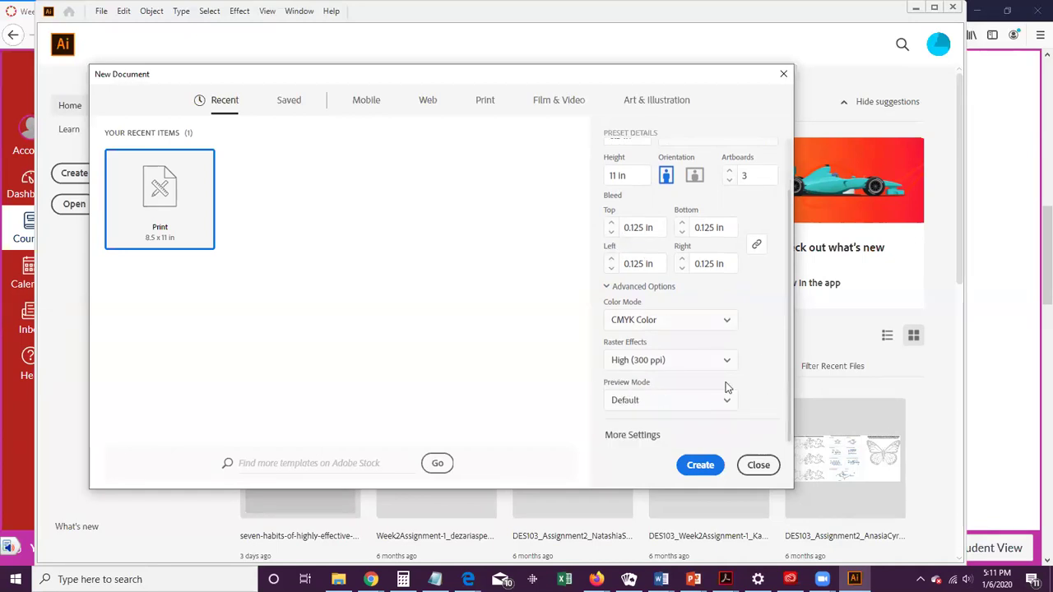
left_click(698, 467)
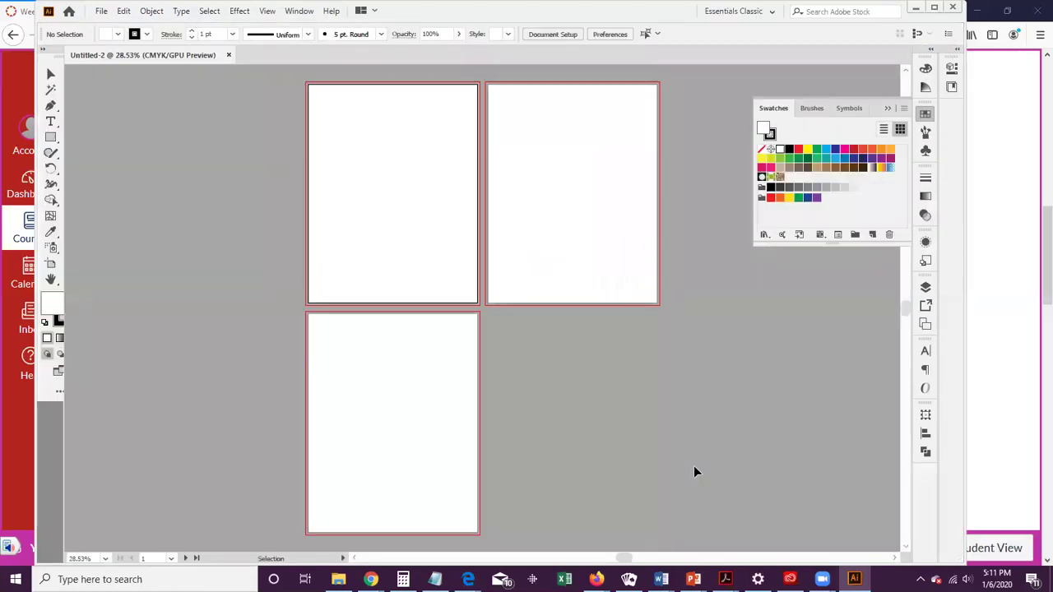
Step: Set the document's bleed to 0 in on all four sides in the document setup
left_click(70, 278)
left_click(343, 181)
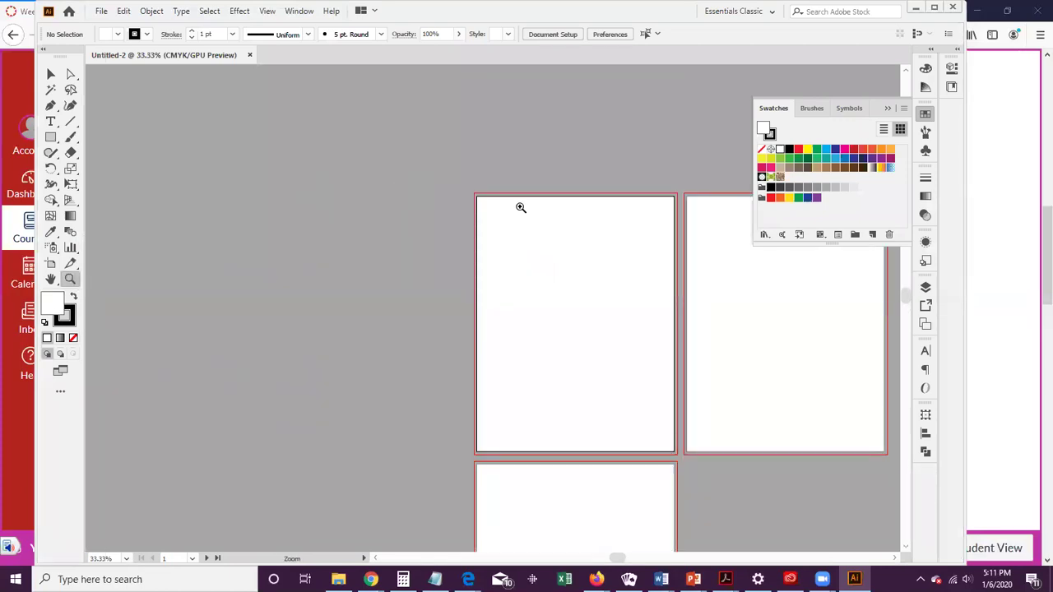
left_click(519, 206)
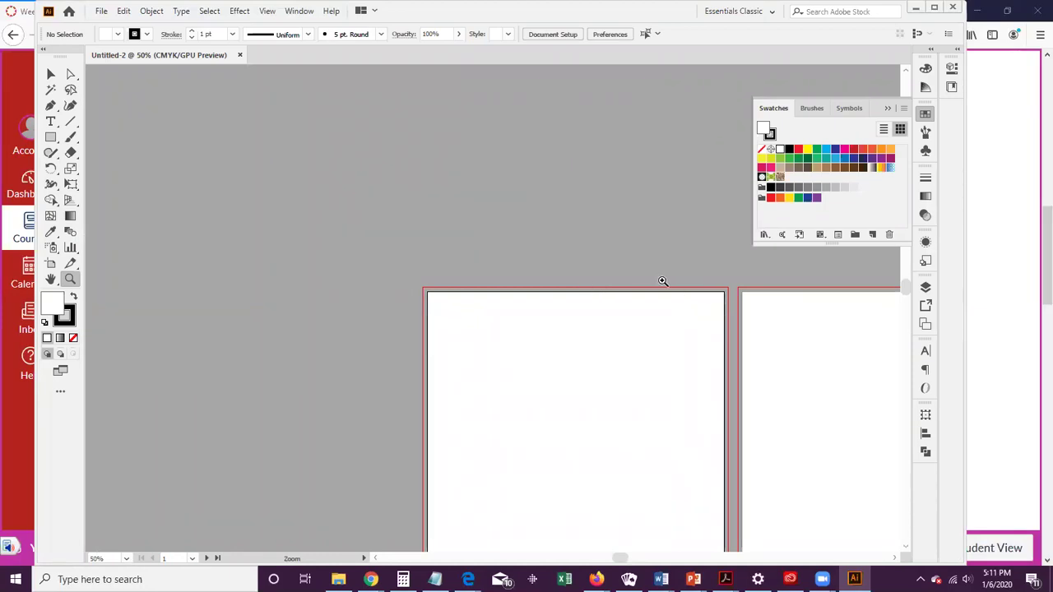
scroll(639, 282, "down", 3)
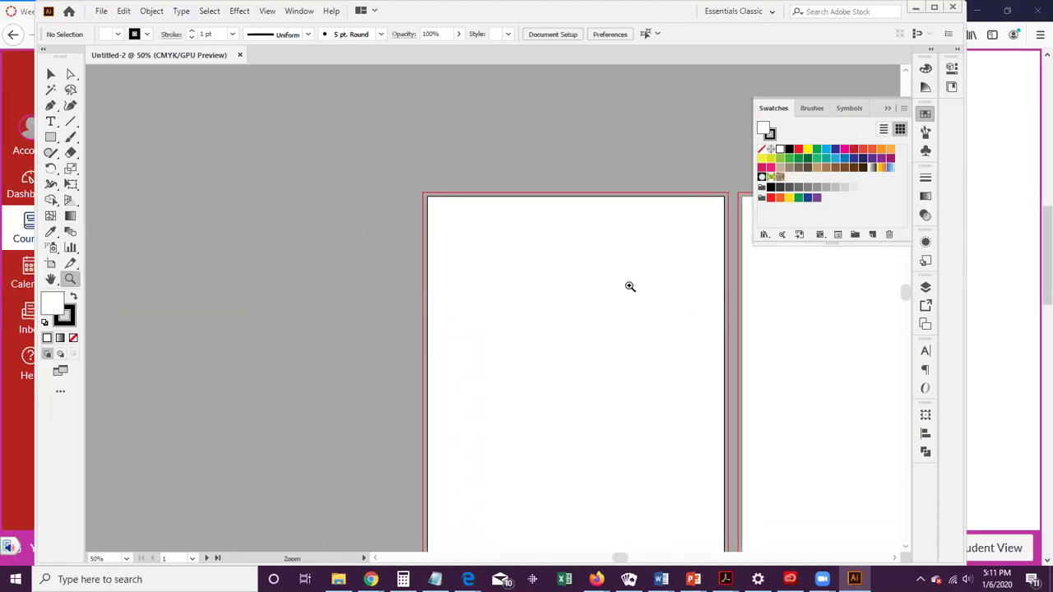
scroll(630, 286, "down", 2)
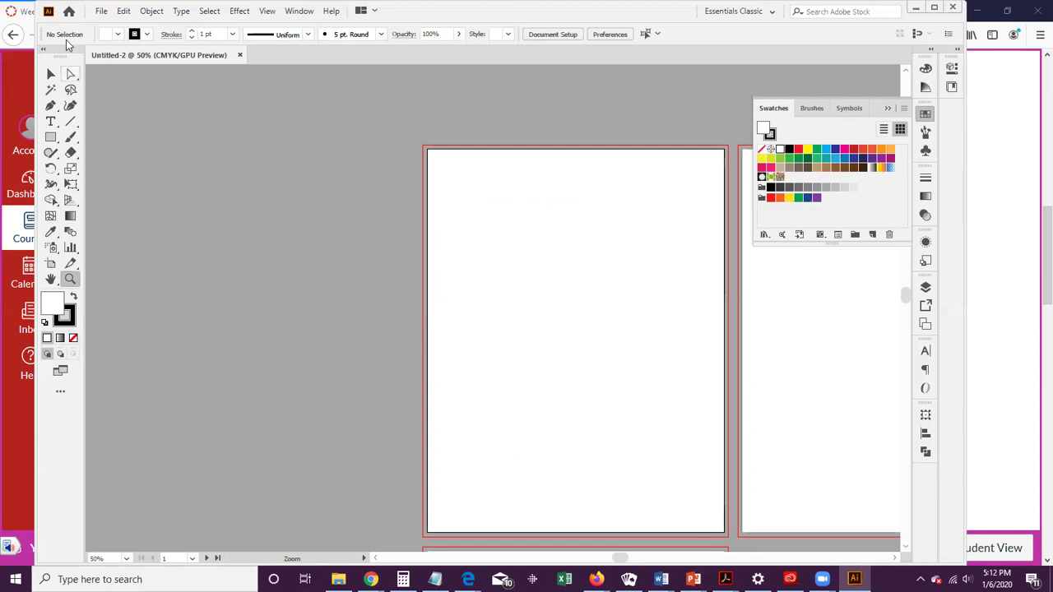
left_click(98, 12)
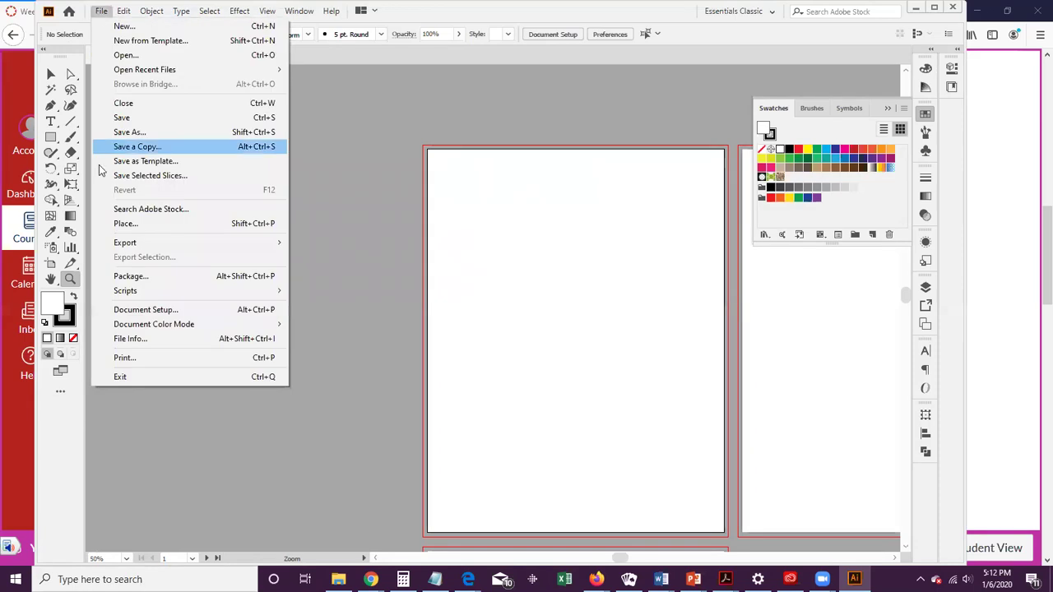
left_click(146, 311)
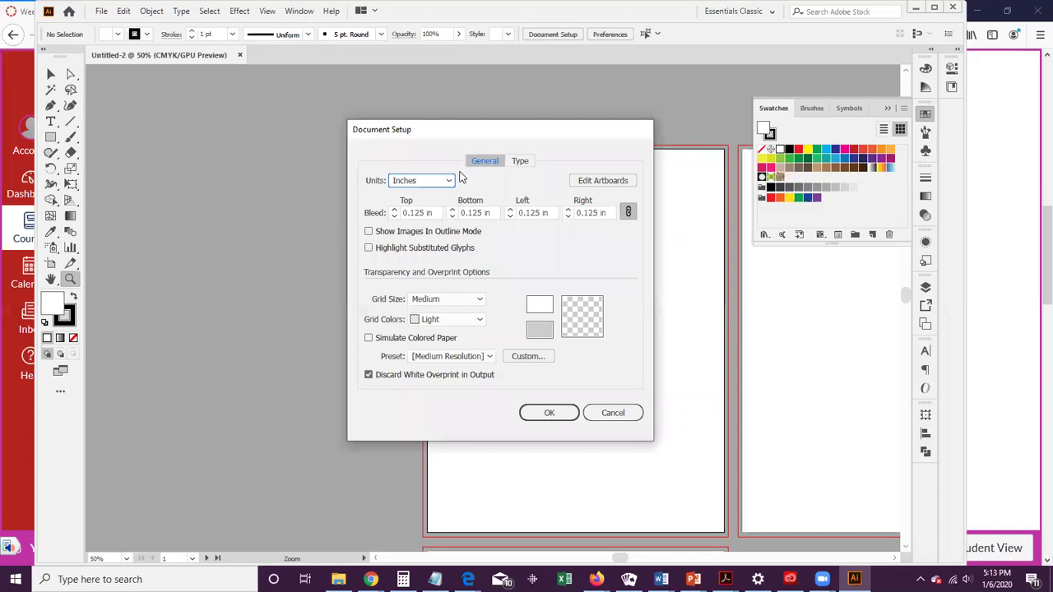
left_click(394, 213)
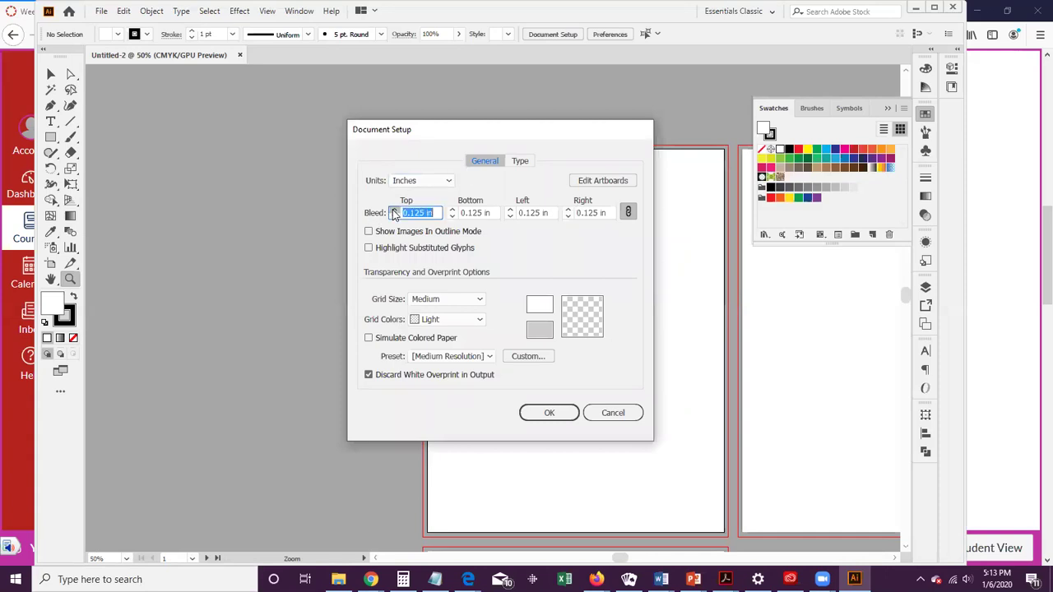
left_click(394, 216)
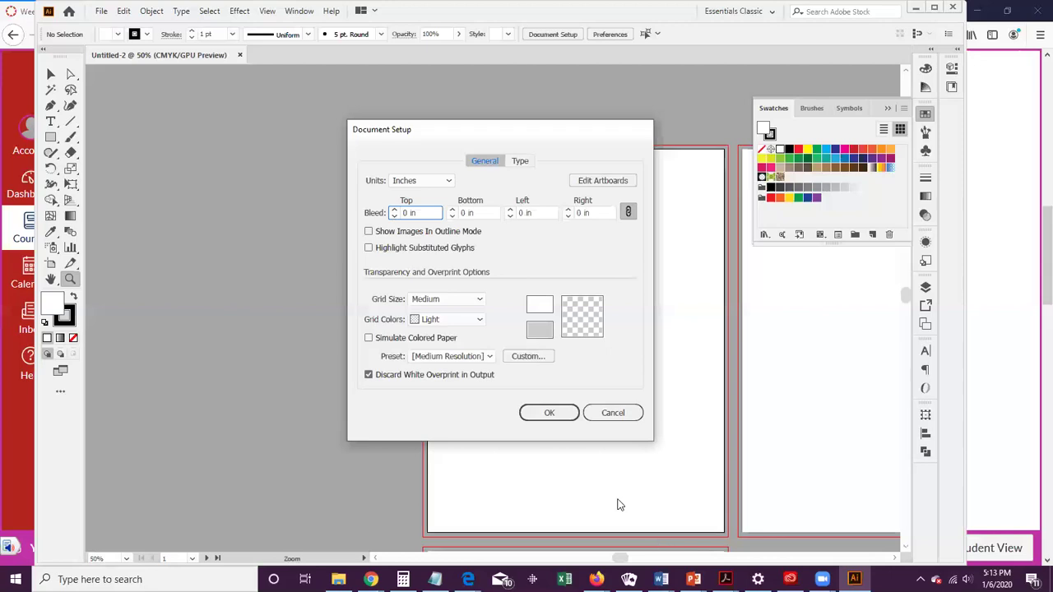
left_click(552, 412)
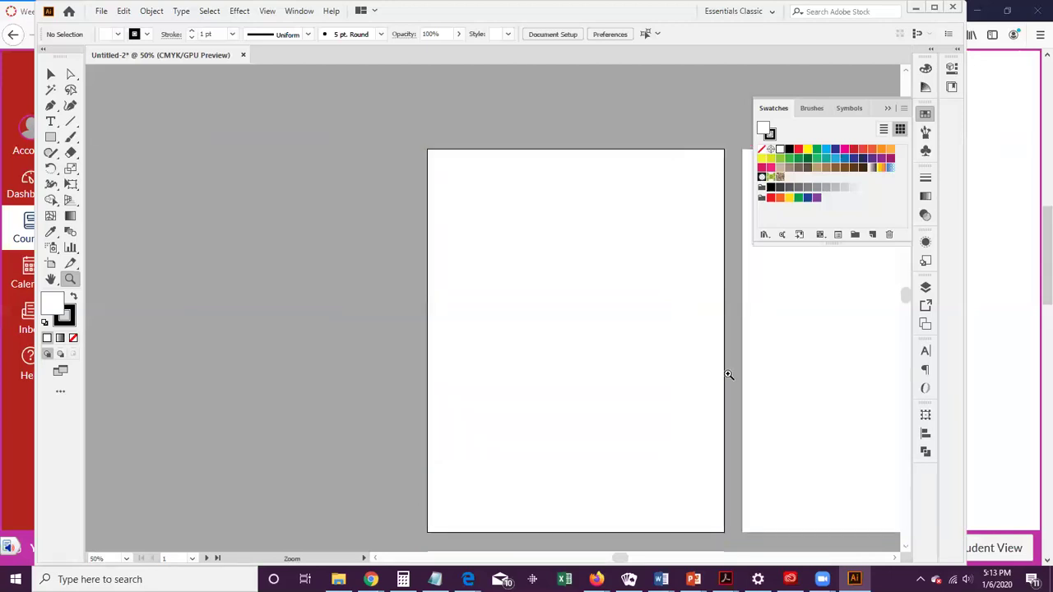
Step: Switch from the Essentials Classic workspace to Layout and collapse its expanded panels to icons
left_click_drag(678, 332, 461, 277)
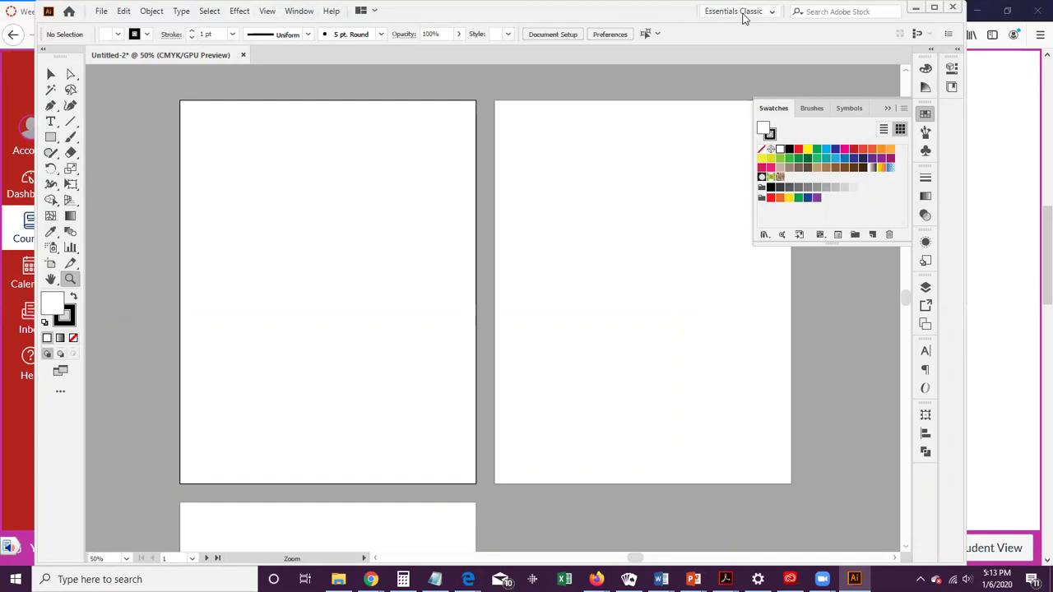
left_click(772, 13)
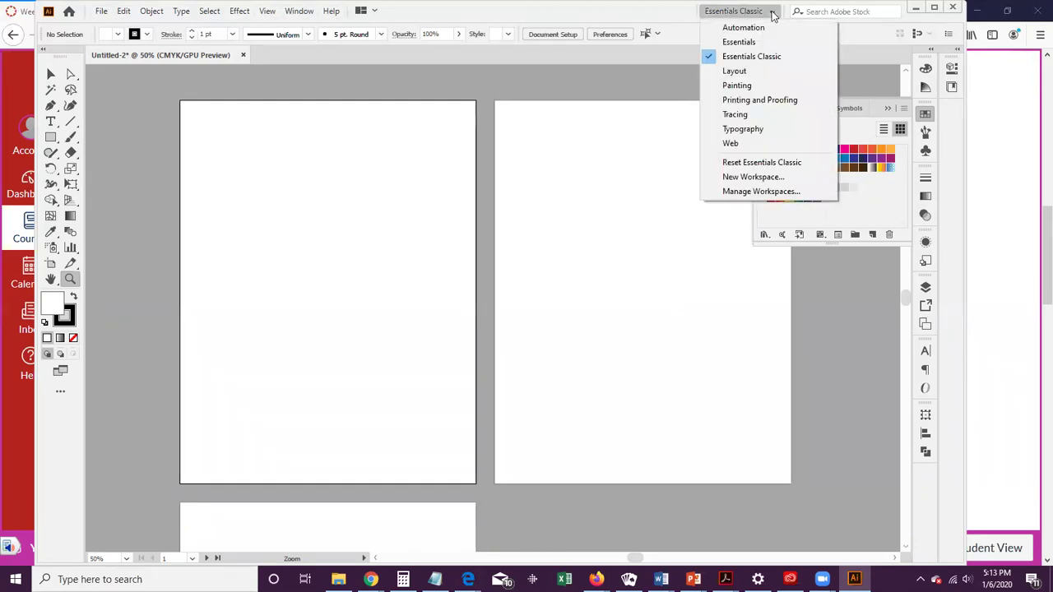
left_click(752, 48)
left_click(695, 13)
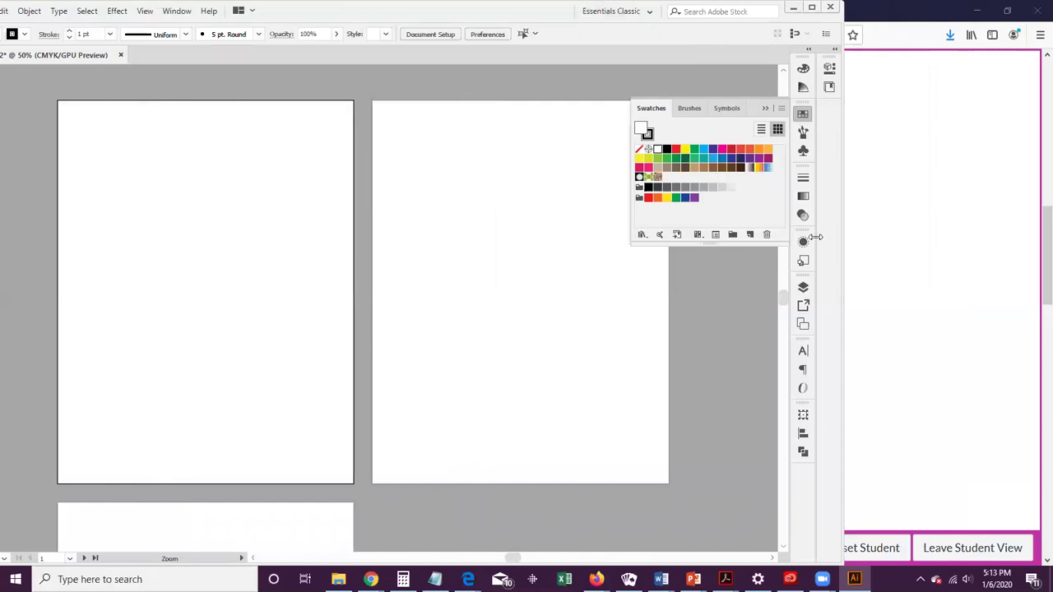
left_click(648, 13)
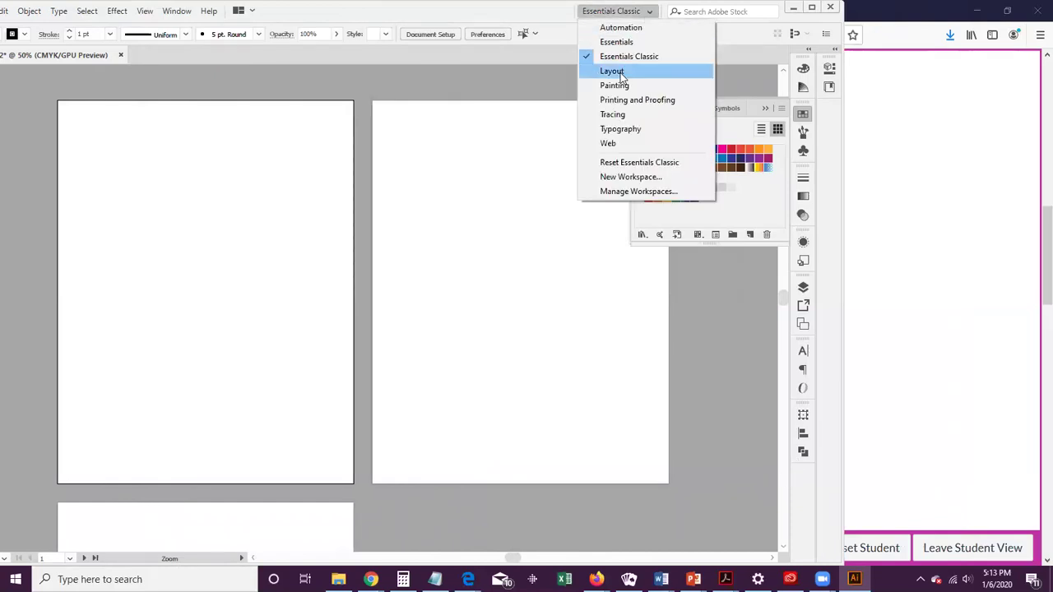
key("Escape")
left_click(713, 276)
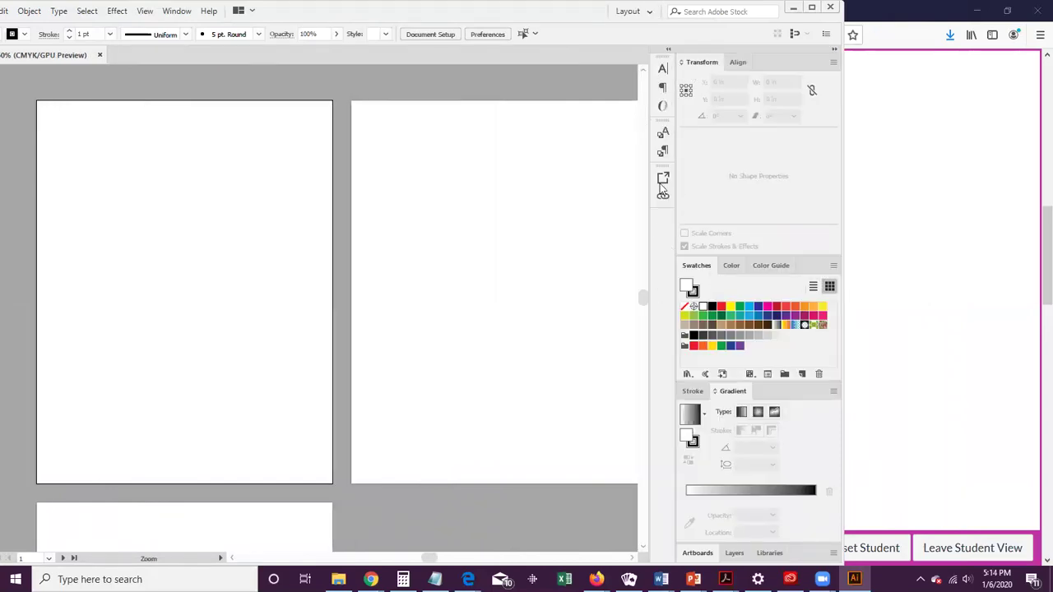
left_click(833, 51)
Step: Switch to the Typography workspace to compare its panels, and return to Essentials Classic
left_click(649, 11)
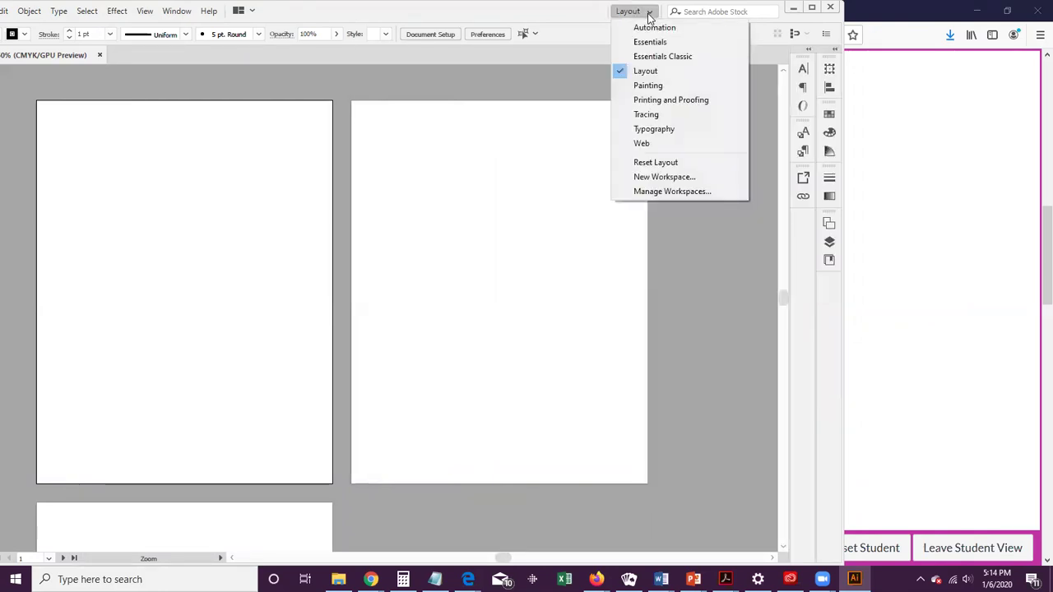
left_click(671, 129)
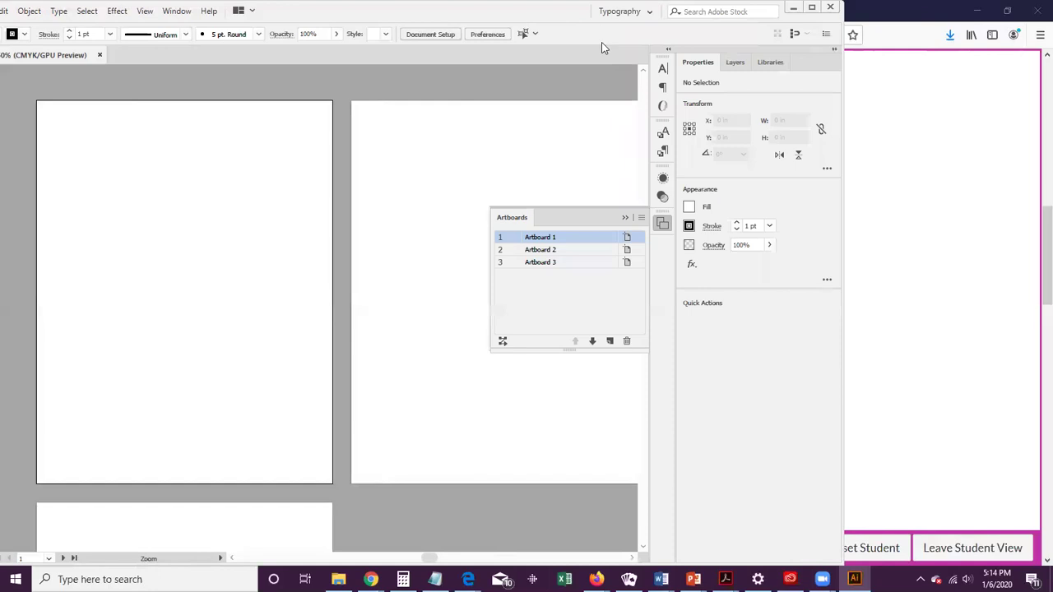
left_click(650, 12)
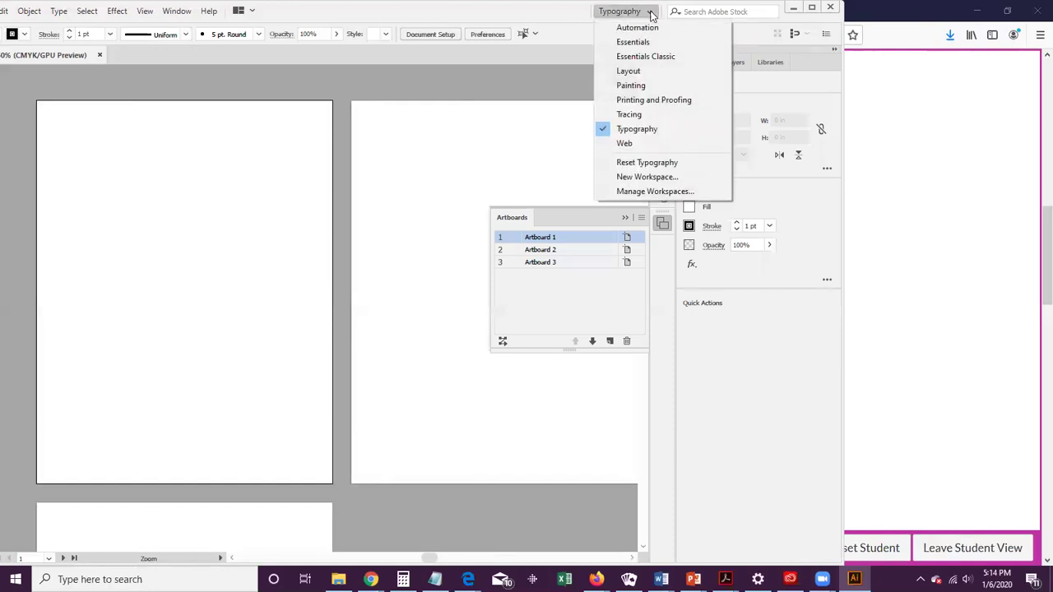
left_click(668, 59)
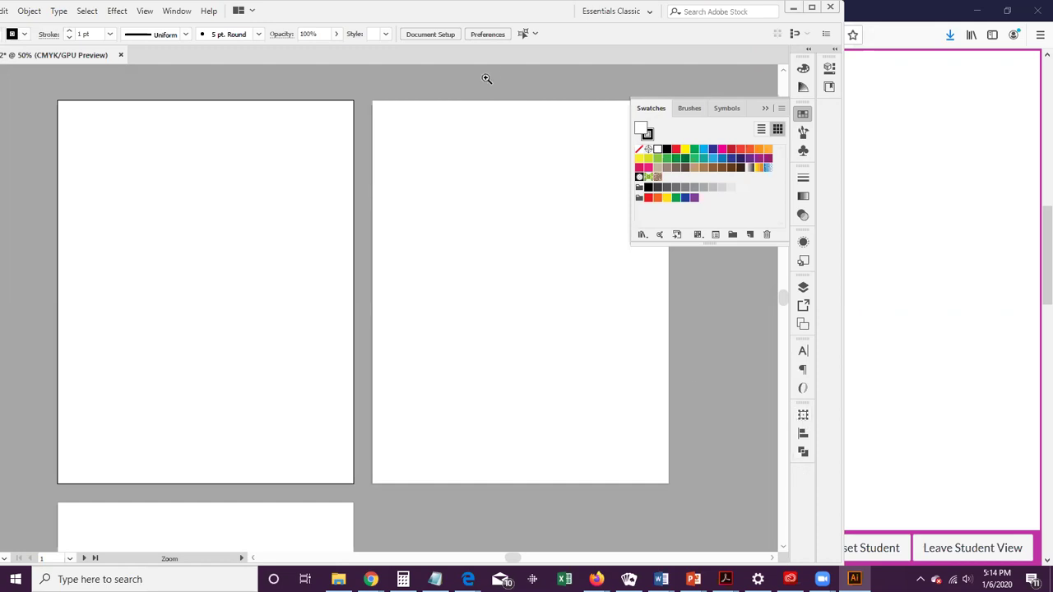
Step: Reset the Essentials Classic workspace and collapse the Properties and Libraries panels to icons
left_click(649, 13)
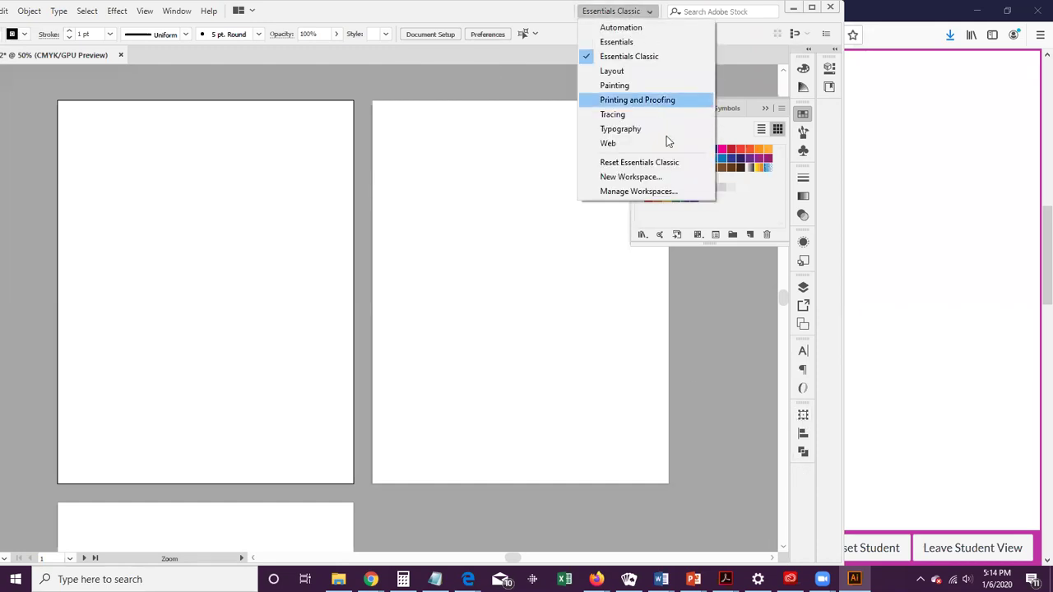
left_click(676, 166)
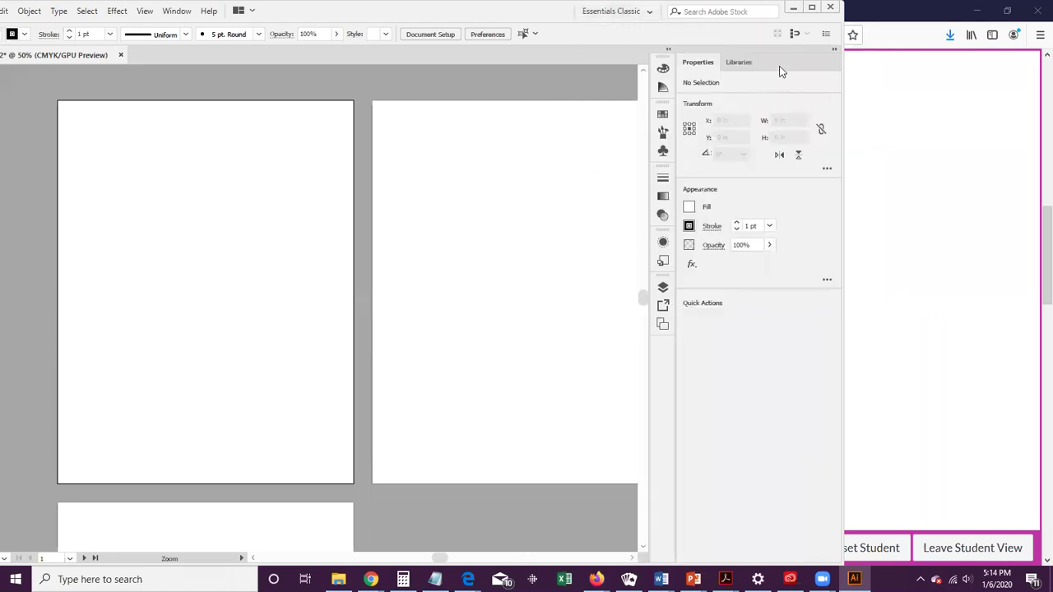
left_click(835, 51)
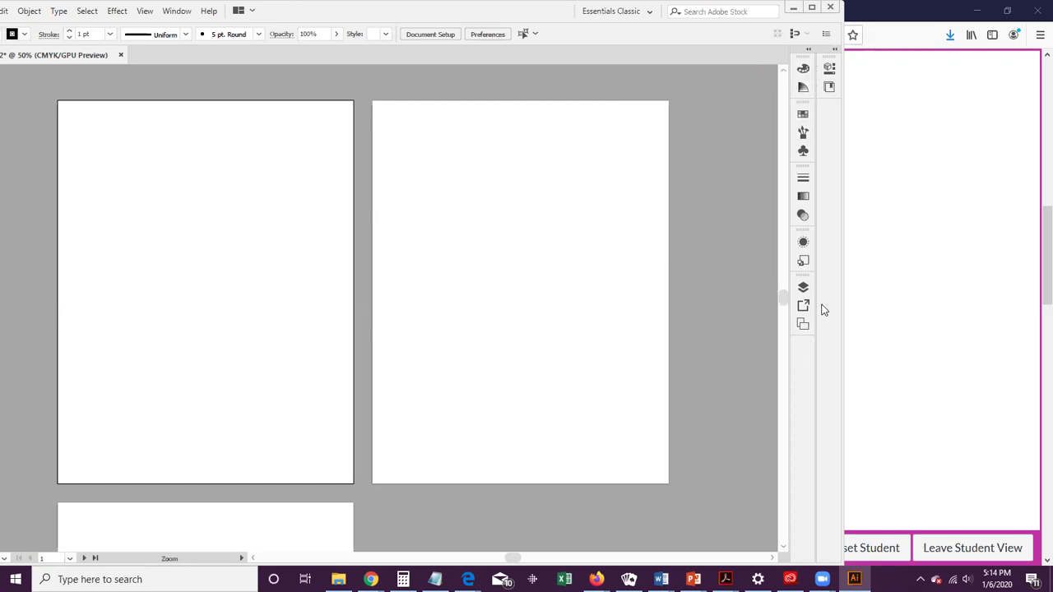
Step: Open the Properties panel, activate the Type tool to examine the character and paragraph settings, and collapse the panel again
left_click(831, 70)
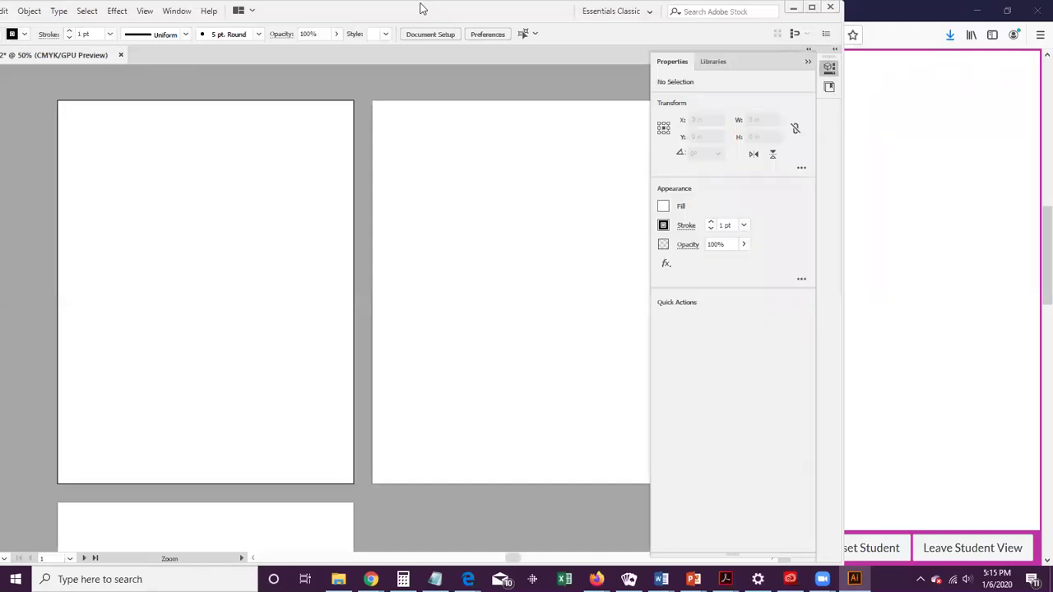
left_click_drag(419, 10, 480, 10)
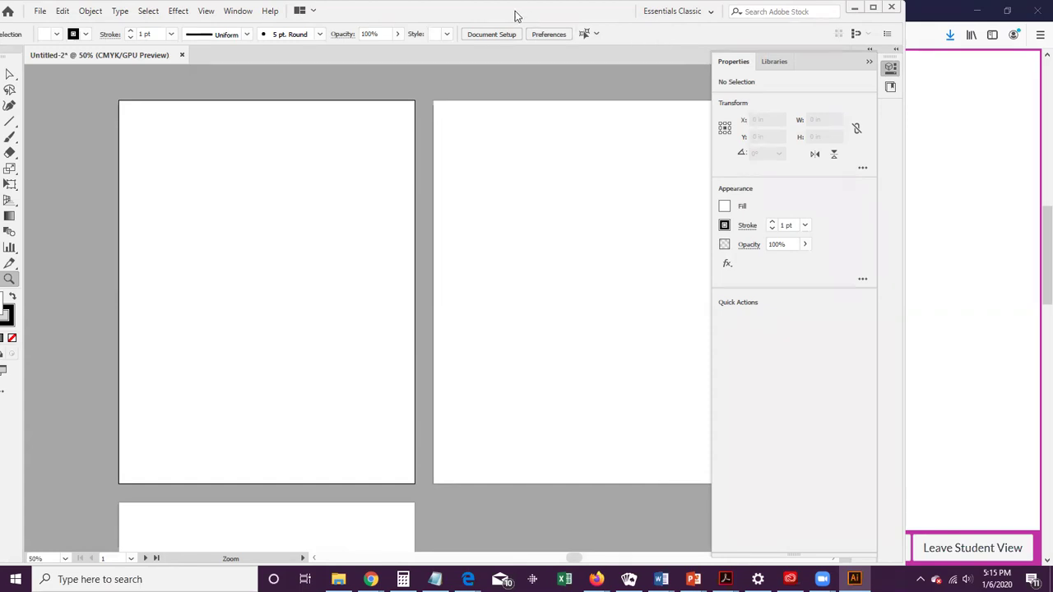
left_click_drag(516, 15, 533, 15)
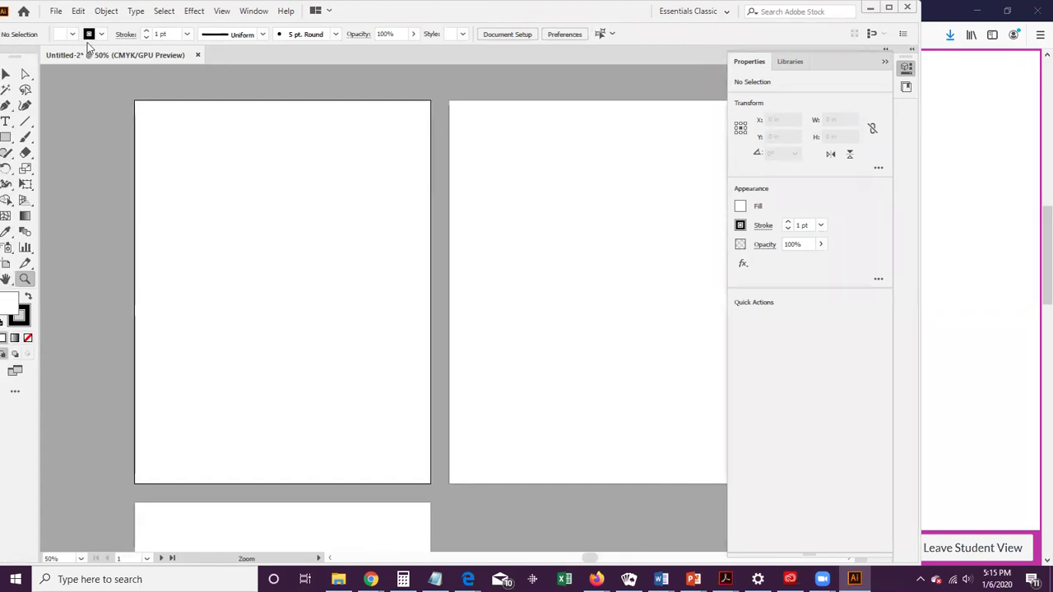
left_click(7, 124)
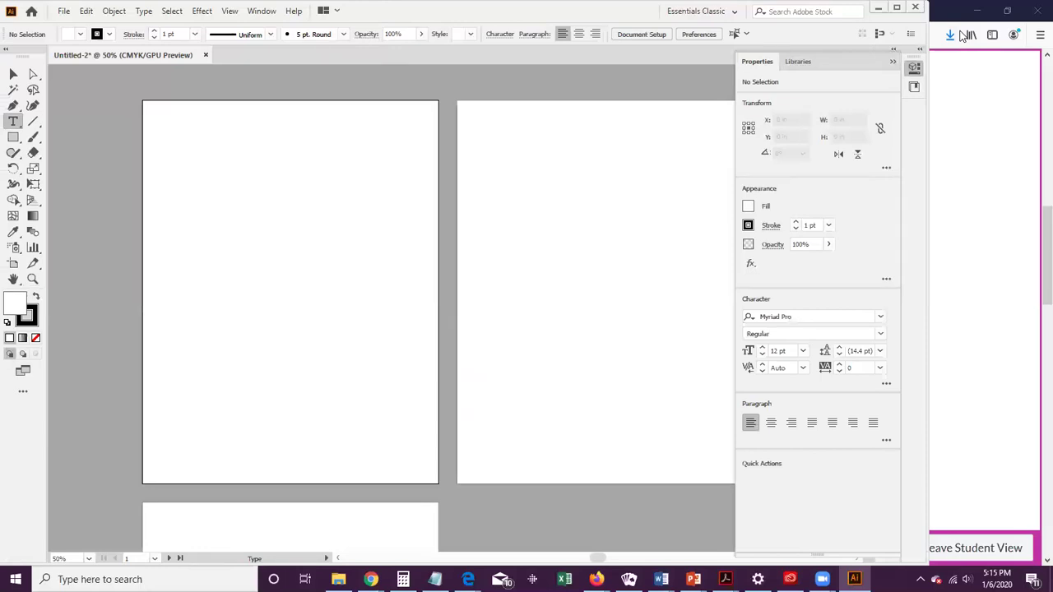
left_click(892, 64)
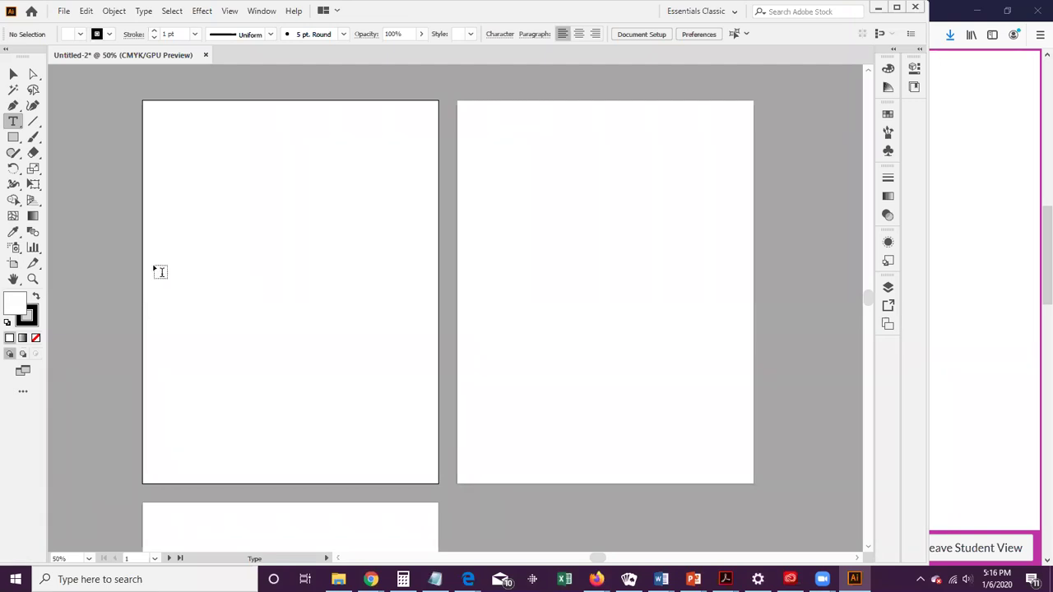
Step: Change the toolbar to a single column and back to two columns, and review the list of workspaces
left_click(24, 51)
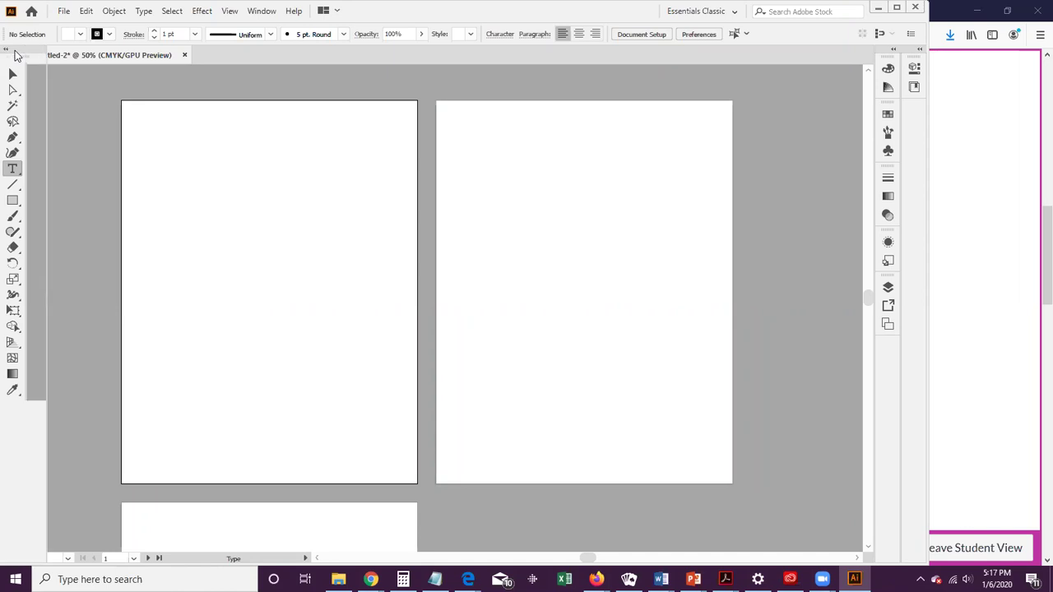
left_click(12, 51)
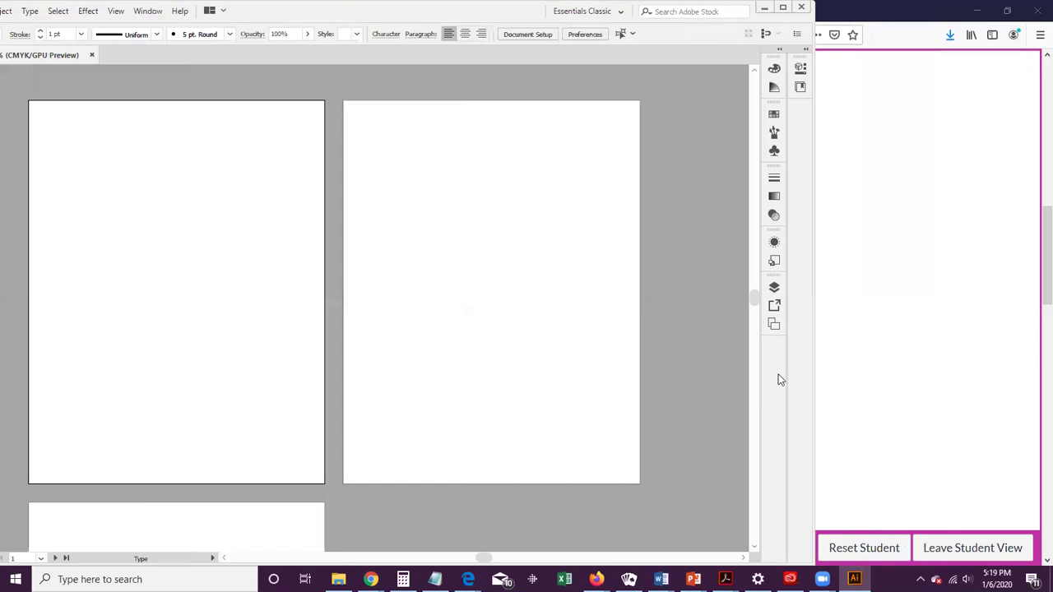
left_click(620, 12)
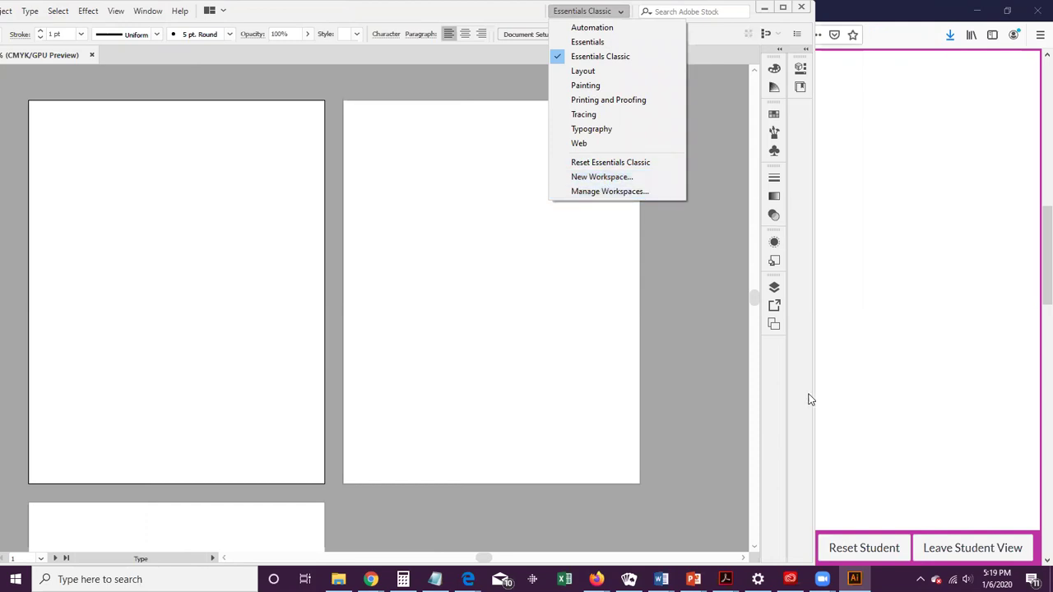
left_click(311, 14)
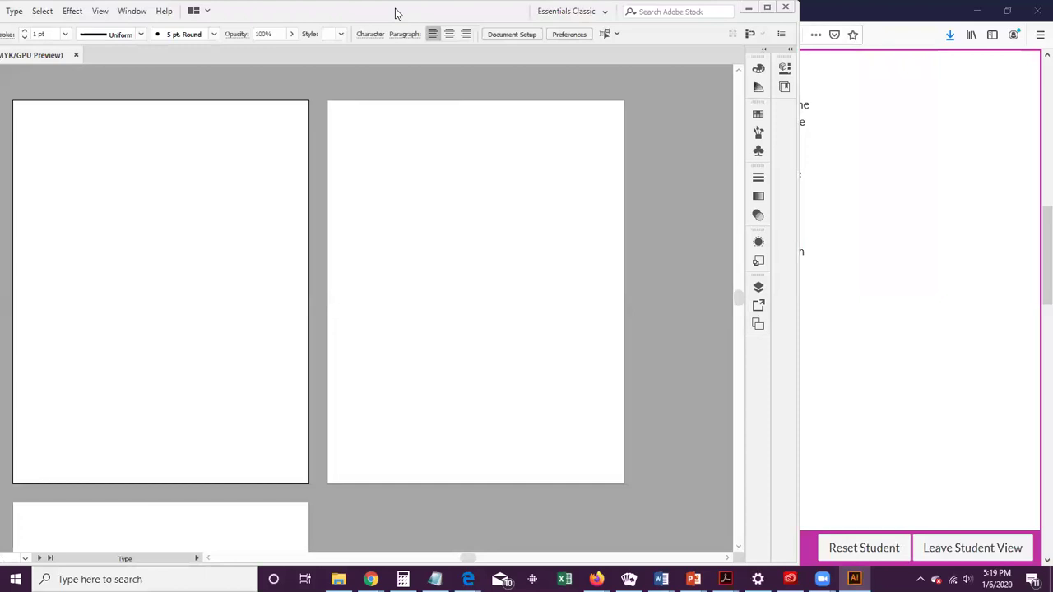
left_click_drag(395, 13, 525, 13)
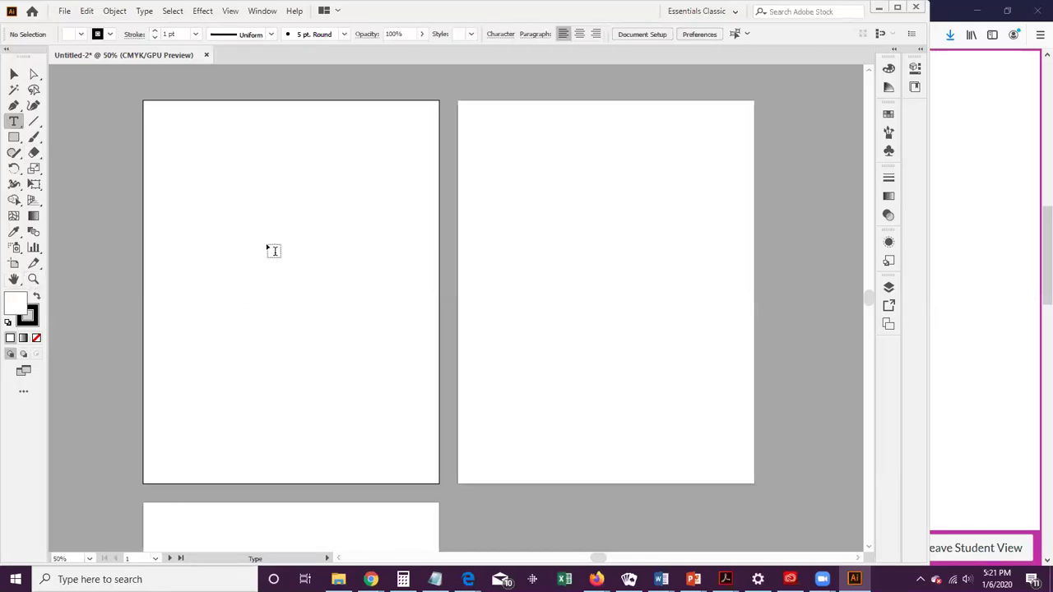
Step: Practise panning and zooming around the artboards with the Hand and Zoom tools, finishing on the first artboard at 66.67%
left_click(14, 75)
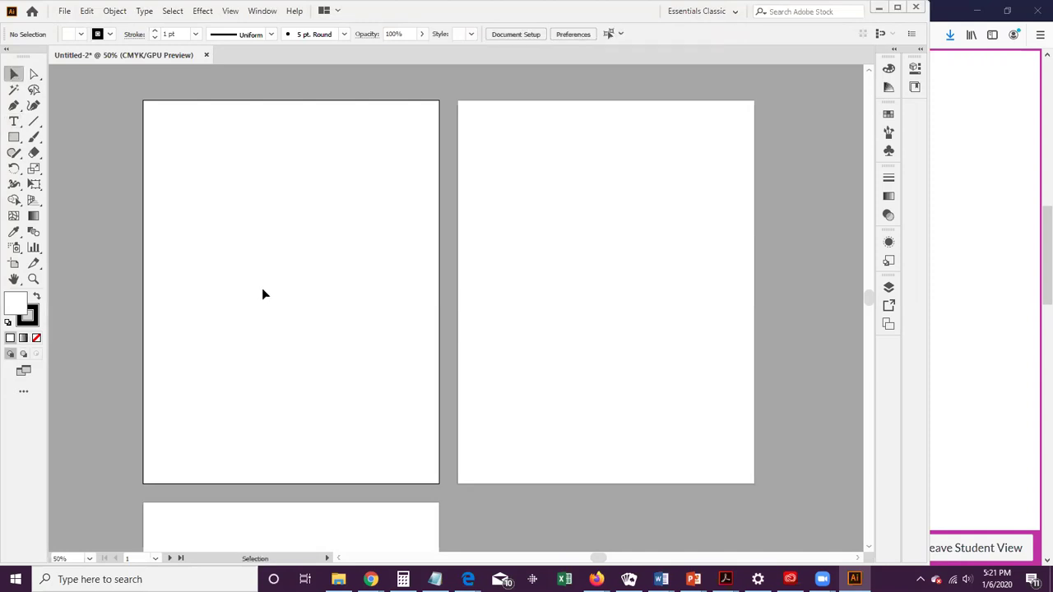
key("space")
left_click_drag(288, 289, 307, 277)
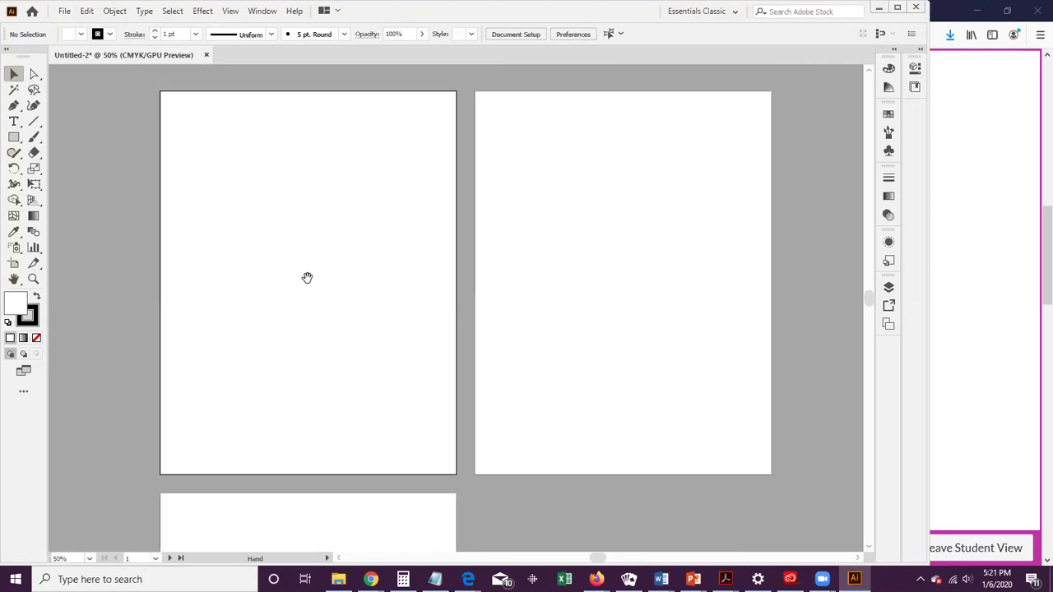
key("z")
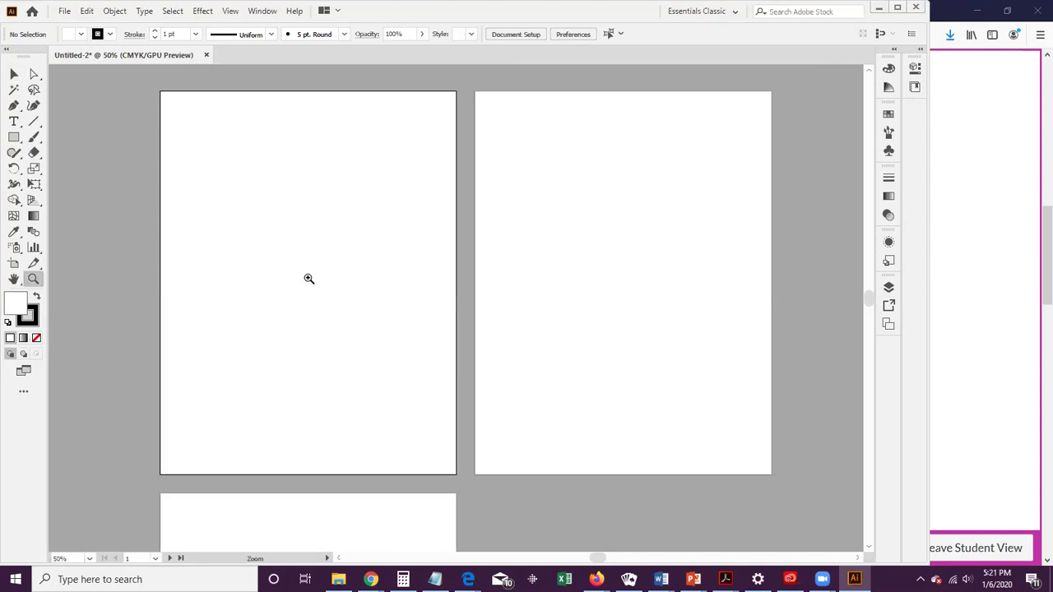
left_click(309, 279, "alt")
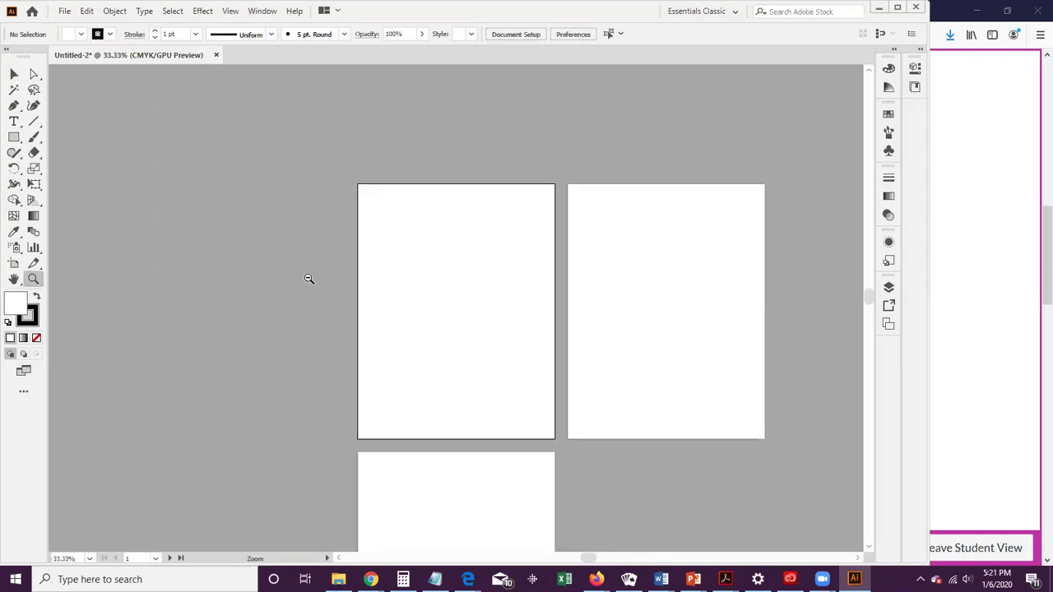
left_click(427, 288)
left_click(426, 288)
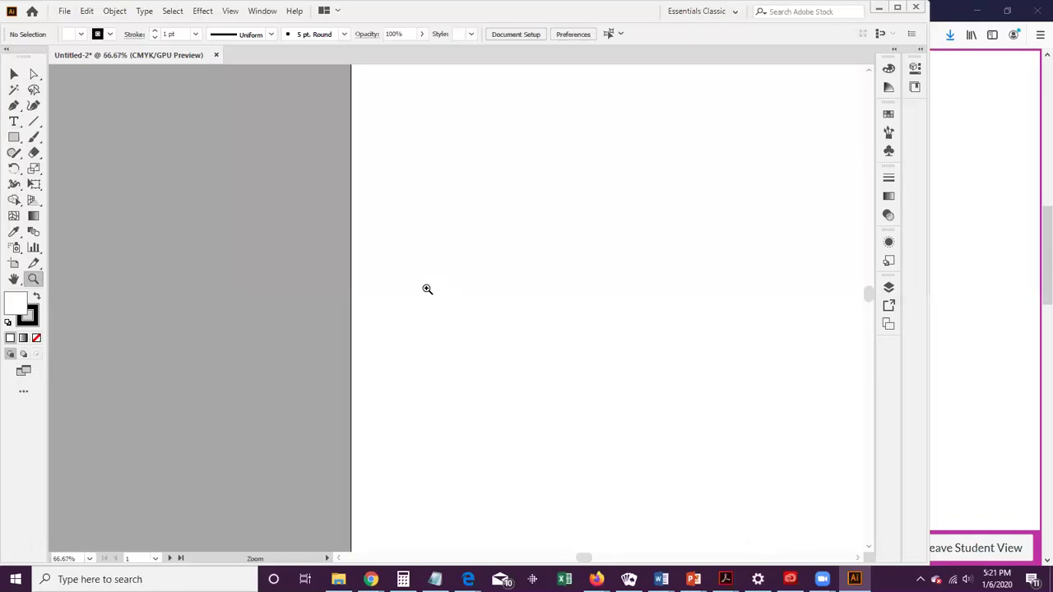
left_click(430, 287)
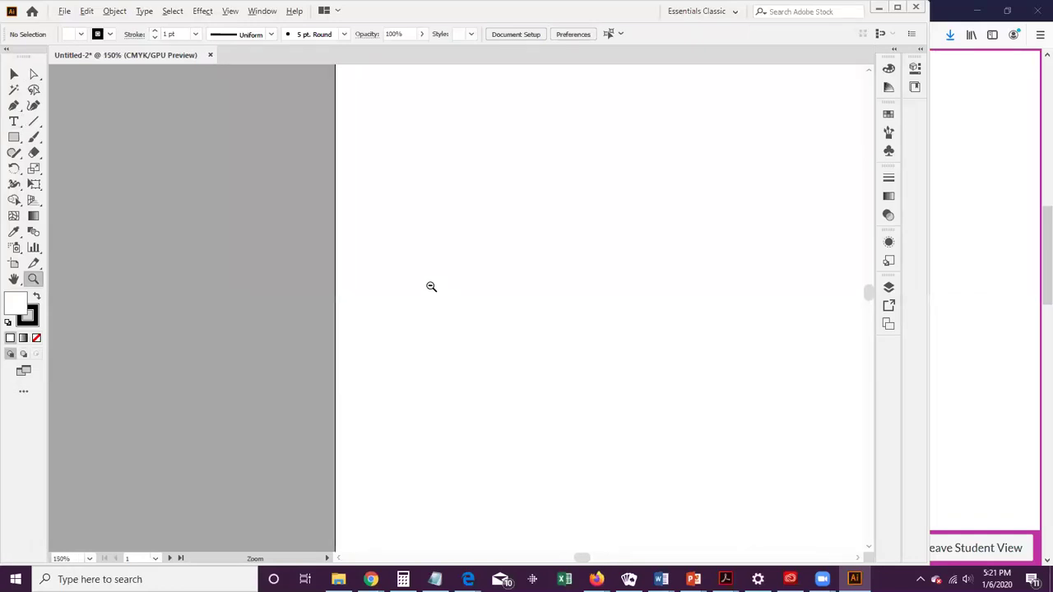
left_click(432, 286, "alt")
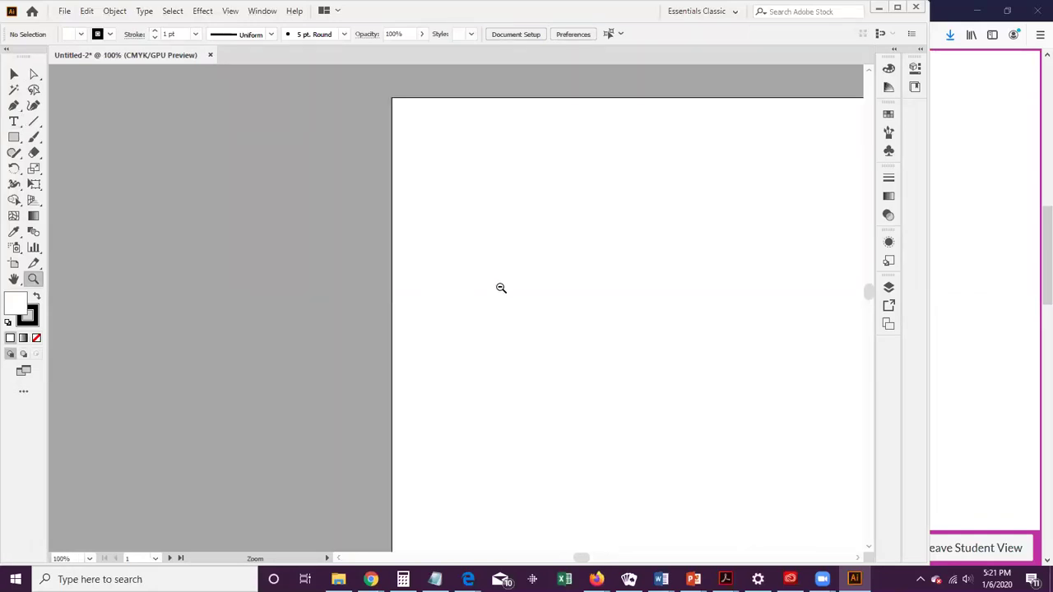
left_click(501, 287, "alt")
key("space")
left_click_drag(620, 286, 282, 200)
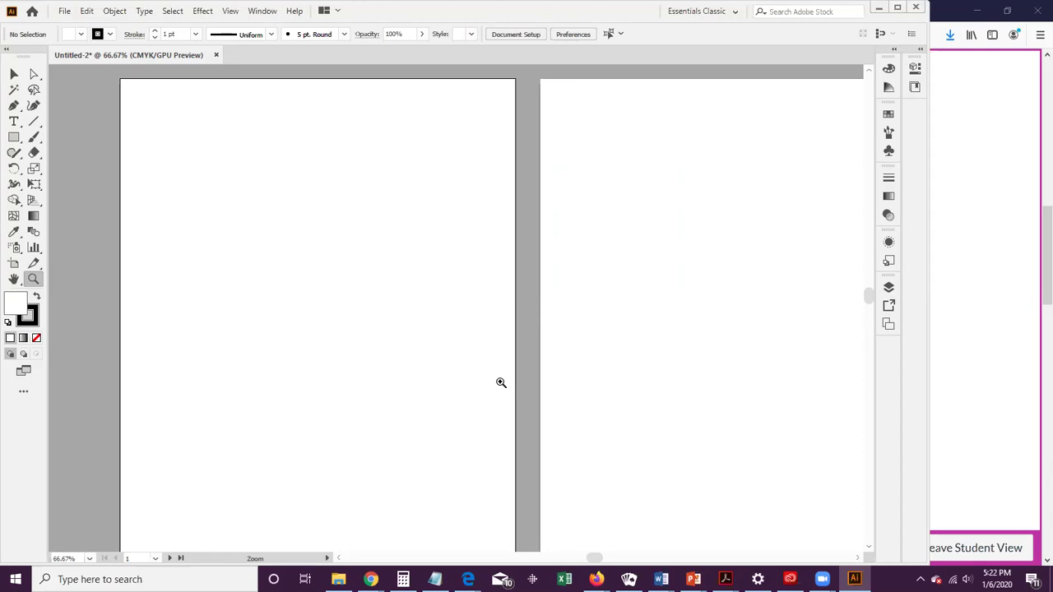
Step: Tear off the rectangle and other shape tools as a floating panel, and close that panel
left_click(14, 138)
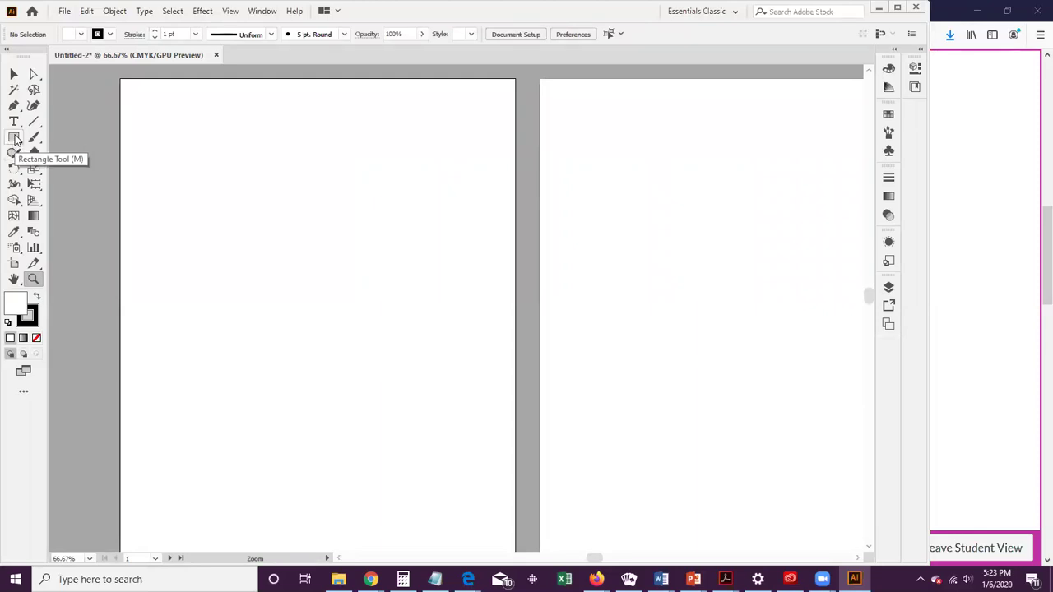
left_click(15, 139)
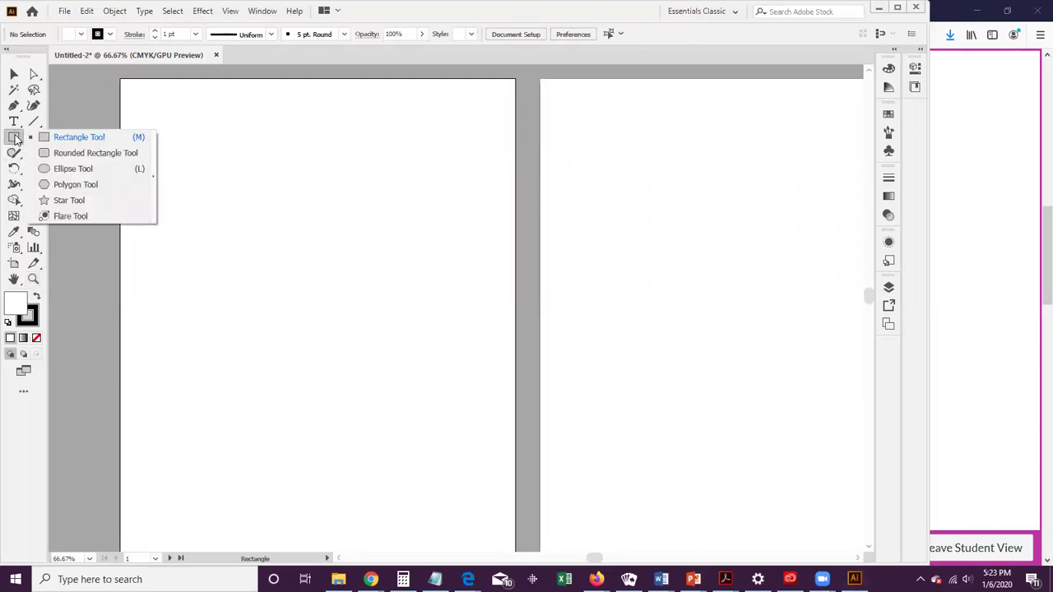
left_click(154, 186)
left_click_drag(85, 143, 133, 83)
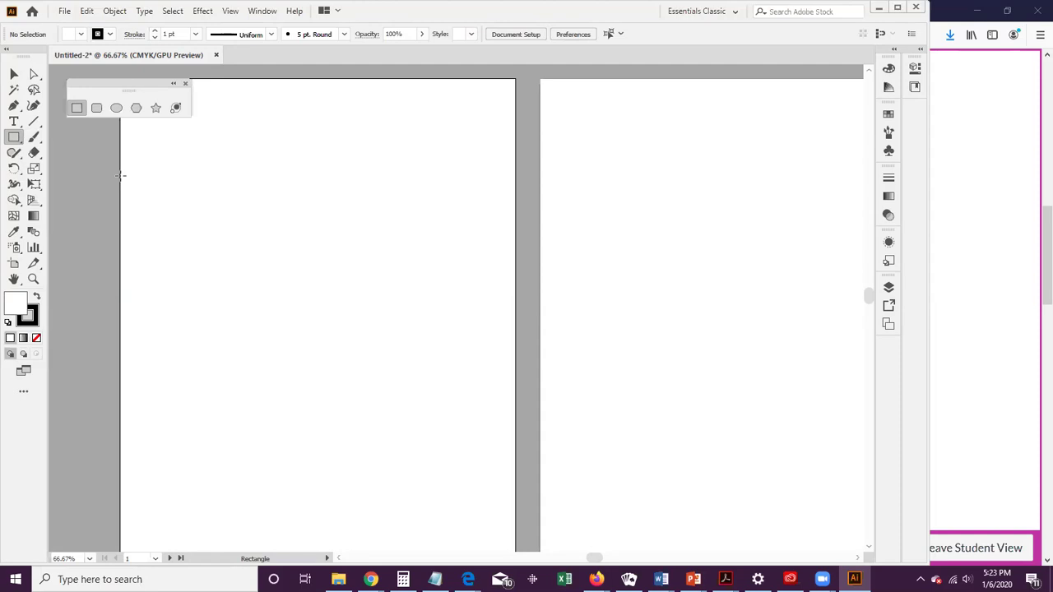
left_click(186, 84)
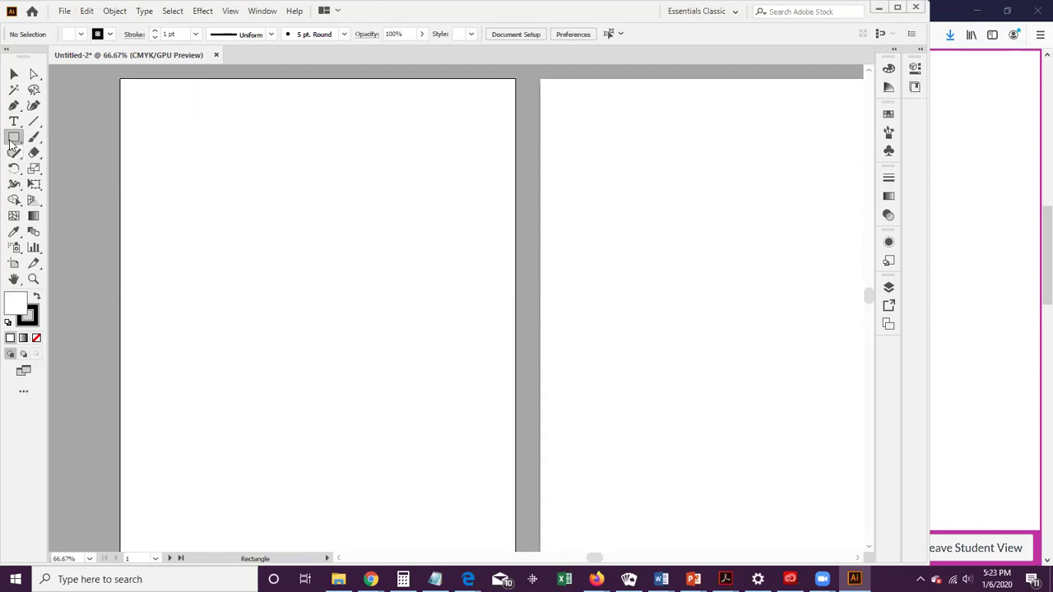
Step: Detach the shape tool group once more and place it floating over the first artboard's upper-left corner
left_click_drag(22, 140, 149, 173)
left_click_drag(56, 148, 130, 97)
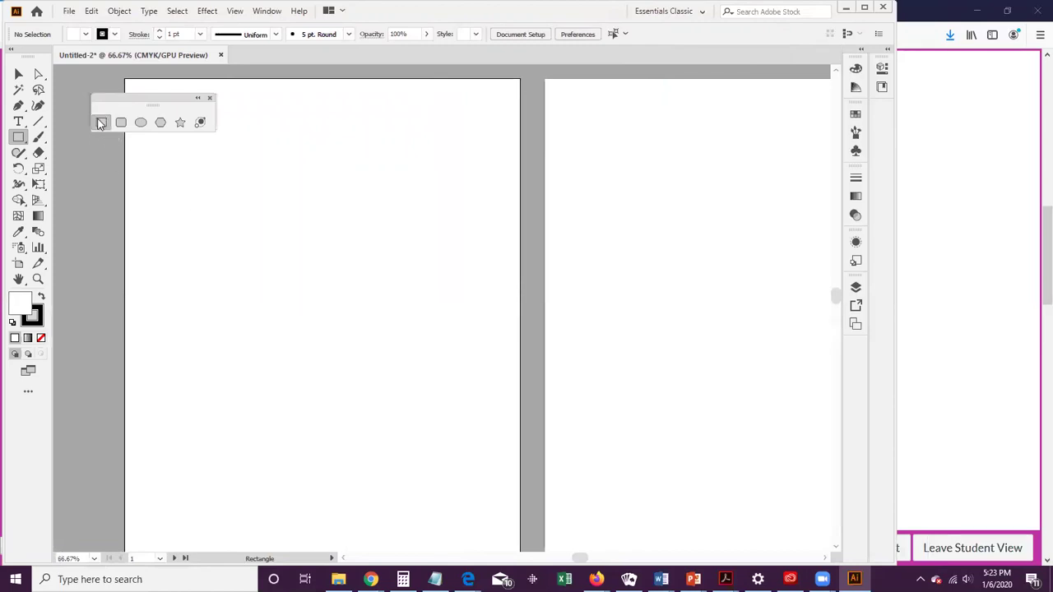
Step: Draw a rectangle about 2.72 in wide and 2.46 in high on the upper part of the first artboard
left_click_drag(210, 161, 336, 274)
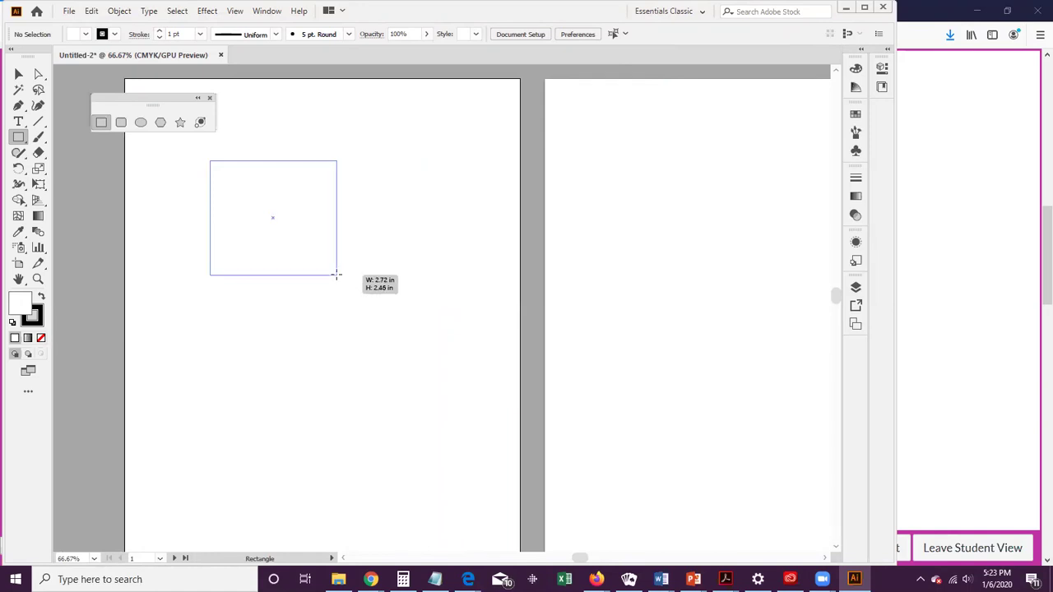
left_click_drag(336, 275, 336, 275)
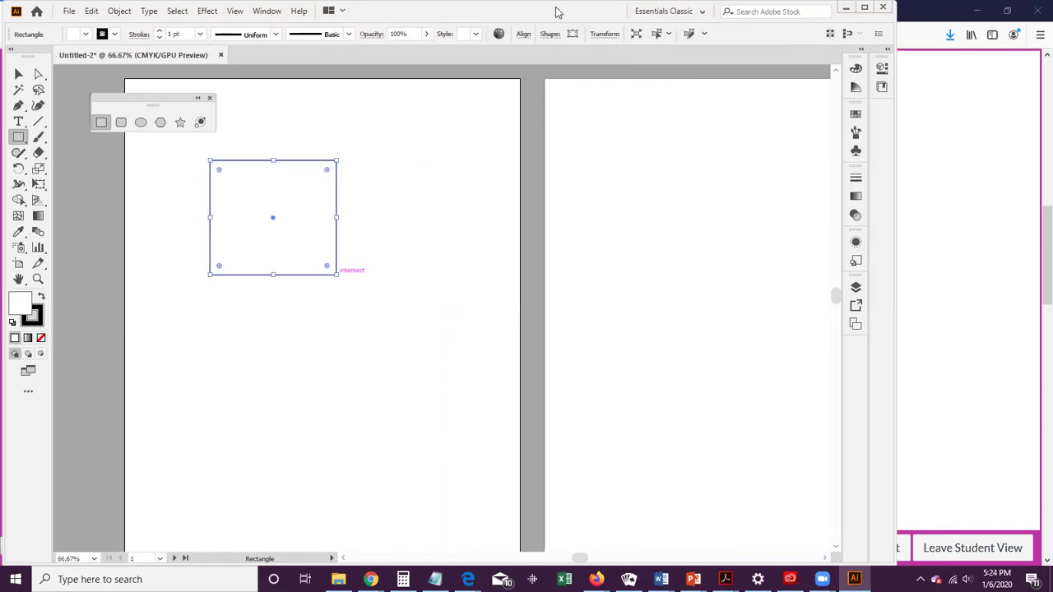
left_click_drag(555, 12, 538, 12)
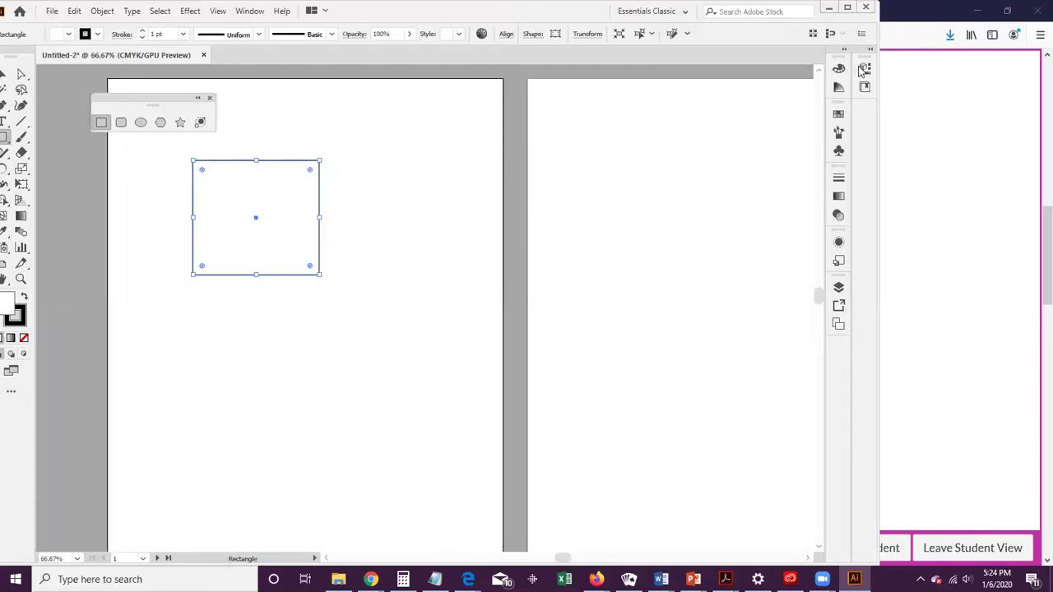
Step: Set the rectangle's width and height to 2 in each in its properties
left_click(864, 69)
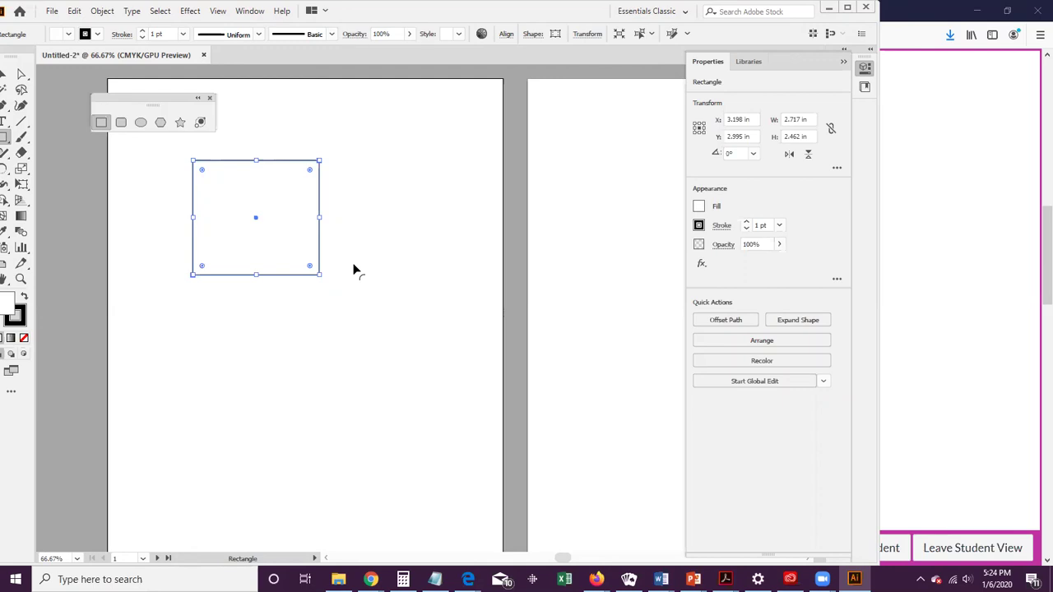
left_click(803, 120)
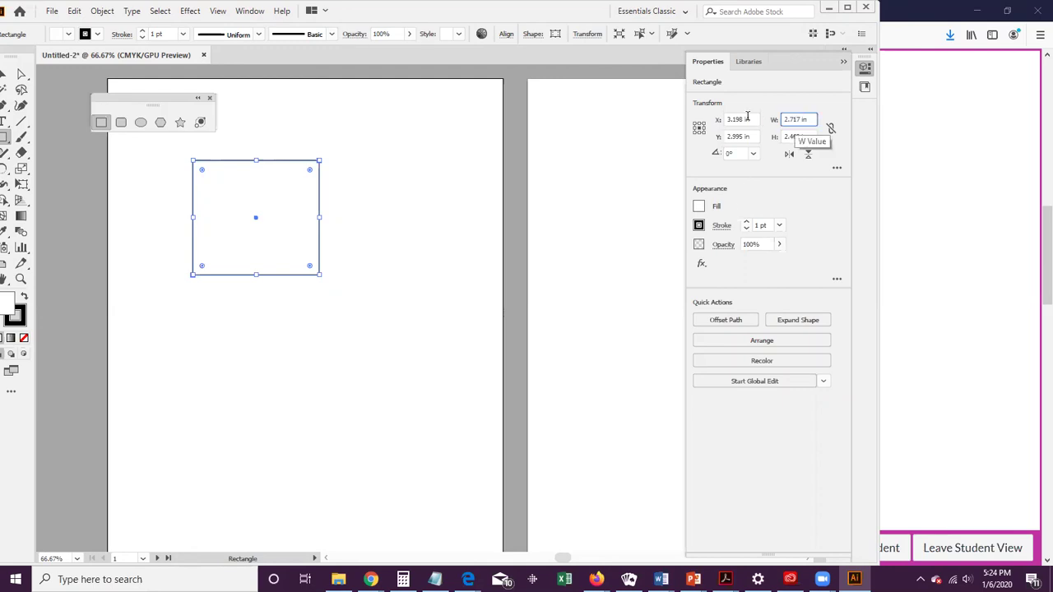
type("2")
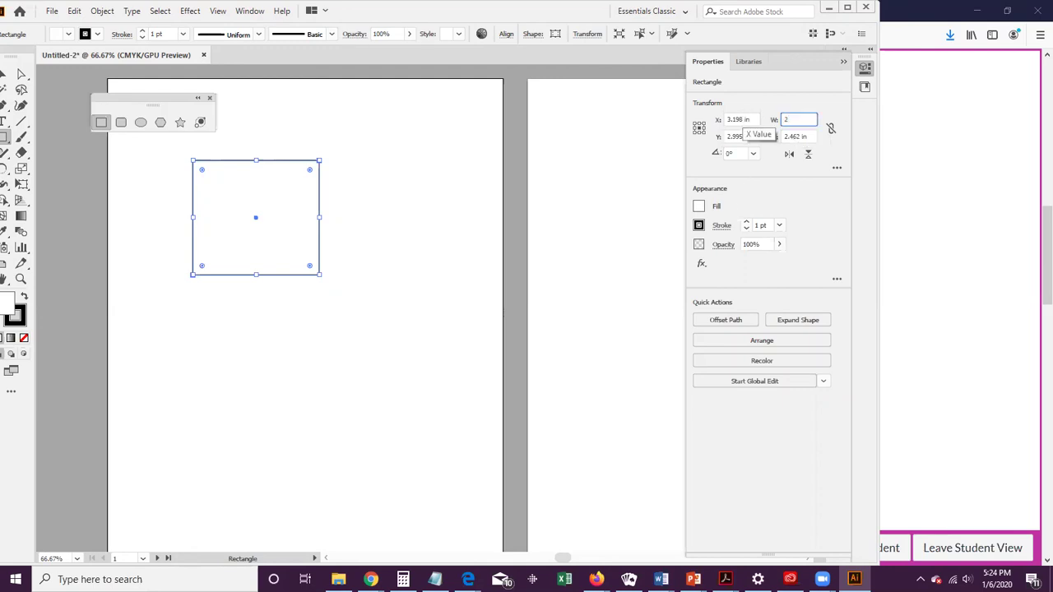
key("Return")
left_click(808, 136)
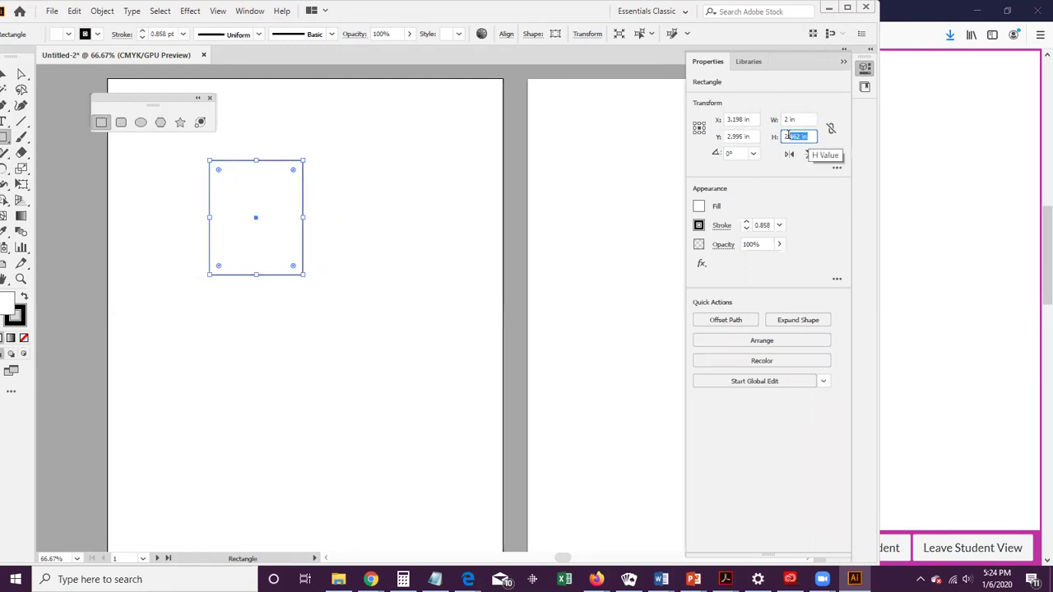
type("2")
key("Return")
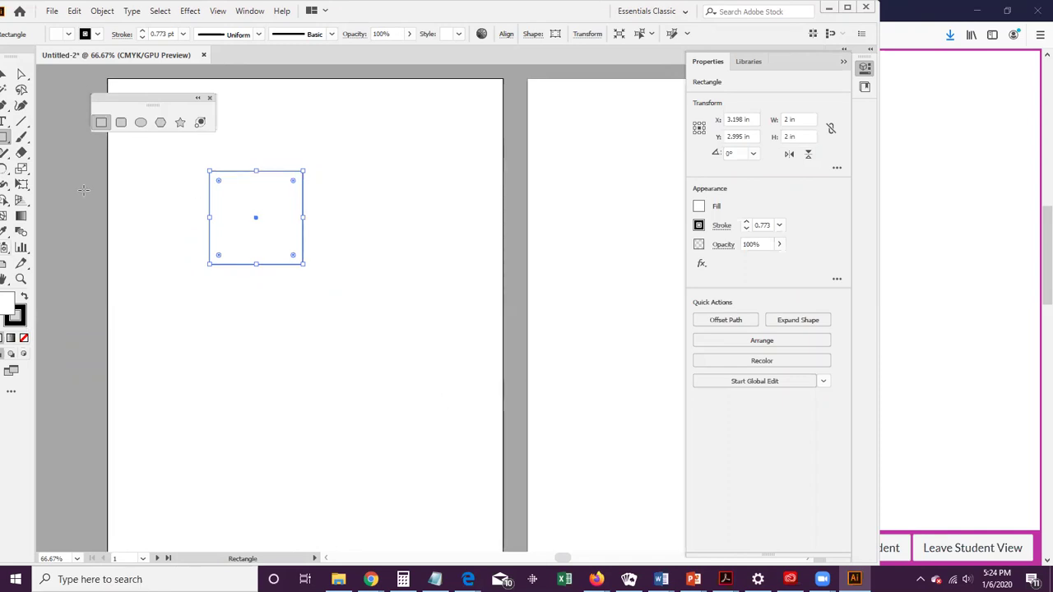
Step: Draw a circle beside the square with the Ellipse tool and set its width and height to 2 in
left_click(139, 124)
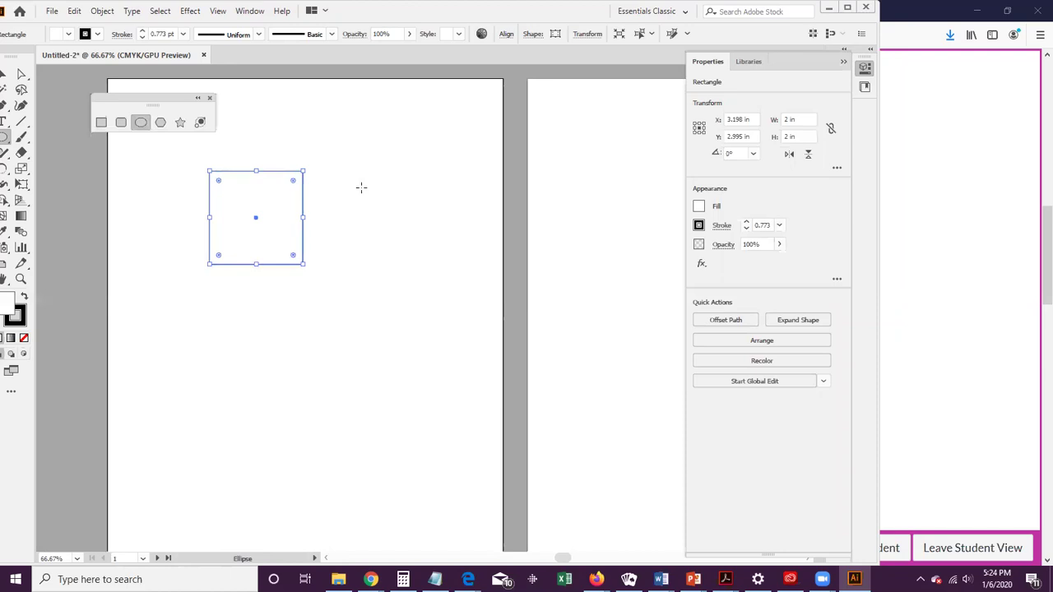
mouse_move(349, 175)
left_mouse_down()
mouse_move(417, 247)
mouse_move(417, 223)
mouse_move(413, 265)
mouse_move(420, 250)
mouse_move(421, 263)
mouse_move(445, 267)
left_mouse_up()
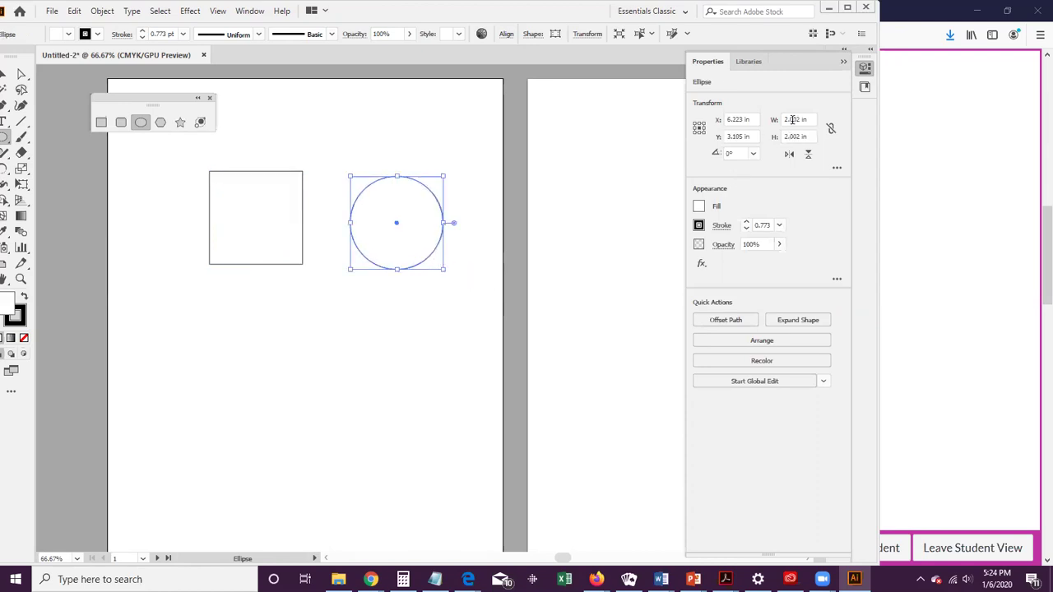
double_click(799, 119)
type("2")
key("Tab")
type("2")
key("Return")
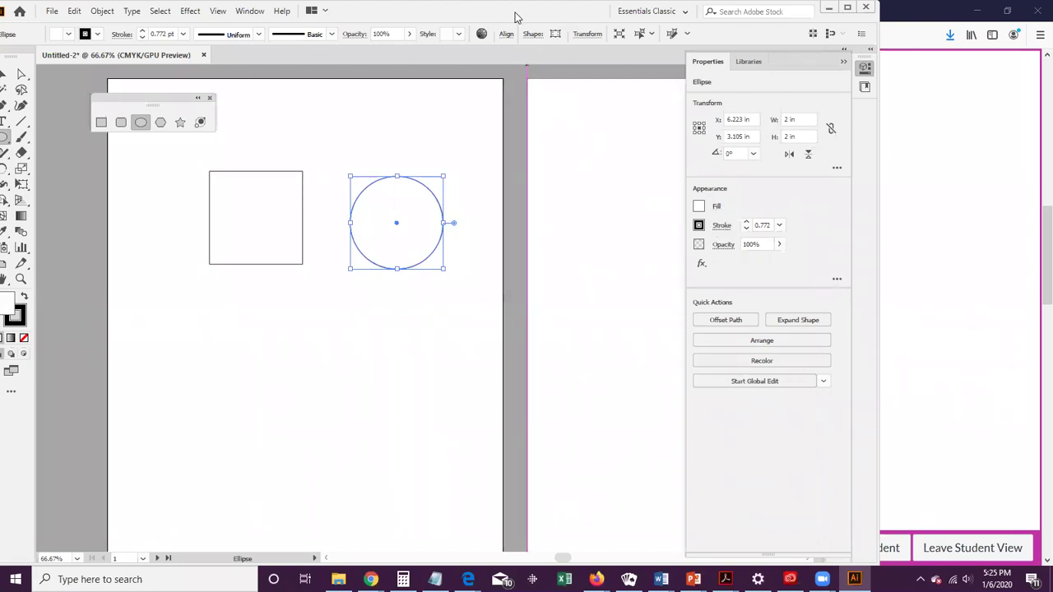
Step: Collapse the properties, show the full set of swatches, and fill the circle with CMYK Green
left_click_drag(516, 13, 550, 13)
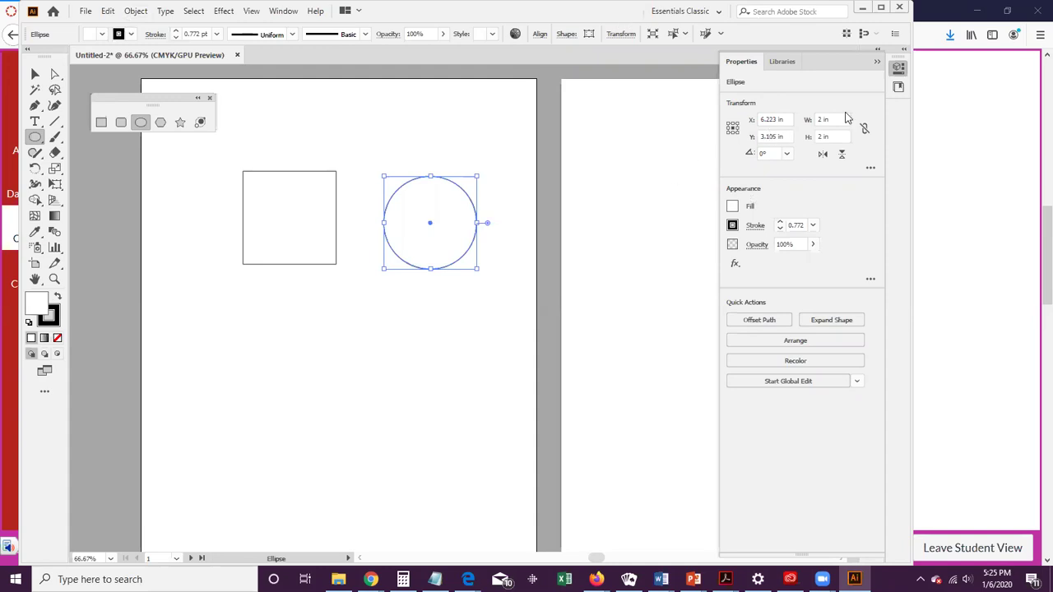
left_click(877, 61)
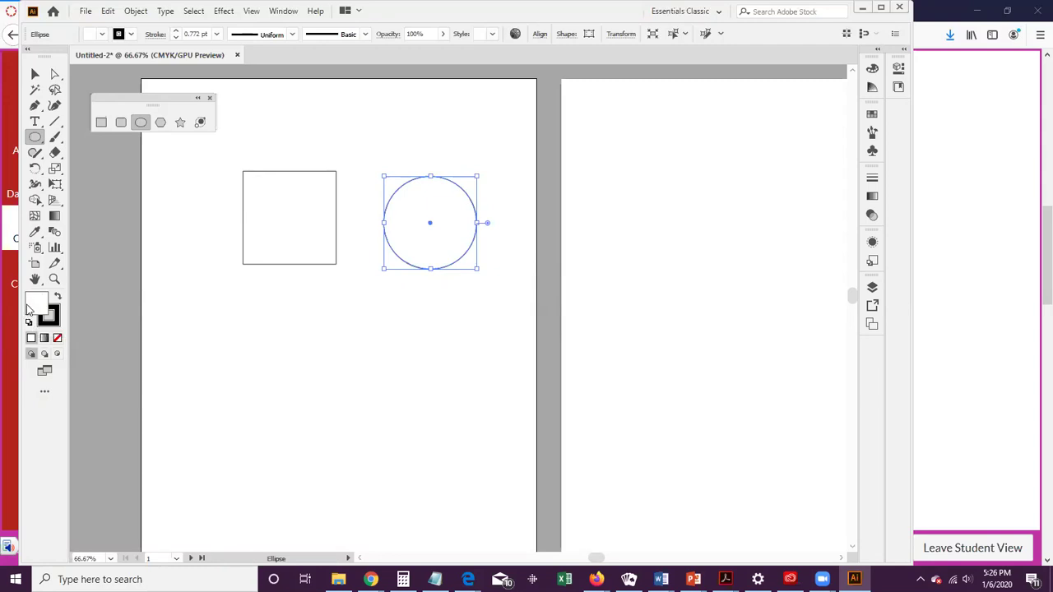
left_click(873, 118)
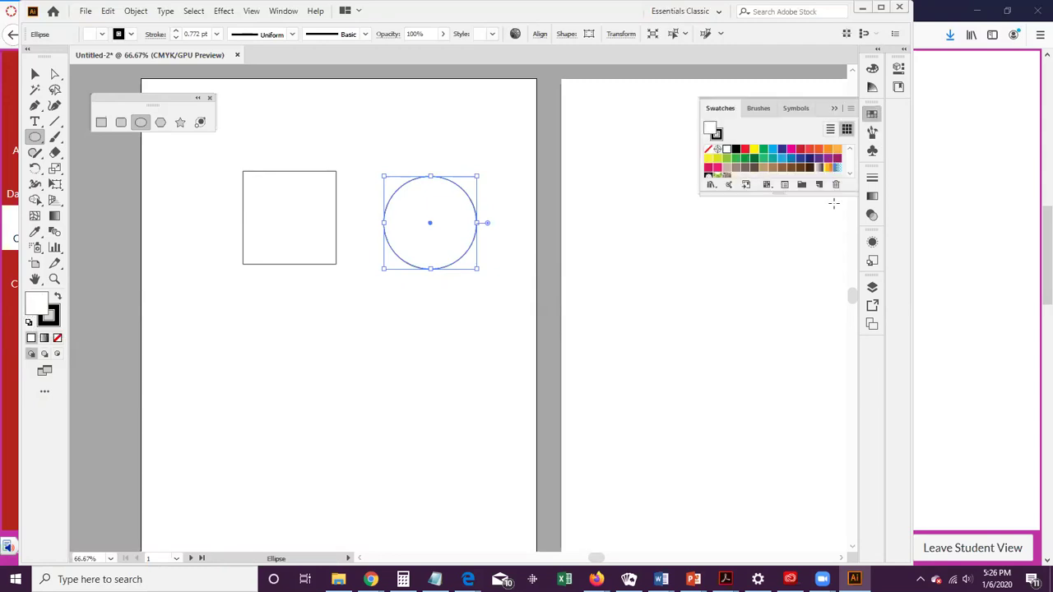
left_click_drag(831, 196, 832, 234)
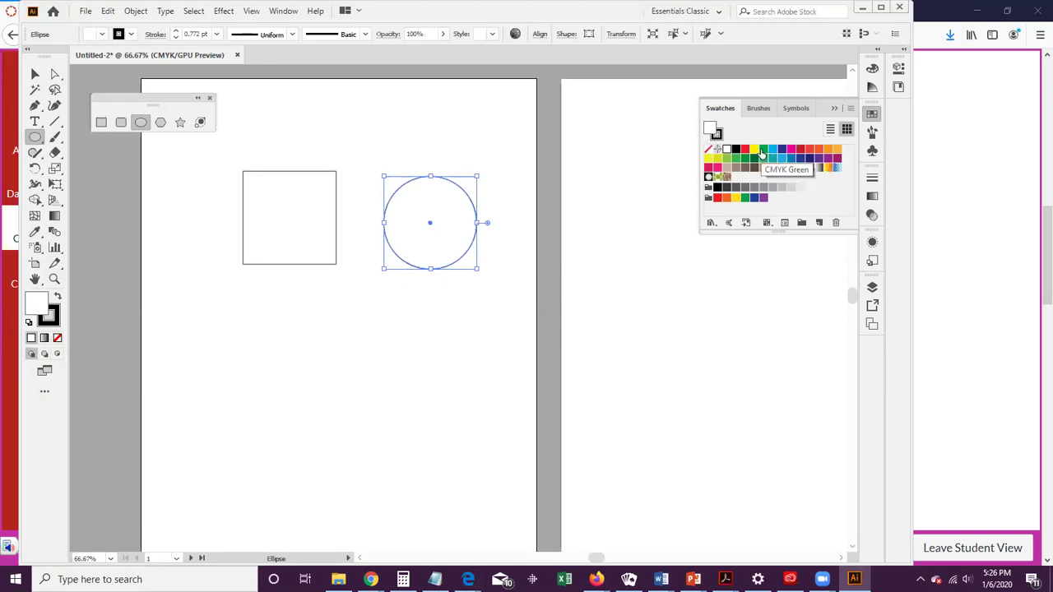
left_click(764, 149)
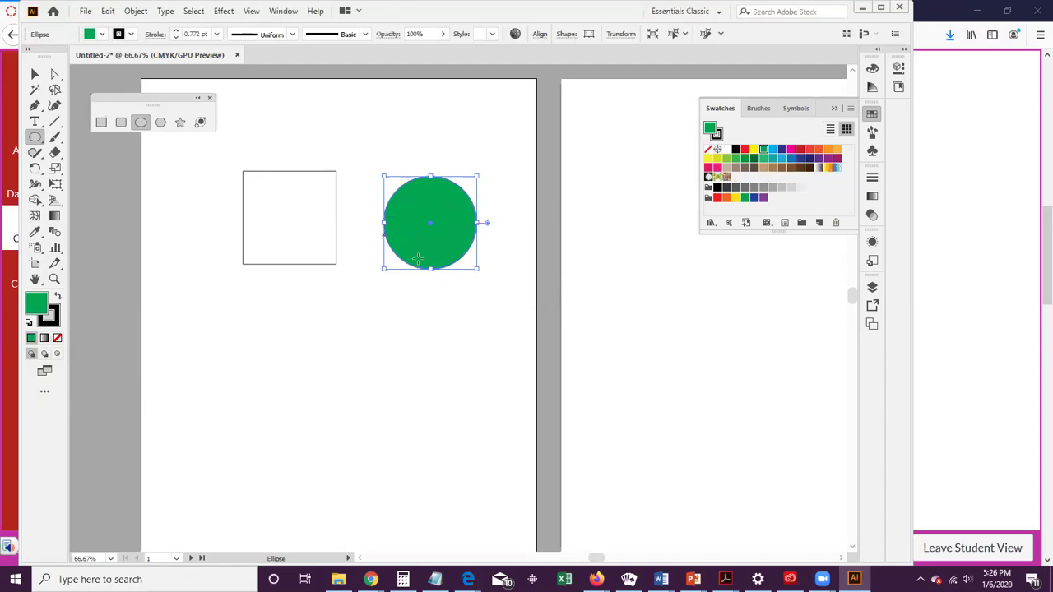
Step: Practise swapping the circle's fill and stroke colors with a 5 pt stroke, finishing with the green fill and black stroke
left_click(58, 297)
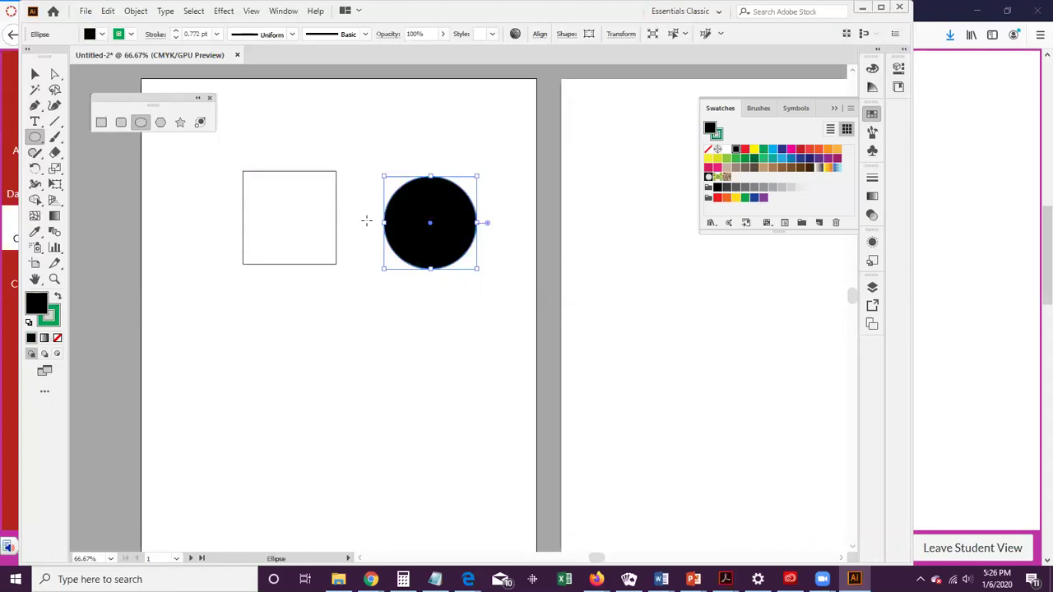
left_click(215, 35)
left_click(230, 149)
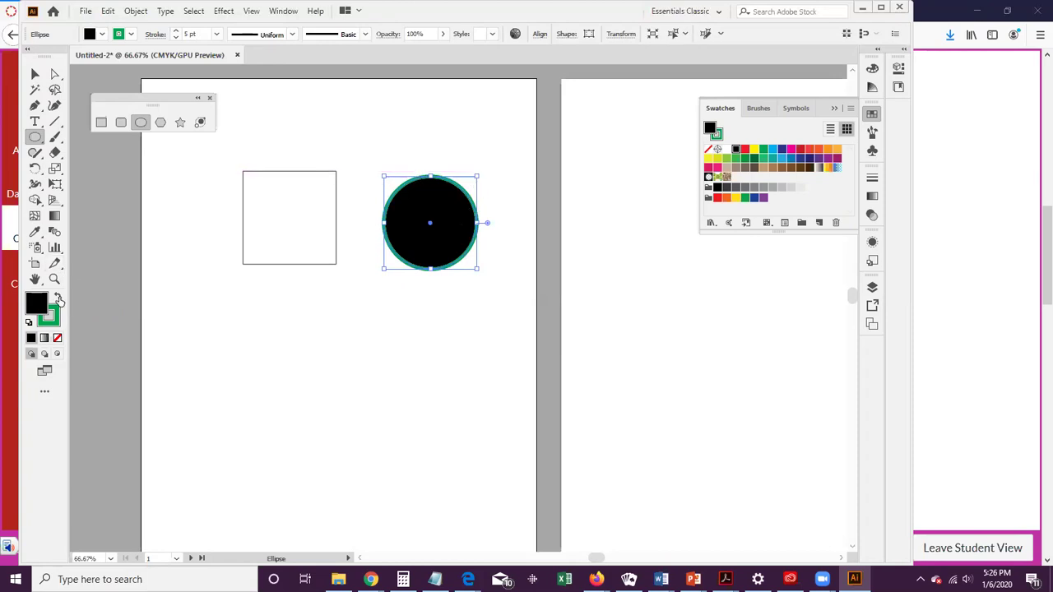
left_click(57, 297)
left_click(57, 299)
left_click(58, 299)
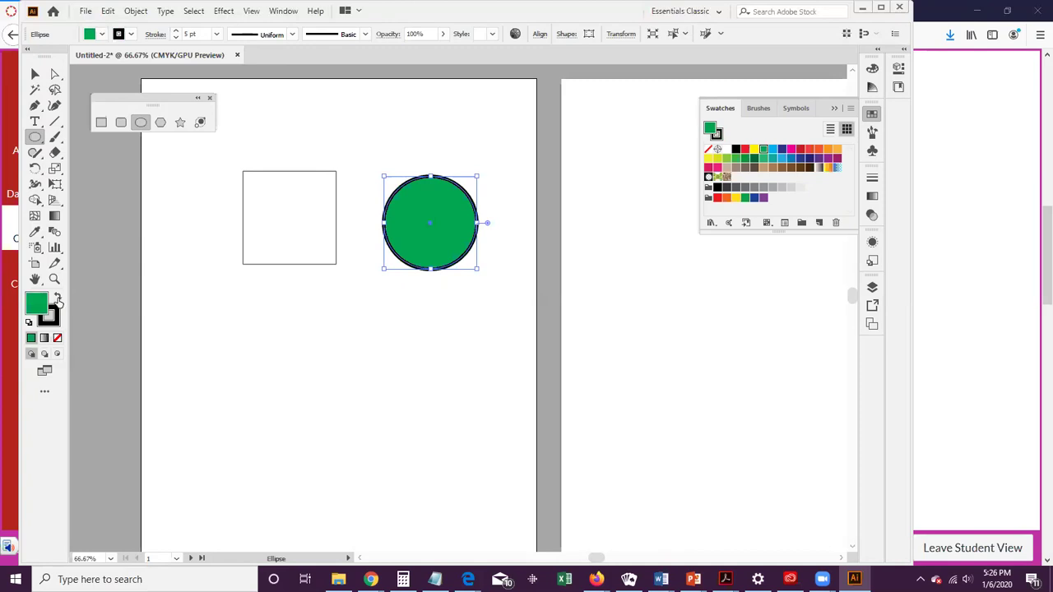
Step: Color the circle's stroke light orange and, after trying no fill, fill the circle with bright cyan blue
left_click(718, 135)
left_click(836, 149)
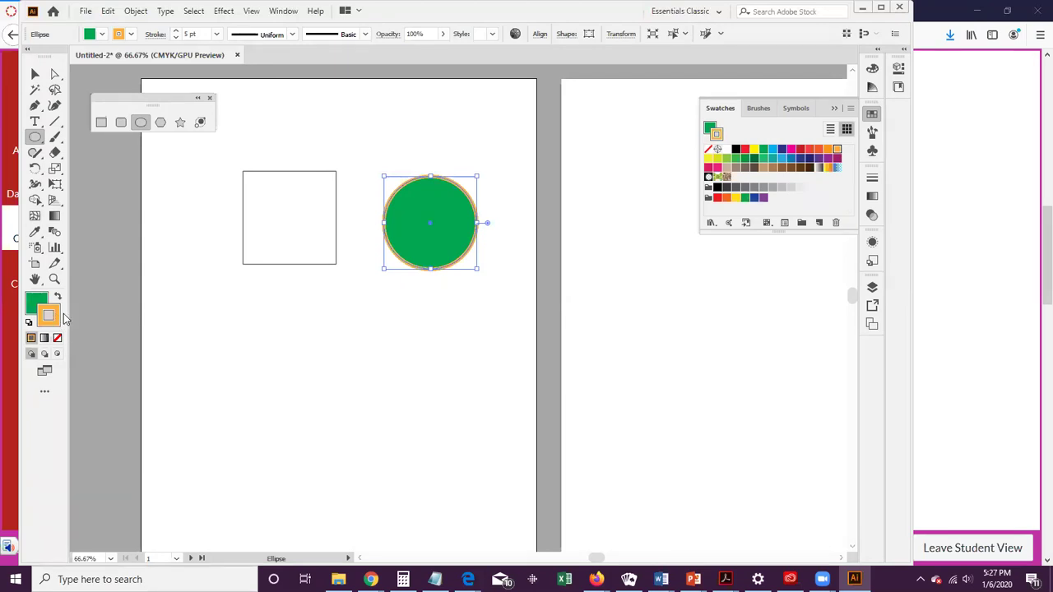
left_click(102, 35)
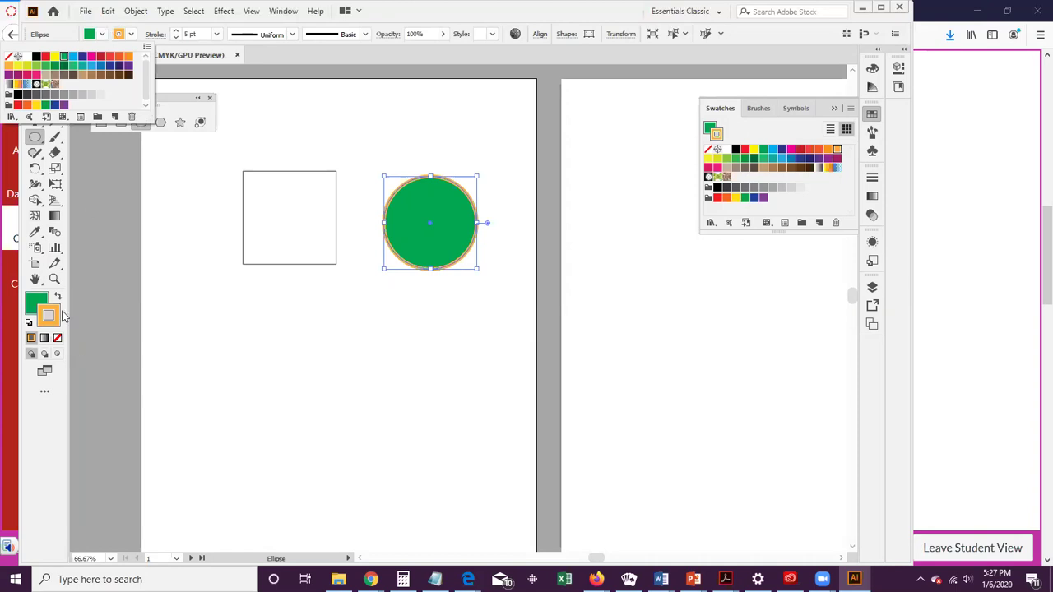
left_click(10, 58)
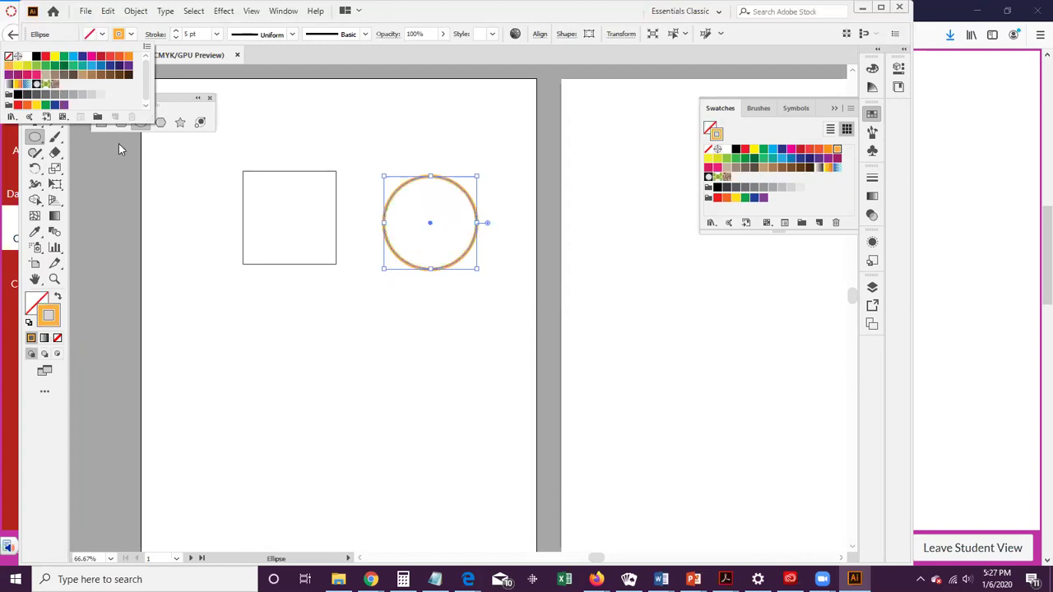
left_click(73, 58)
left_click(74, 57)
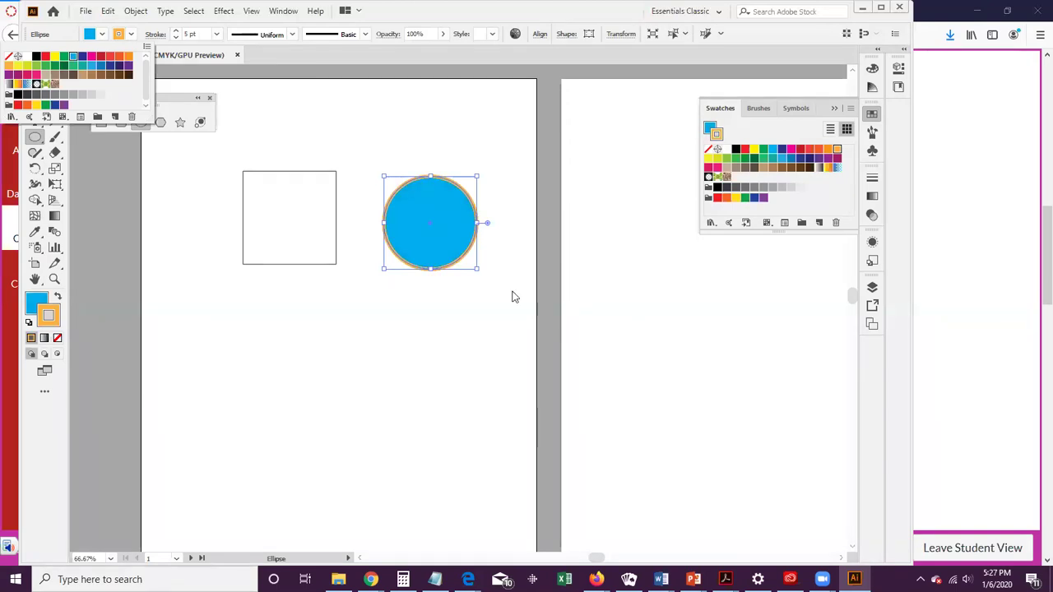
left_click(451, 20)
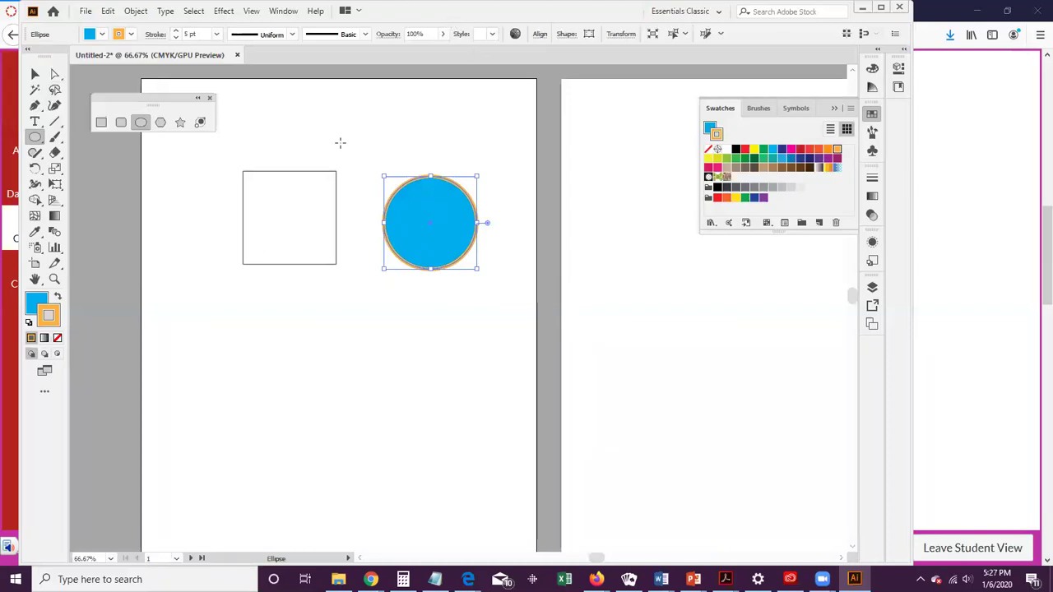
Step: Select the square and fill it with dark red through its appearance properties
key("v")
left_click(312, 223)
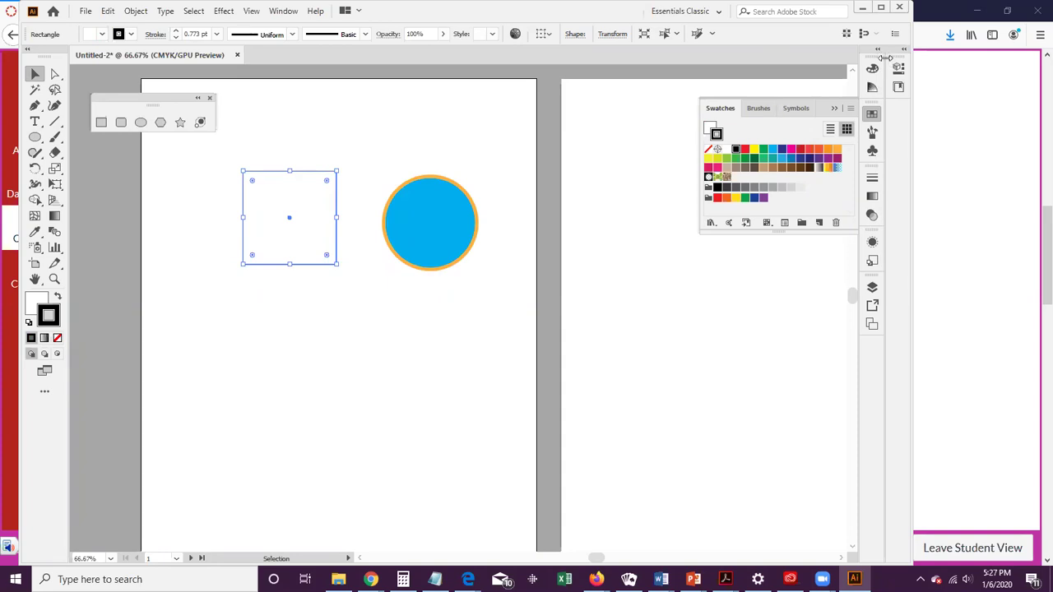
left_click(898, 67)
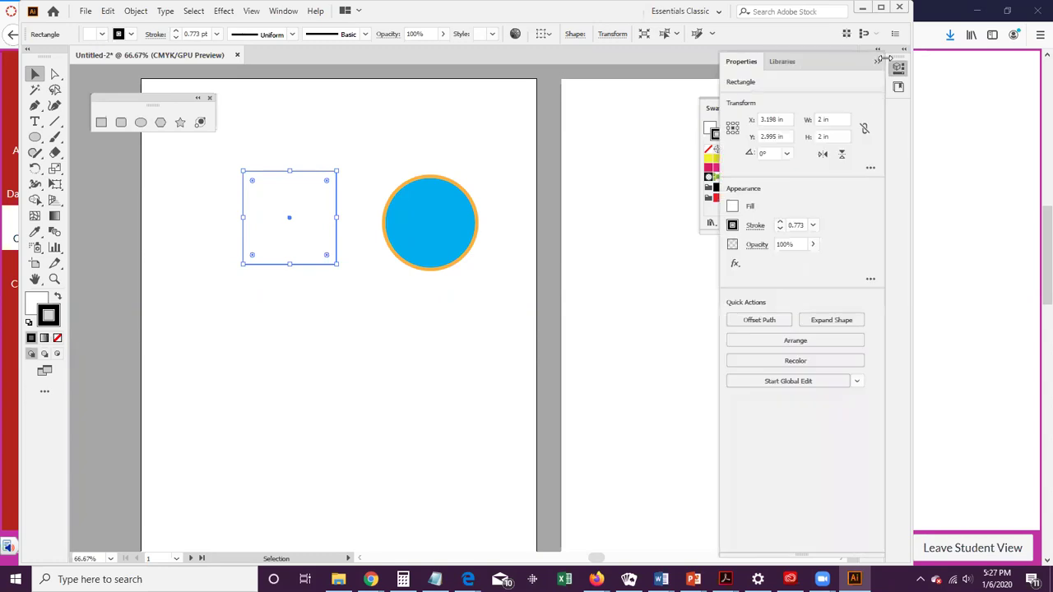
left_click(732, 208)
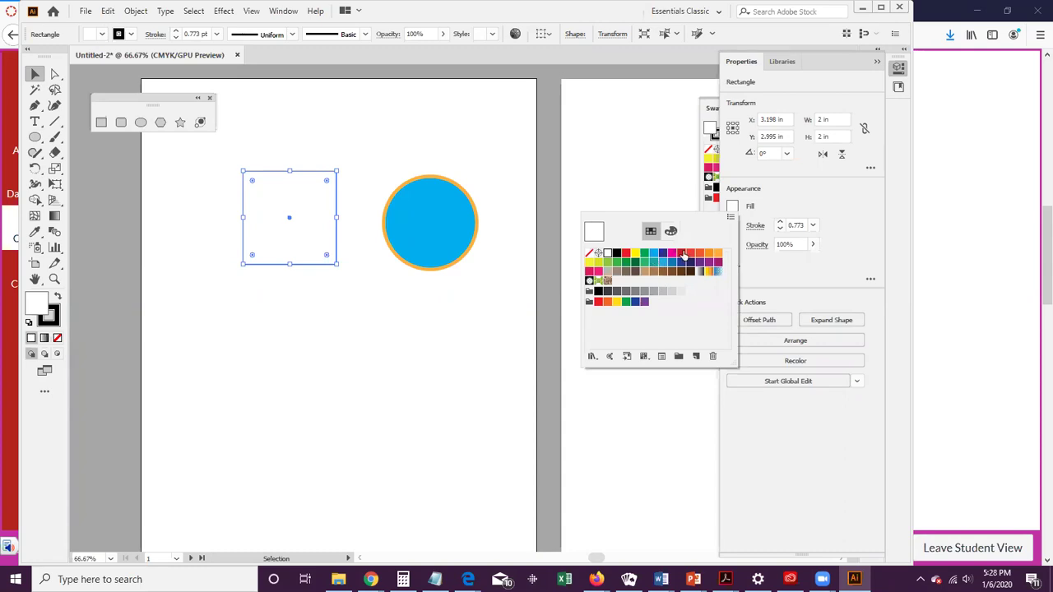
left_click(682, 254)
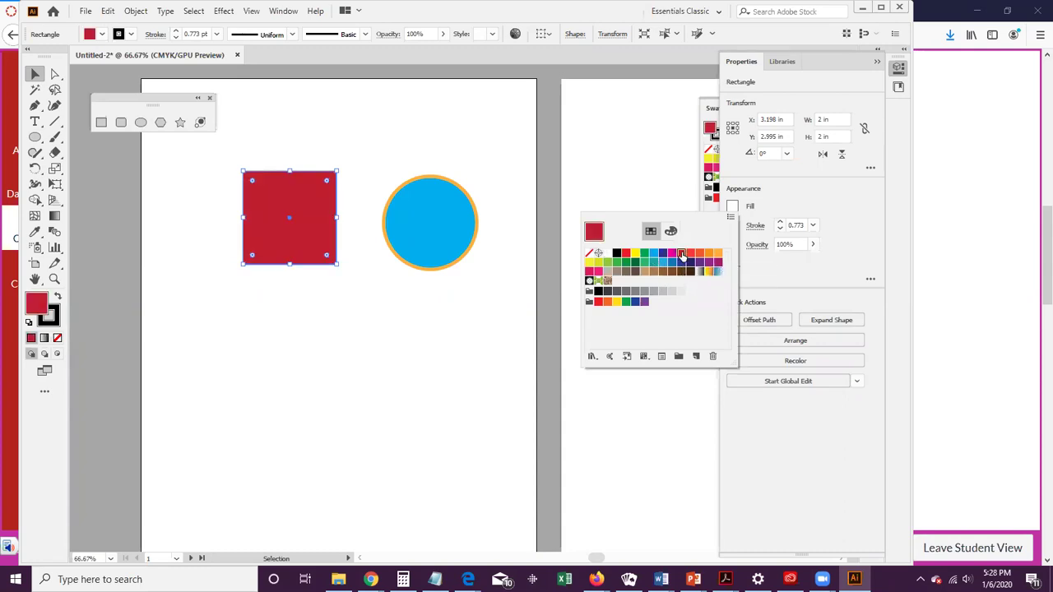
left_click(773, 209)
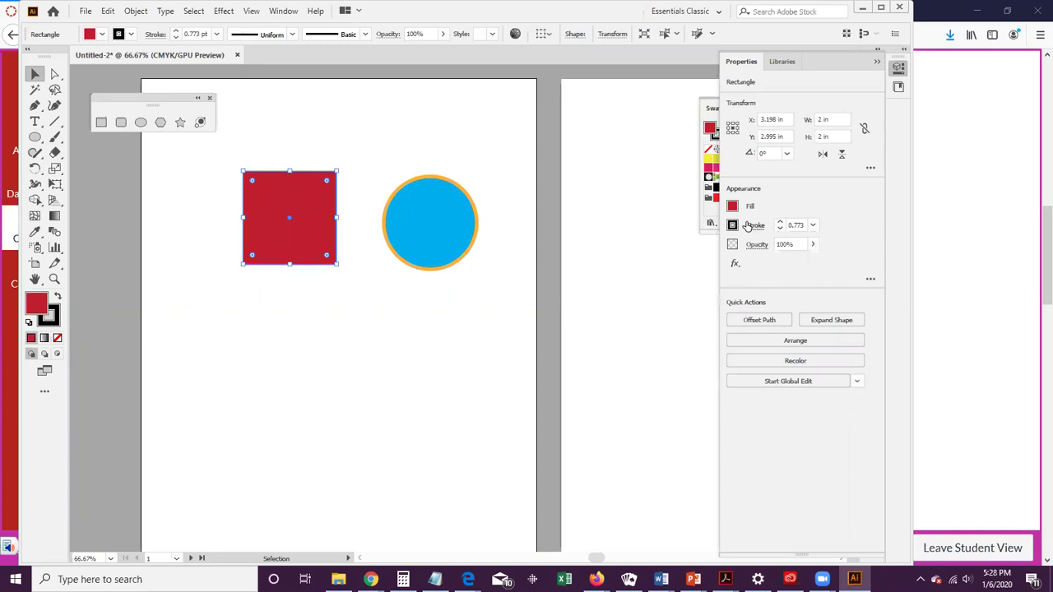
Step: Remove the stroke from the red square by setting it to None
left_click(733, 225)
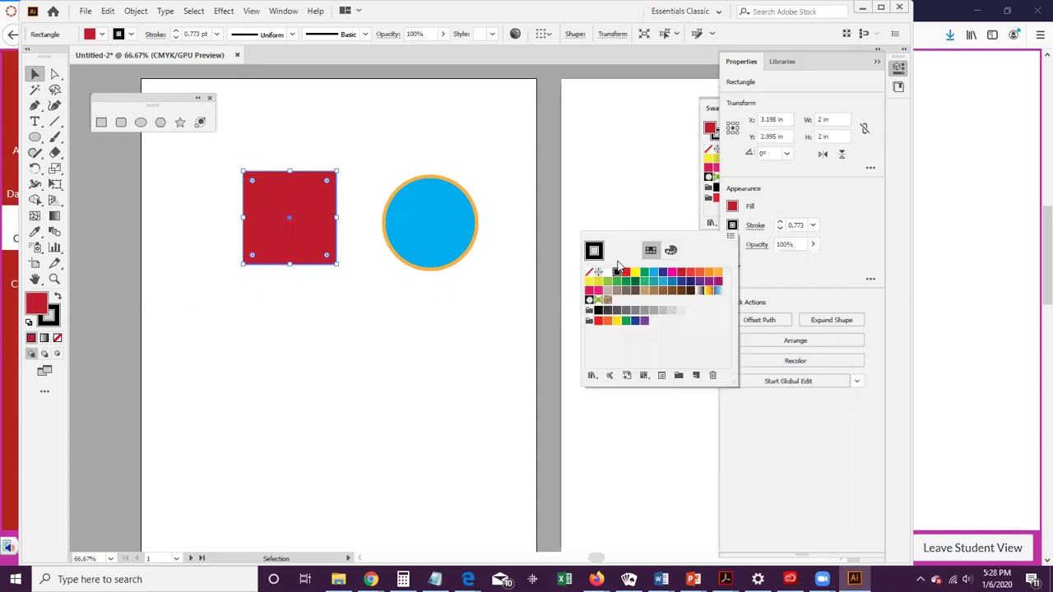
left_click(589, 274)
left_click(589, 274)
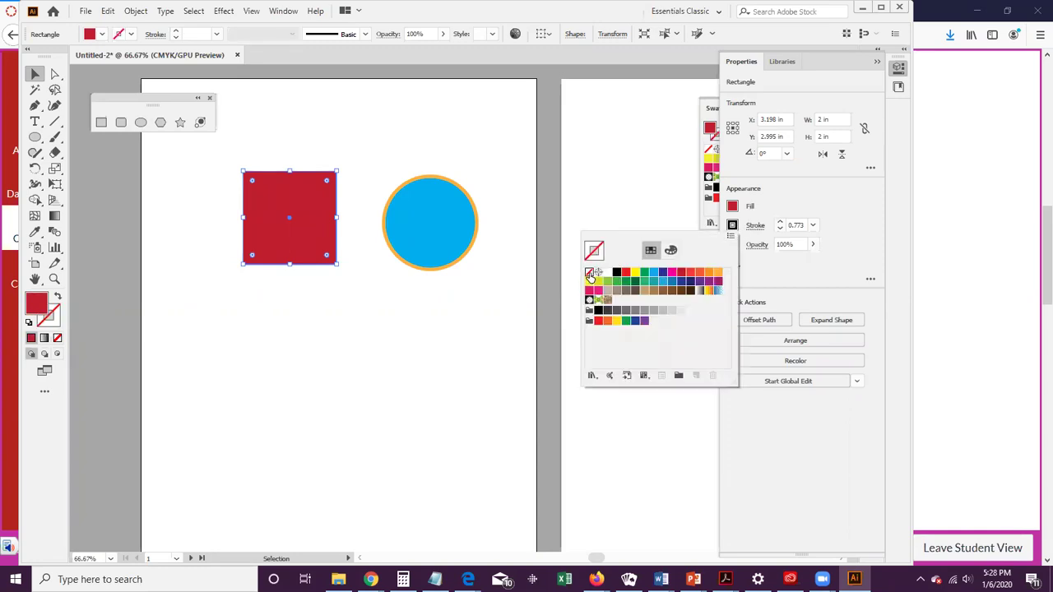
Step: Select the blue circle, set its stroke to None, and dismiss the stroke swatches
left_click(461, 205)
left_click(466, 197)
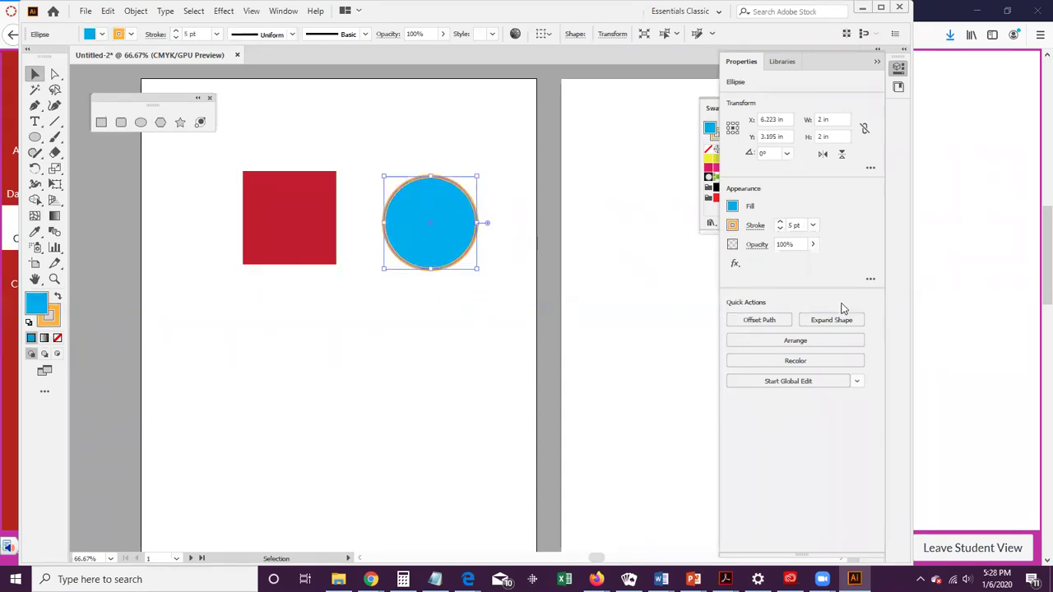
left_click(733, 226)
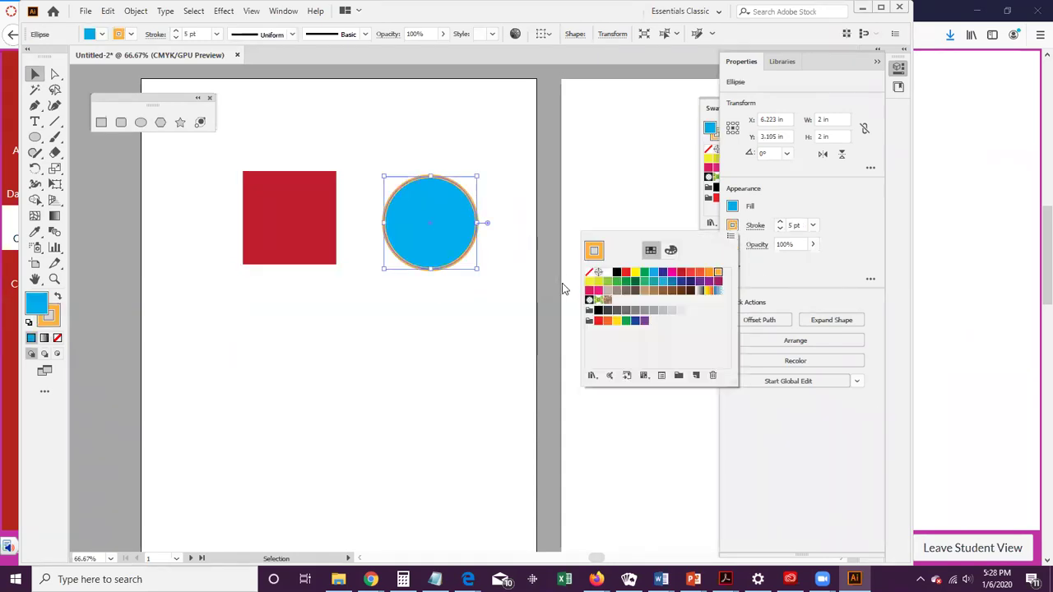
left_click(589, 273)
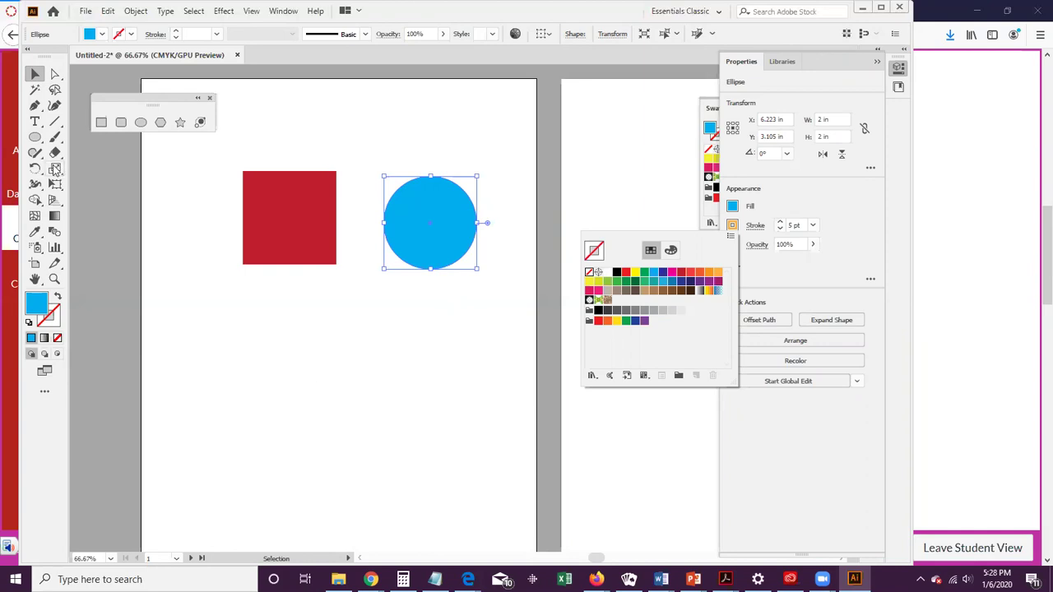
left_click(186, 132)
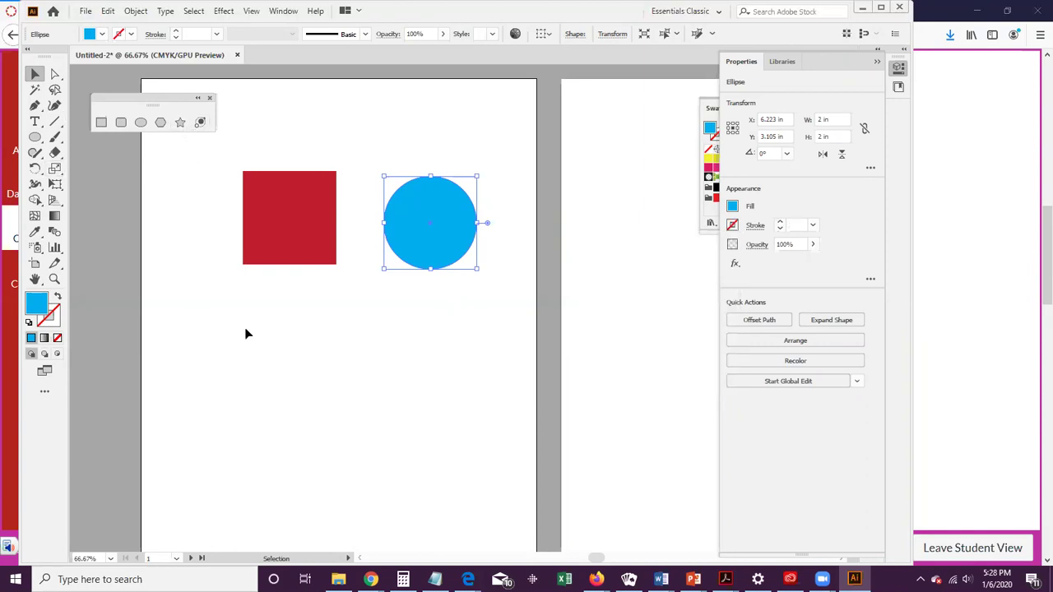
Step: Deselect the circle and draw a five-pointed star about 2.19 by 2.17 in below the red square
left_click_drag(245, 333, 329, 395)
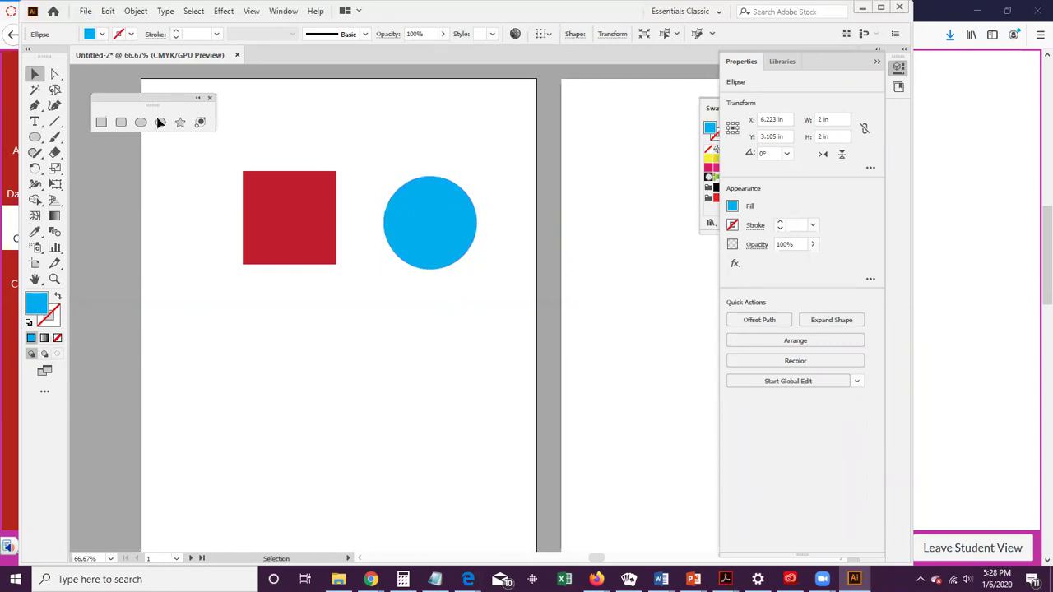
left_click(179, 123)
left_click_drag(261, 332, 298, 372)
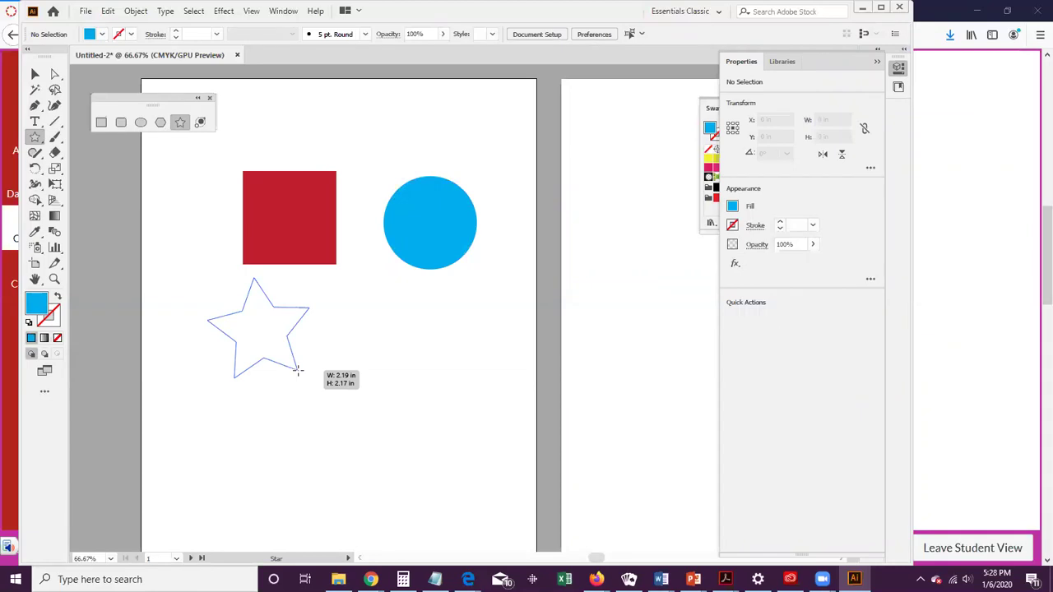
left_click_drag(297, 370, 297, 371)
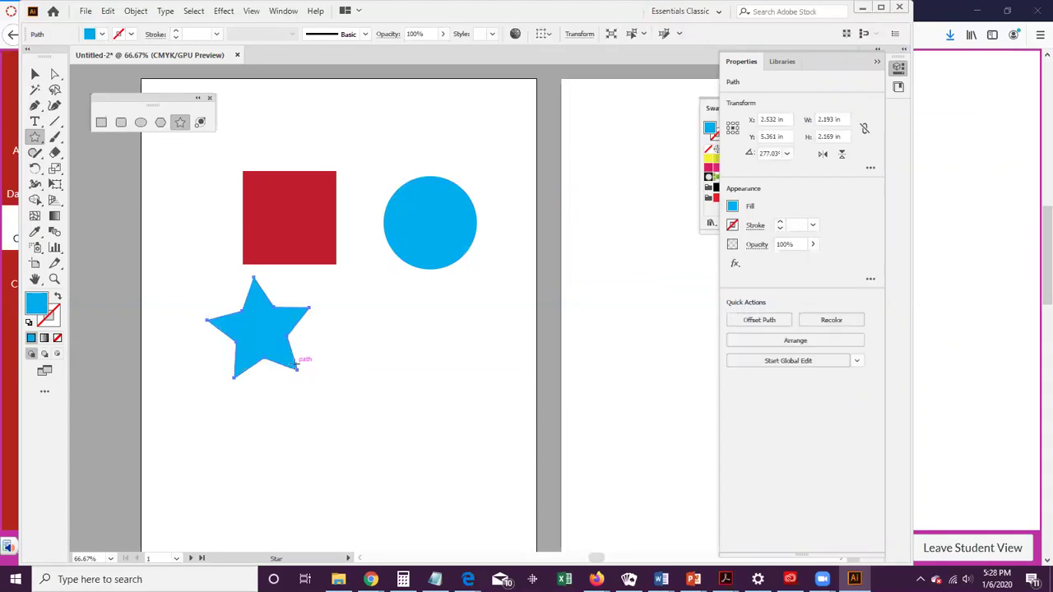
Step: Create a seven-pointed star with the Star tool's numeric options and move it clear of the five-pointed star
left_click(295, 365)
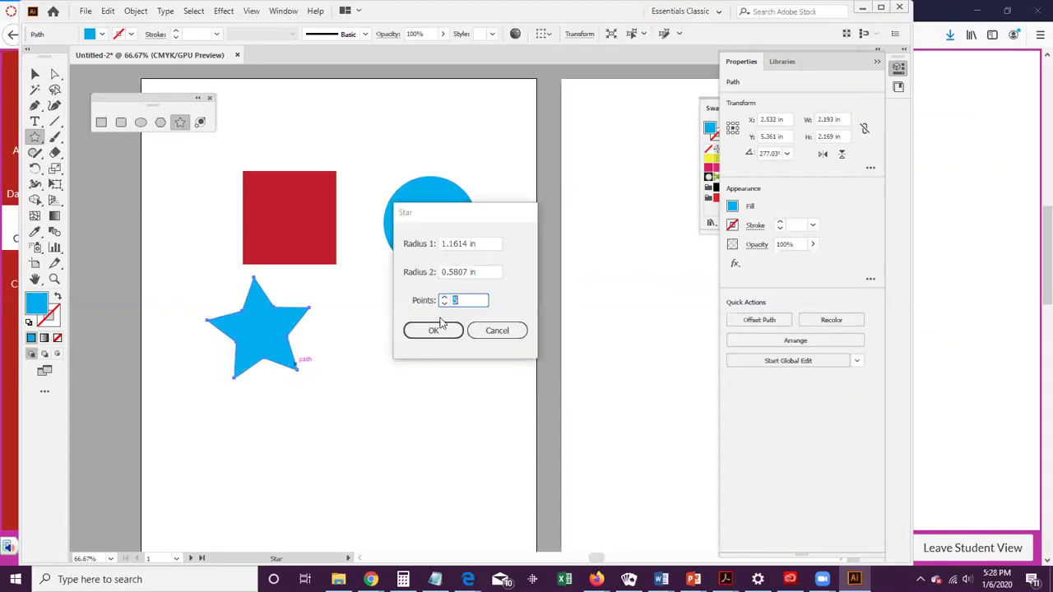
type("7")
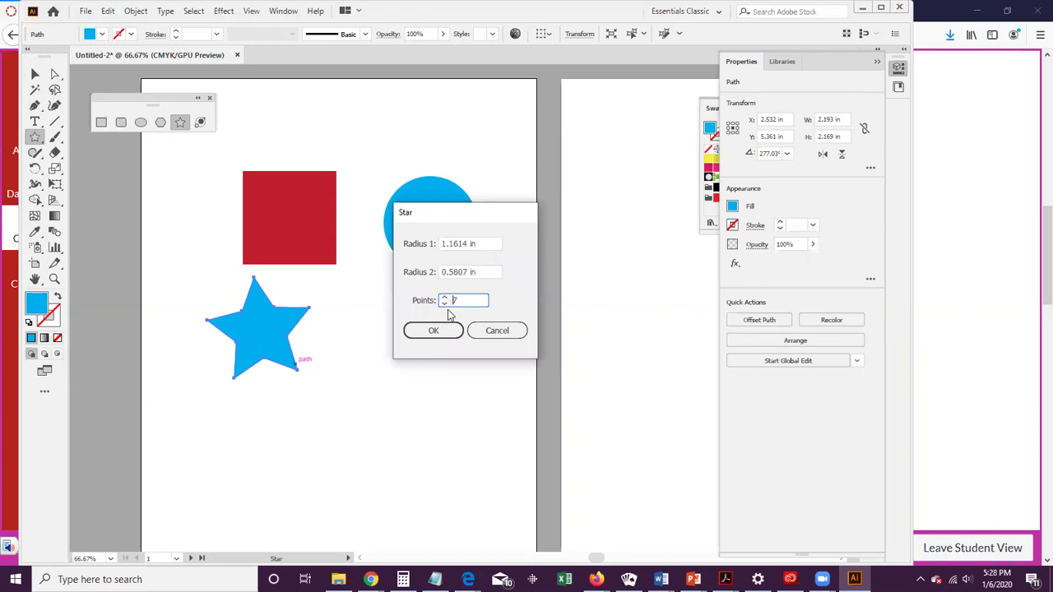
left_click(433, 333)
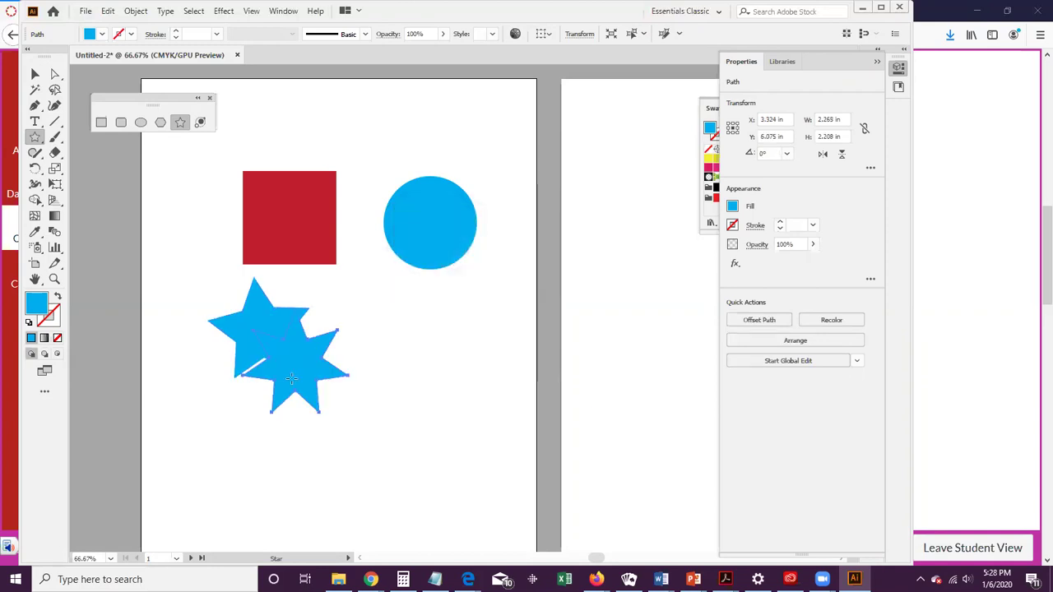
left_click(34, 74)
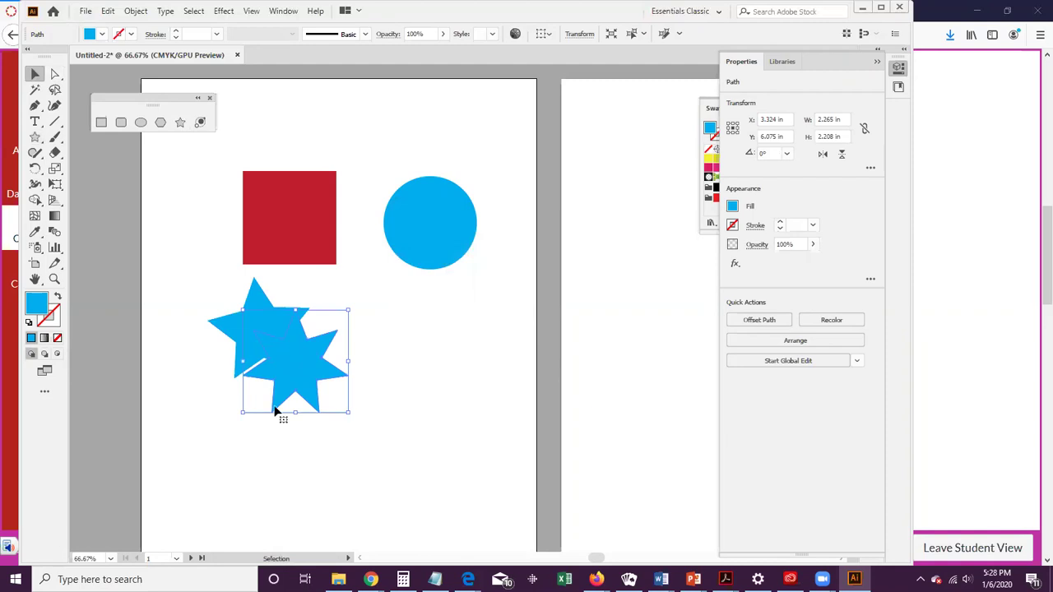
left_click_drag(322, 371, 392, 383)
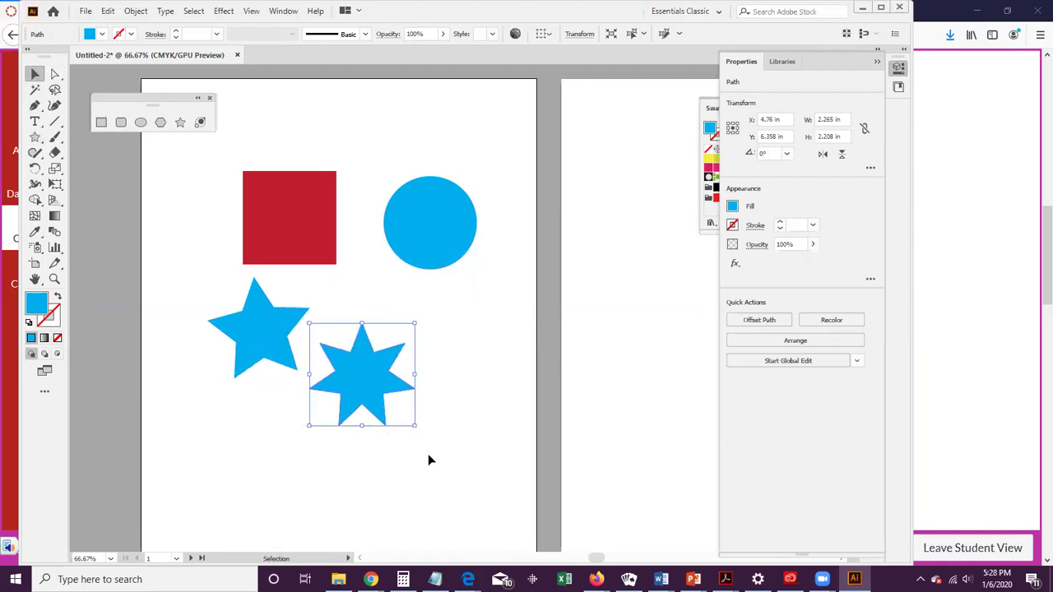
Step: Draw a ten-pointed star about 1.86 by 1.85 in below the seven-pointed star, adding points while drawing
scroll(431, 458, "down", 3)
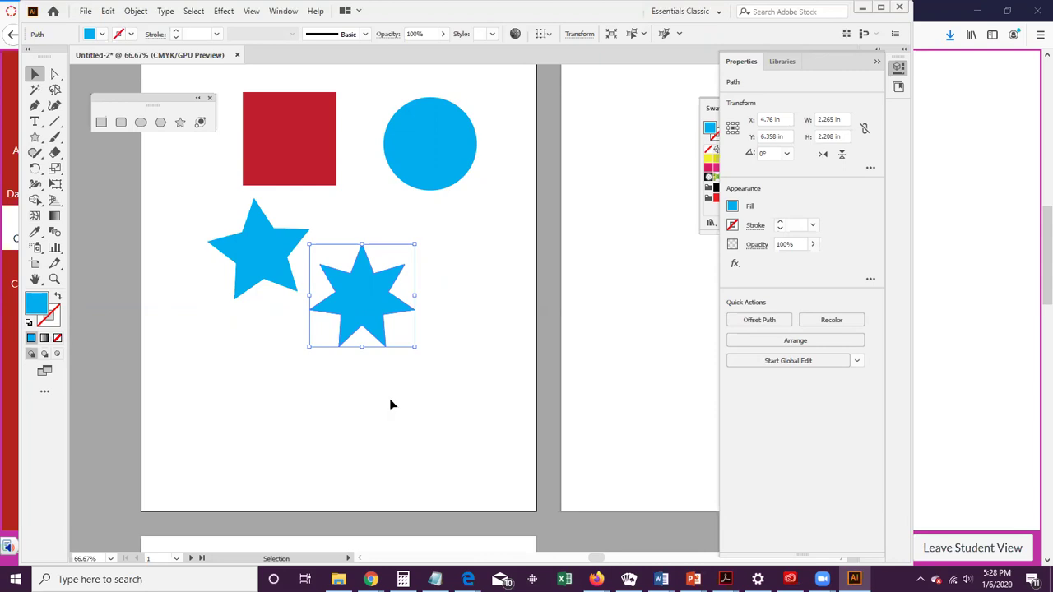
left_click(188, 140)
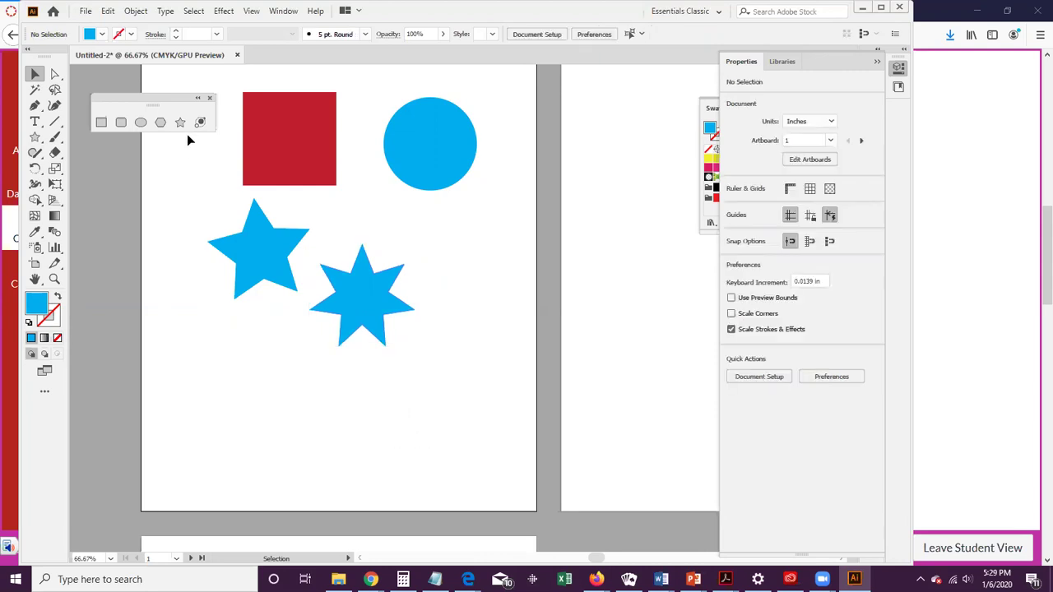
left_click(181, 123)
left_click_drag(399, 390, 428, 420)
key("Up")
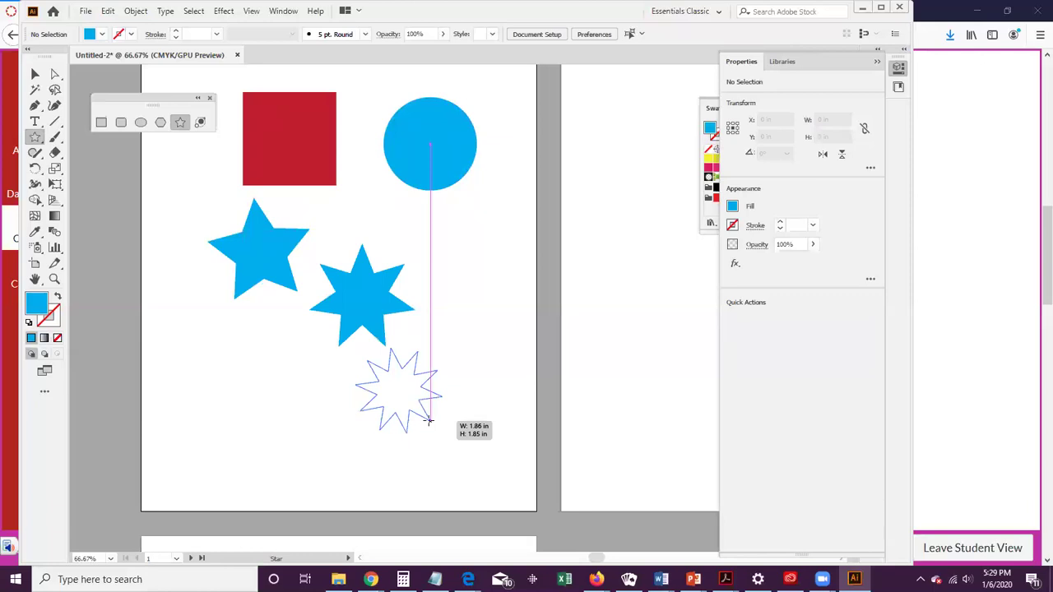
left_click_drag(428, 421, 427, 420)
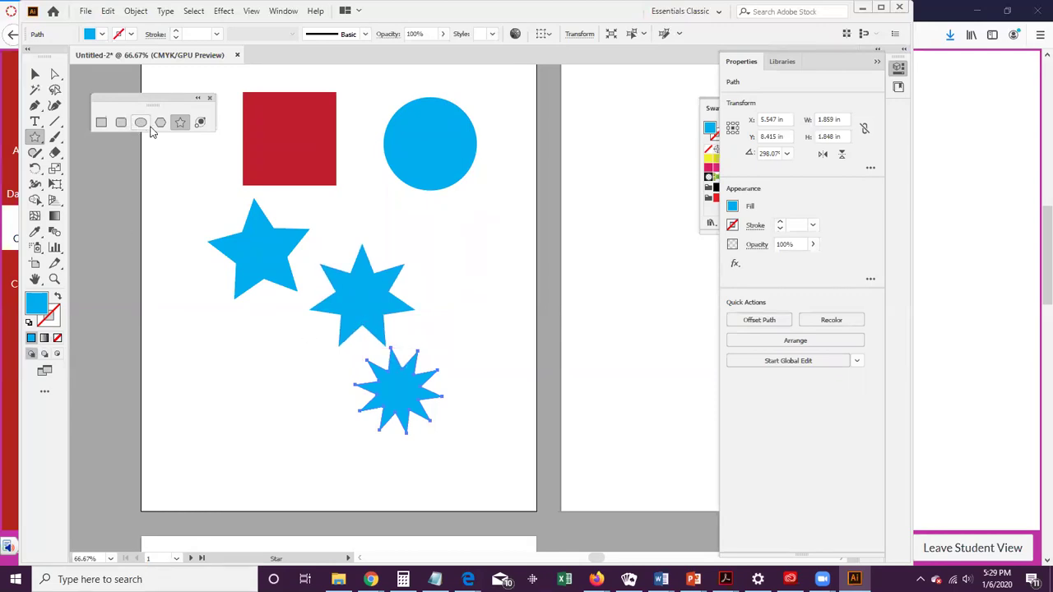
Step: Draw a polygon below the five-pointed star, reducing its sides to three to form a triangle about 1.95 by 1.9 in
left_click(160, 123)
left_click_drag(234, 364, 273, 400)
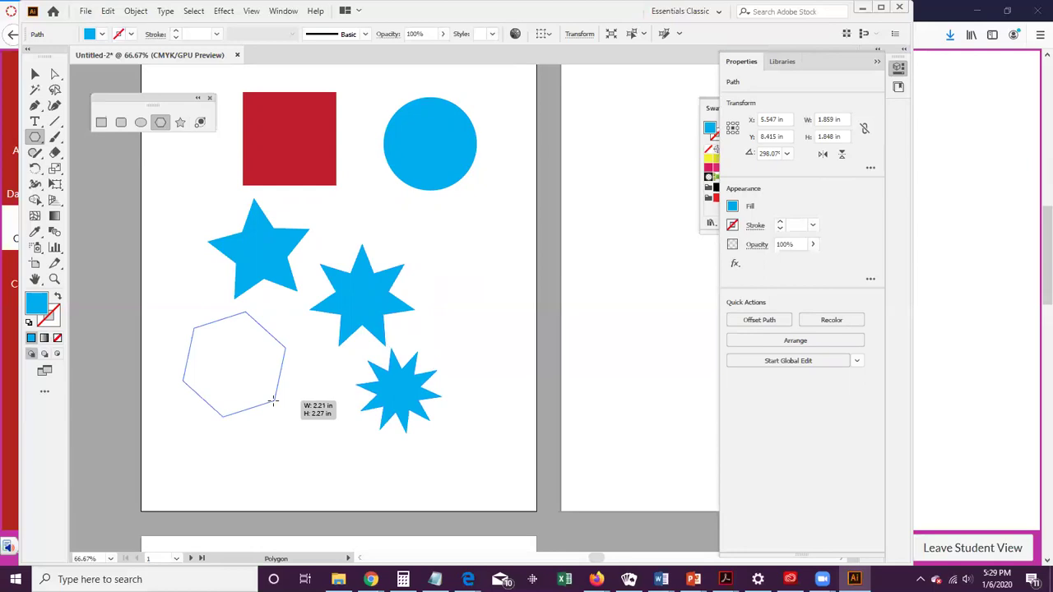
left_click_drag(274, 401, 274, 401)
key("Down")
key("Down")
key("Down")
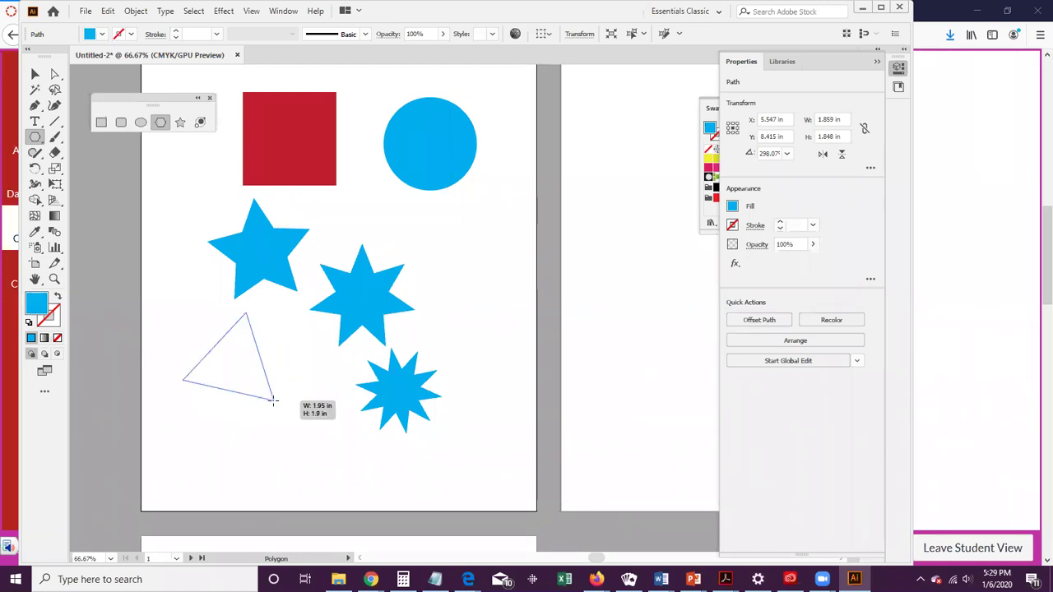
left_click_drag(274, 401, 274, 401)
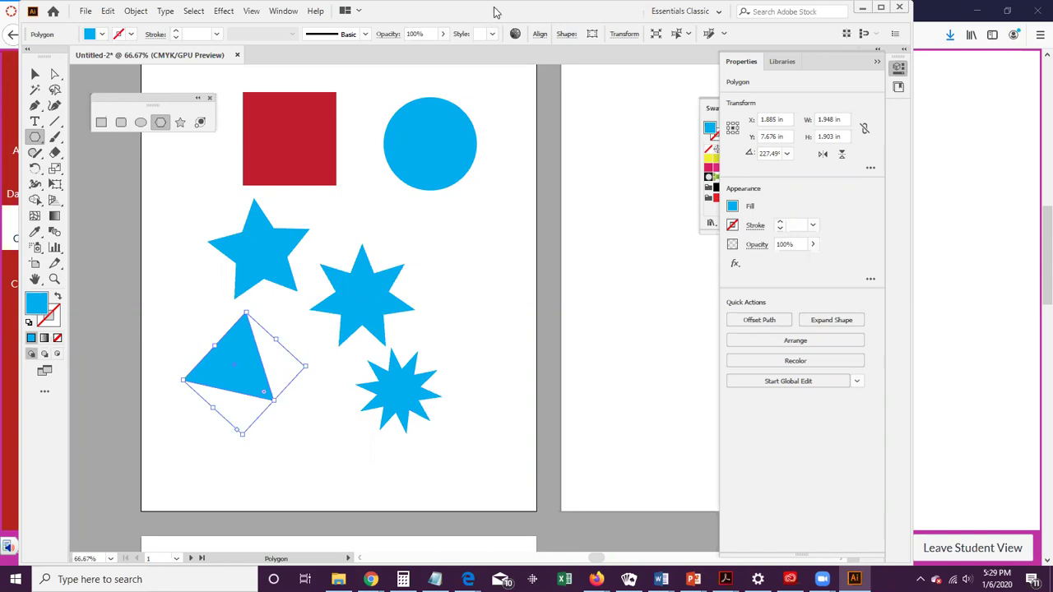
Step: Show the document's layers, expand Layer 1 to list its shapes, and add a new layer
left_click_drag(488, 8, 448, 8)
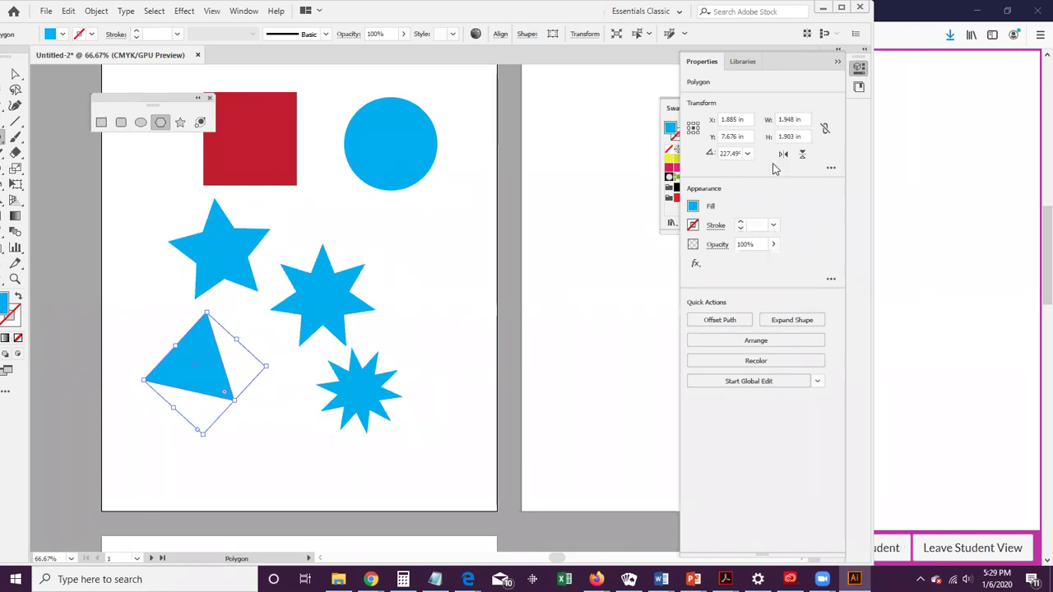
left_click(837, 62)
left_click(832, 287)
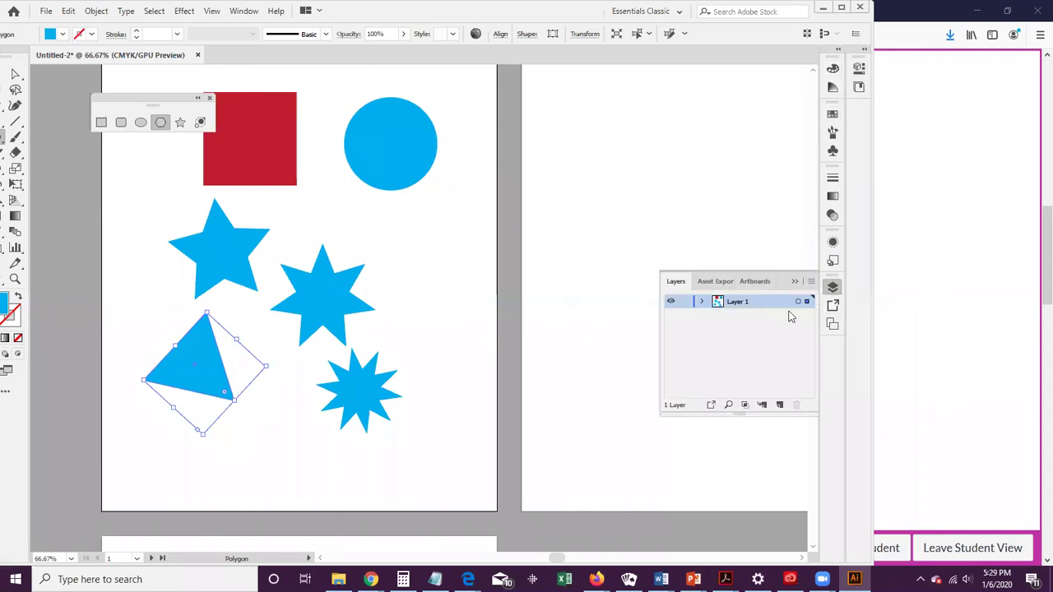
left_click(702, 301)
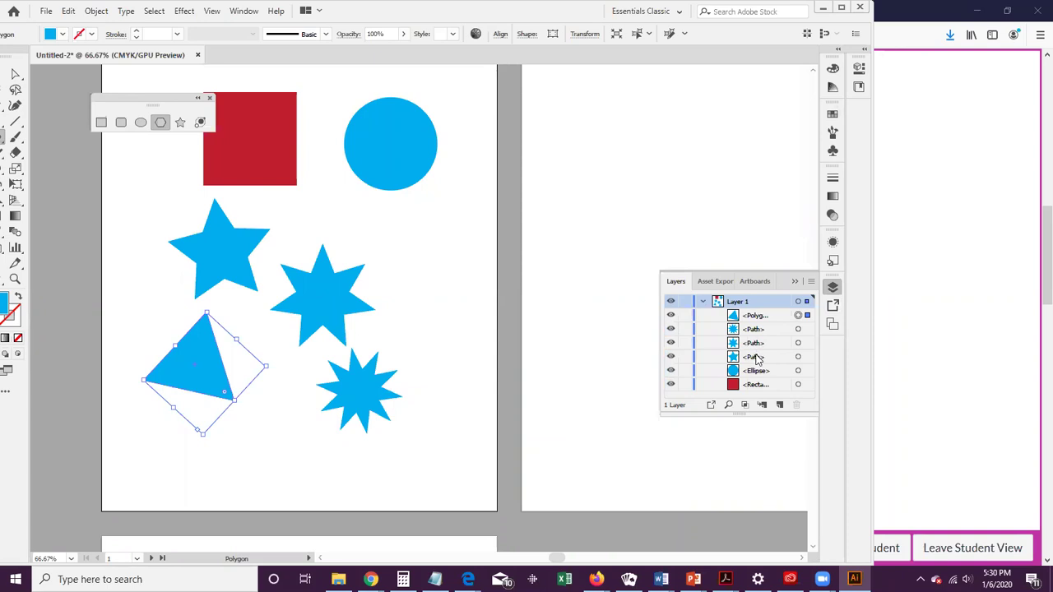
left_click(781, 407)
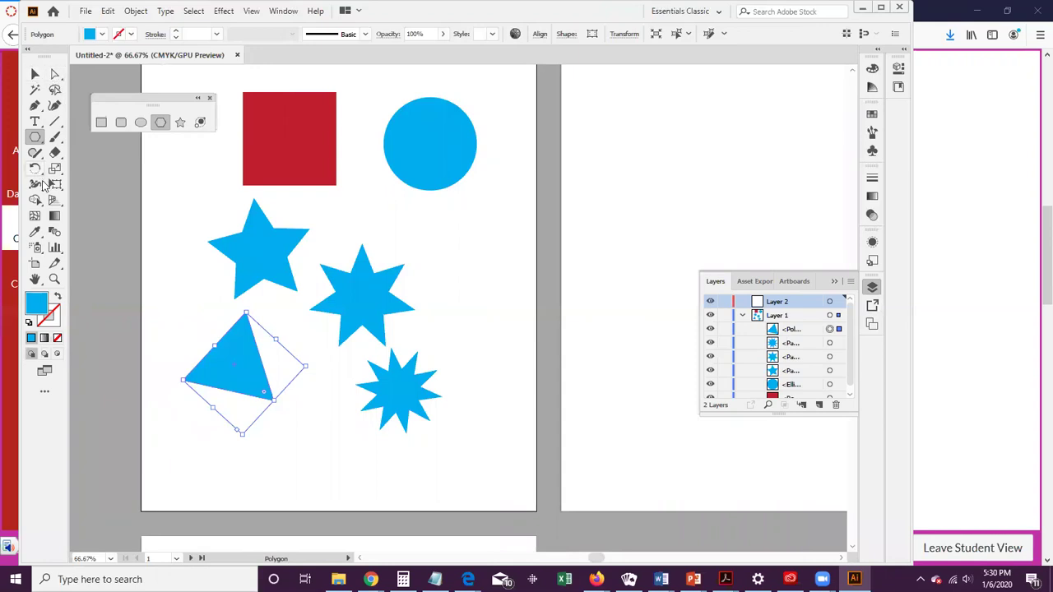
Step: Select the five-pointed star and then the blue circle as whole objects with the Selection tool
left_click(34, 74)
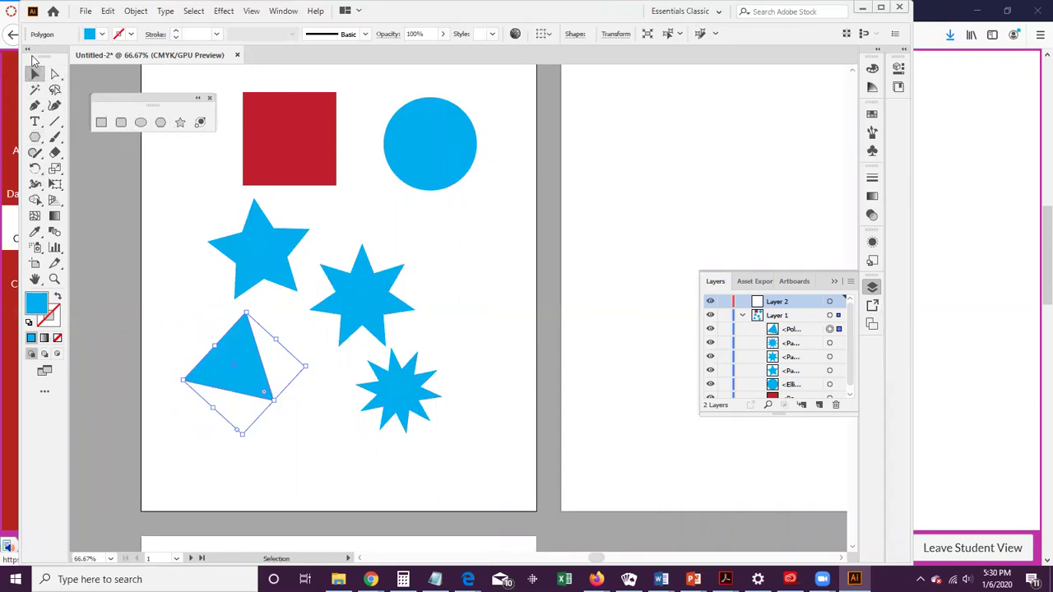
left_click(271, 263)
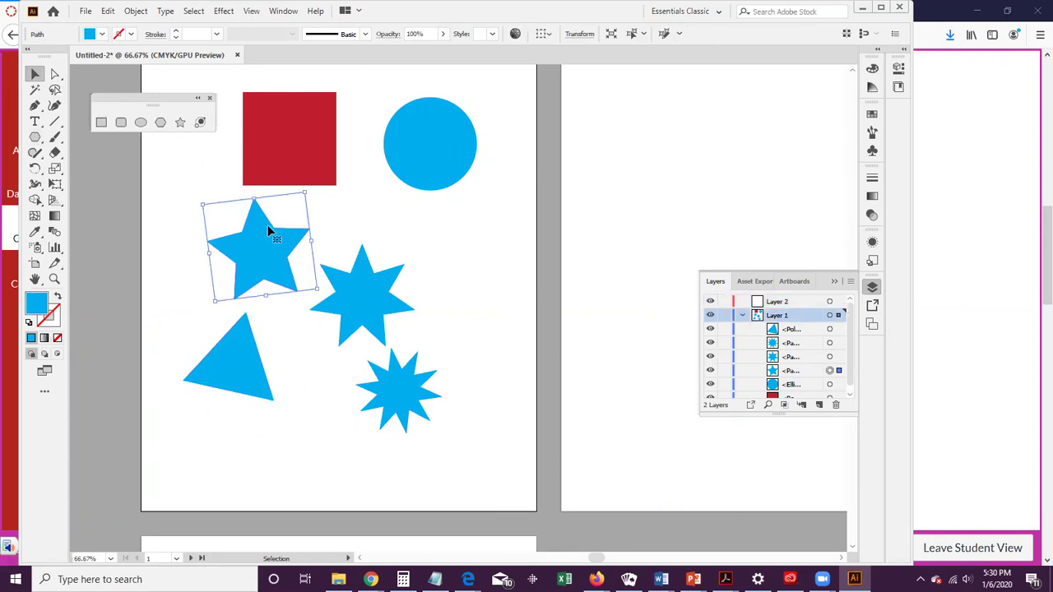
left_click(421, 141)
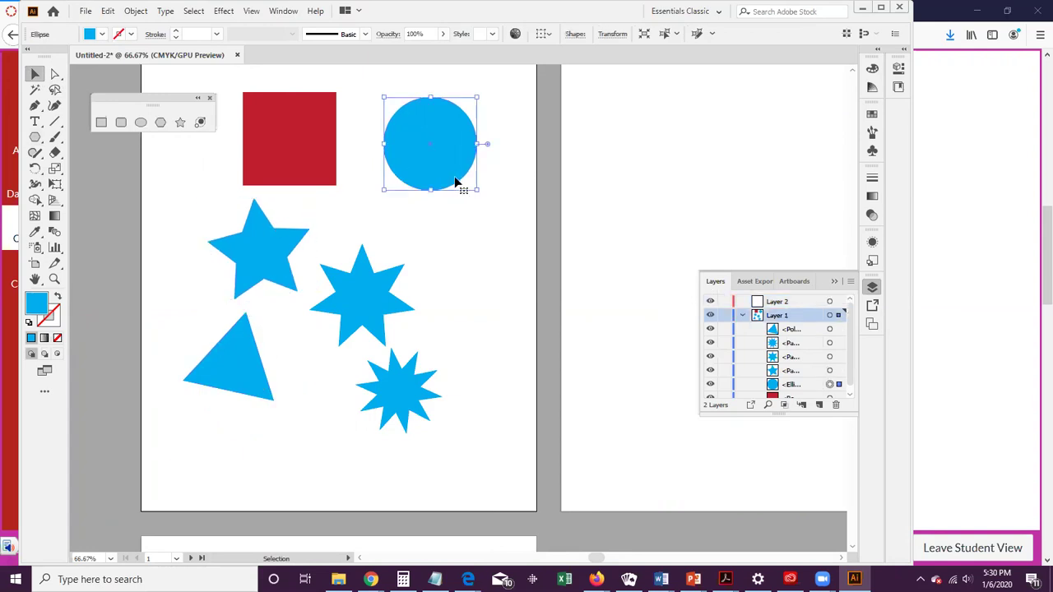
Step: Try stretching the seven-pointed star's upper-right tip outward with the Direct Selection tool, and undo the change
left_click(54, 74)
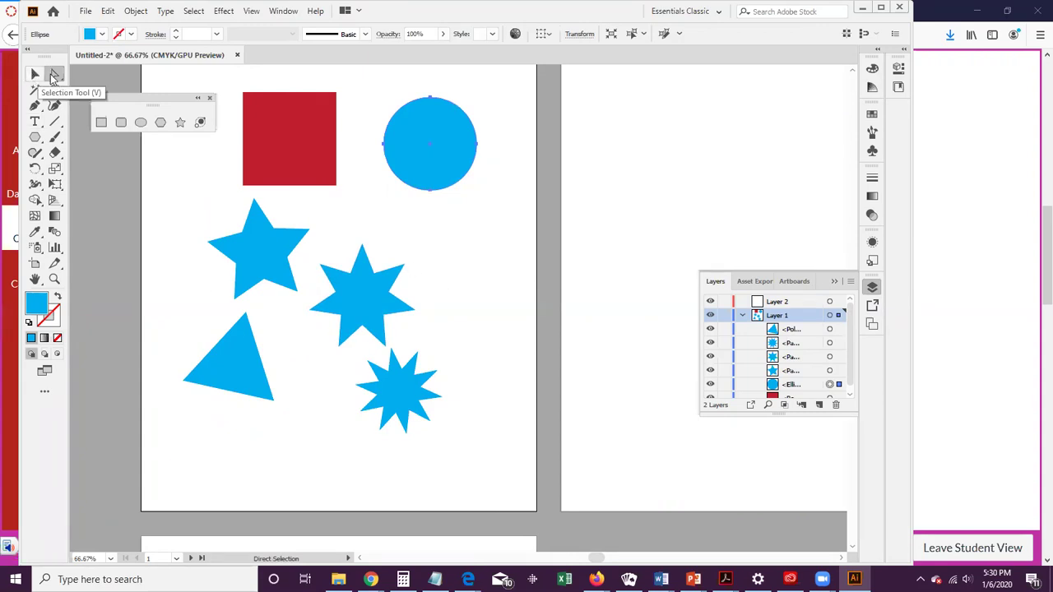
left_click(404, 270)
left_click_drag(405, 268, 447, 244)
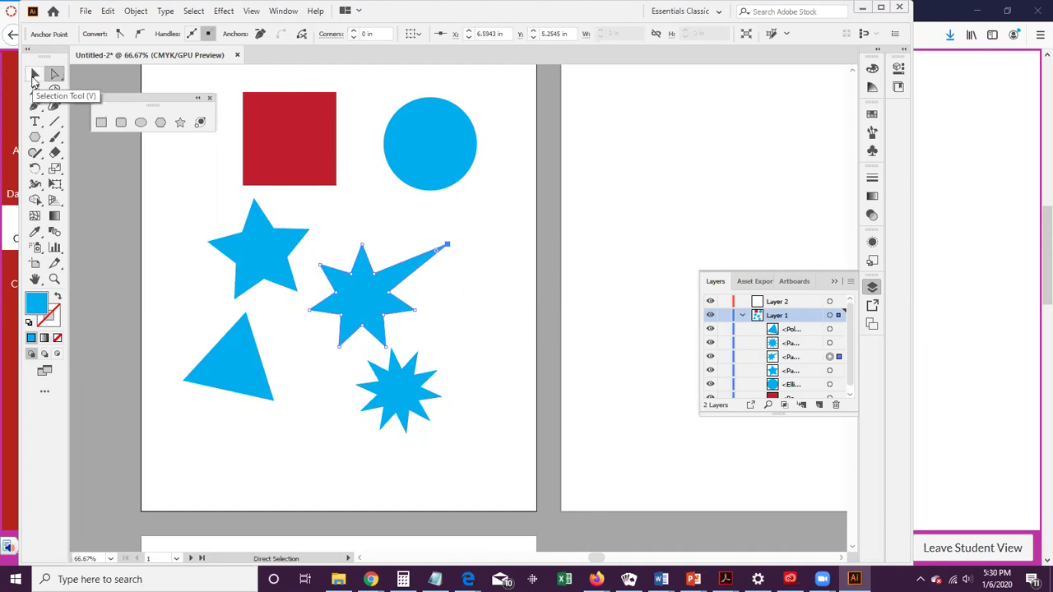
key("ctrl+z")
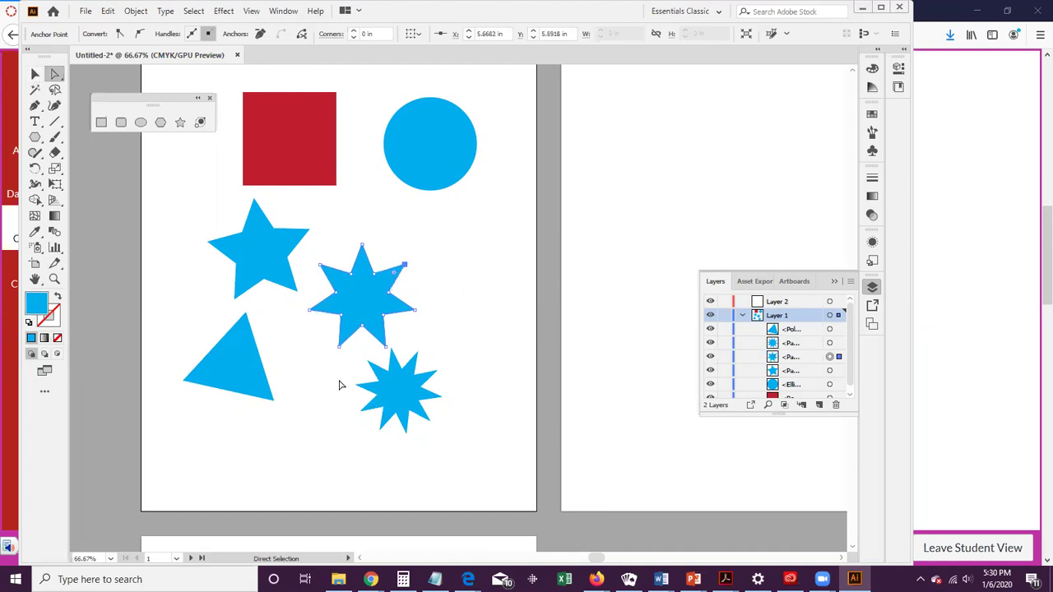
Step: Fill the seven-pointed star with light purple D394D3 using the Color Picker
double_click(37, 307)
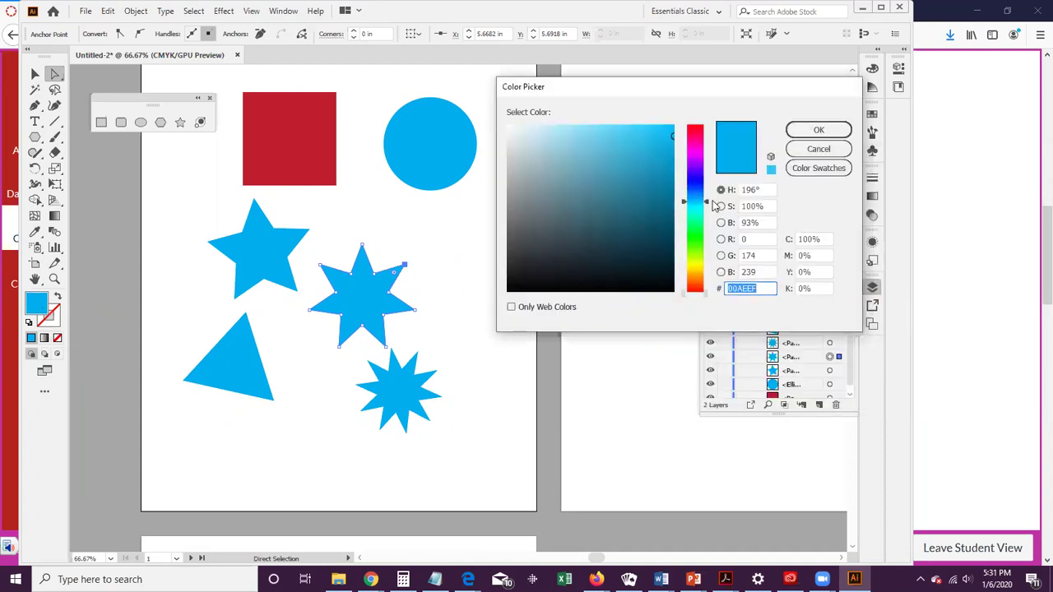
left_click_drag(710, 204, 709, 153)
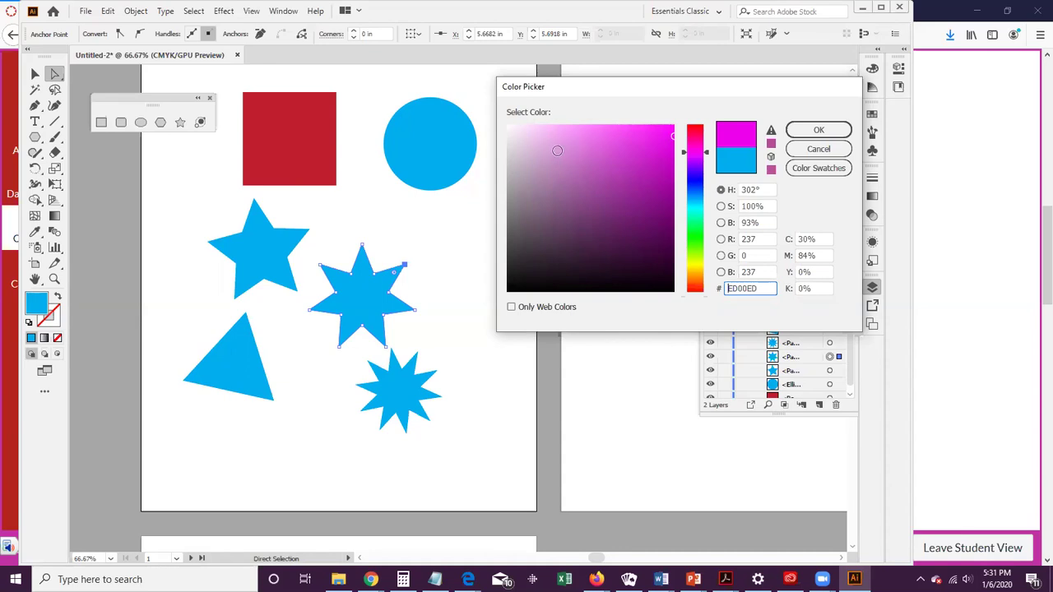
left_click(557, 151)
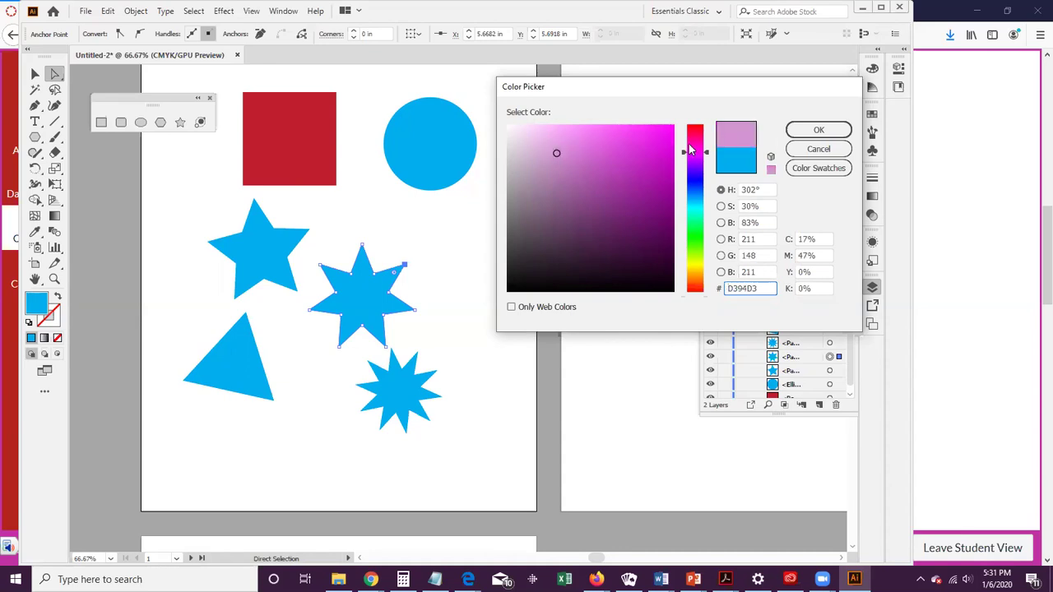
left_click(806, 135)
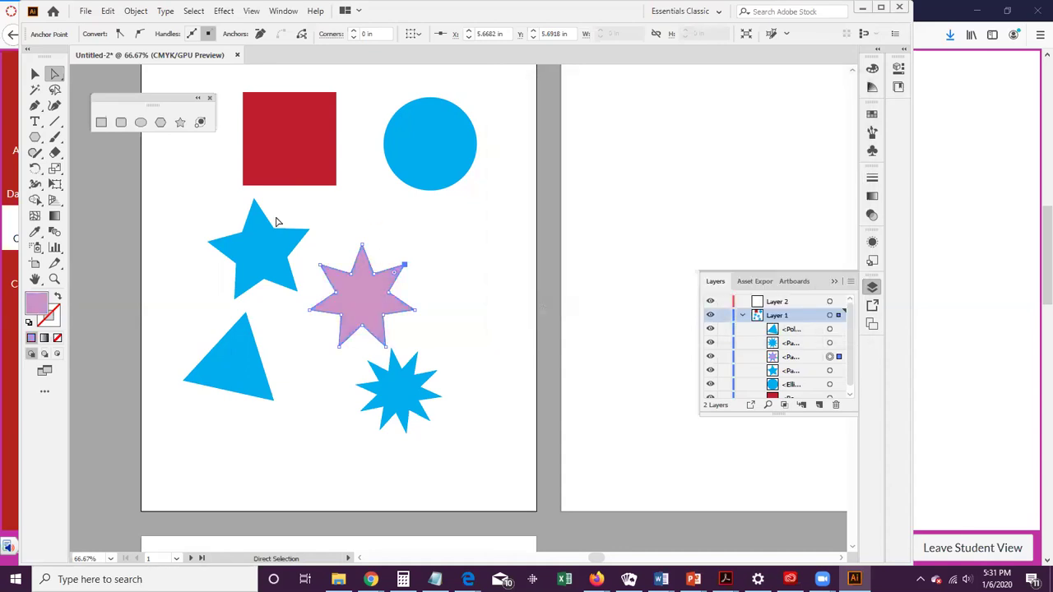
Step: Select the five-pointed star and fill it with green 52CE52 using the Color Picker
left_click(260, 263)
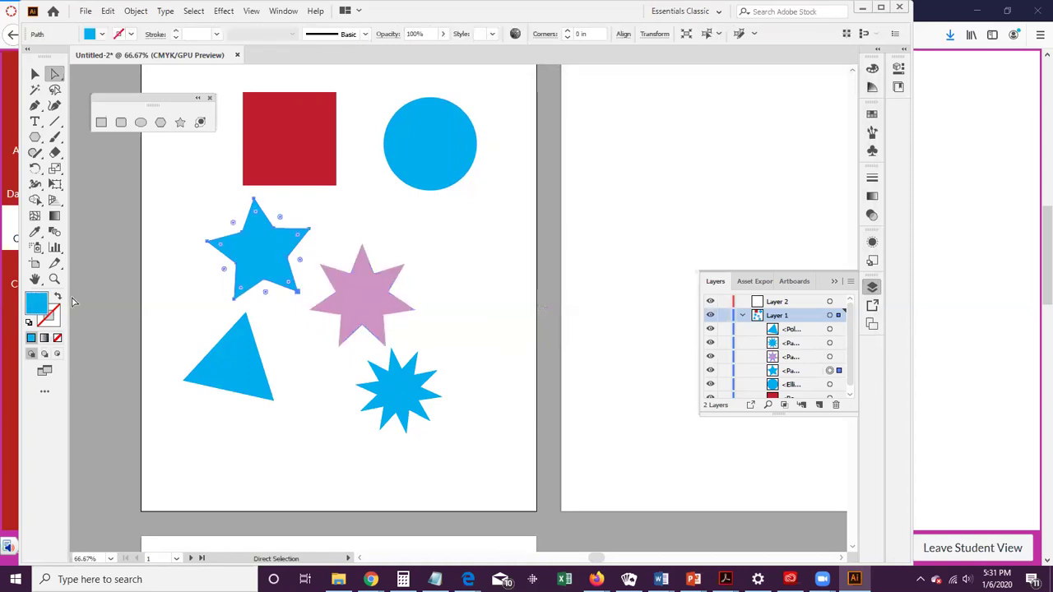
double_click(35, 311)
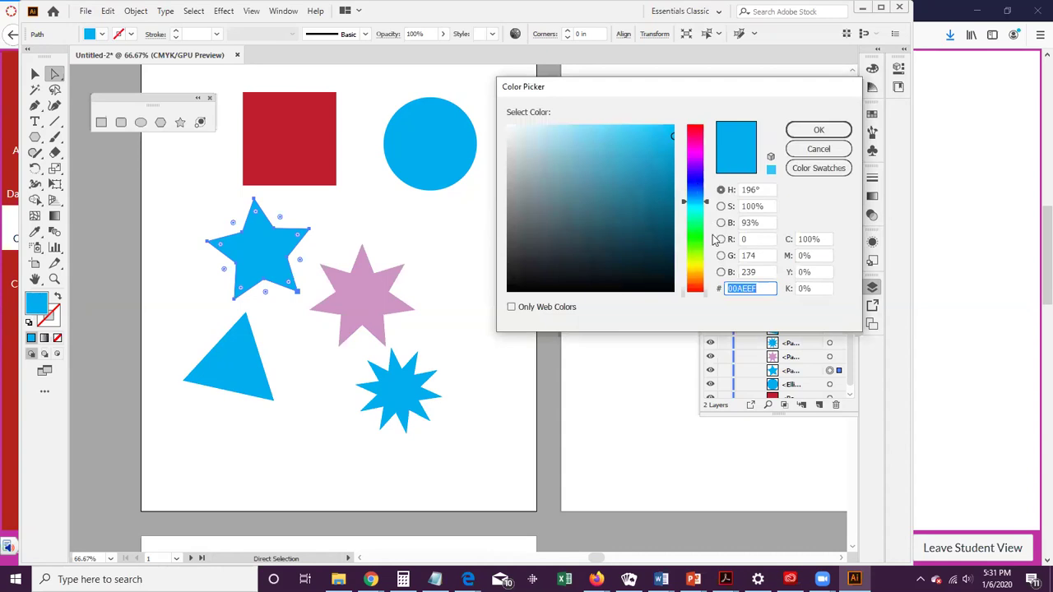
left_click(698, 237)
left_click(606, 157)
left_click(819, 130)
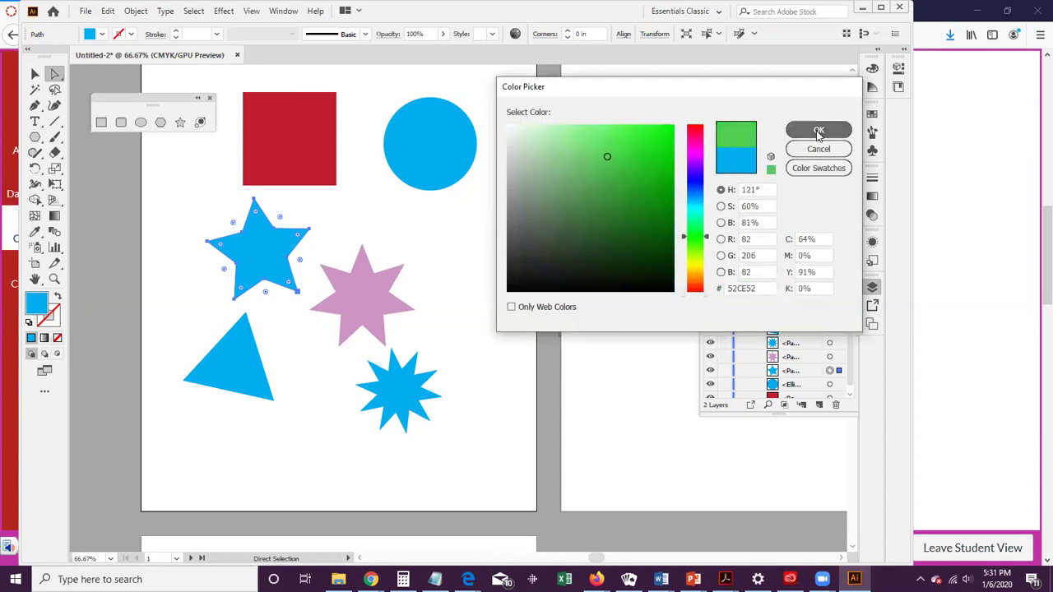
Step: Select the many-pointed star below the purple one and fill it with orange ED8100 using the Color Picker
left_click(427, 388)
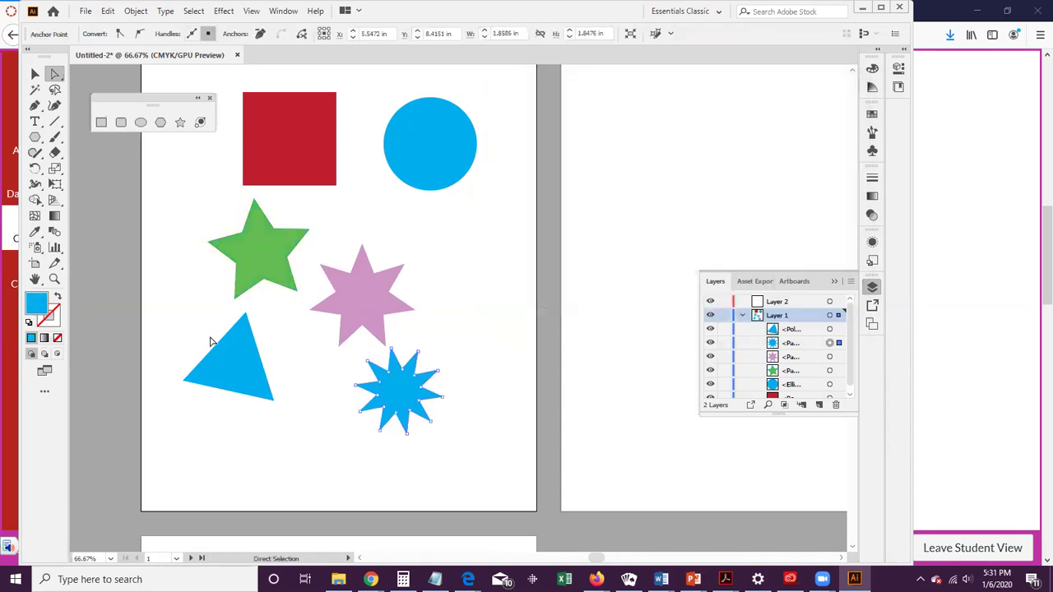
double_click(36, 303)
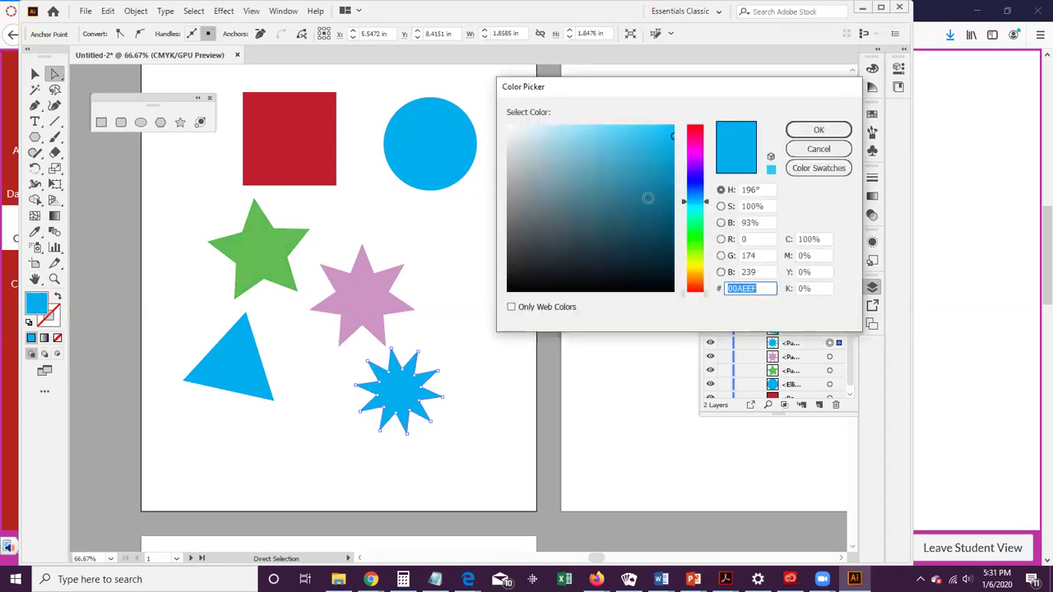
left_click(698, 280)
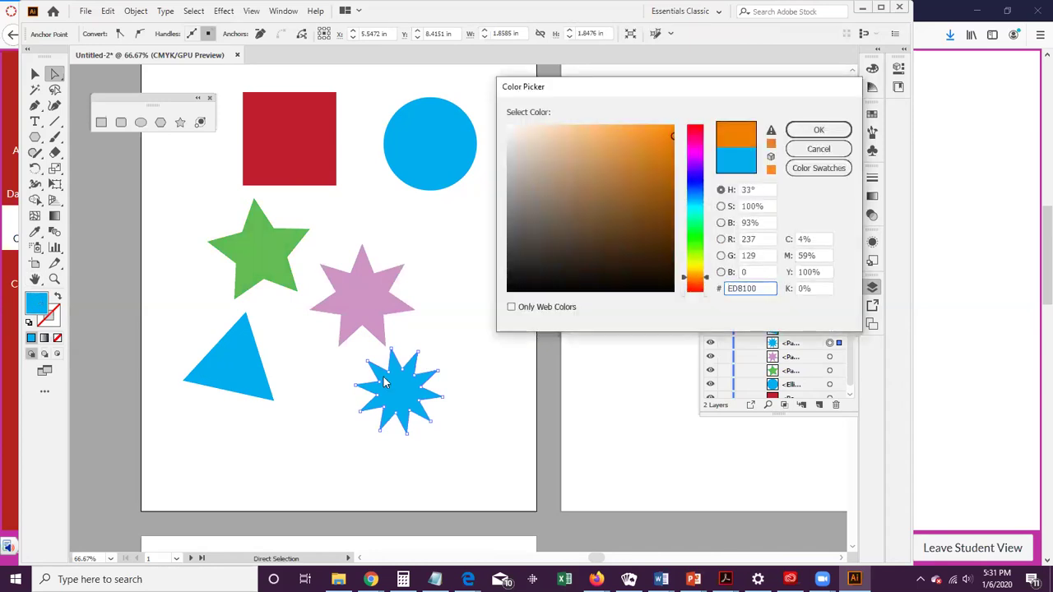
left_click(814, 130)
Step: Select the triangle and fill it with light yellow (R 246, G 252, B 124) using the Color Picker
left_click(245, 366)
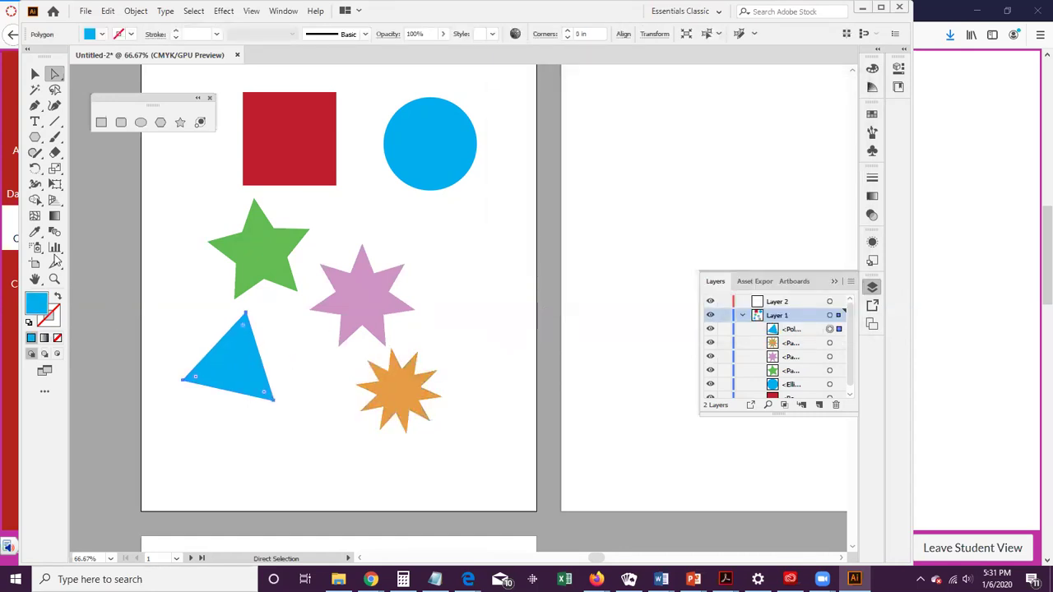
double_click(37, 308)
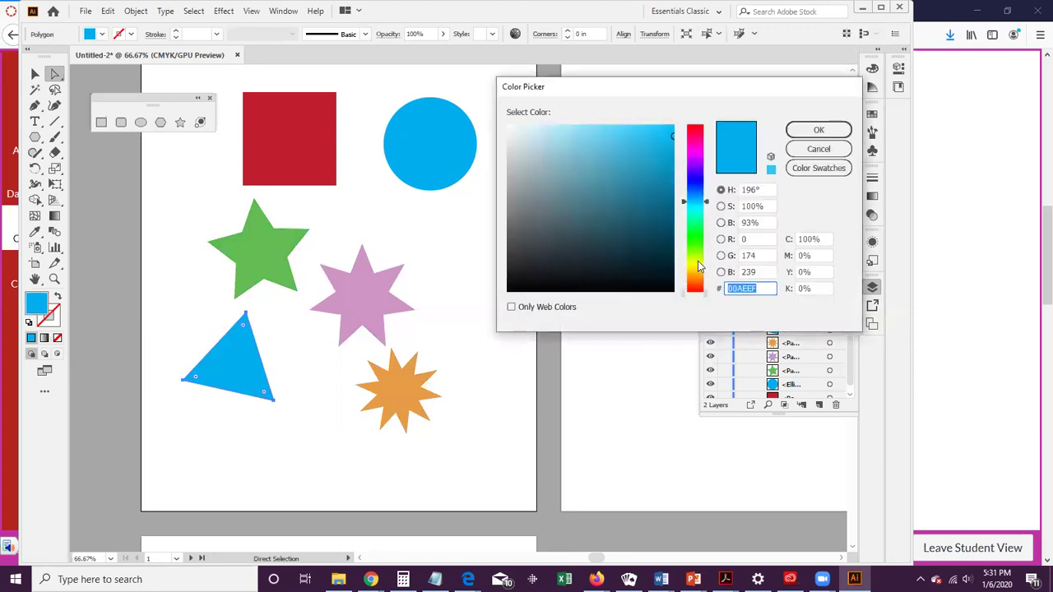
left_click(698, 263)
left_click(589, 129)
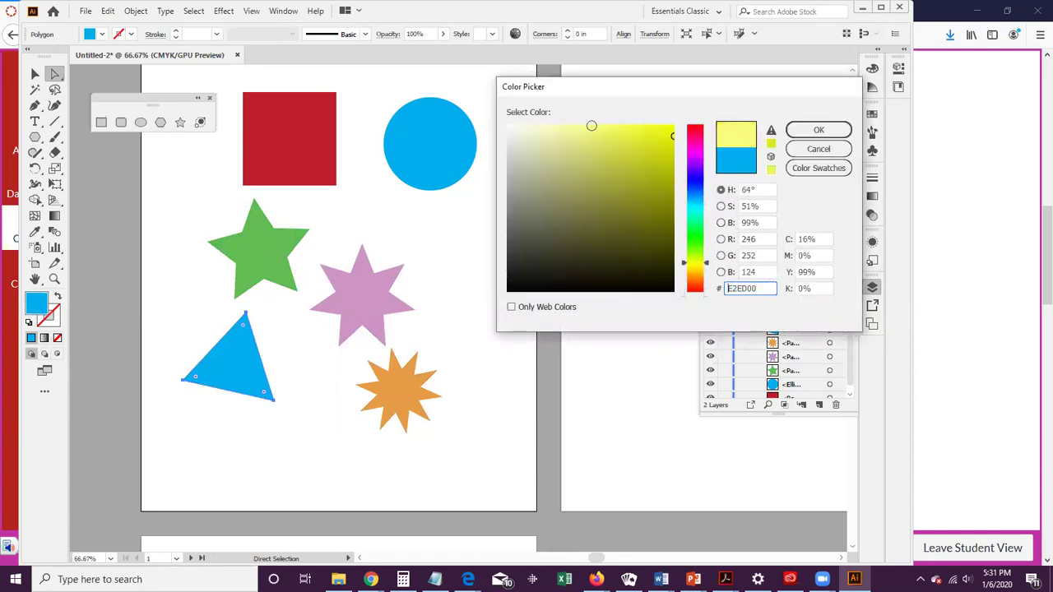
left_click(819, 130)
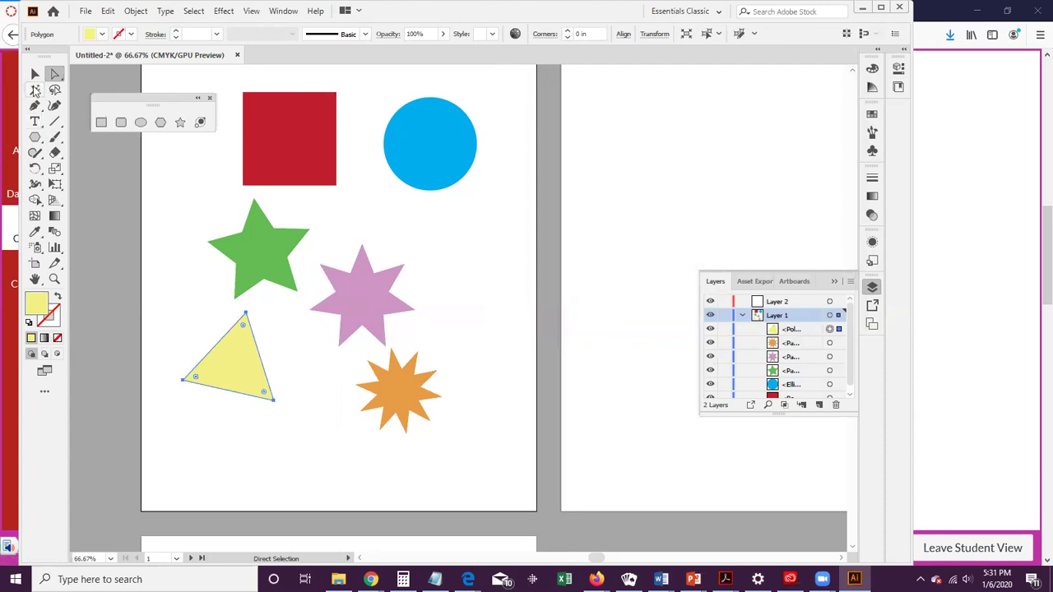
Step: Enlarge and stretch the yellow triangle with the Selection tool, and rotate it to point upward below the green star
left_click(34, 75)
left_click_drag(207, 370, 242, 365)
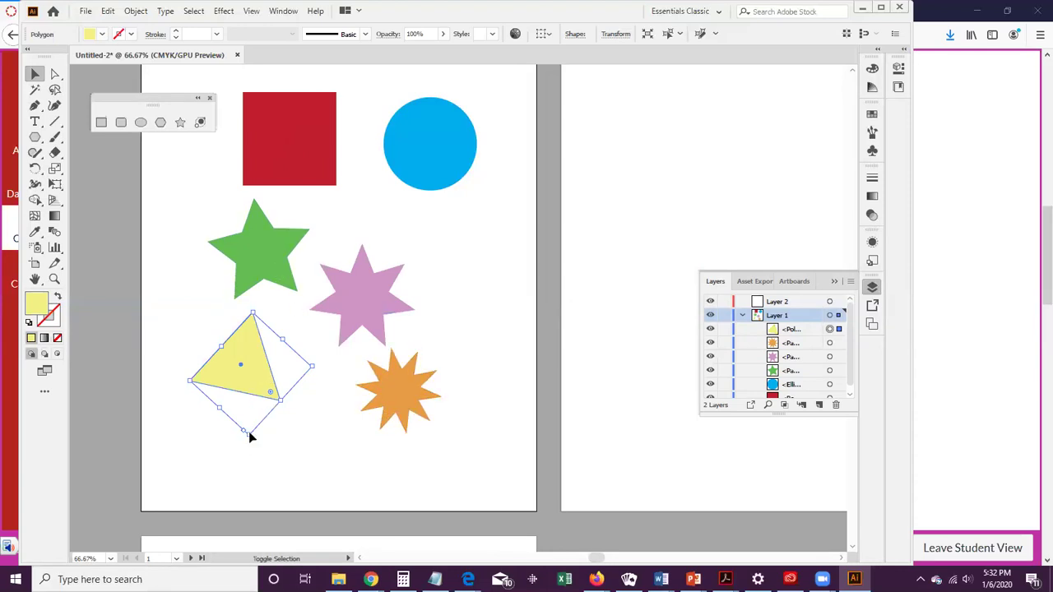
left_click_drag(247, 436, 256, 495)
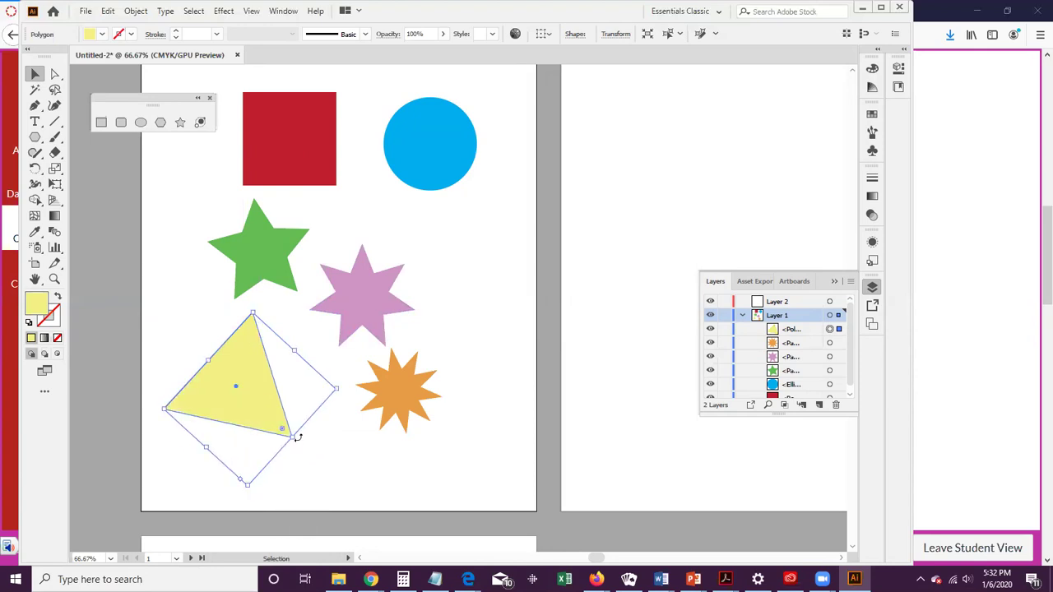
left_click_drag(297, 441, 336, 477)
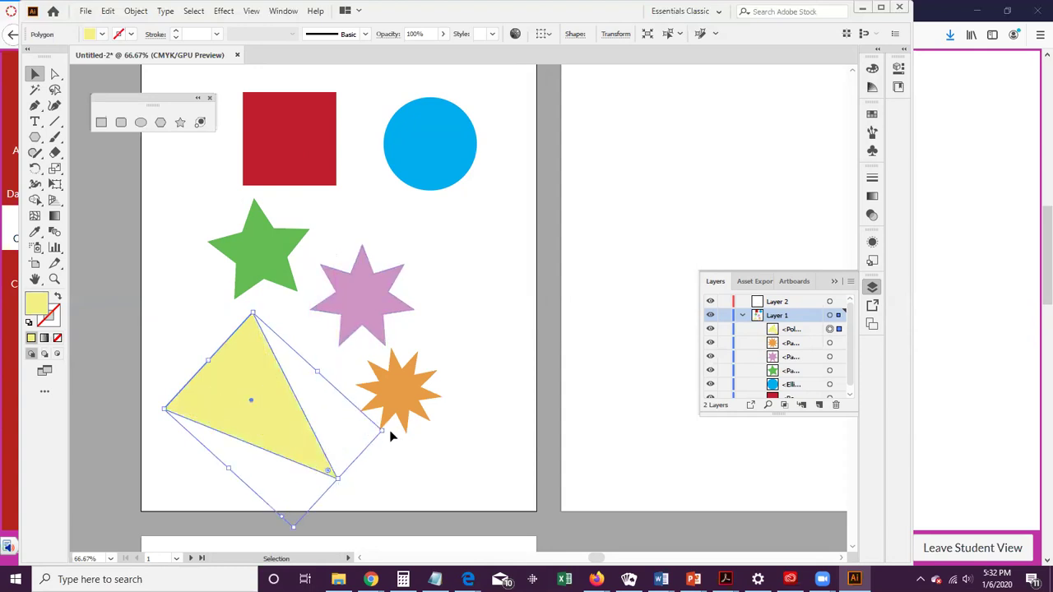
left_click_drag(388, 426, 172, 247)
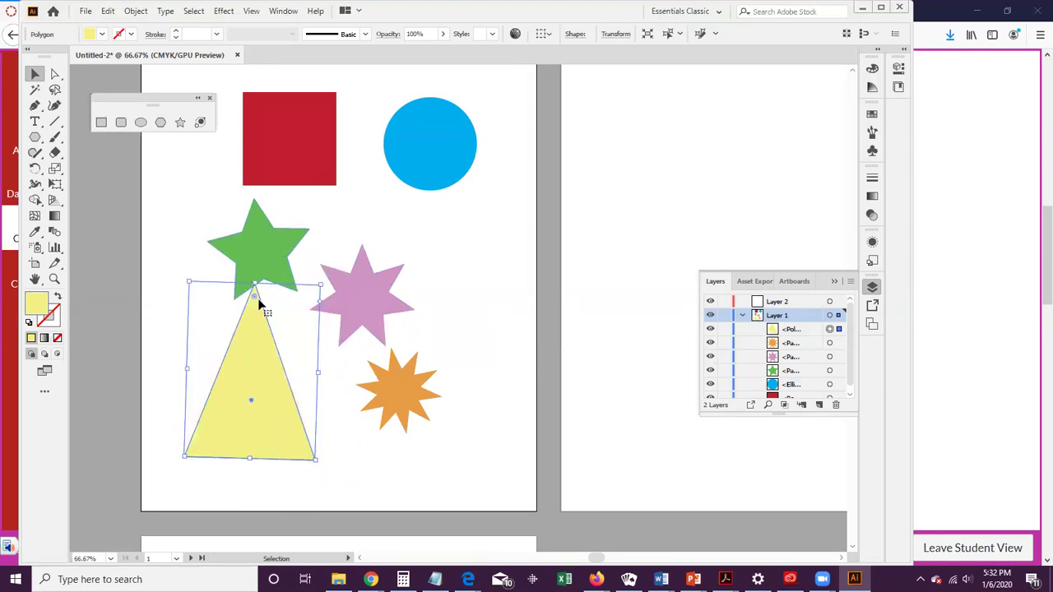
Step: Rotate the green star upright and scale it down to a small star sitting on the triangle's tip
left_click(264, 256)
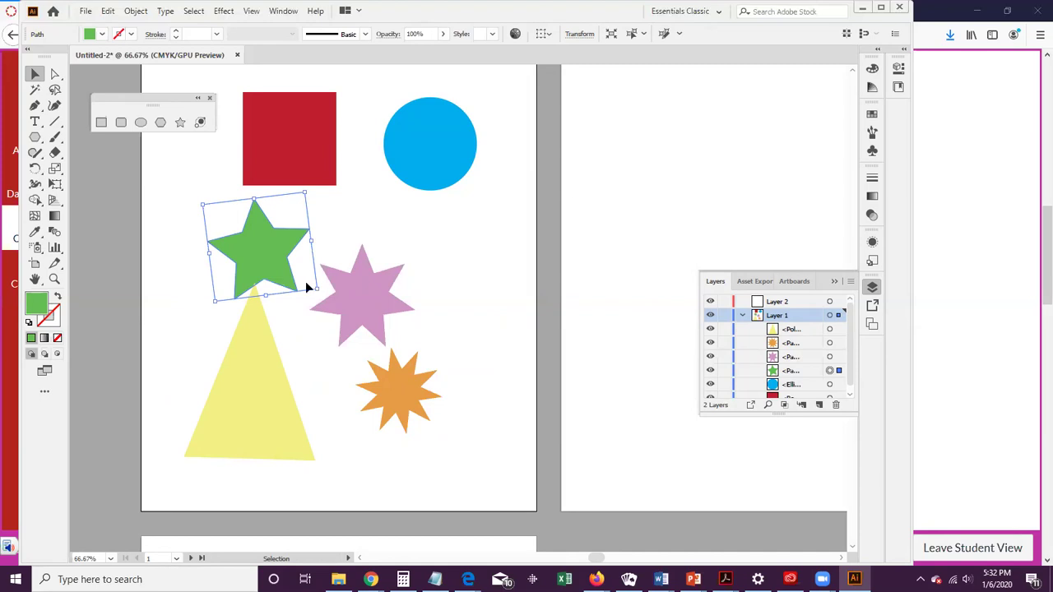
left_click_drag(213, 306, 217, 296)
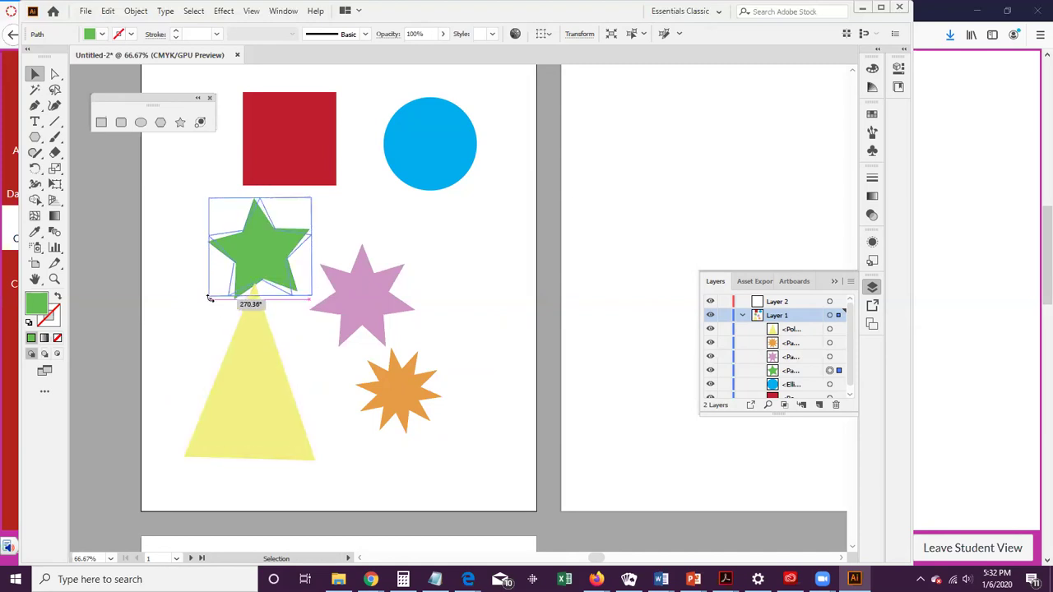
left_click_drag(279, 251, 271, 251)
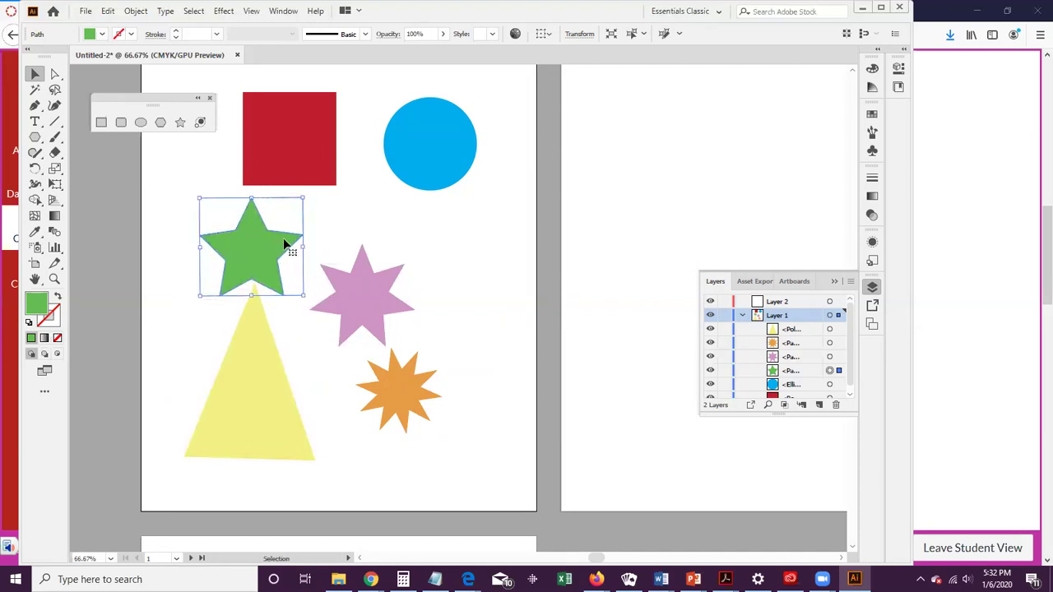
left_click_drag(202, 200, 266, 271)
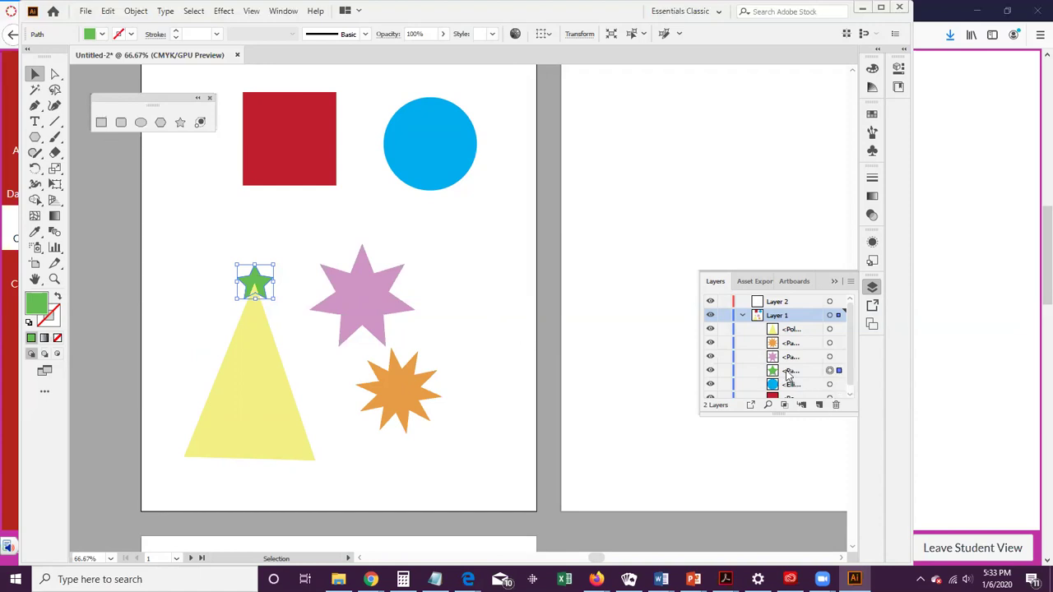
Step: Try moving the green star above the triangle in Layer 1's stacking order, and undo the reorder
left_click_drag(787, 375, 788, 325)
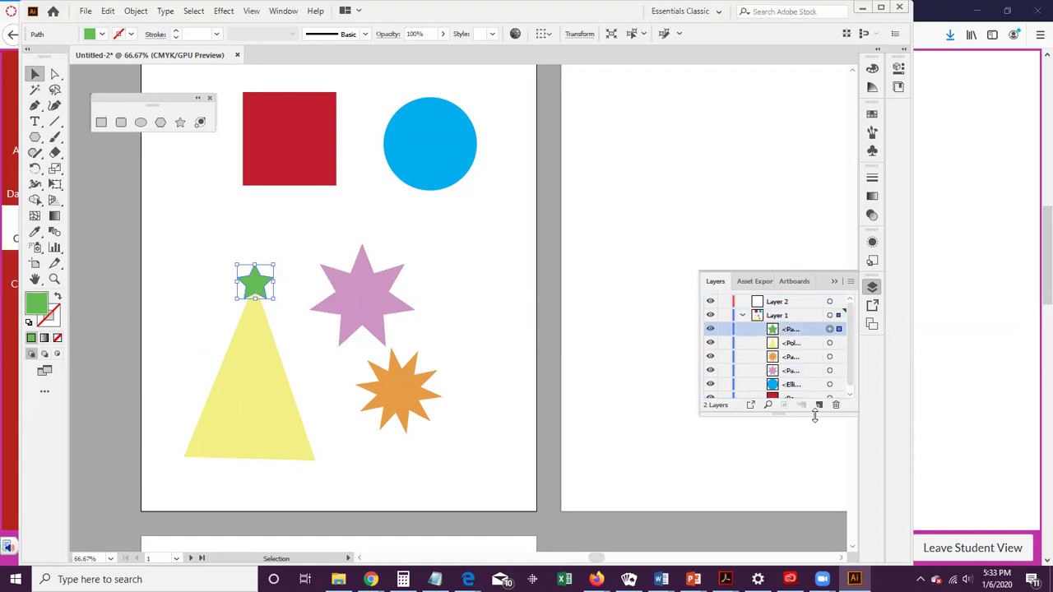
key("ctrl+z")
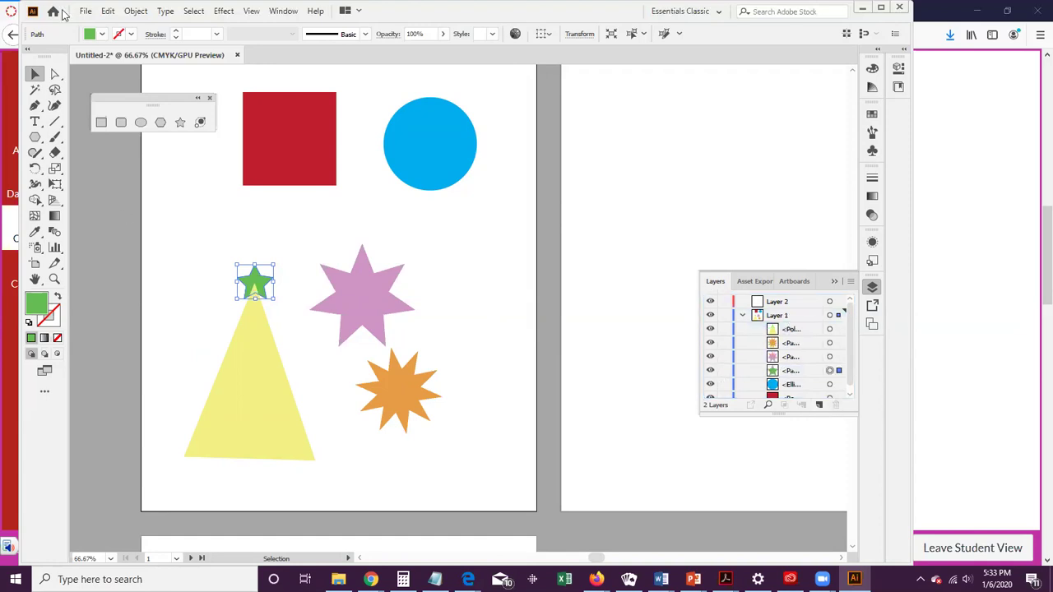
Step: Arrange the green star with Bring Forward once, and then with Bring to Front so it overlaps the triangle
left_click(129, 11)
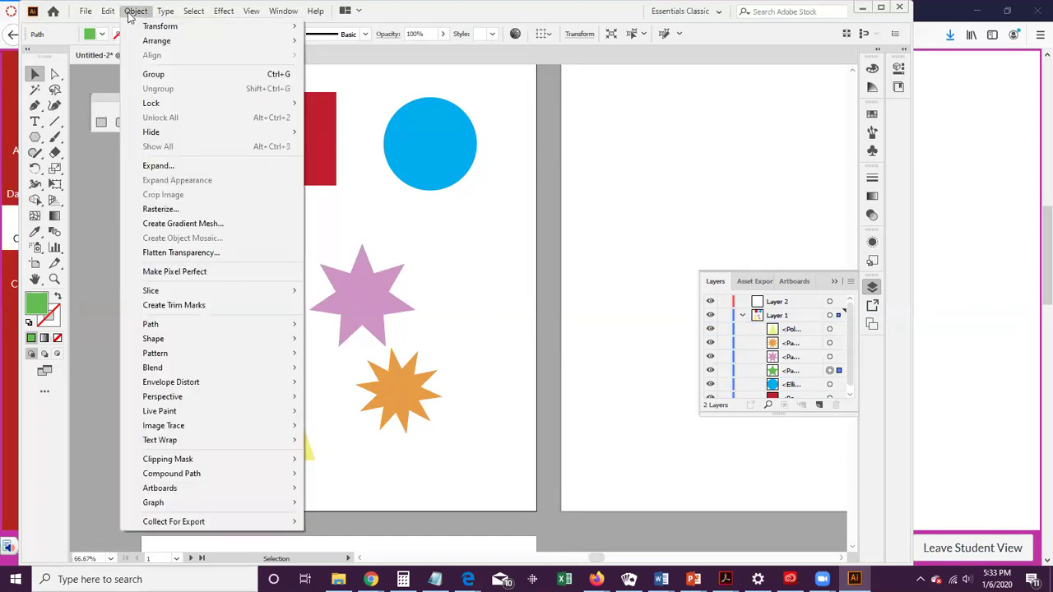
mouse_move(144, 27)
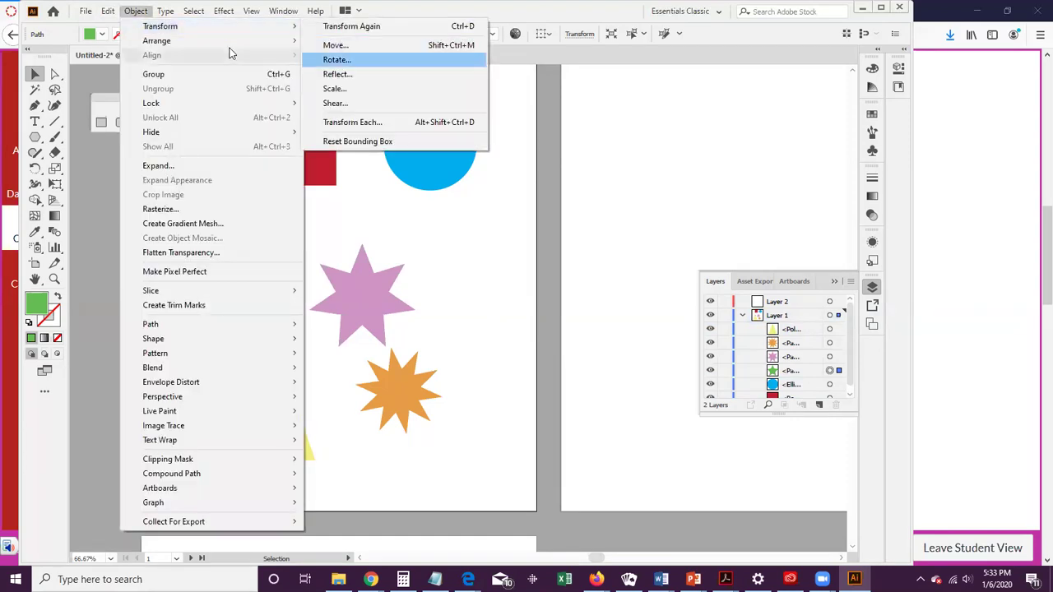
mouse_move(233, 44)
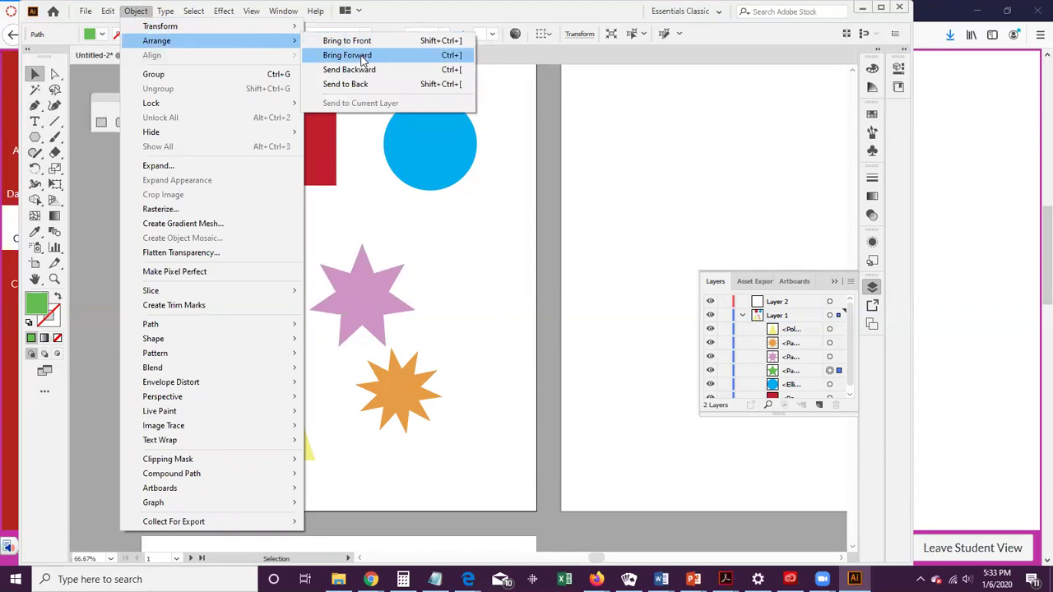
left_click(362, 56)
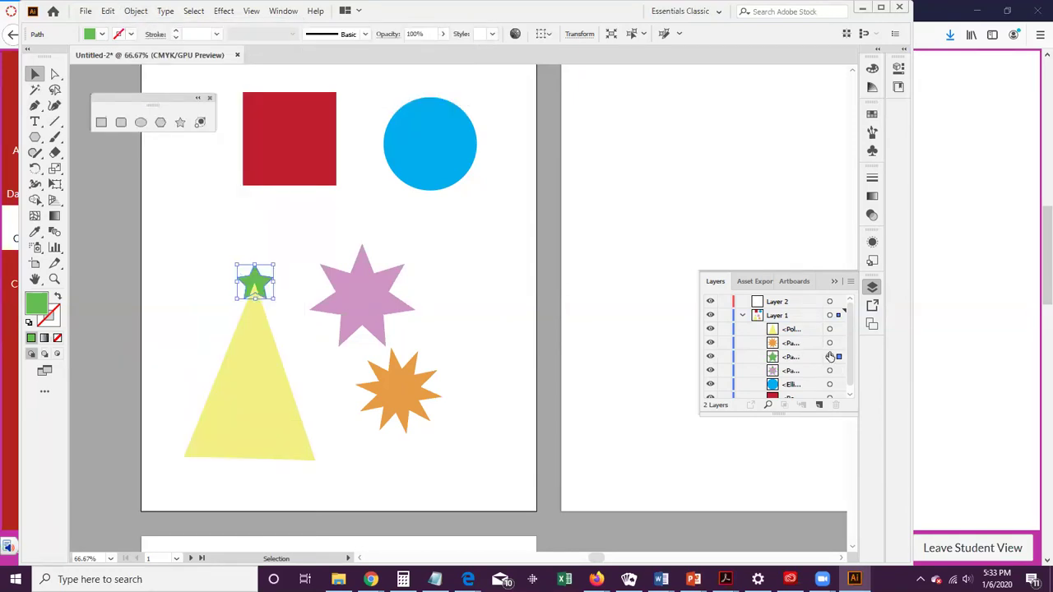
left_click(138, 12)
mouse_move(165, 41)
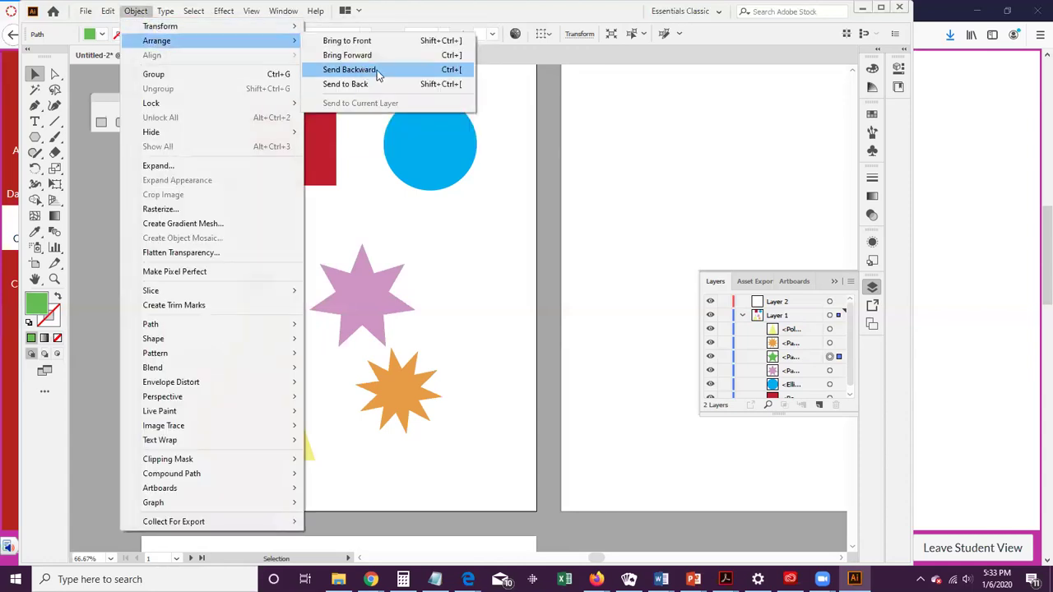
left_click(379, 46)
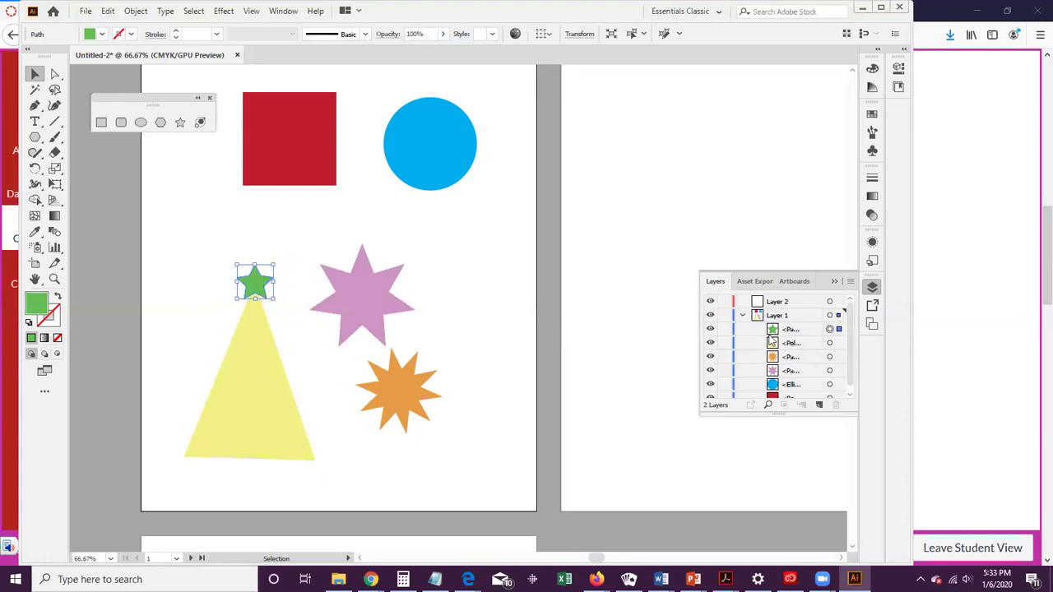
Step: Rotate the yellow triangle slightly to level its base, center it under the green star, and deselect it
left_click(282, 437)
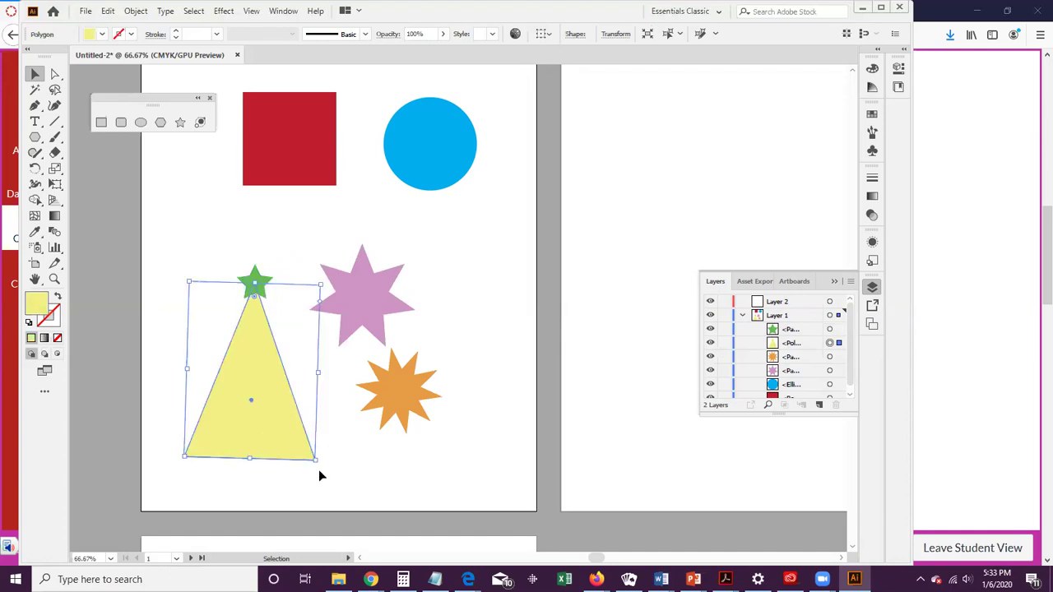
mouse_move(183, 276)
left_mouse_down()
mouse_move(173, 282)
mouse_move(183, 281)
left_mouse_up()
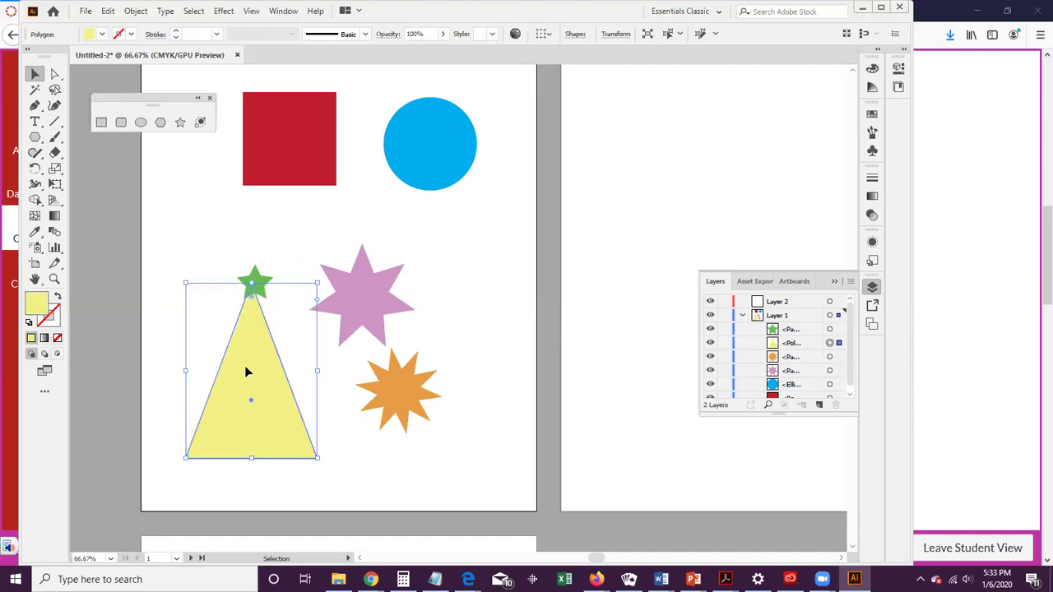
left_click_drag(255, 372, 258, 372)
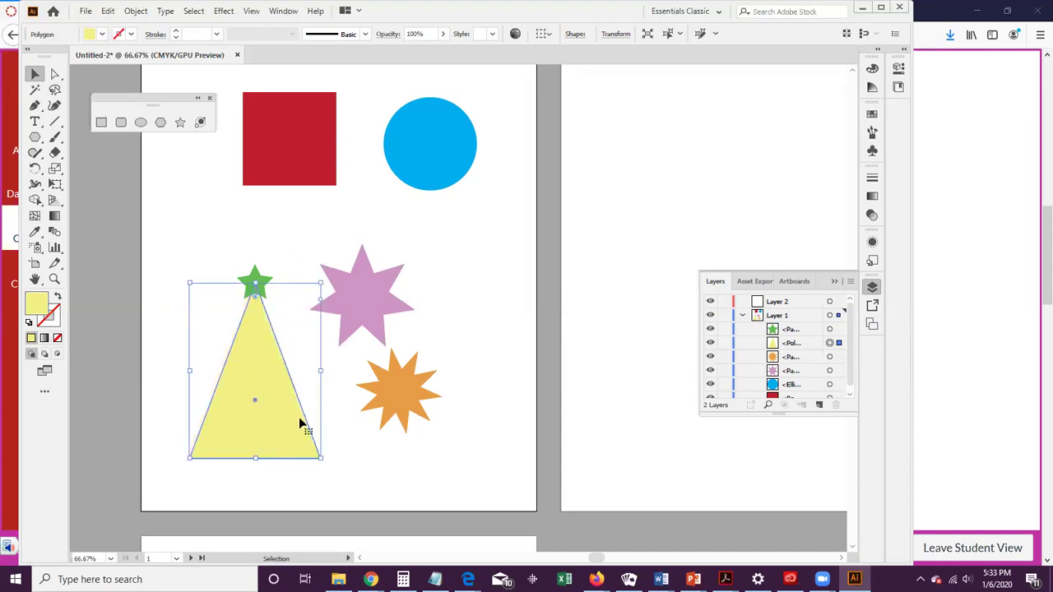
left_click(407, 471)
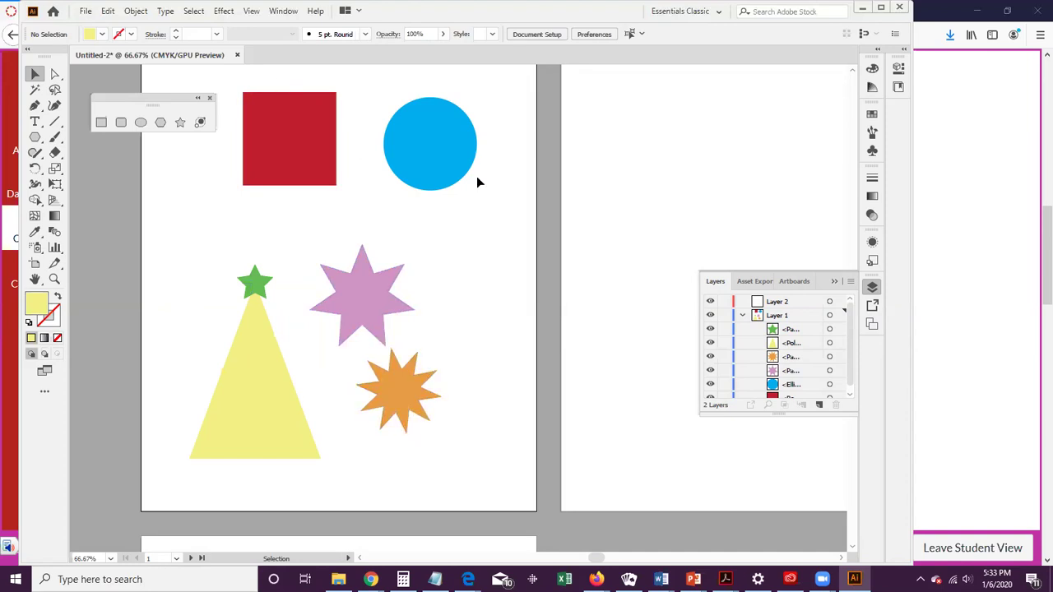
Step: Center the blue circle on the red square, place it below the square in Layer 1's stacking order, and deselect it
left_click_drag(435, 143, 294, 138)
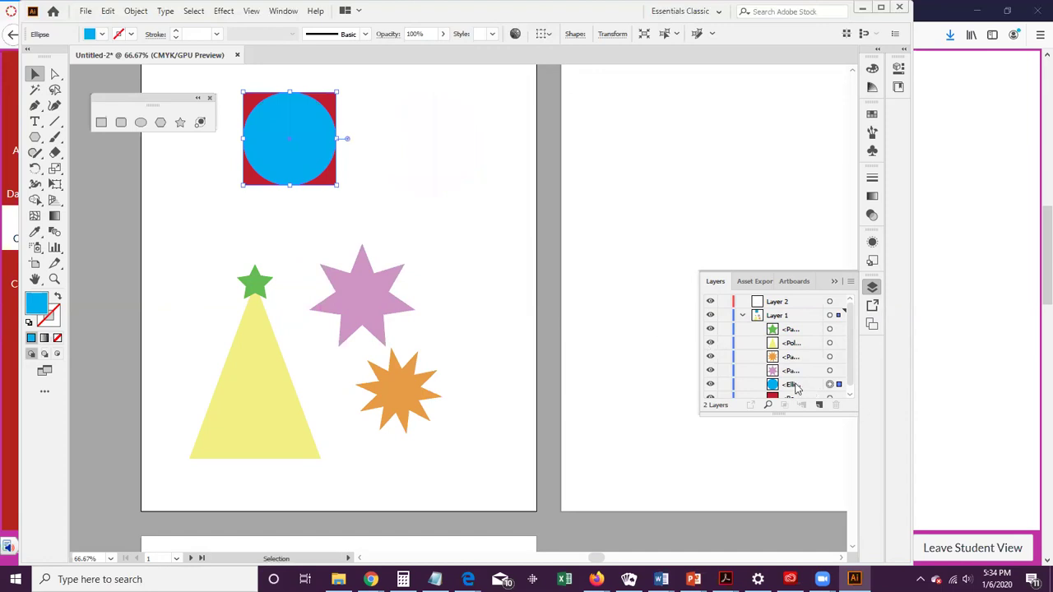
scroll(849, 378, "down", 1)
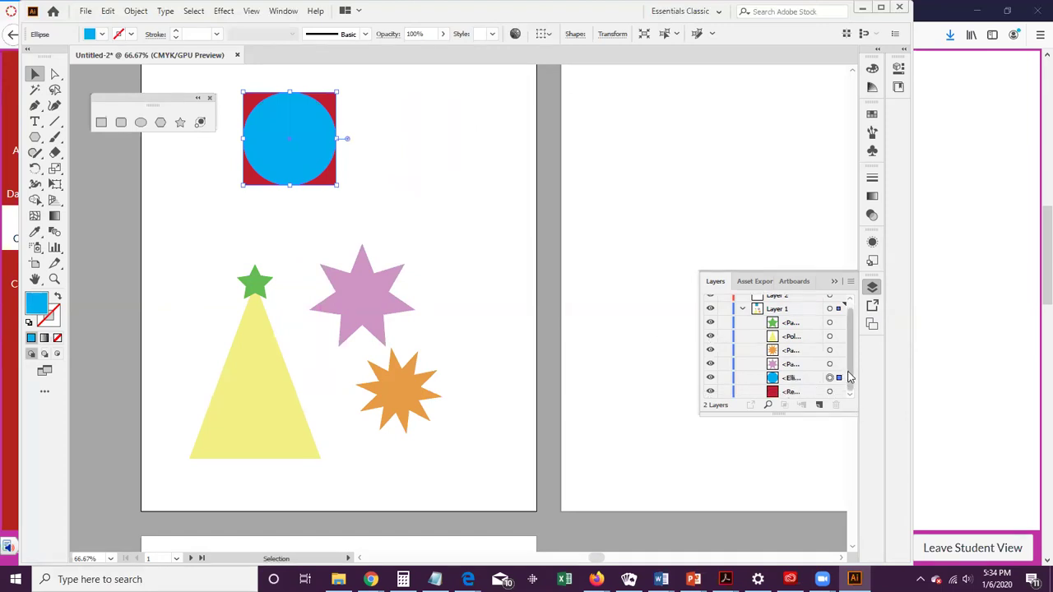
left_click_drag(792, 380, 800, 404)
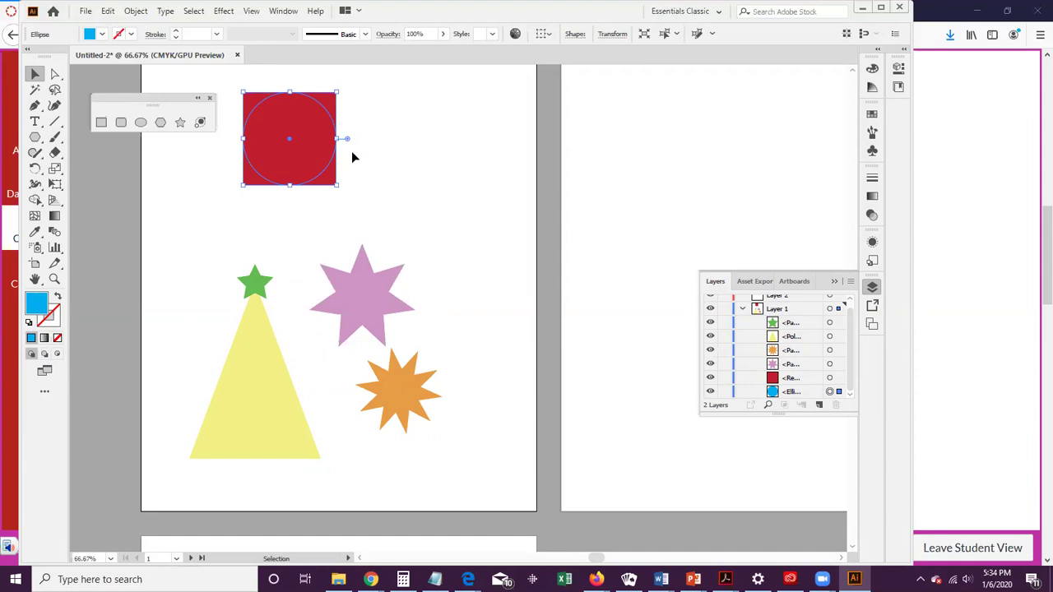
left_click(373, 177)
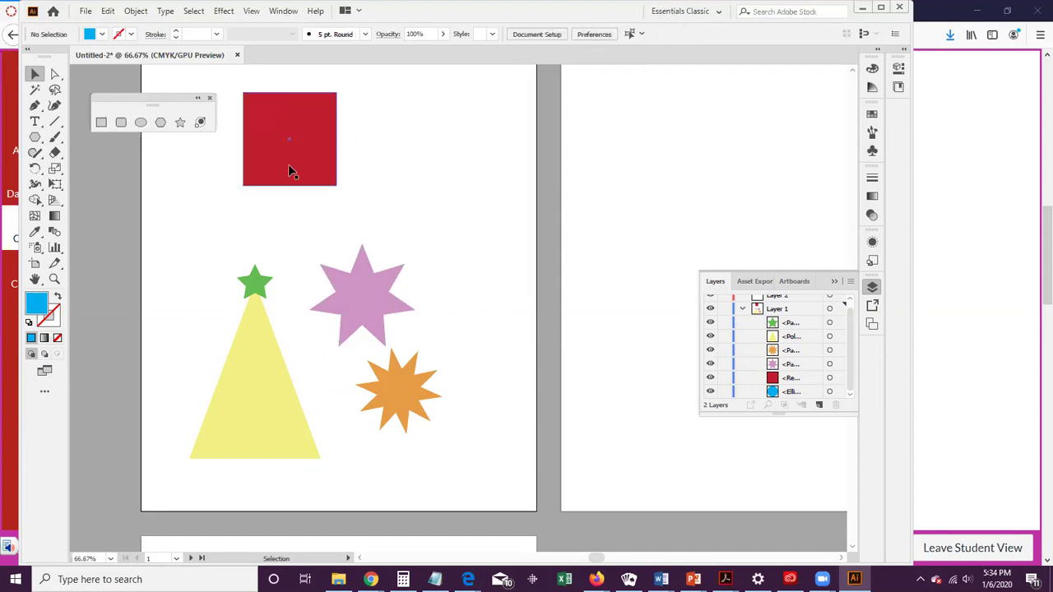
Step: Target the hidden blue circle through its layer entry and move it above the red square in the stacking order
left_click(831, 392)
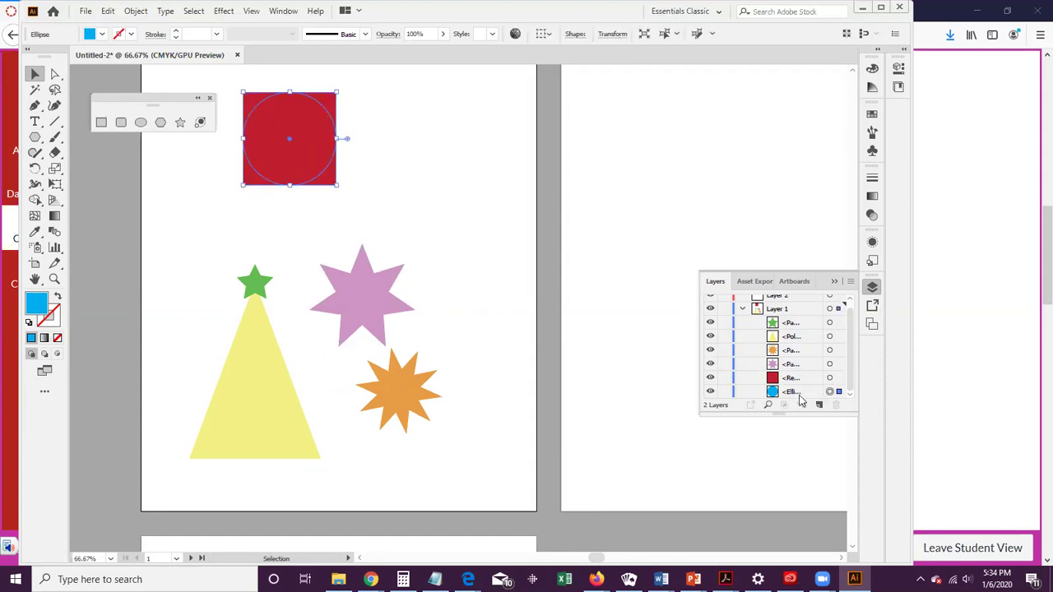
left_click_drag(804, 393, 812, 376)
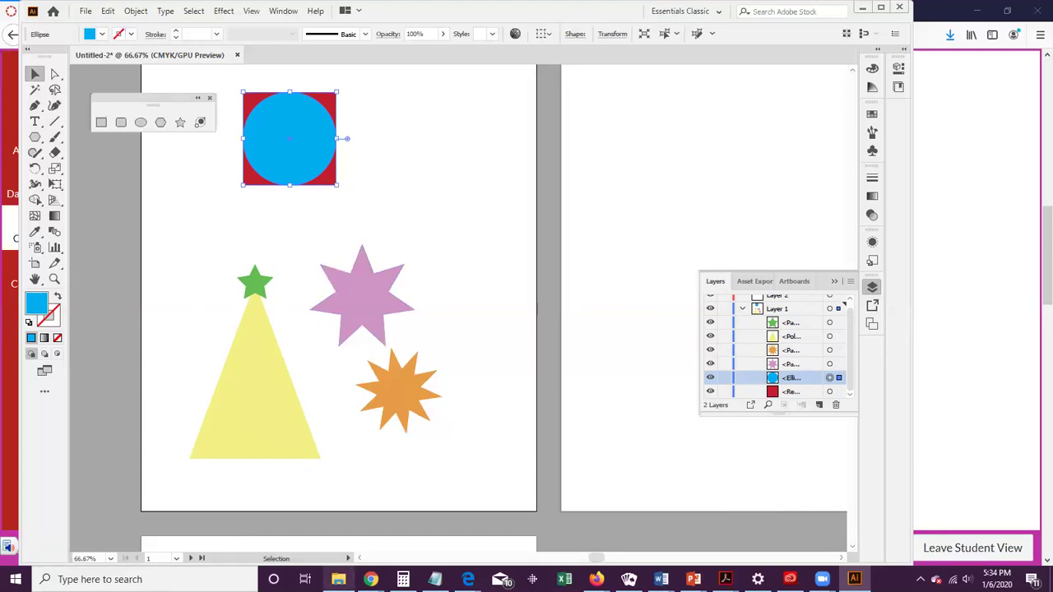
Step: Switch to the assignment page in the browser and review the shape and stroke requirements for Artboard 2
left_click(837, 559)
left_click(837, 560)
left_click(837, 560)
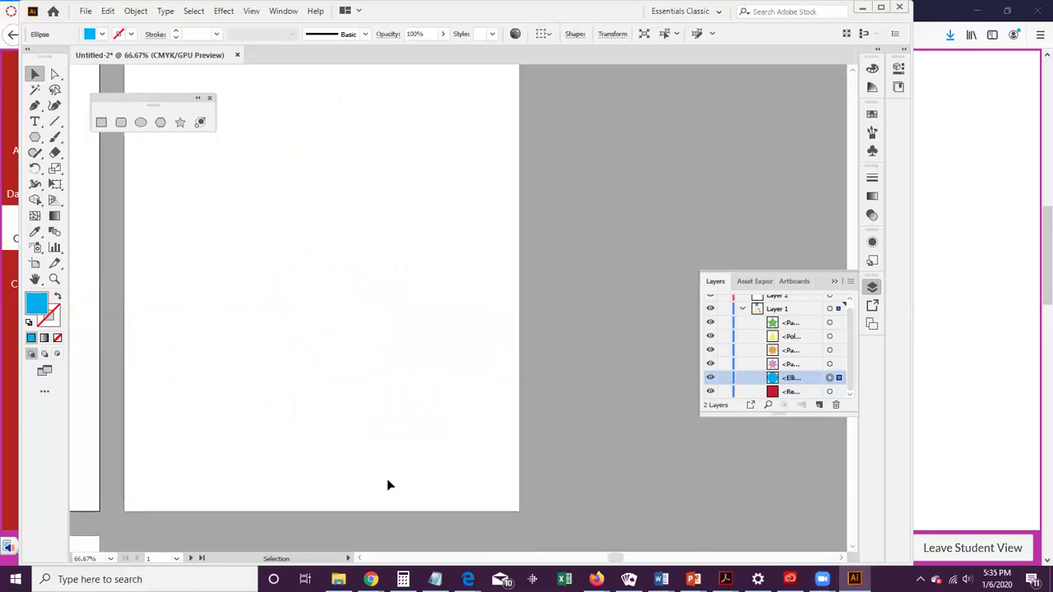
scroll(390, 485, "up", 3)
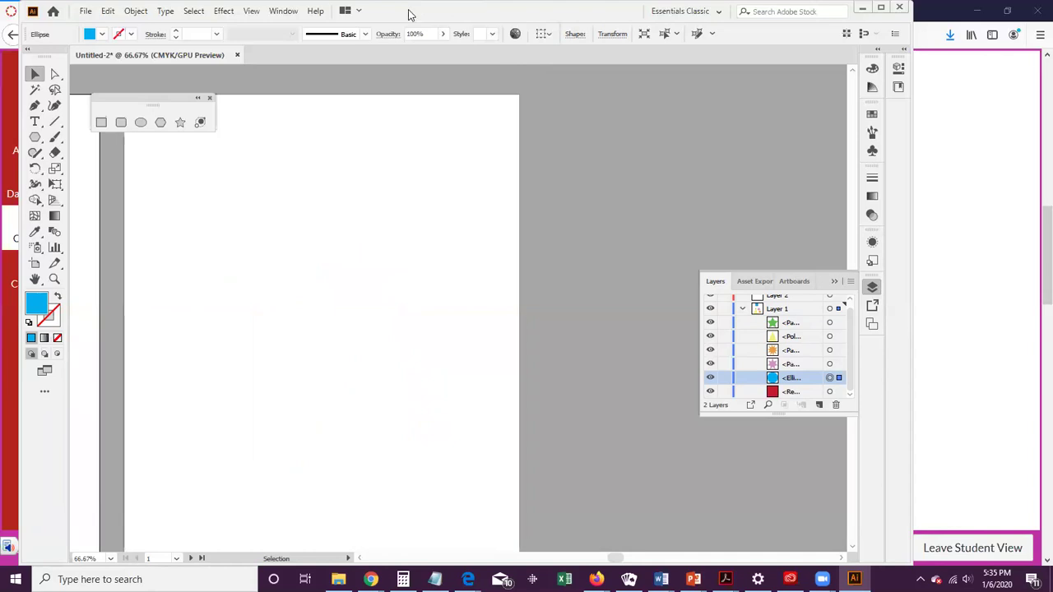
left_click_drag(411, 15, 681, 15)
left_click(117, 385)
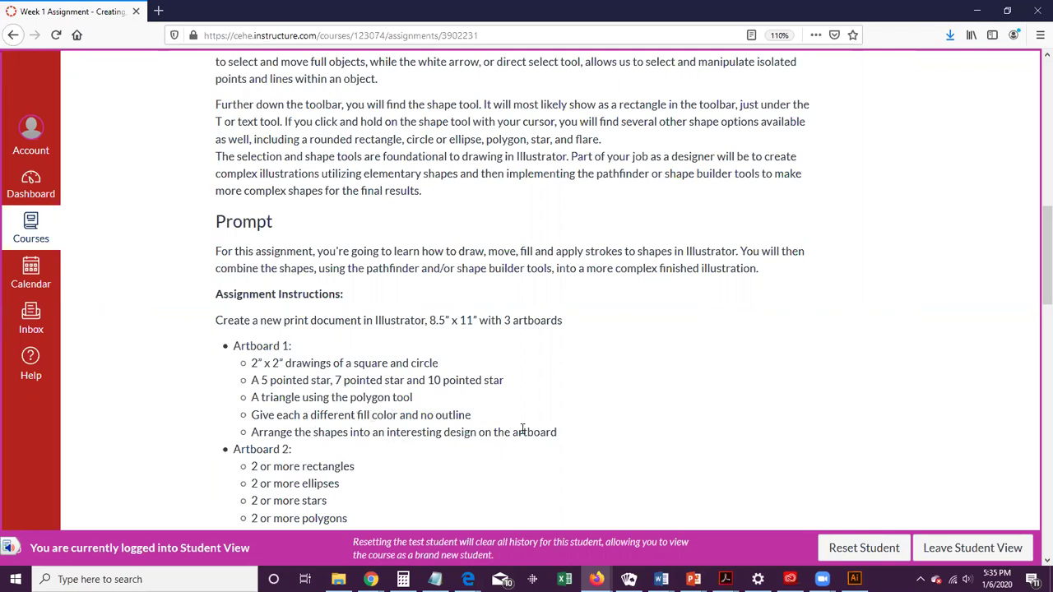
scroll(515, 432, "down", 3)
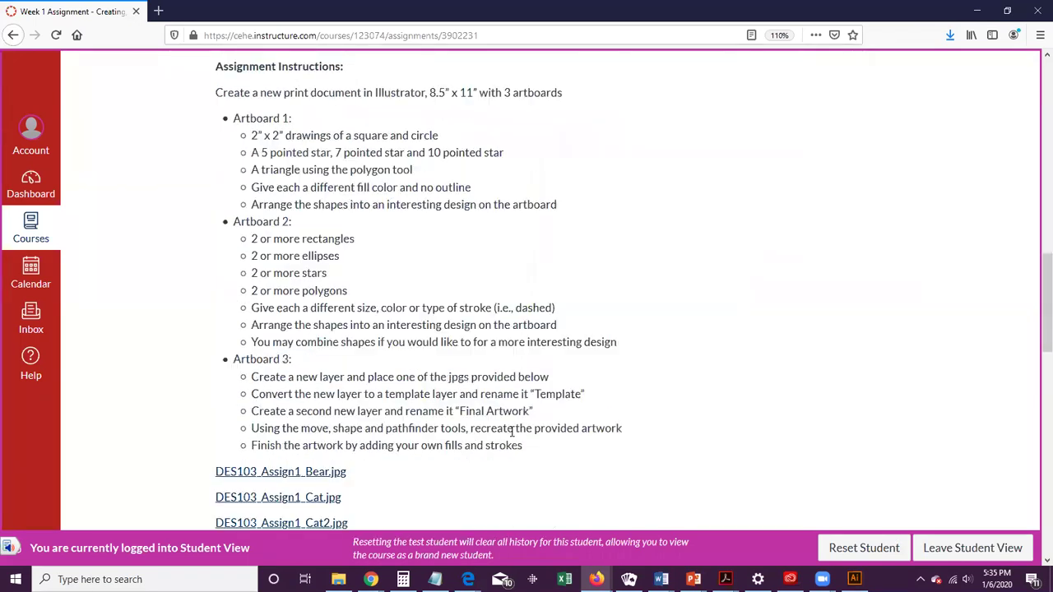
scroll(536, 432, "up", 1)
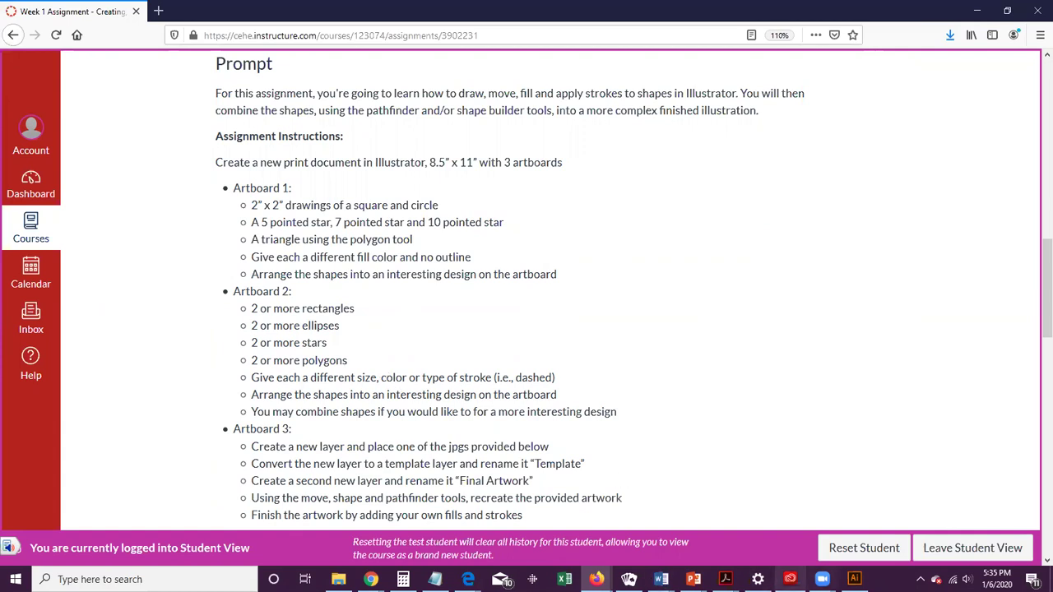
Step: Switch to Illustrator, draw a large blue starburst with dozens of thin points on the second artboard, and place it in the upper half
left_click(854, 579)
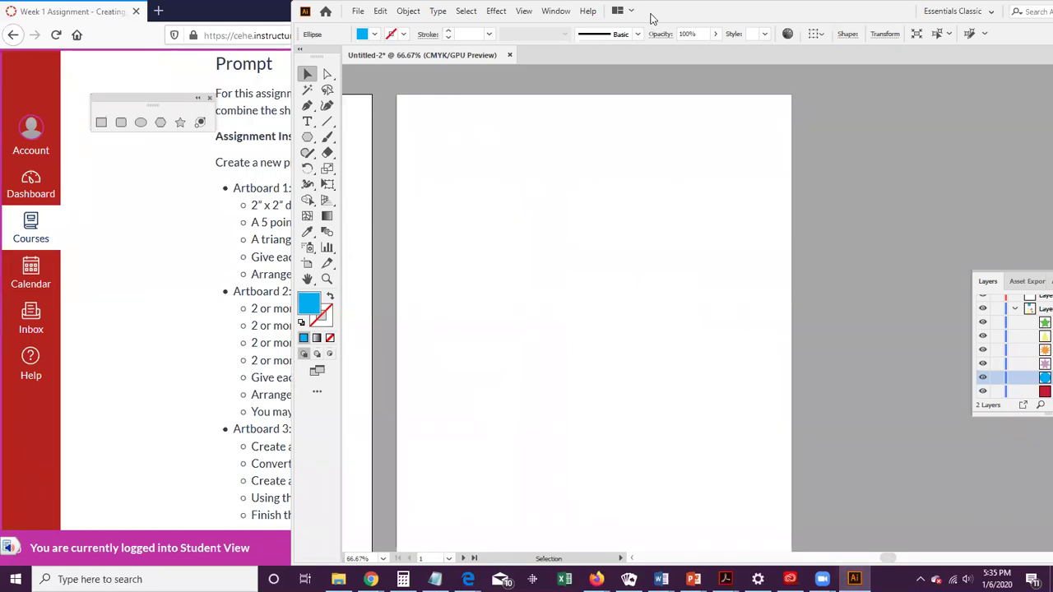
left_click_drag(650, 18, 567, 18)
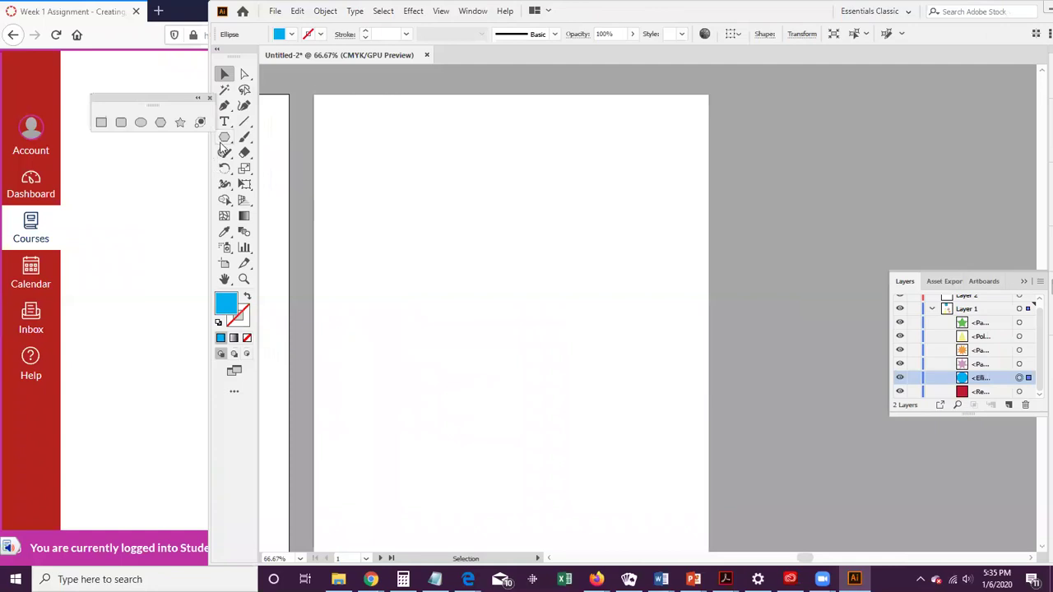
left_click(181, 121)
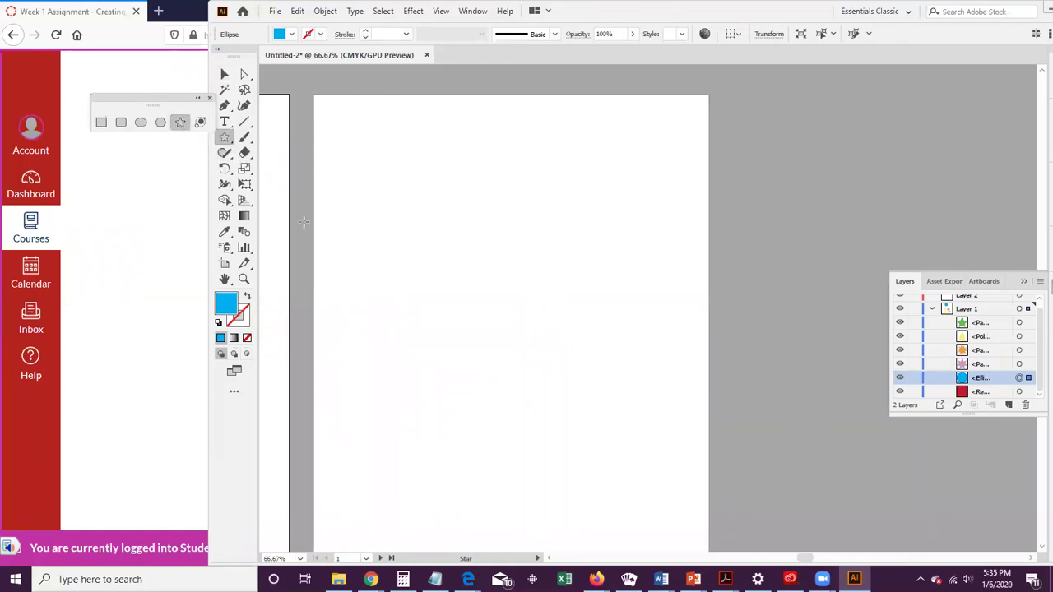
left_click_drag(418, 219, 534, 332)
key("Up")
key("Up")
key("Up")
key("Up")
key("Up")
key("Up")
key("Up")
key("Up")
key("Up")
key("Up")
key("Up")
key("Up")
key("Up")
key("Up")
key("Up")
key("Up")
key("Up")
key("Up")
key("Up")
key("Up")
key("Up")
key("Up")
key("Up")
key("Up")
key("Up")
key("Up")
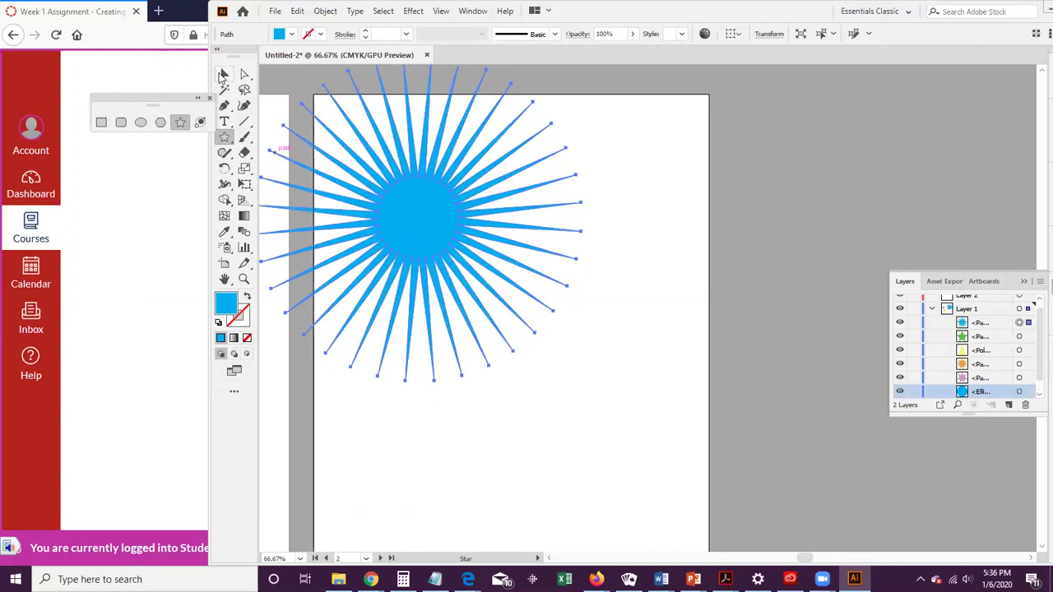
left_click(225, 75)
left_click_drag(463, 251, 540, 290)
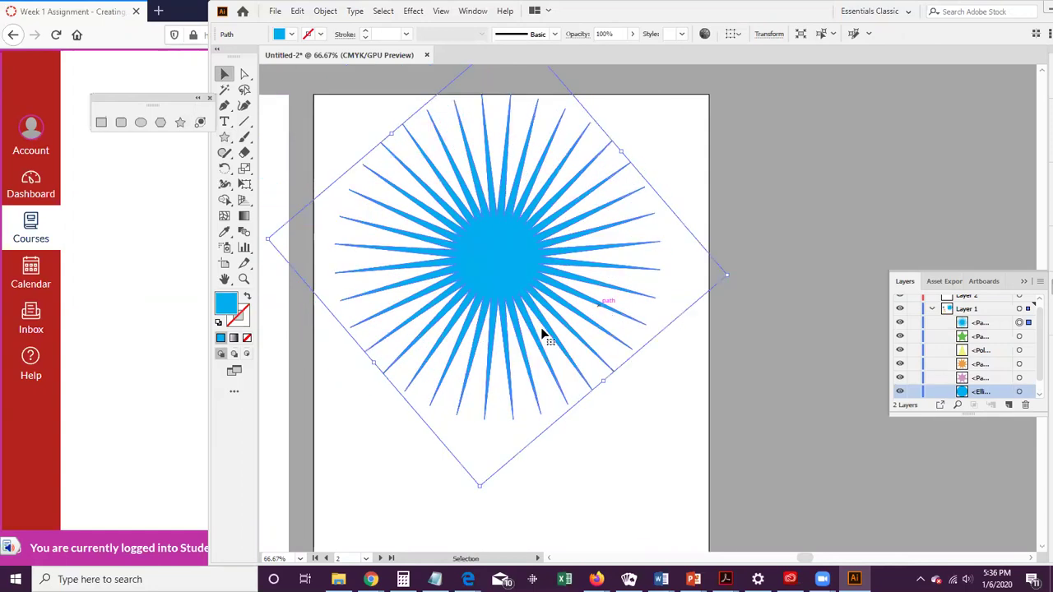
Step: Draw a small four-pointed star below the starburst and move it onto the starburst's center
left_click(225, 137)
left_click_drag(572, 466, 597, 494)
key("Down")
key("Down")
key("Down")
key("Down")
key("Down")
key("Down")
key("Down")
key("Down")
key("Down")
key("Down")
key("Down")
key("Down")
key("Down")
key("Down")
key("Down")
key("Down")
key("Down")
key("Down")
key("Down")
key("Down")
key("Down")
key("Down")
key("Down")
key("Down")
key("Down")
left_click(225, 74)
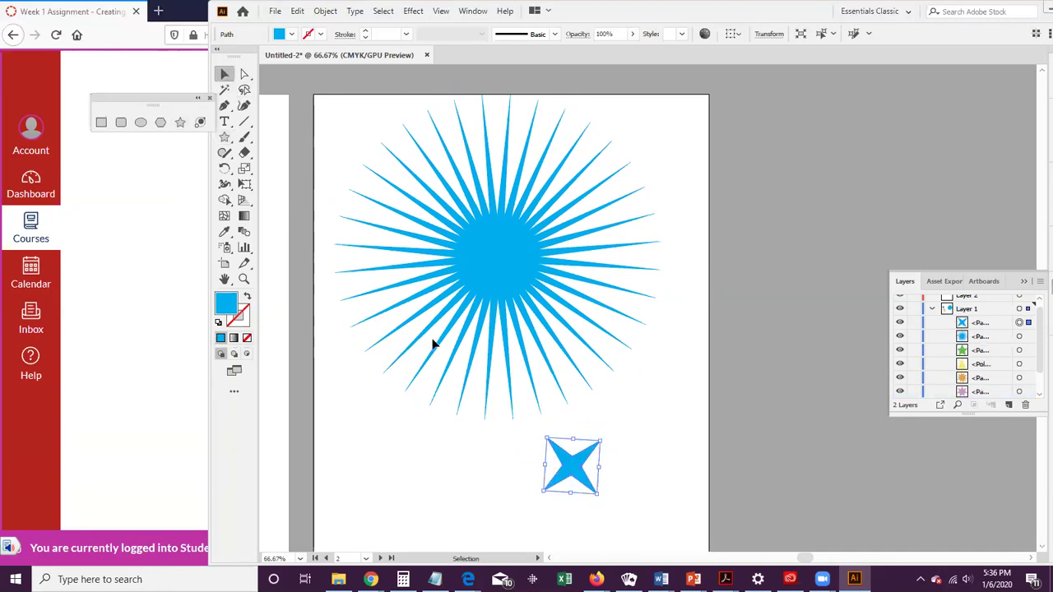
left_click_drag(575, 466, 494, 255)
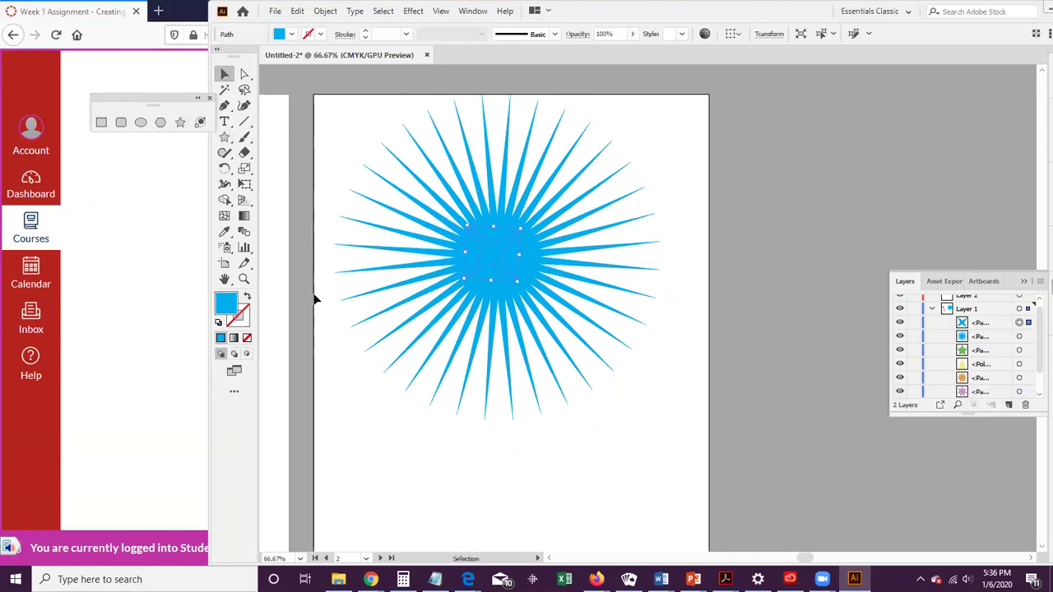
Step: Fill the small four-pointed star with yellow (EDD600) and fine-tune its centering on the blue starburst
double_click(233, 304)
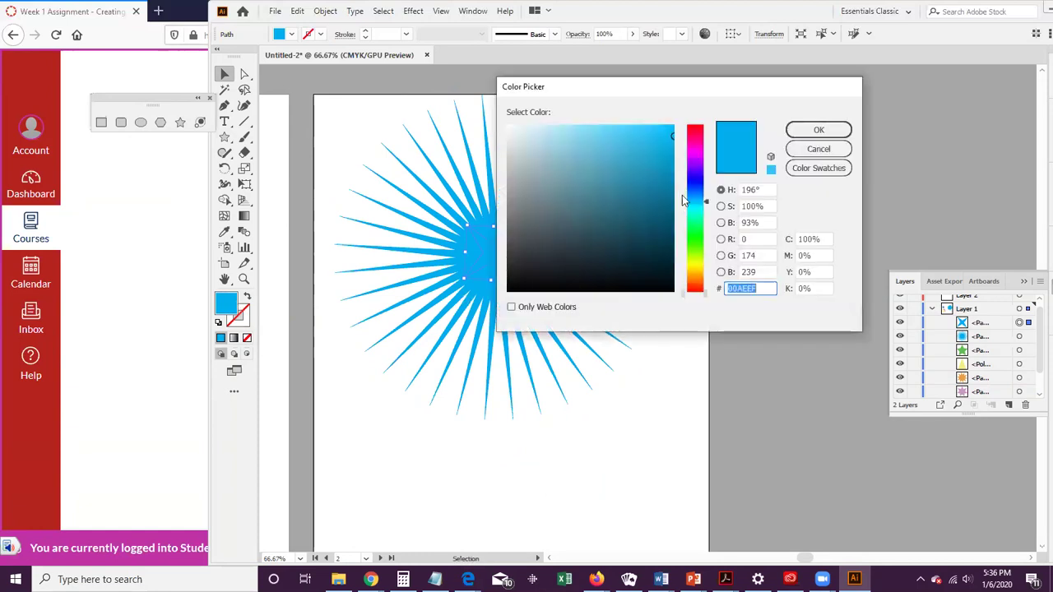
left_click(701, 271)
left_click(637, 135)
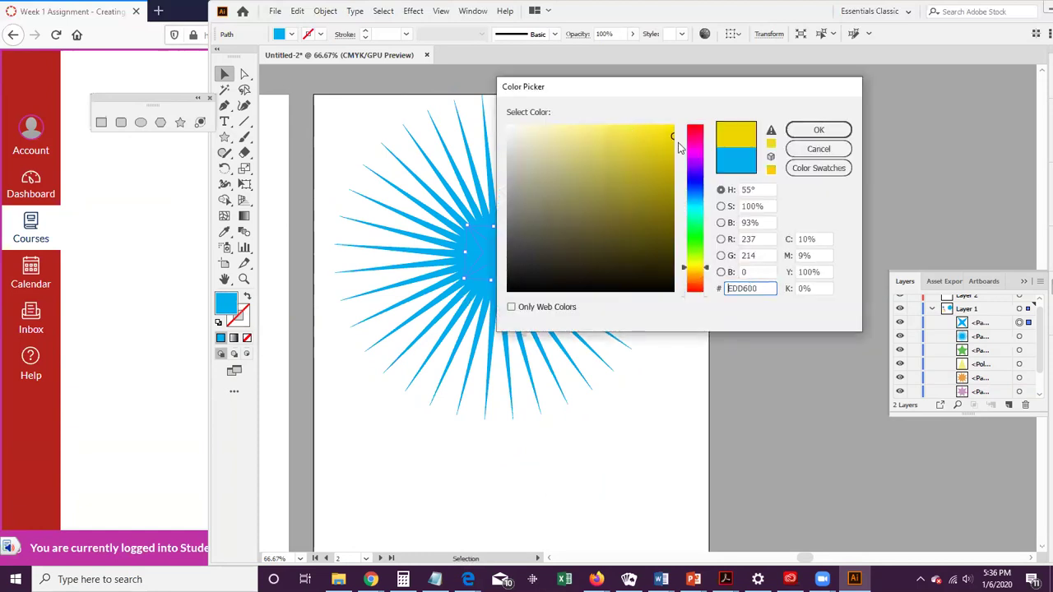
left_click(802, 132)
left_click_drag(497, 261, 501, 260)
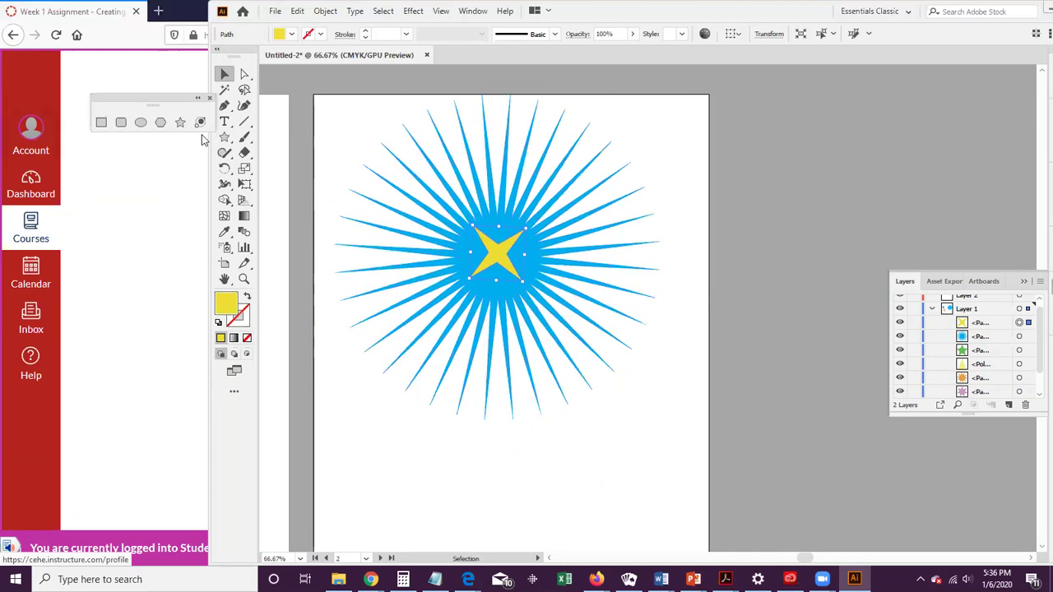
Step: Draw a tall, narrow yellow rectangle below the starburst and move it down to the artboard's bottom edge near the left side
left_click(101, 124)
left_click_drag(355, 427, 387, 543)
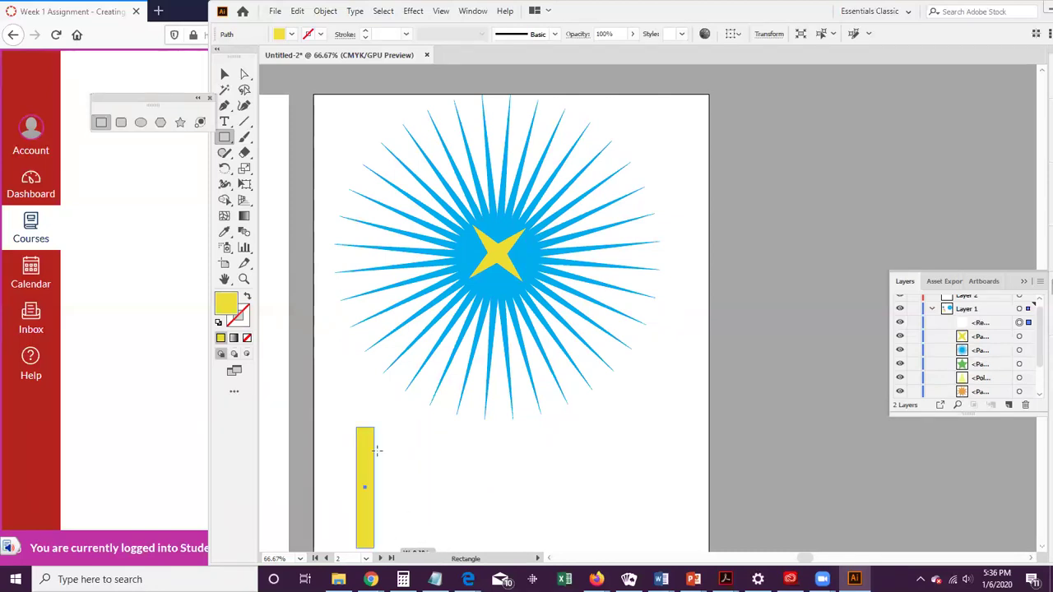
left_click_drag(365, 426, 365, 405)
scroll(510, 445, "down", 1)
scroll(501, 443, "down", 3)
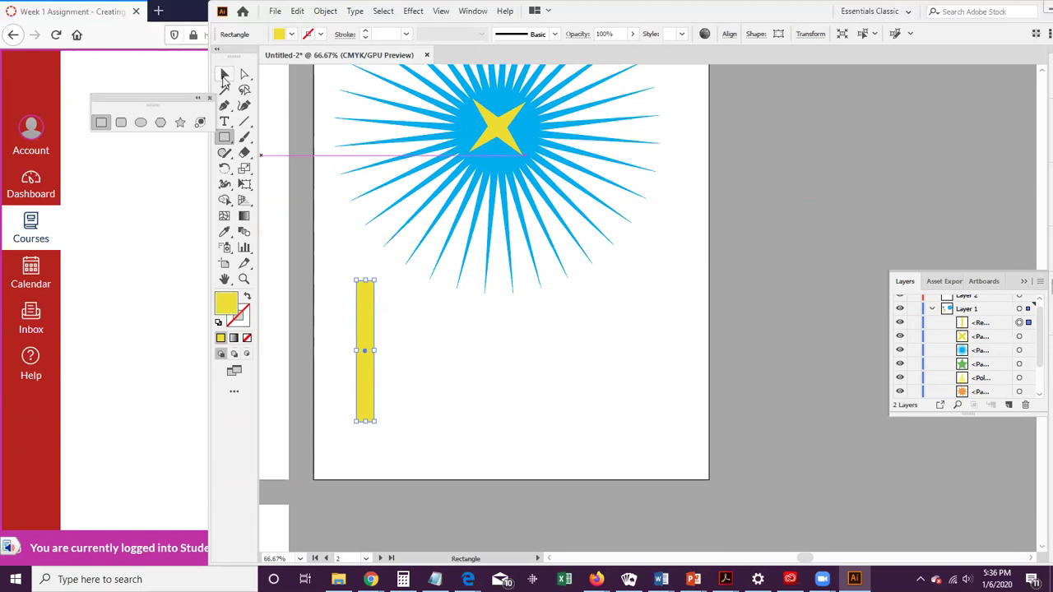
left_click(225, 73)
left_click_drag(370, 338, 351, 383)
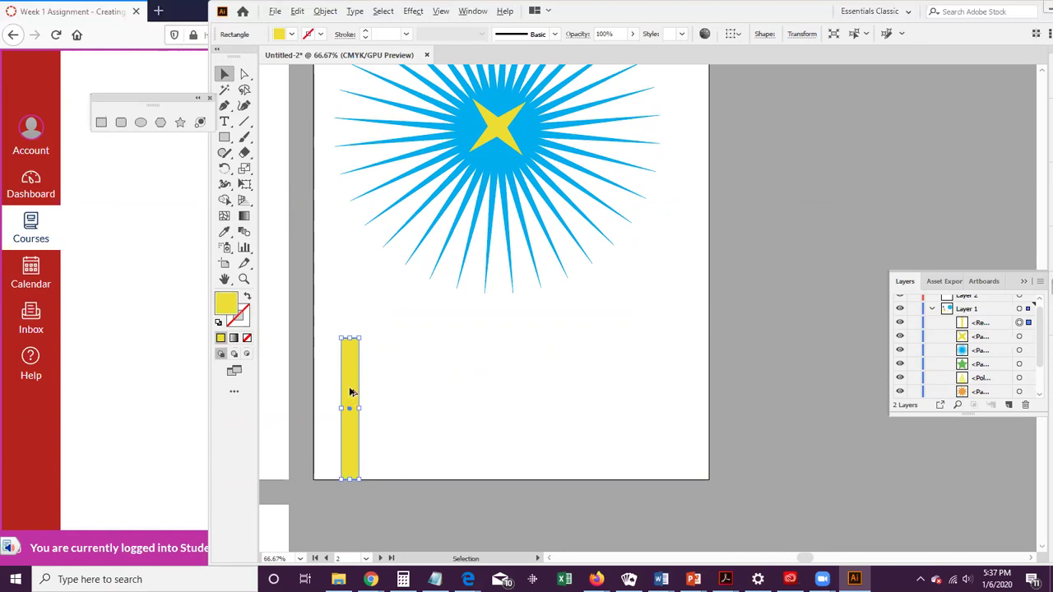
Step: Duplicate the yellow rectangle into a row of thirteen across the artboard's bottom, starting close to its left edge
left_click_drag(350, 392, 633, 385)
left_click_drag(648, 383, 693, 384)
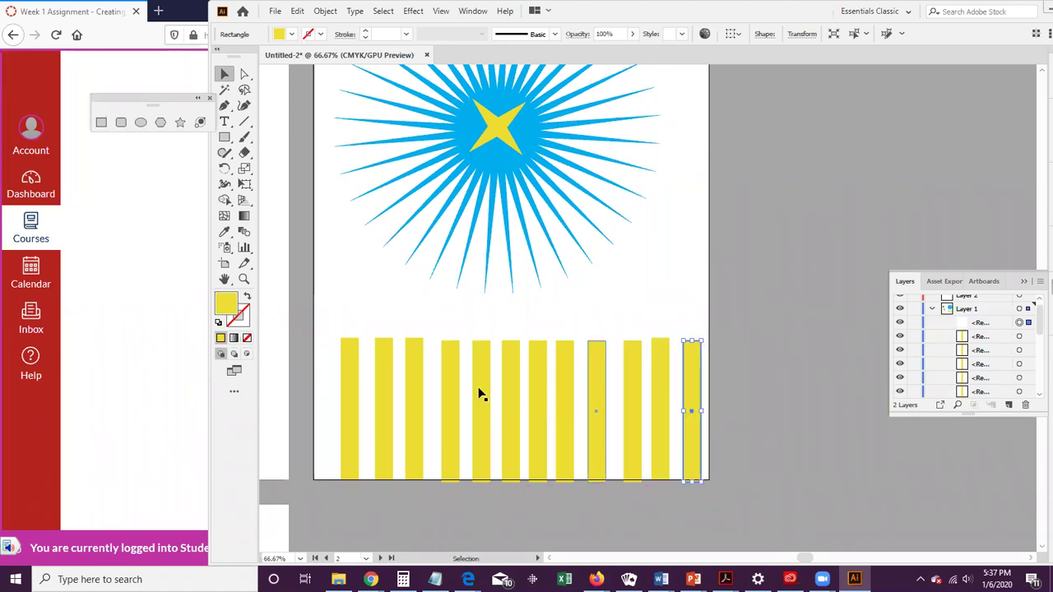
left_click_drag(349, 380, 326, 380)
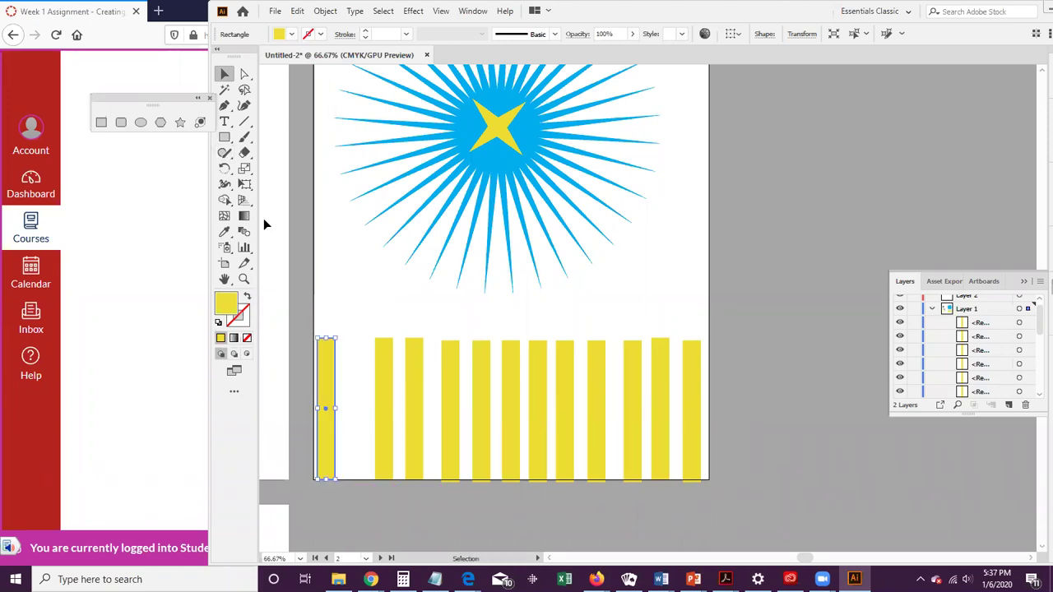
left_click_drag(328, 377, 353, 378)
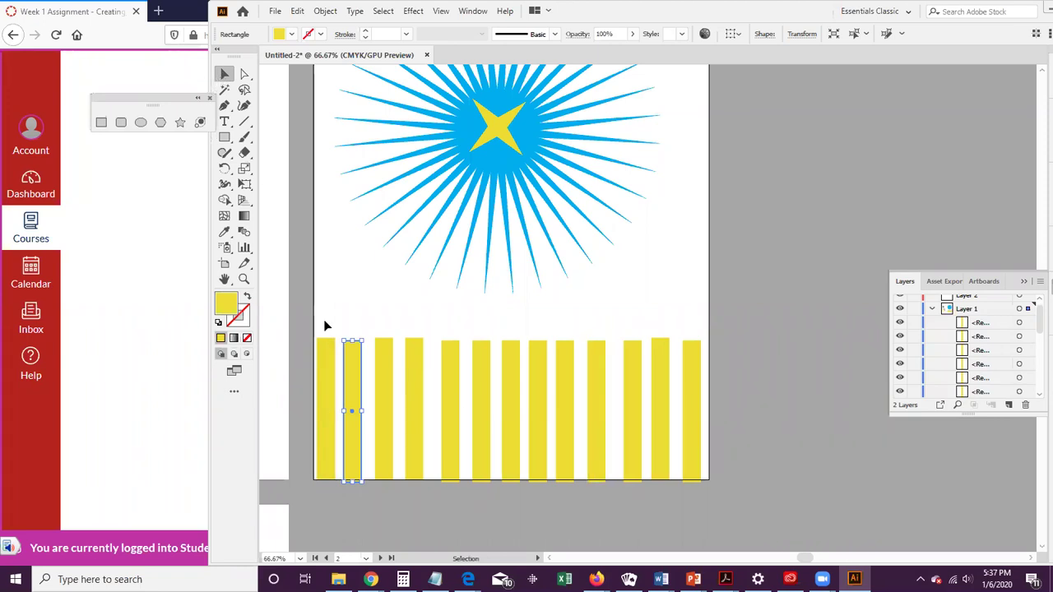
Step: Select all the yellow rectangles and display the Align options in a floating panel beside the artboard
left_click_drag(311, 318, 718, 498)
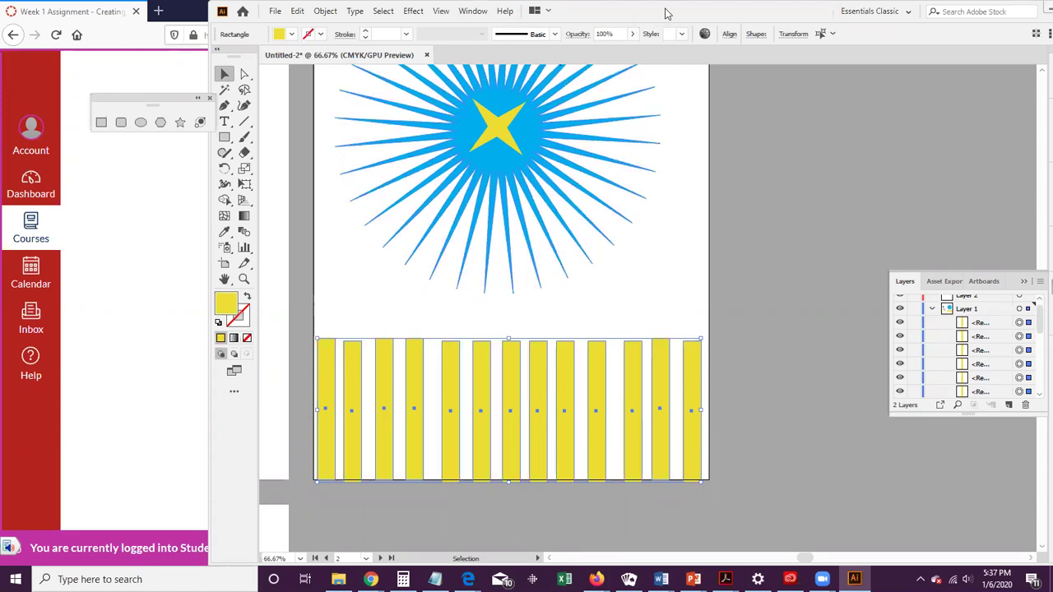
left_click_drag(666, 14, 485, 14)
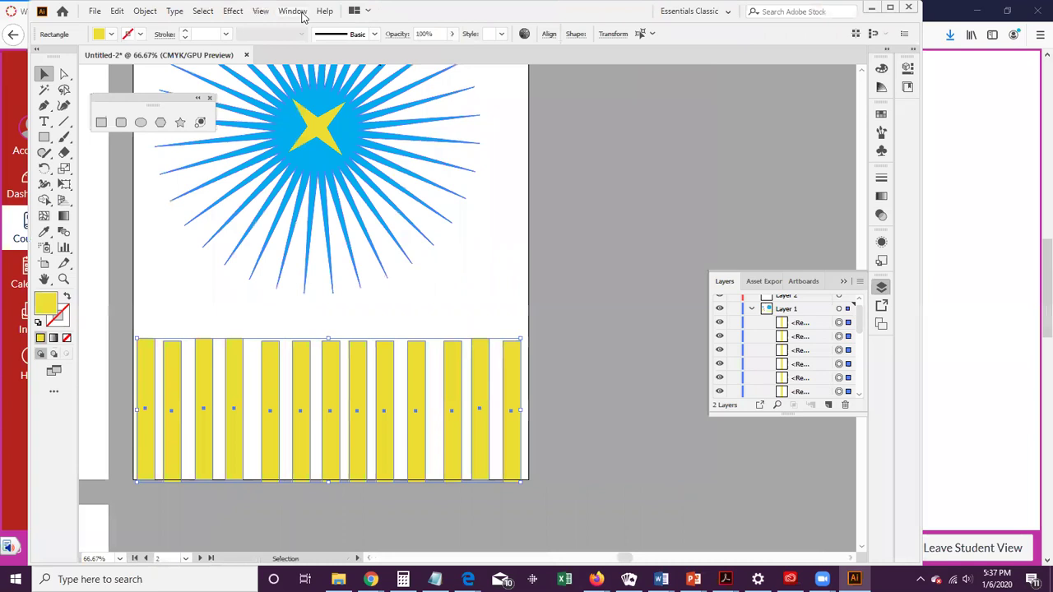
left_click(292, 11)
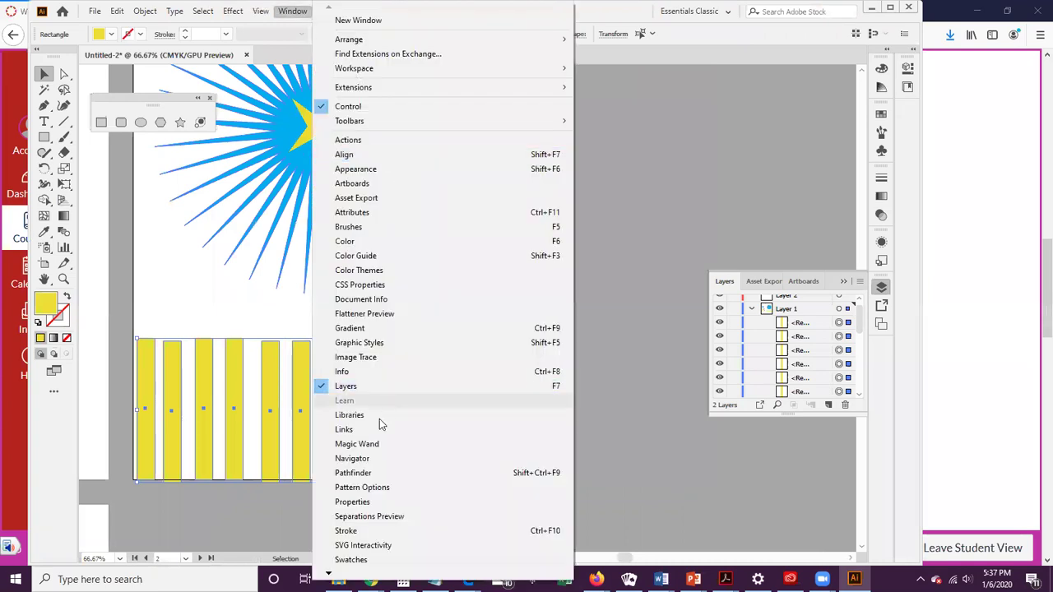
left_click(381, 474)
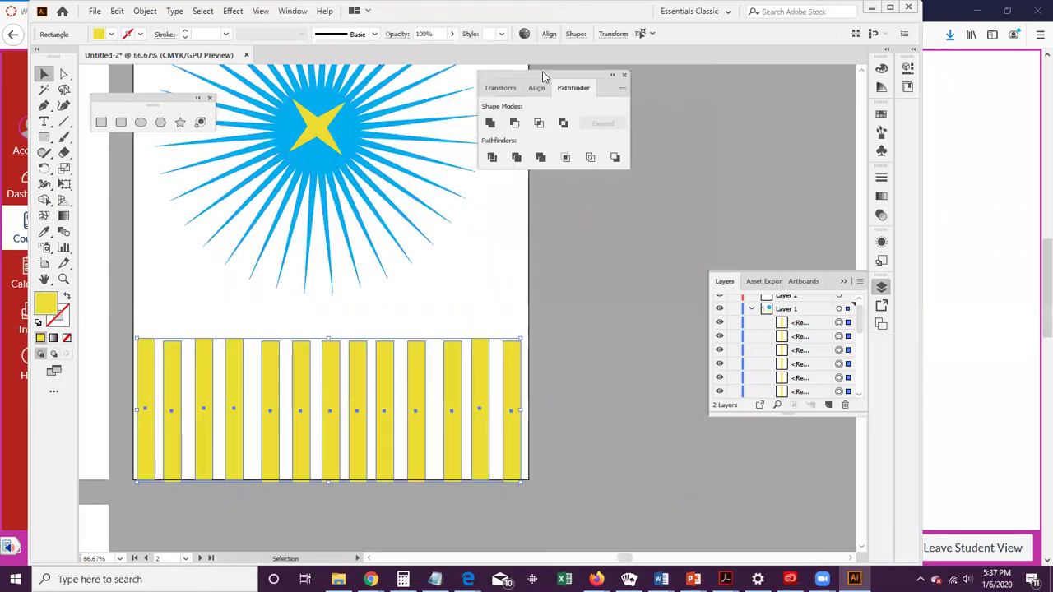
left_click_drag(560, 75, 732, 116)
left_click(705, 130)
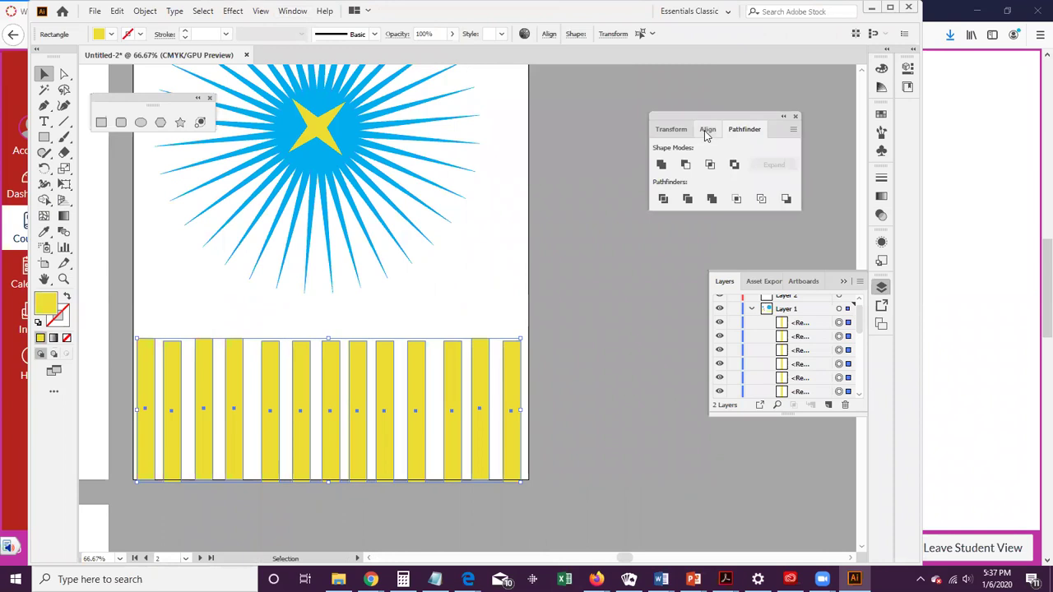
left_click(705, 130)
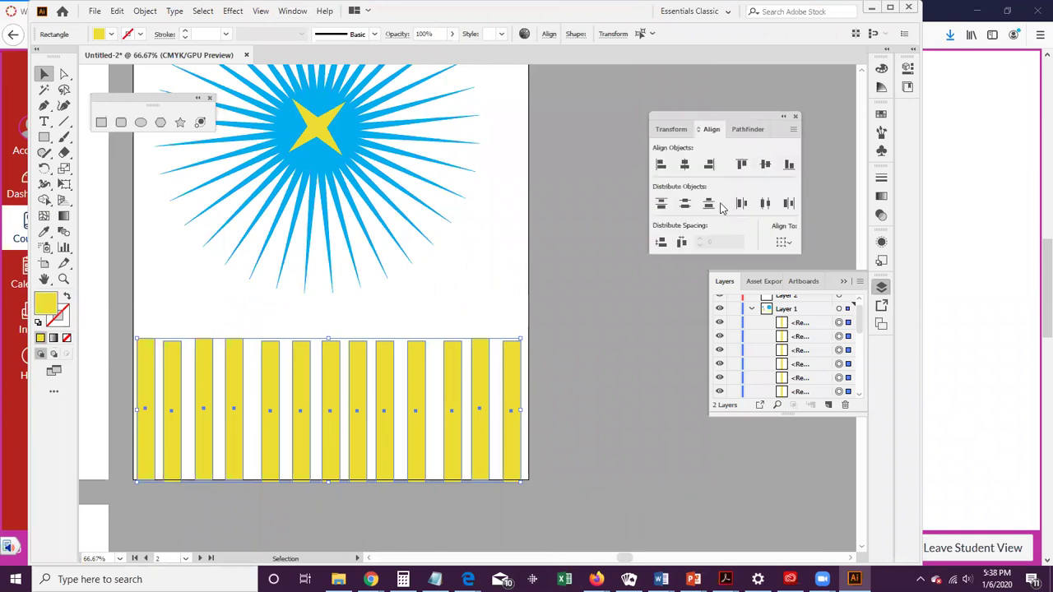
Step: Align the rectangles' top edges, distribute their horizontal spacing evenly, and nudge the whole row slightly to the right
left_click(742, 165)
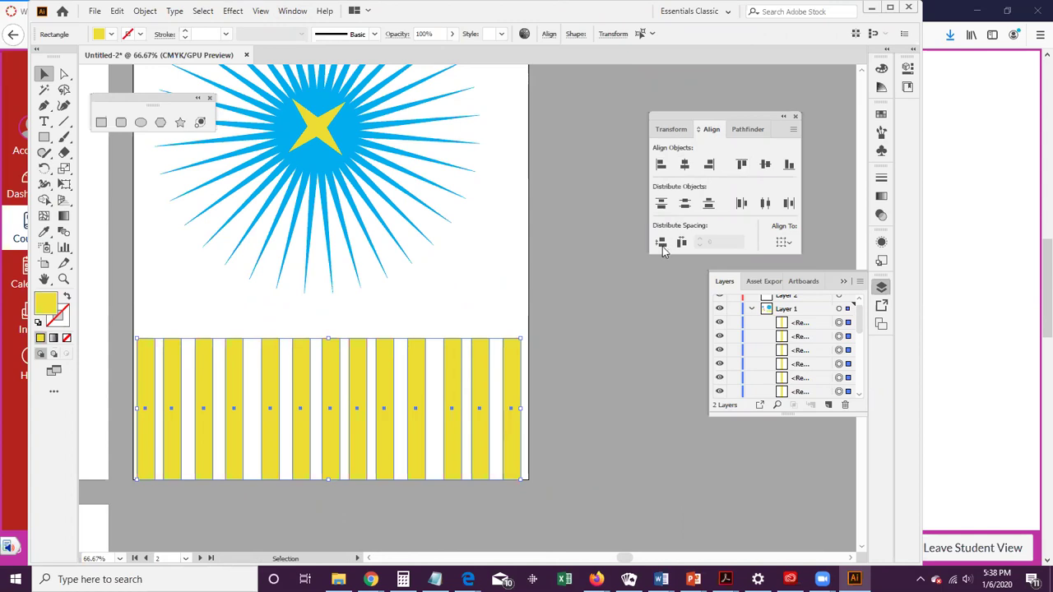
left_click(681, 243)
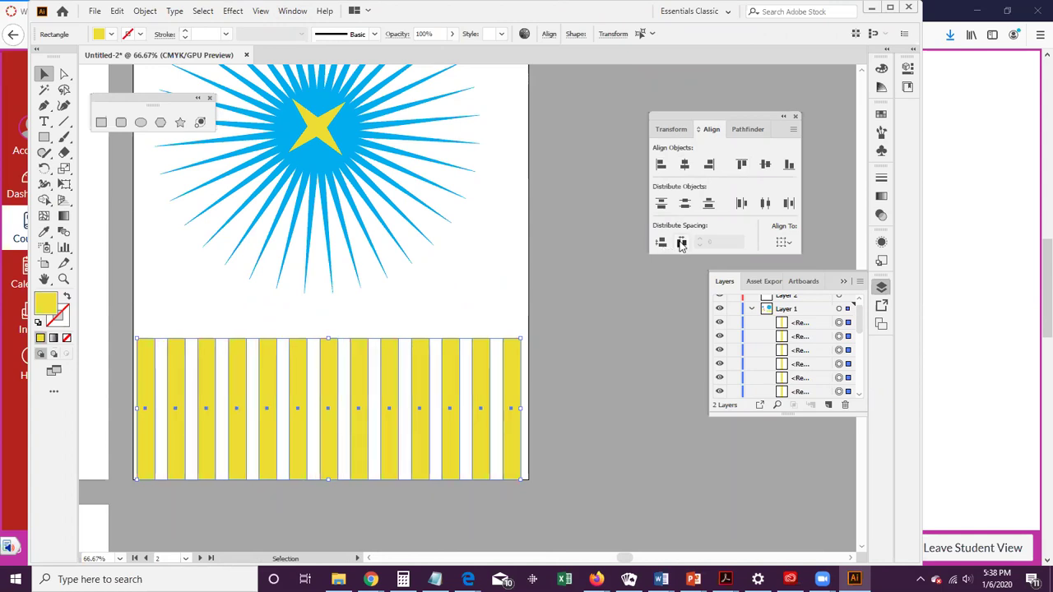
left_click(610, 442)
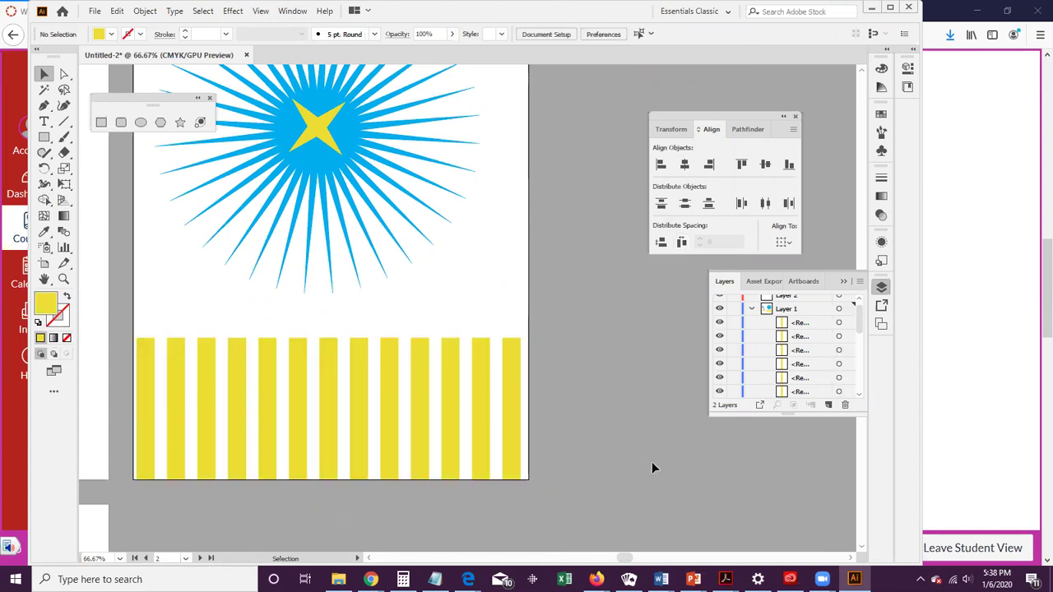
left_click_drag(136, 325, 525, 459)
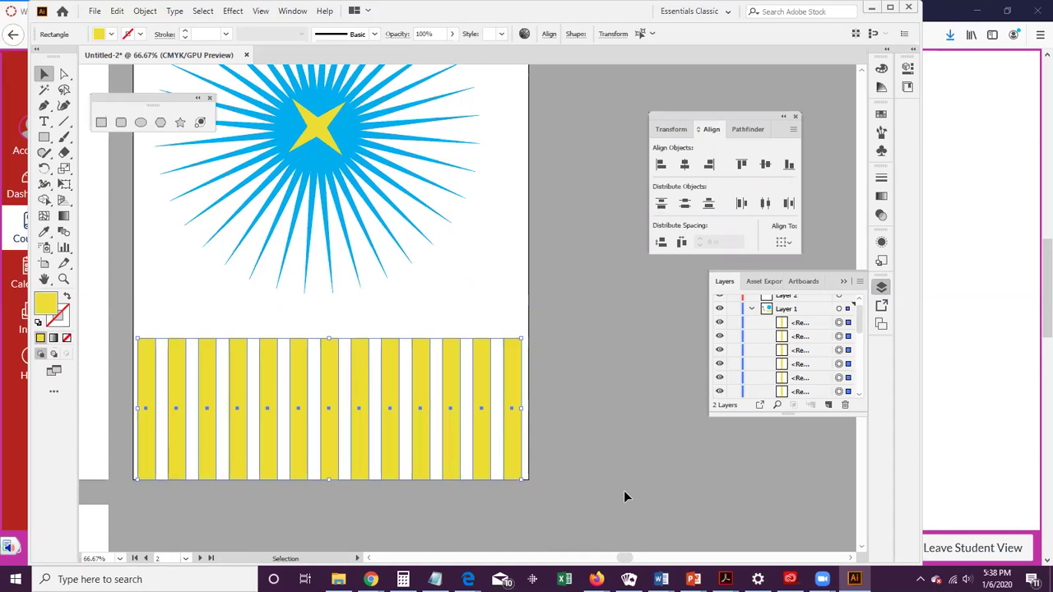
left_click(598, 383)
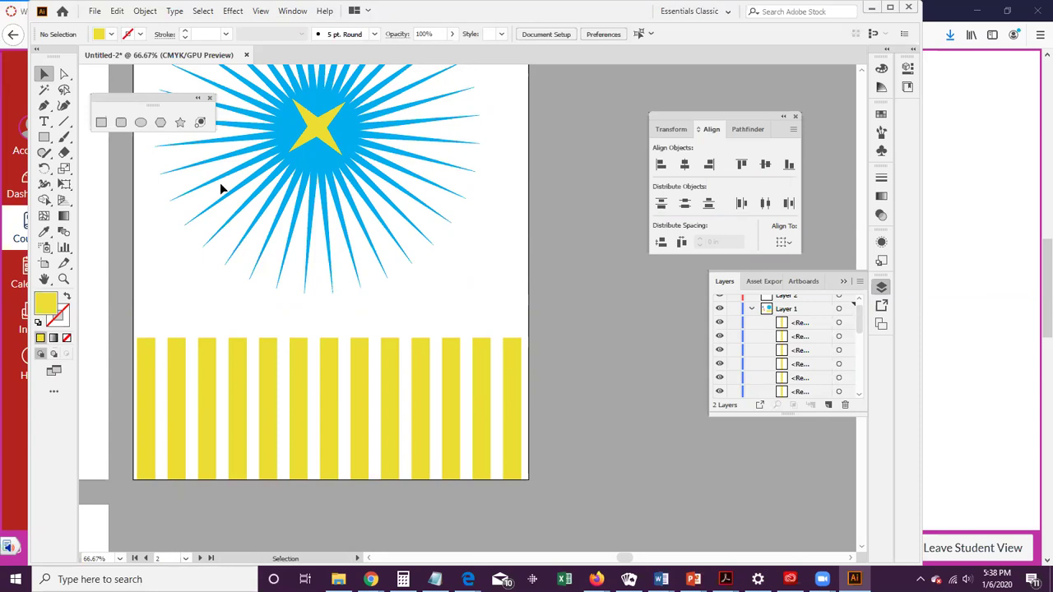
Step: Move the Illustrator window aside and bring up the assignment page to check the Artboard 2 requirements
double_click(447, 14)
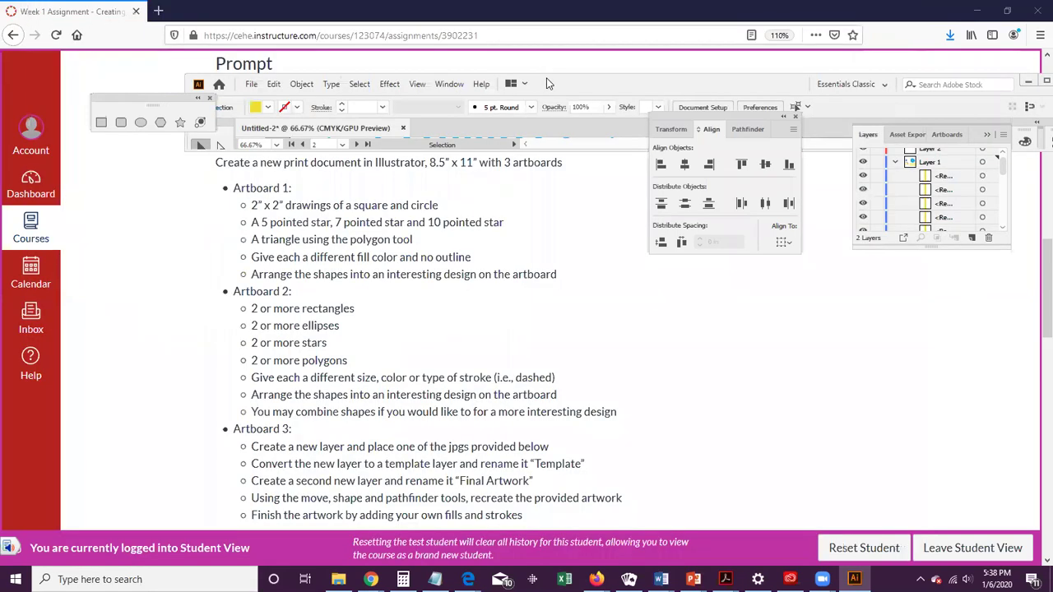
left_click_drag(550, 89, 497, 131)
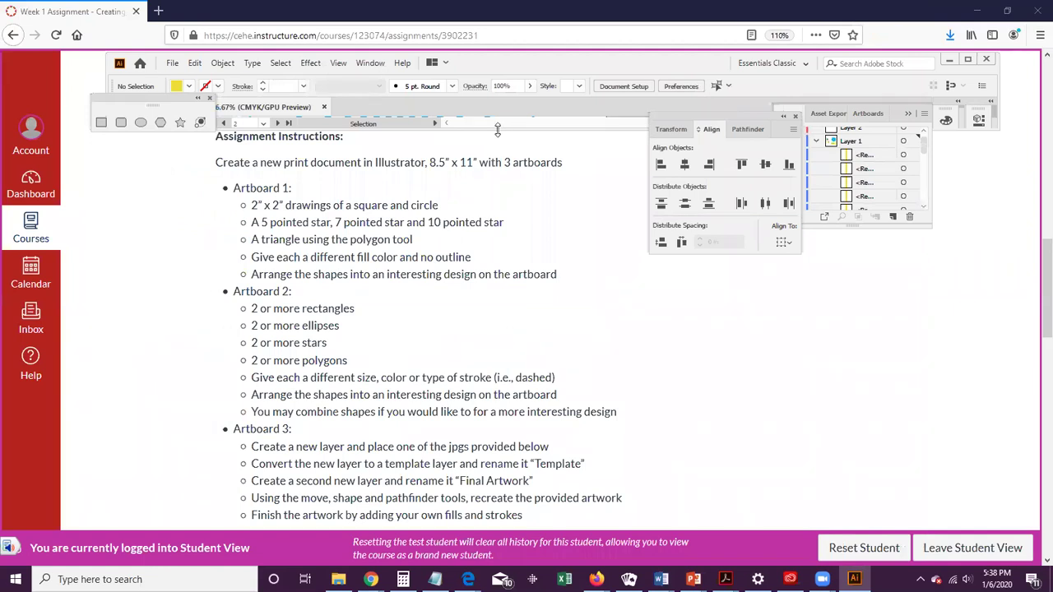
left_click_drag(497, 132, 471, 3)
left_click_drag(526, 22, 634, 22)
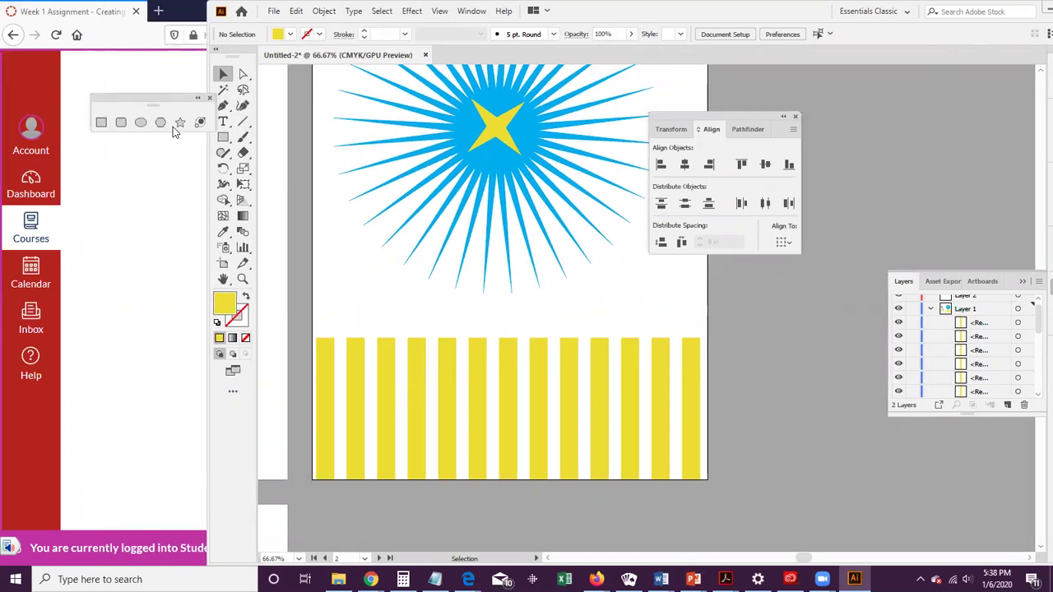
left_click(113, 178)
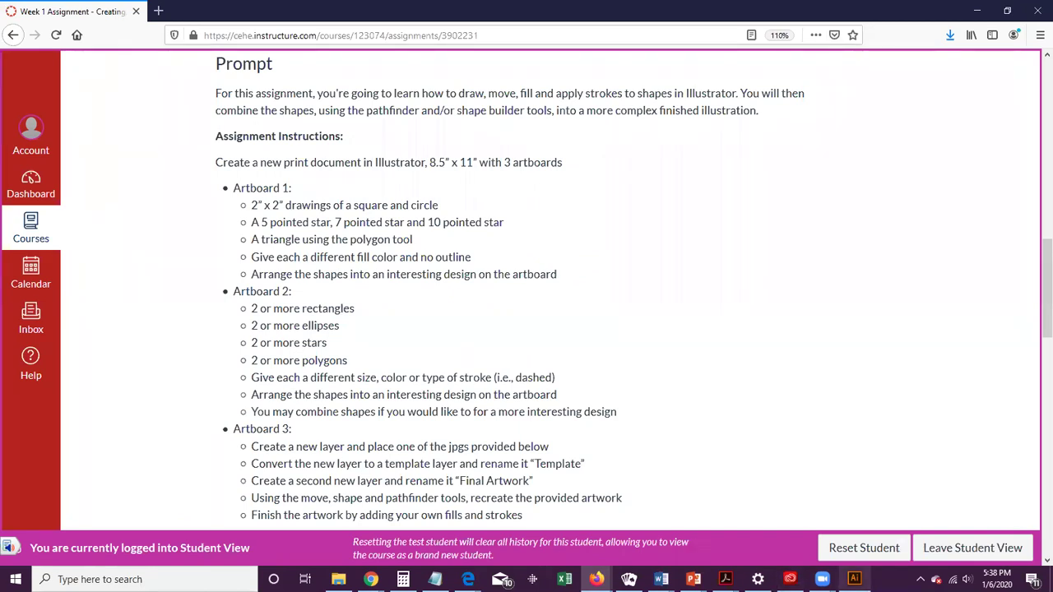
Step: Switch back to Illustrator, fit its window over the browser, and activate the Ellipse tool for the second artboard
mouse_move(855, 578)
left_click(867, 560)
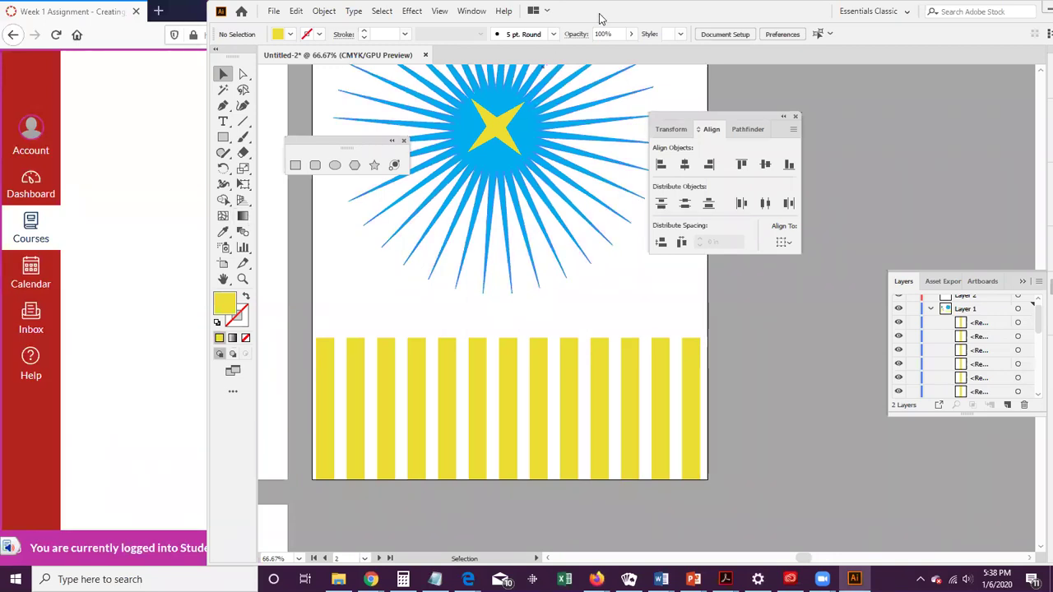
double_click(538, 55)
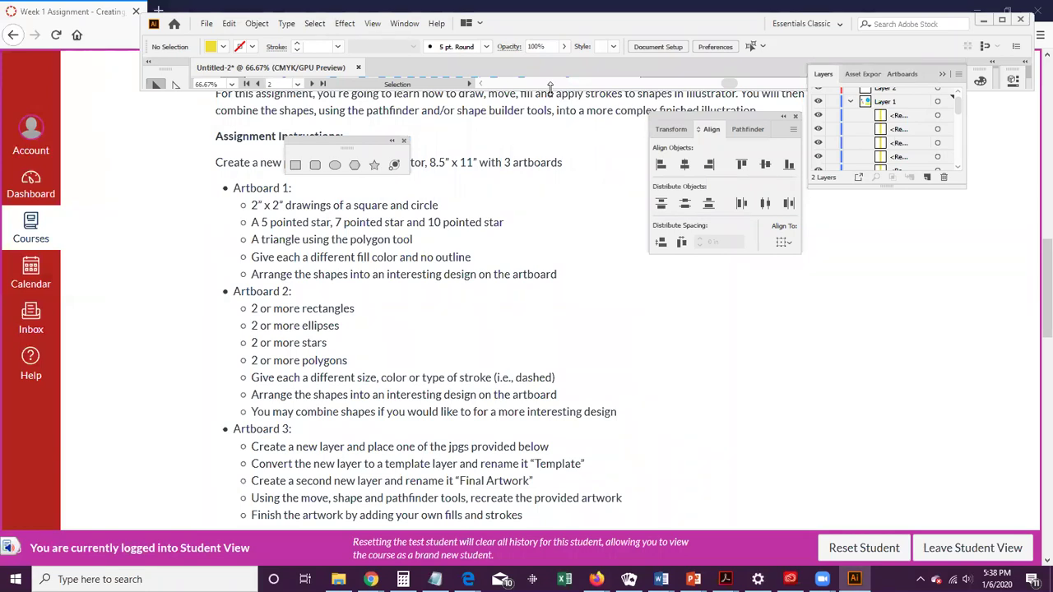
double_click(550, 86)
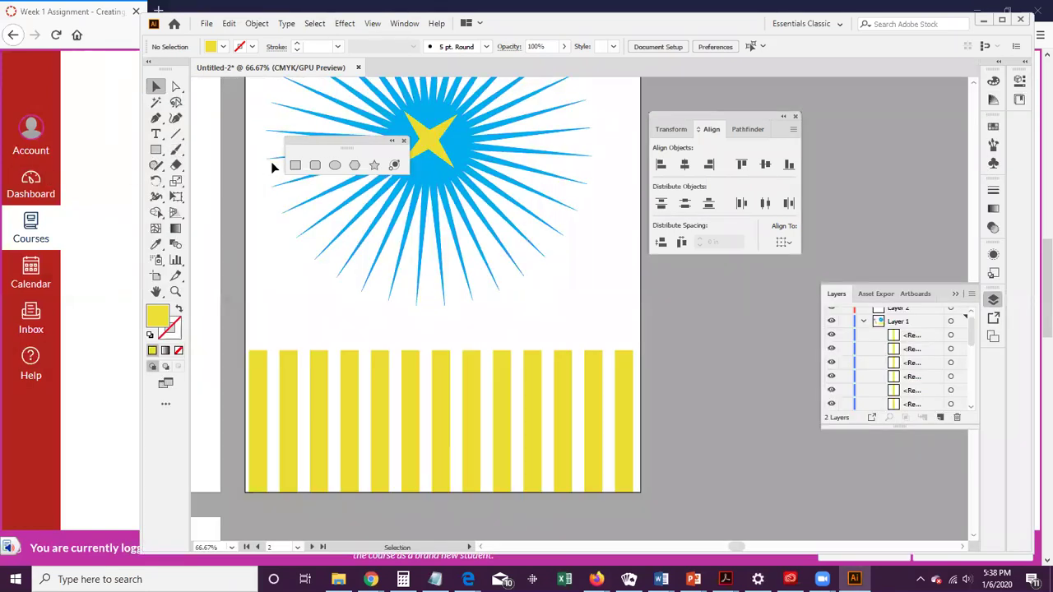
left_click(335, 165)
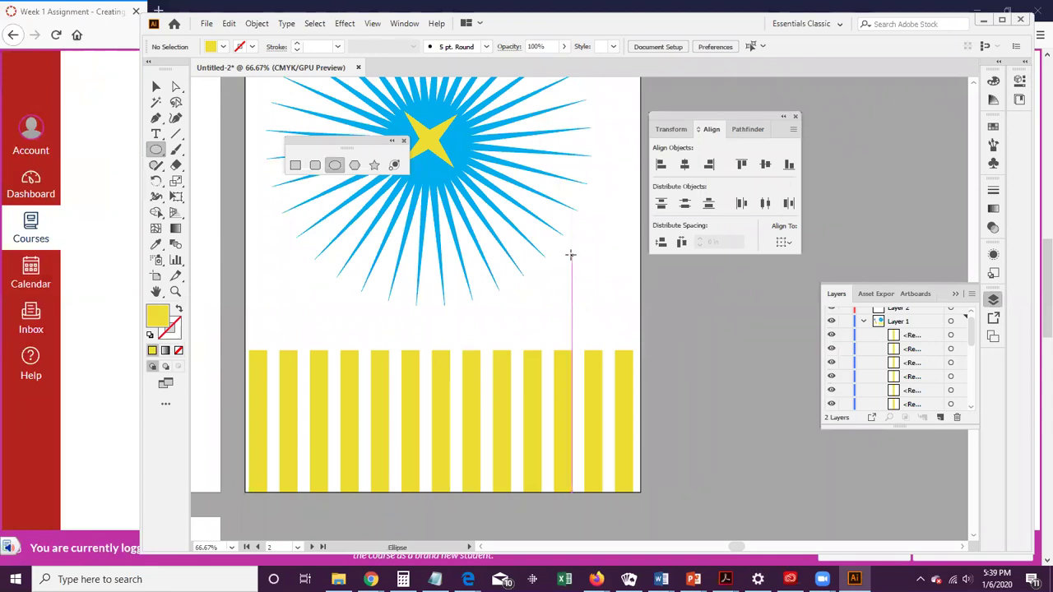
Step: Draw a yellow circle at the artboard's right edge and move it onto the starburst's lower-right rays
left_click_drag(571, 255, 683, 360)
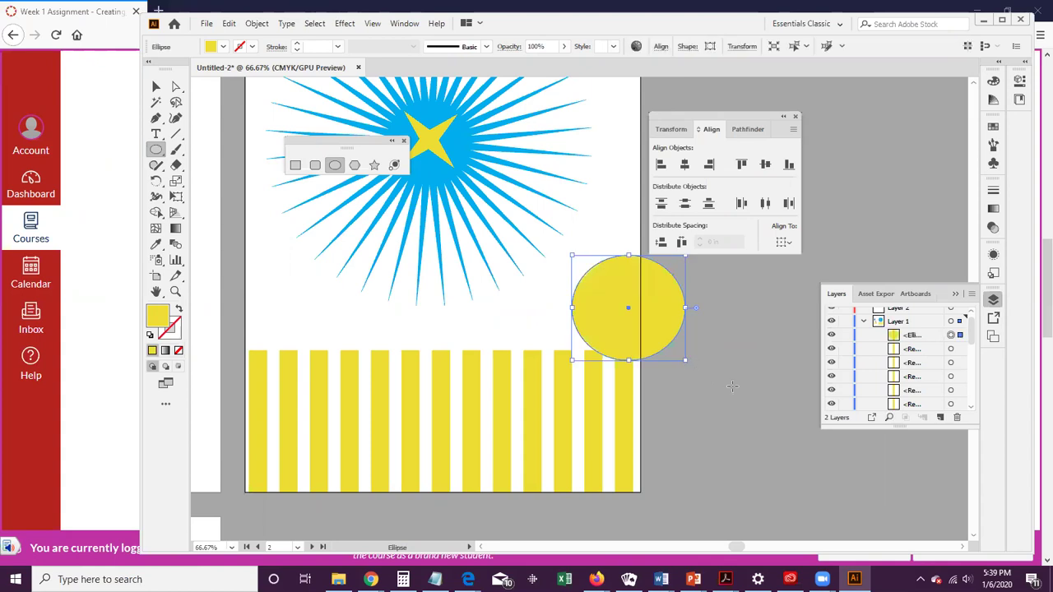
left_click(157, 88)
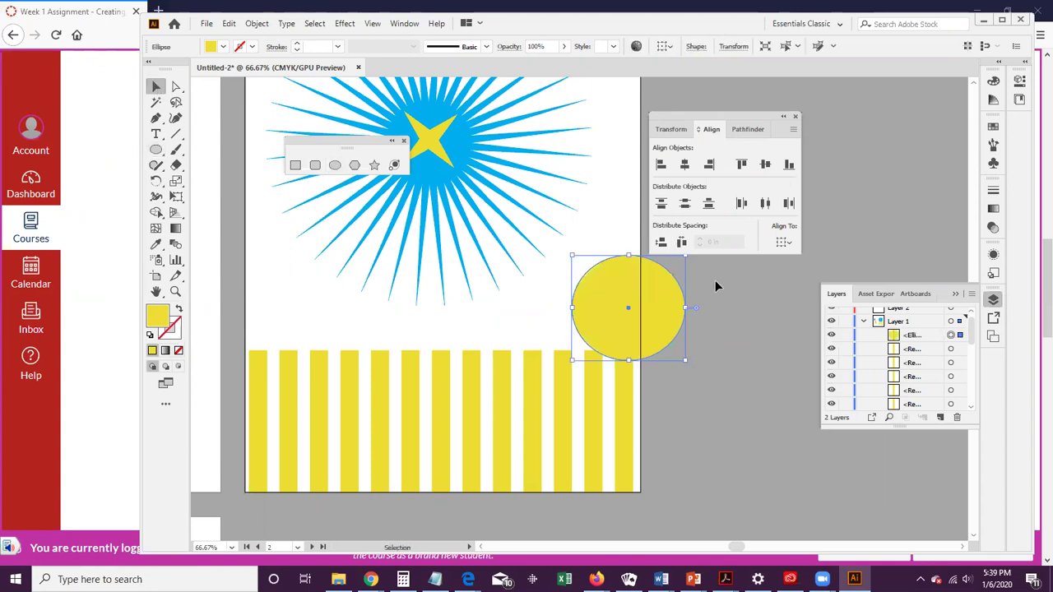
left_click_drag(680, 288, 582, 266)
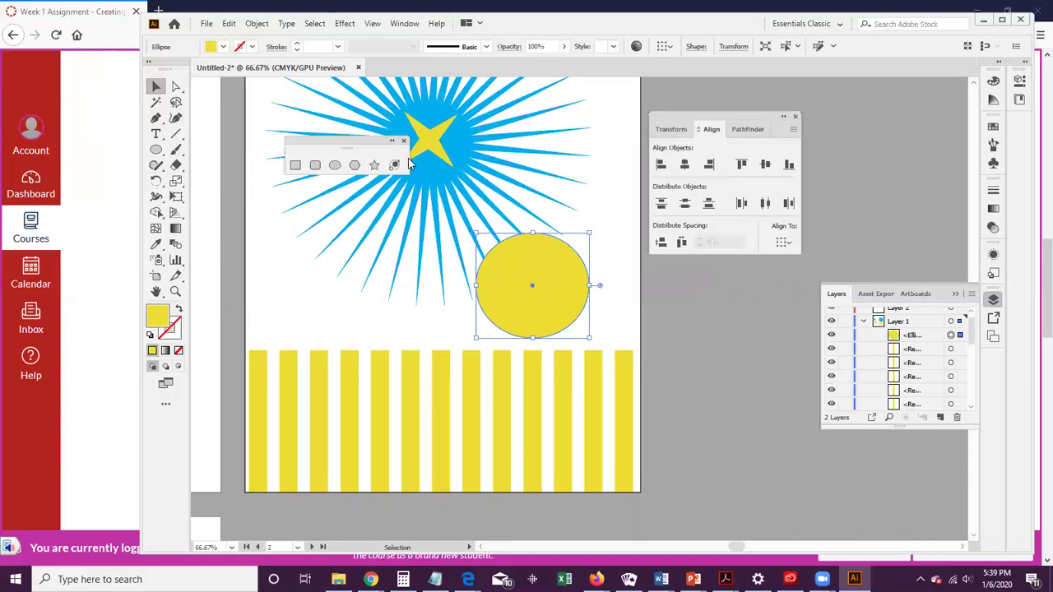
Step: Draw a smaller yellow circle over the first one and centre it inside the larger circle
left_click(334, 166)
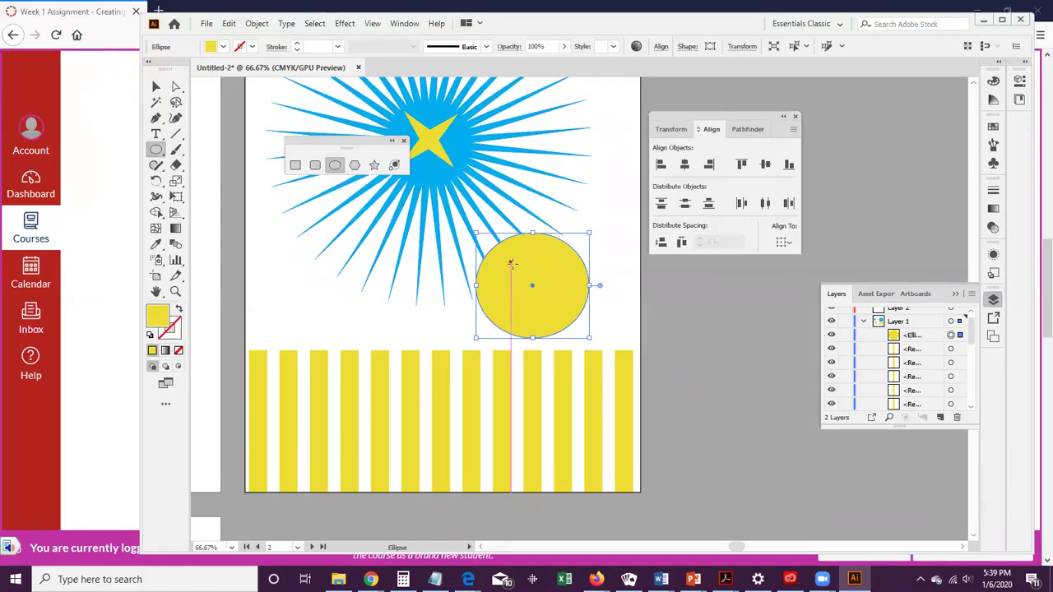
left_click_drag(517, 264, 603, 335)
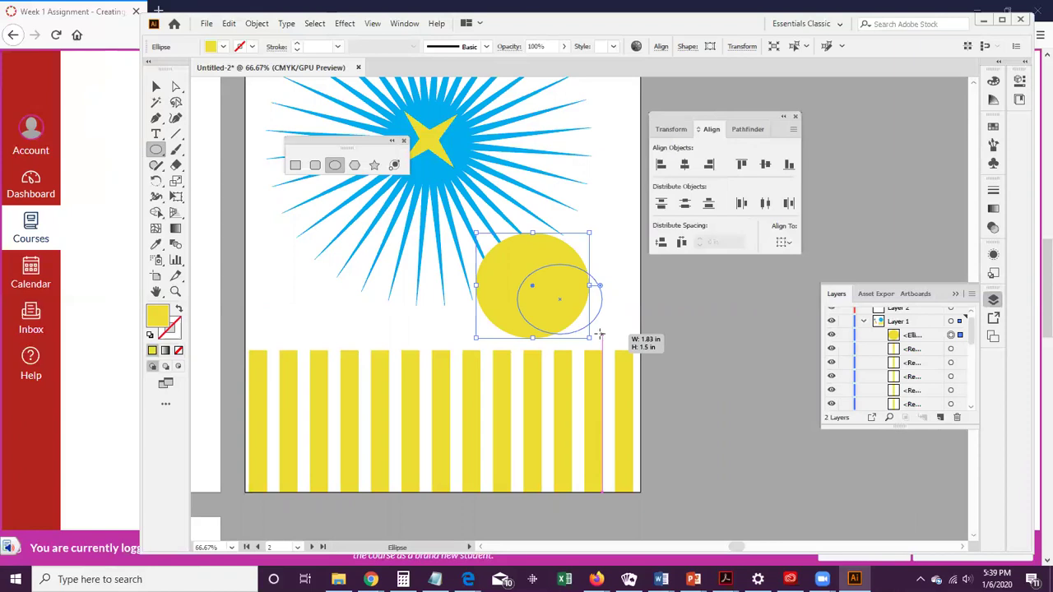
left_click_drag(599, 335, 595, 335)
left_click(156, 86)
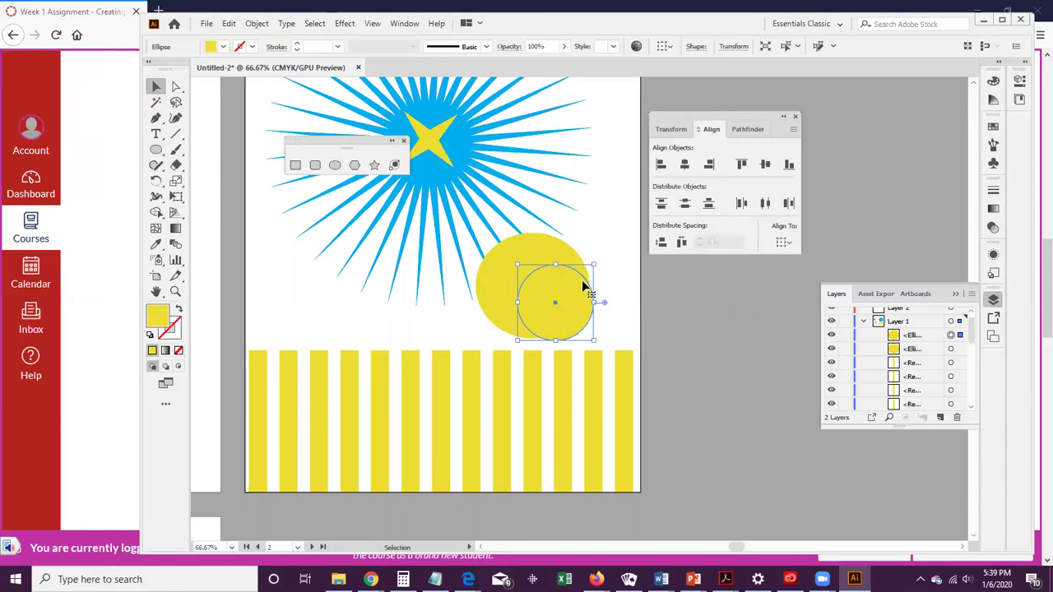
left_click_drag(583, 274, 560, 258)
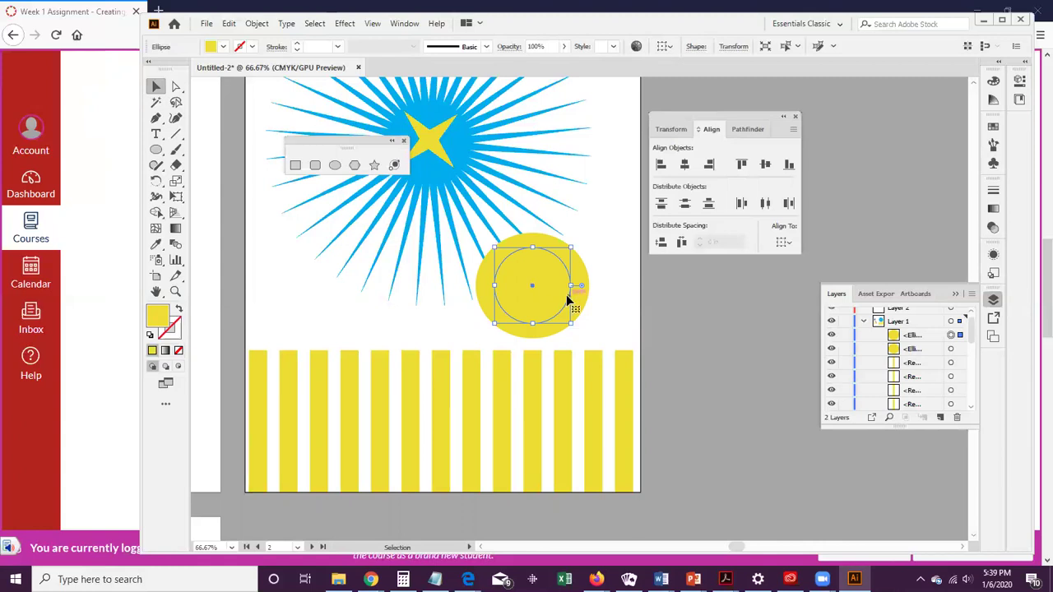
left_click_drag(567, 295, 569, 296)
Step: Fill the inner circle with orange #EAA936 and turn the fill into a linear gradient from that orange to black
left_click_drag(601, 30, 473, 38)
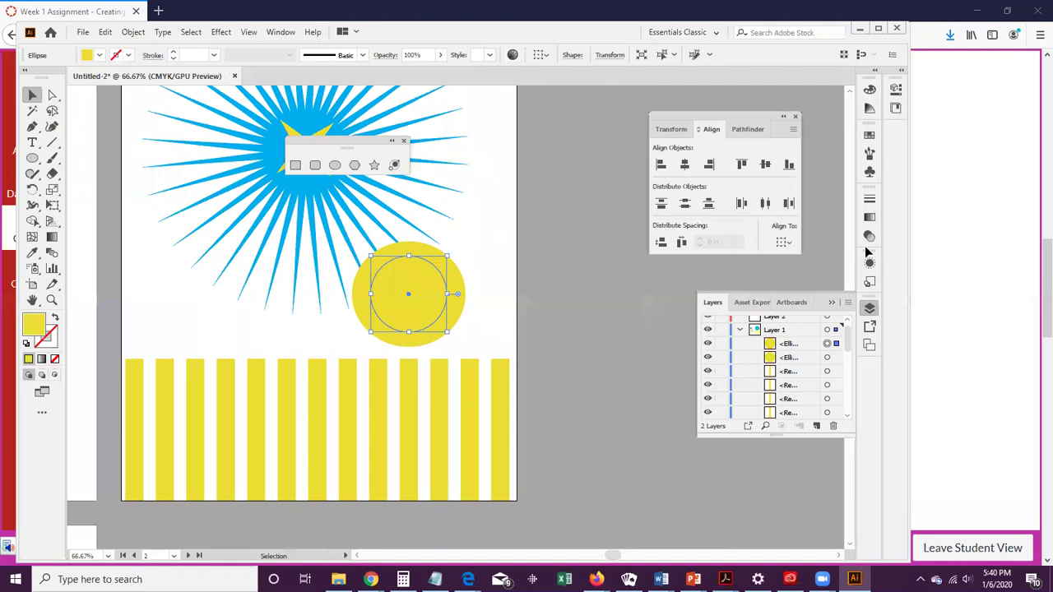
left_click(873, 220)
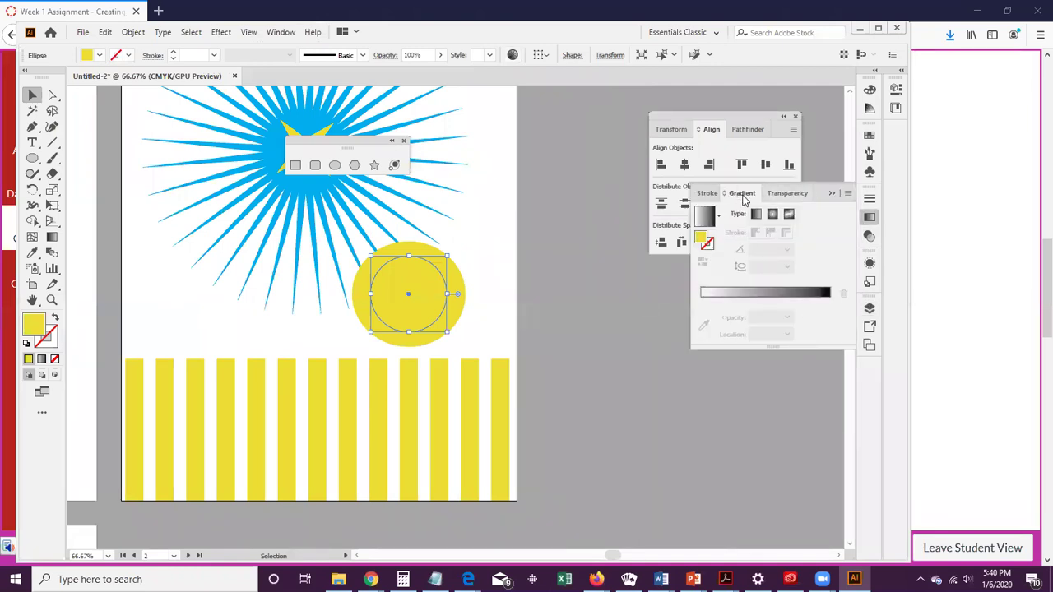
mouse_move(223, 388)
left_mouse_down()
mouse_move(167, 350)
mouse_move(148, 319)
left_mouse_up()
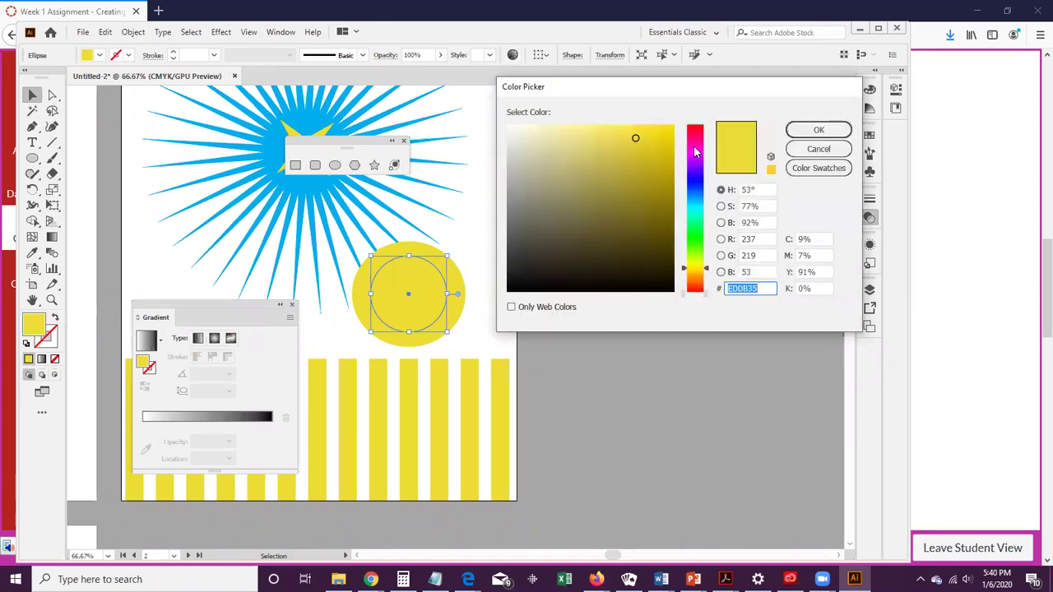
left_click(694, 274)
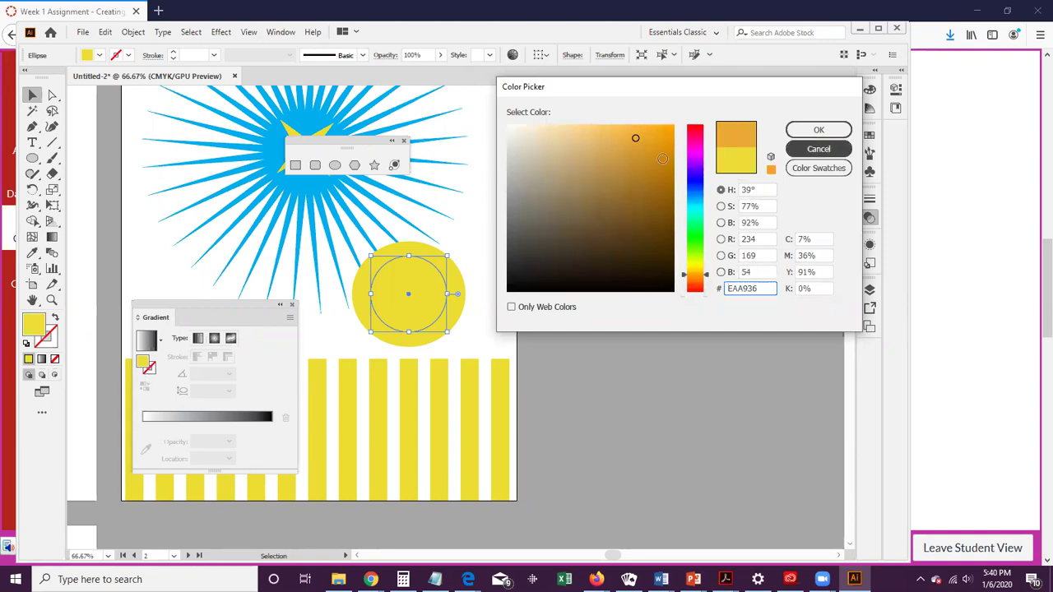
left_click(819, 131)
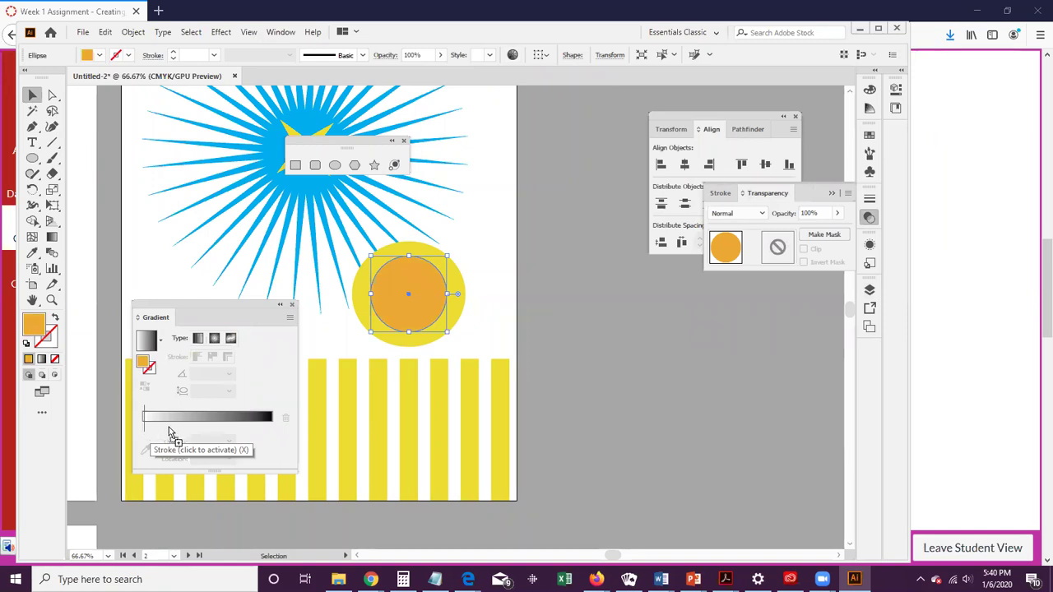
left_click(146, 434)
left_click(197, 418)
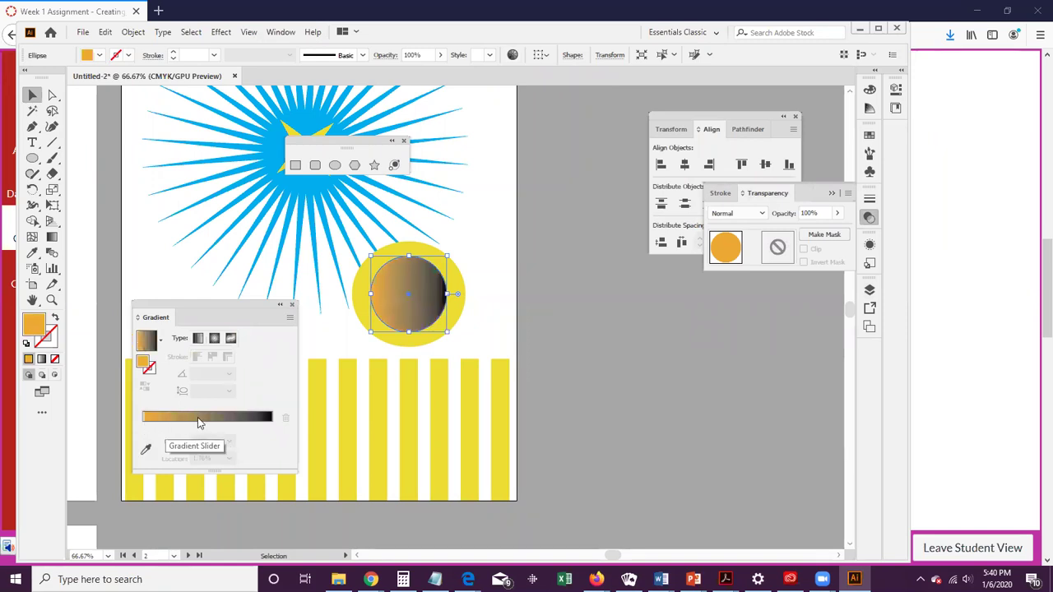
Step: Recolour the gradient's starting stop to a dark burnt orange
double_click(48, 325)
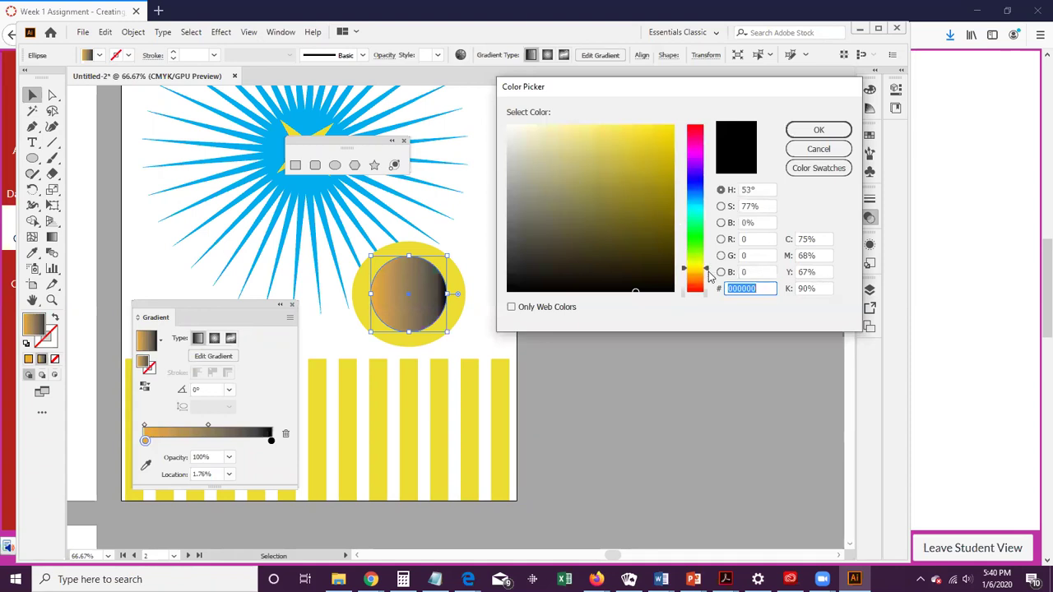
left_click(706, 280)
left_click_drag(658, 216, 661, 149)
left_click(803, 130)
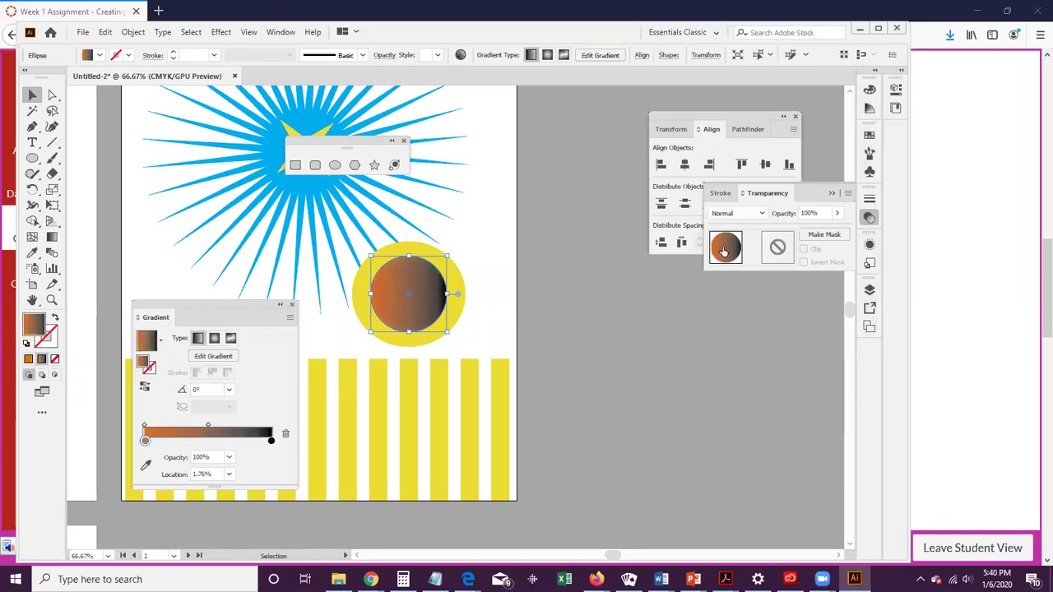
Step: Set the gradient's starting stop to a bright orange with a hue of 28°
double_click(38, 328)
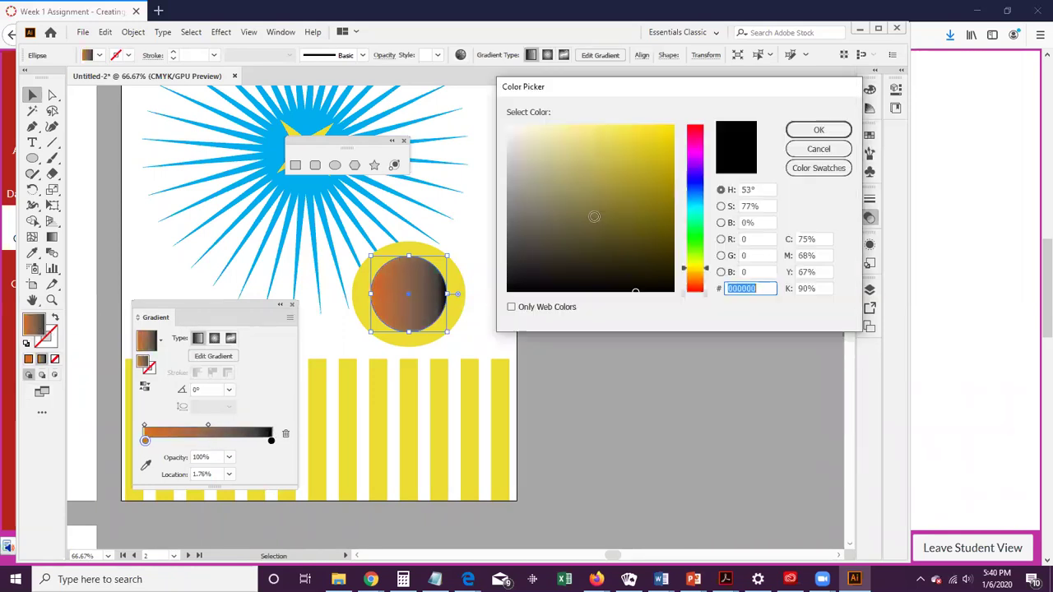
left_click(703, 280)
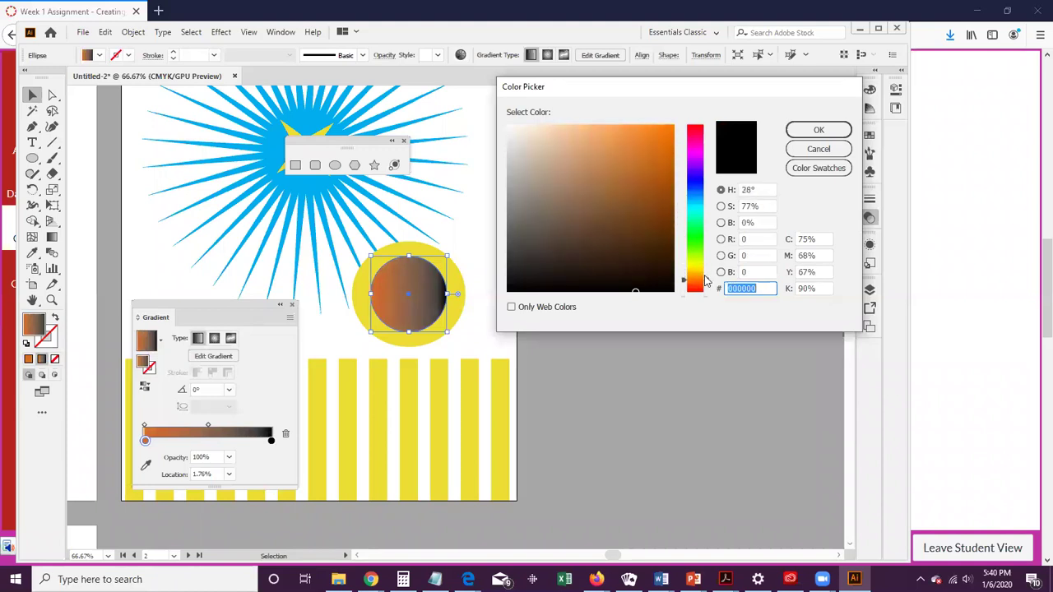
left_click(650, 138)
left_click(818, 130)
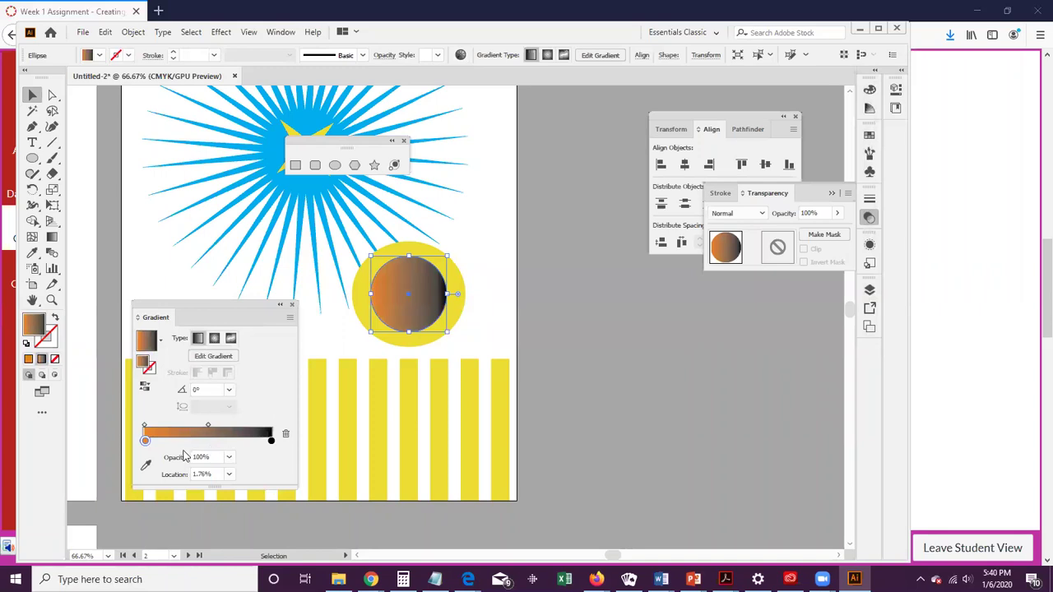
Step: Replace the gradient's black end stop with the light orange swatch
left_click(273, 442)
double_click(273, 441)
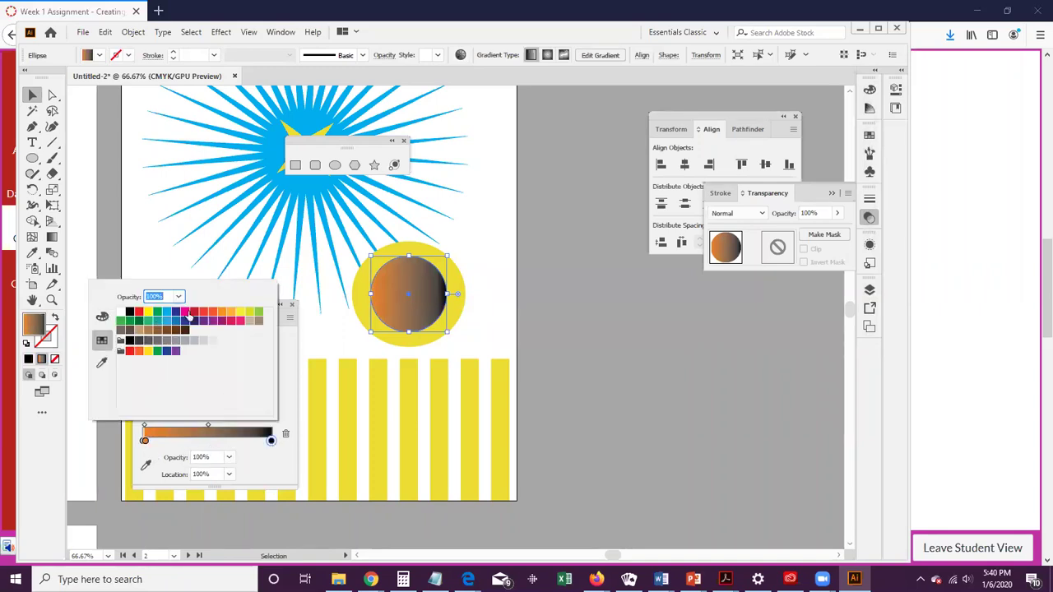
left_click(232, 313)
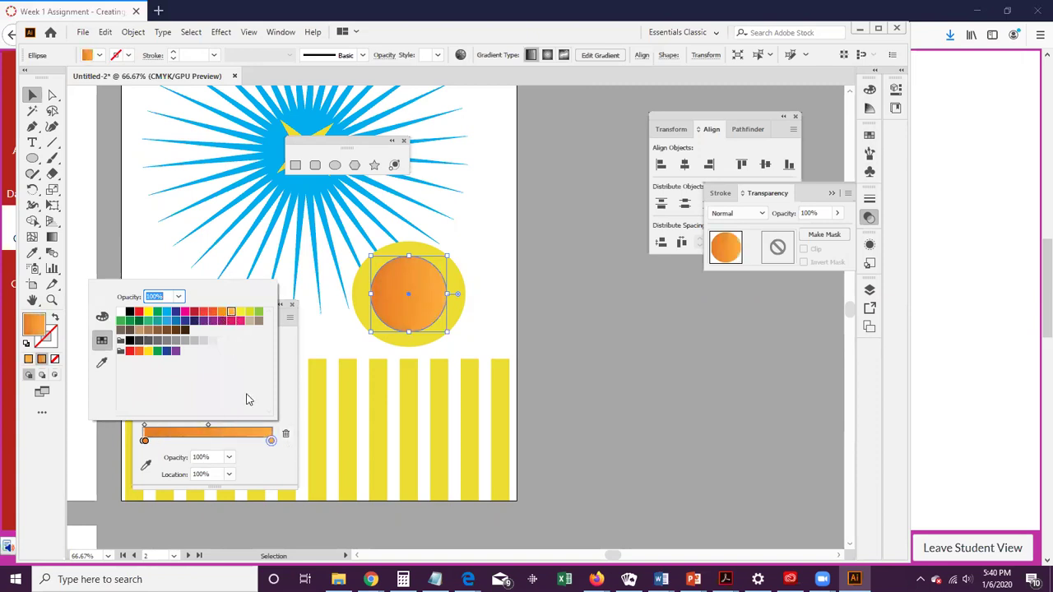
left_click(752, 321)
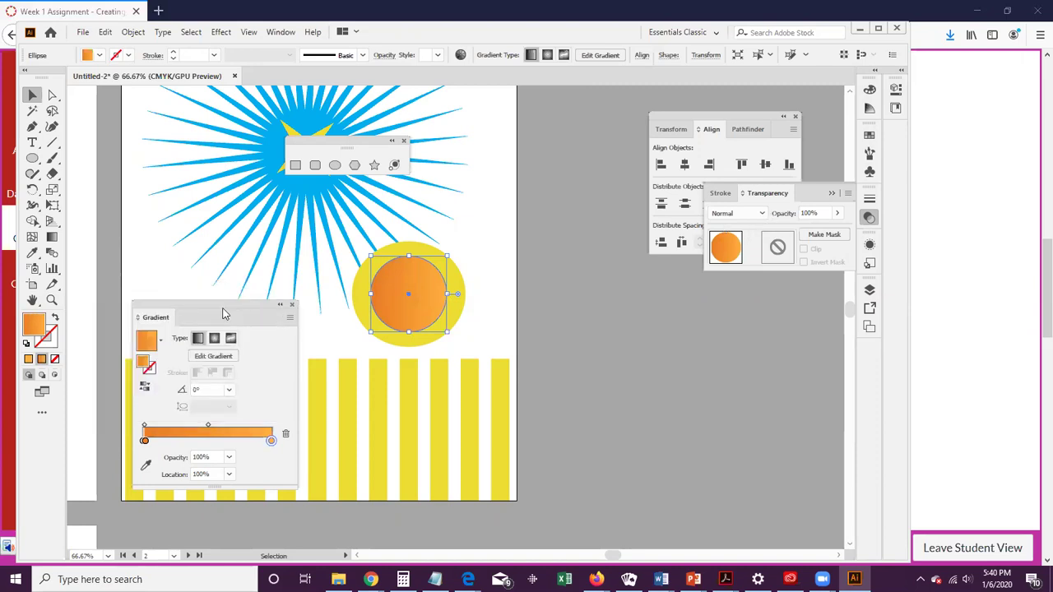
Step: Change the inner circle's gradient to radial and enlarge the circle slightly at its upper-right and lower-left corners
left_click_drag(223, 313, 718, 326)
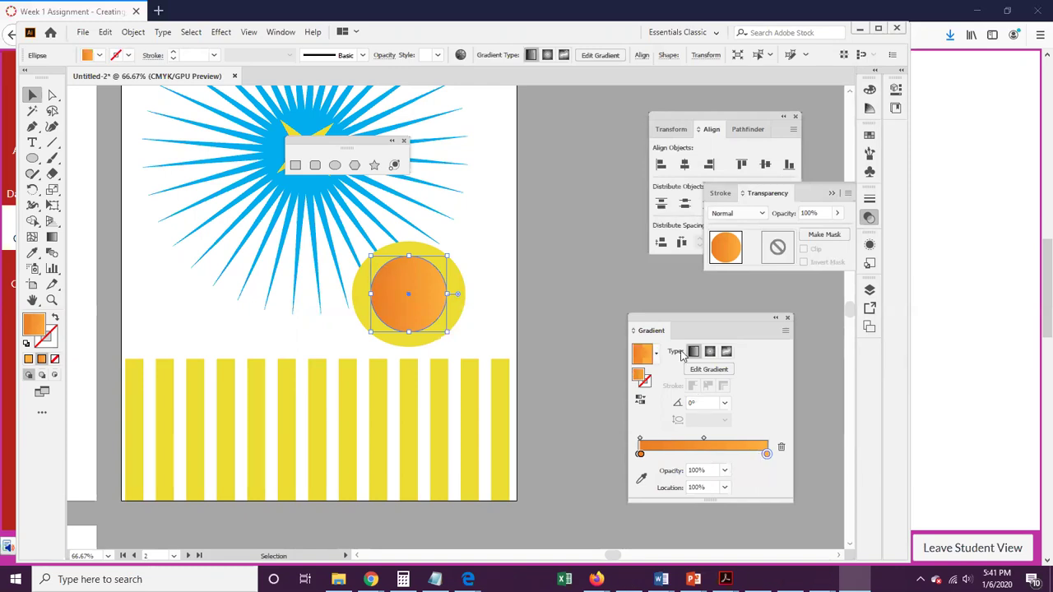
left_click(711, 352)
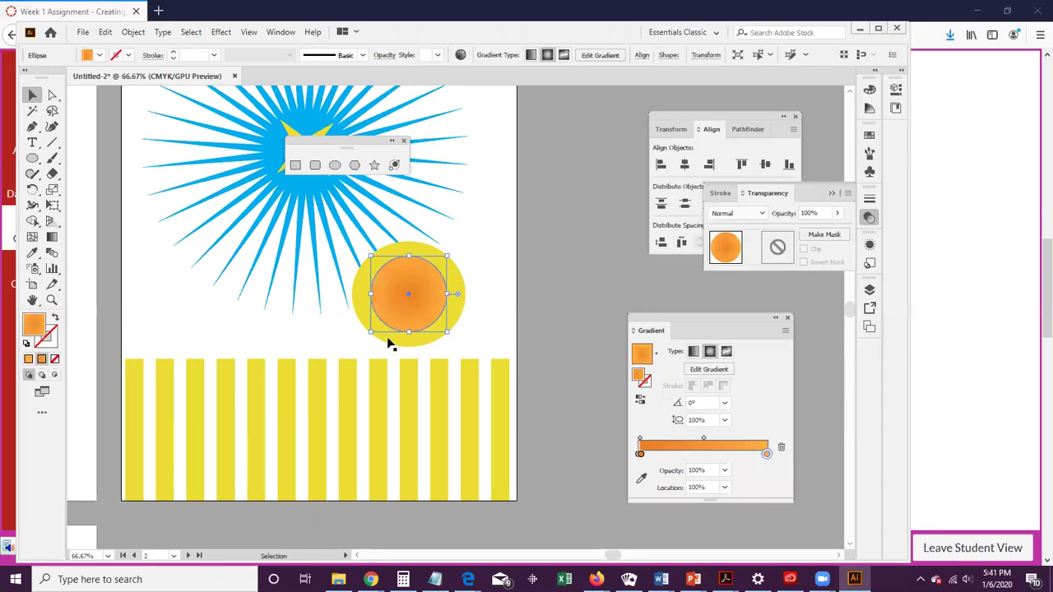
left_click_drag(448, 255, 453, 249)
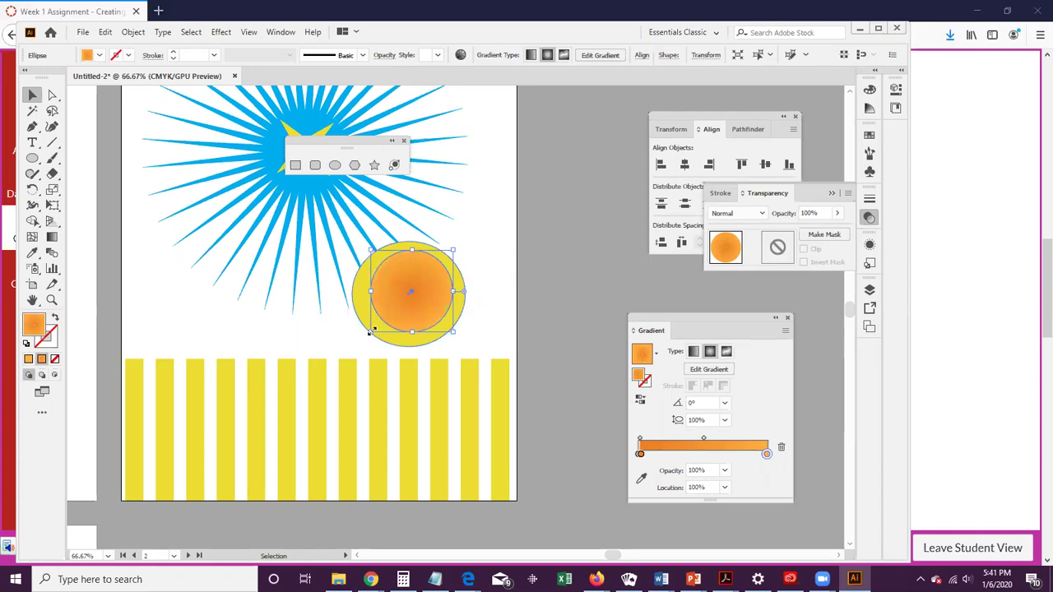
left_click_drag(371, 332, 365, 338)
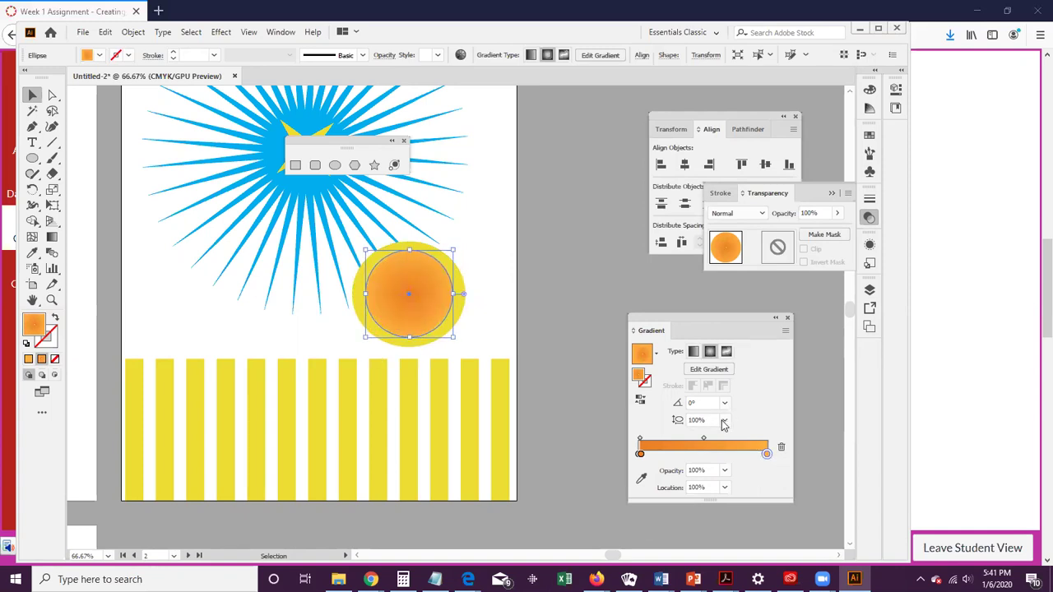
Step: Set the opacity of the radial gradient's outer stop to 40% and deselect the circle
left_click(724, 475)
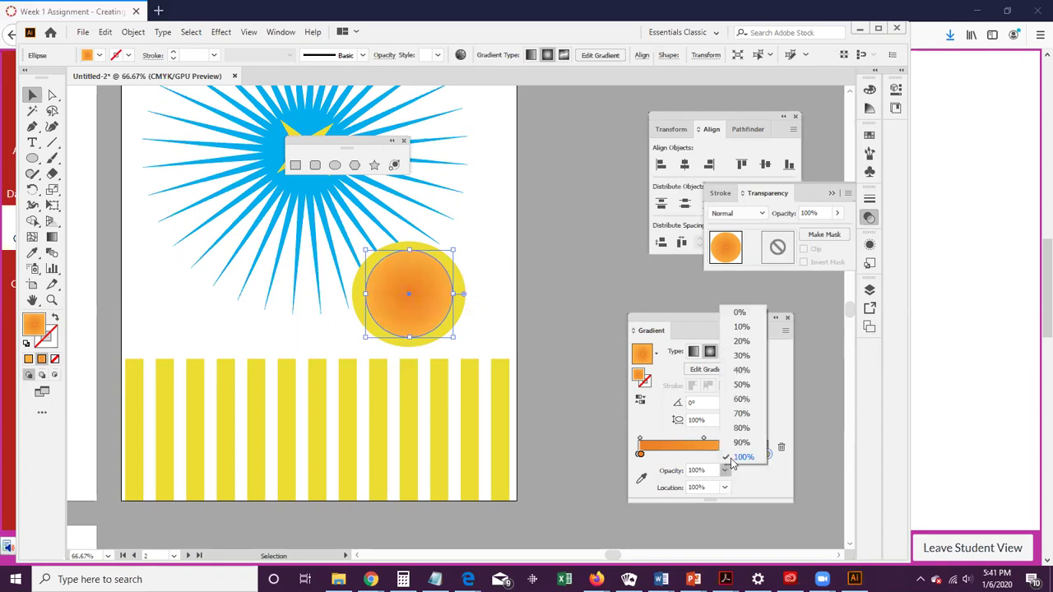
left_click(687, 366)
left_click(579, 354)
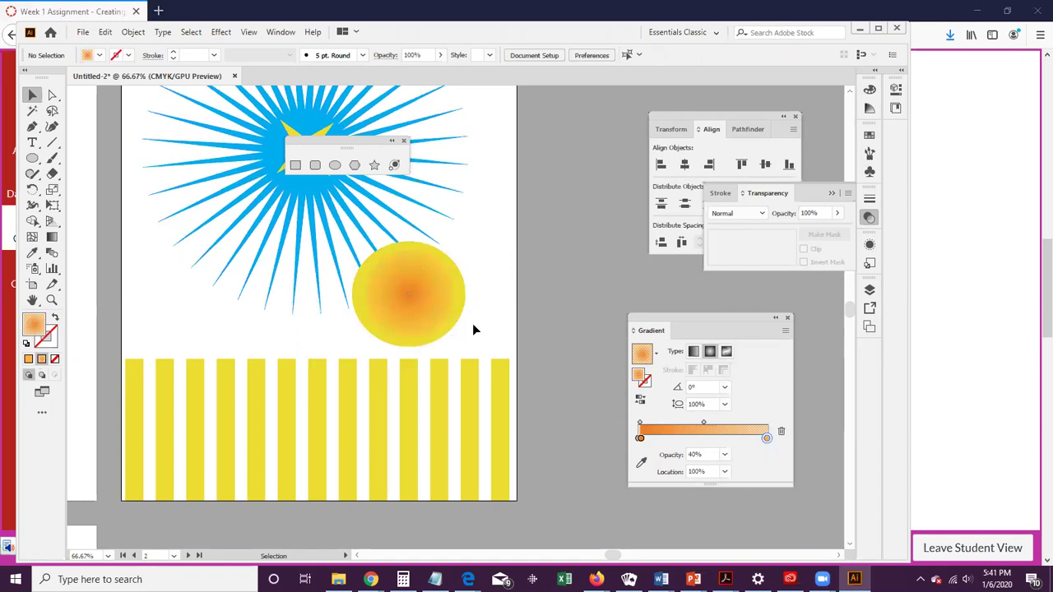
Step: Select the yellow circle and the orange gradient circle together and group them
left_click_drag(481, 326, 412, 296)
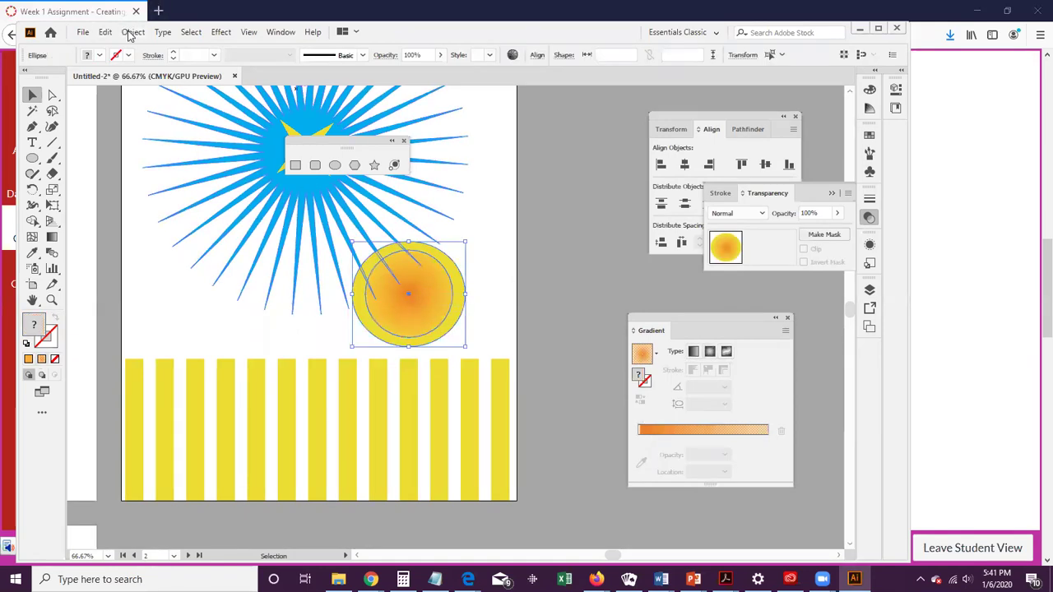
left_click(132, 31)
left_click(150, 95)
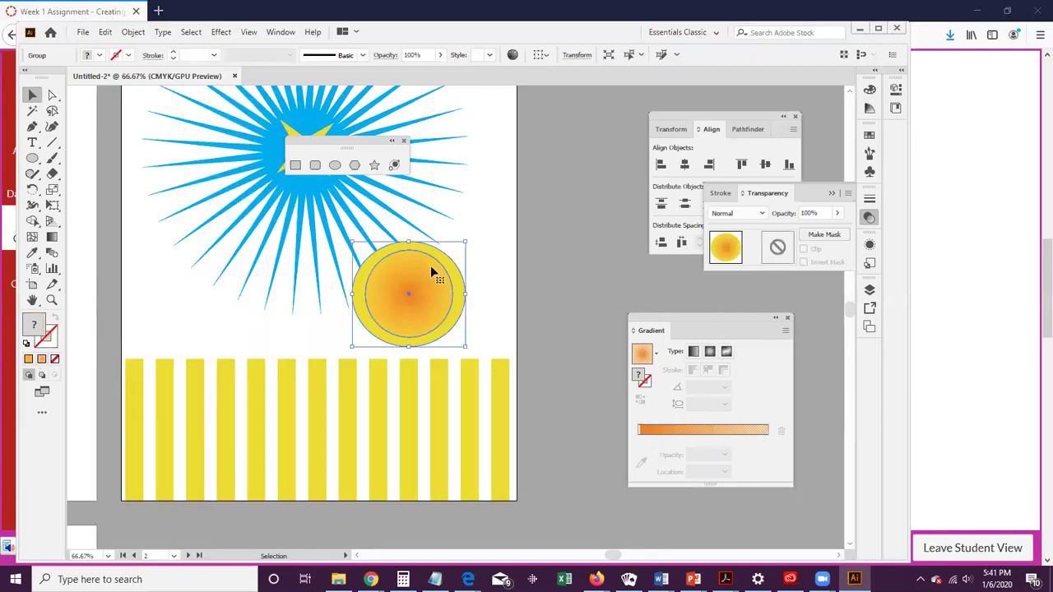
Step: Move the grouped sun to the upper right of the blue starburst and deselect it
left_click_drag(419, 294, 471, 132)
scroll(538, 254, "up", 3)
left_click_drag(447, 225, 433, 158)
left_click(560, 243)
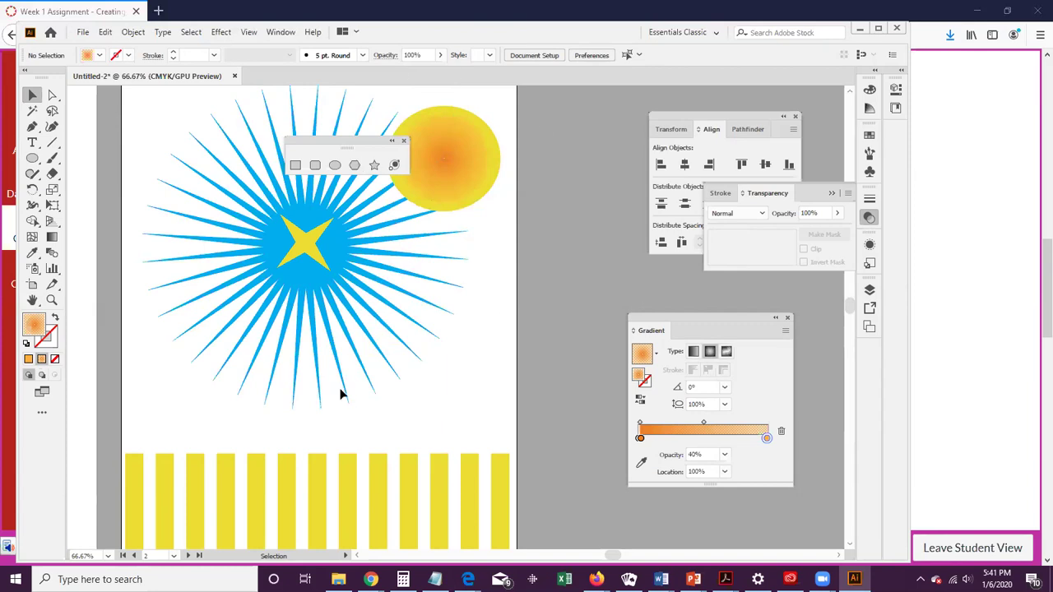
left_click_drag(27, 165, 103, 190)
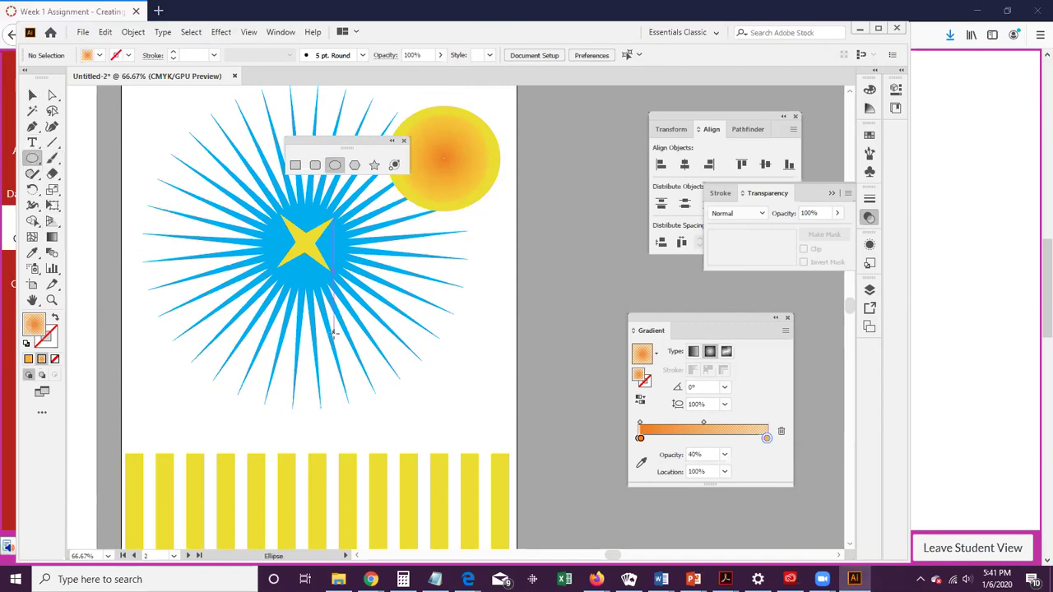
left_click_drag(512, 270, 576, 372)
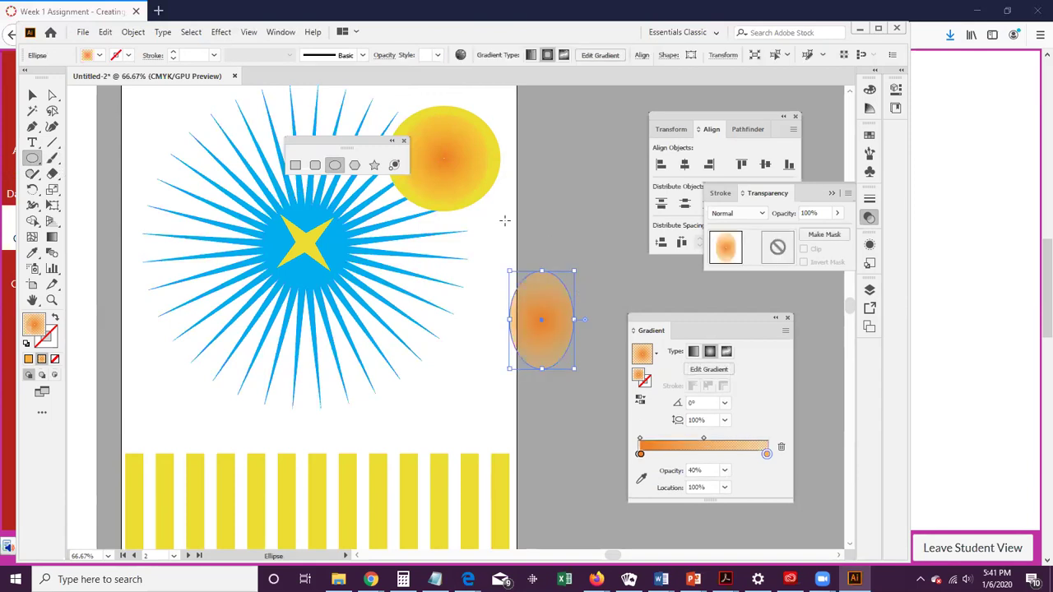
key("Delete")
Step: Draw a downward-pointing triangle below the sun over the artboard's right edge and lighten its gradient's outer stop to a near-white colour
left_click(355, 164)
left_click_drag(475, 332, 556, 286)
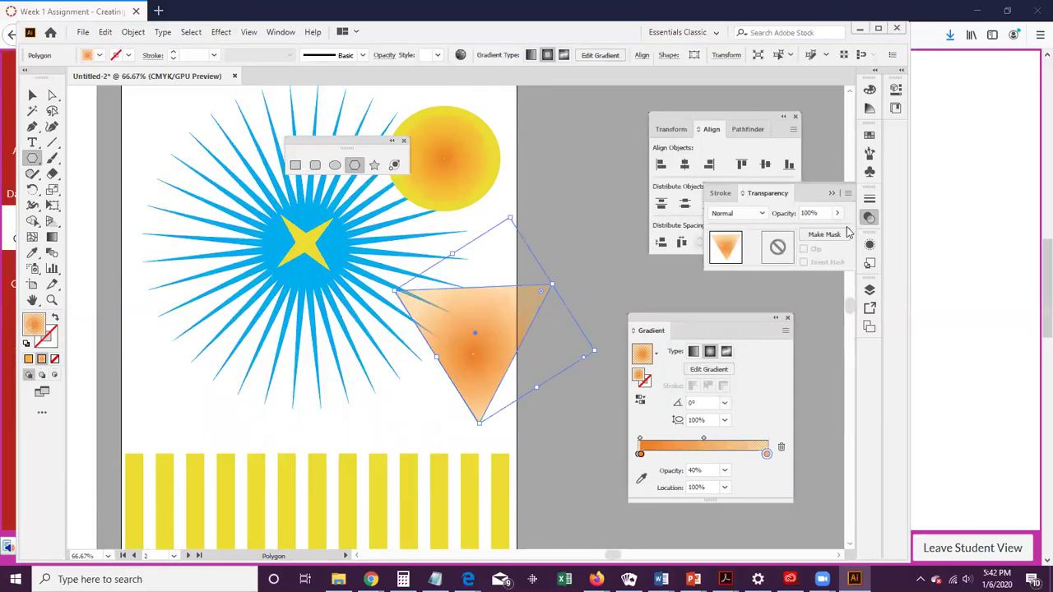
double_click(39, 325)
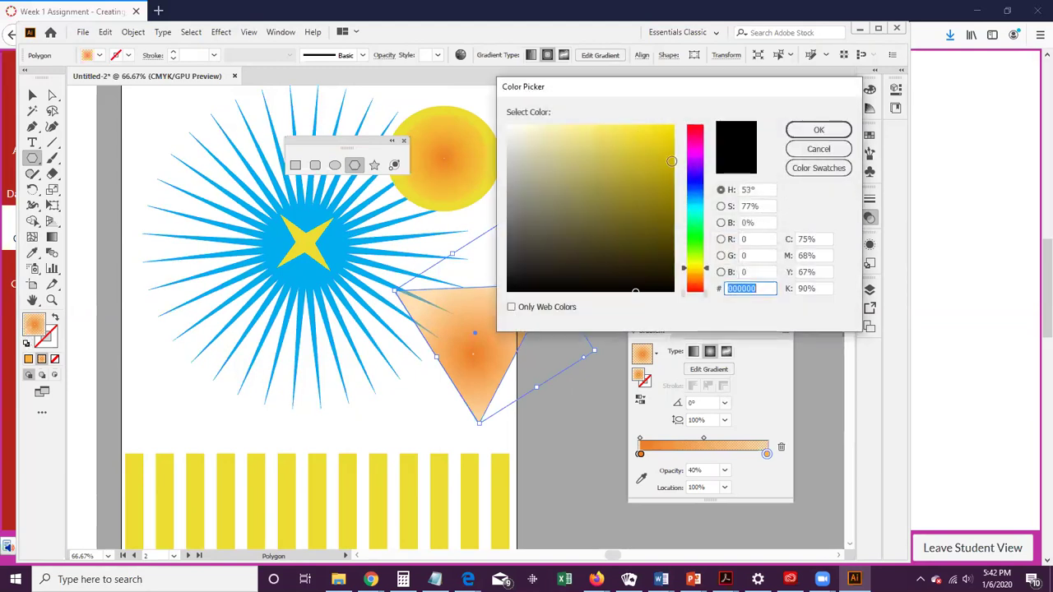
left_click(696, 178)
left_click(696, 227)
left_click(819, 130)
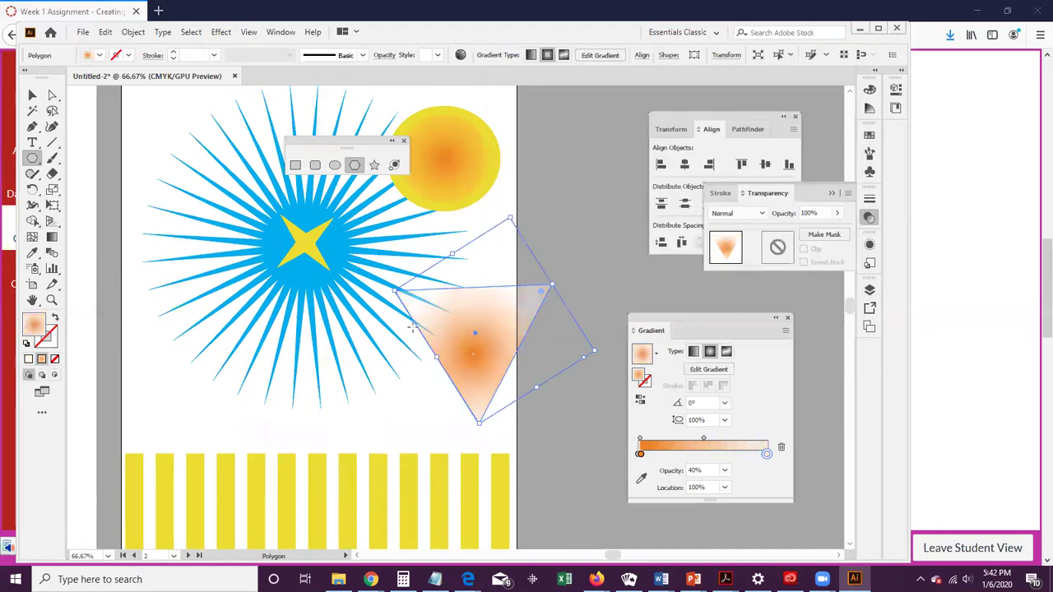
double_click(31, 329)
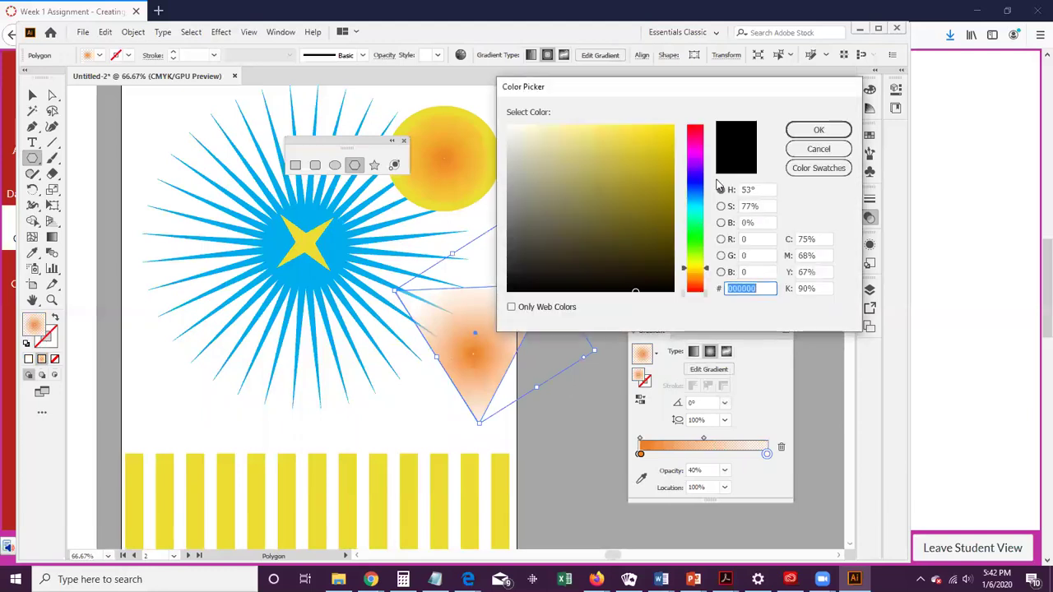
left_click(701, 227)
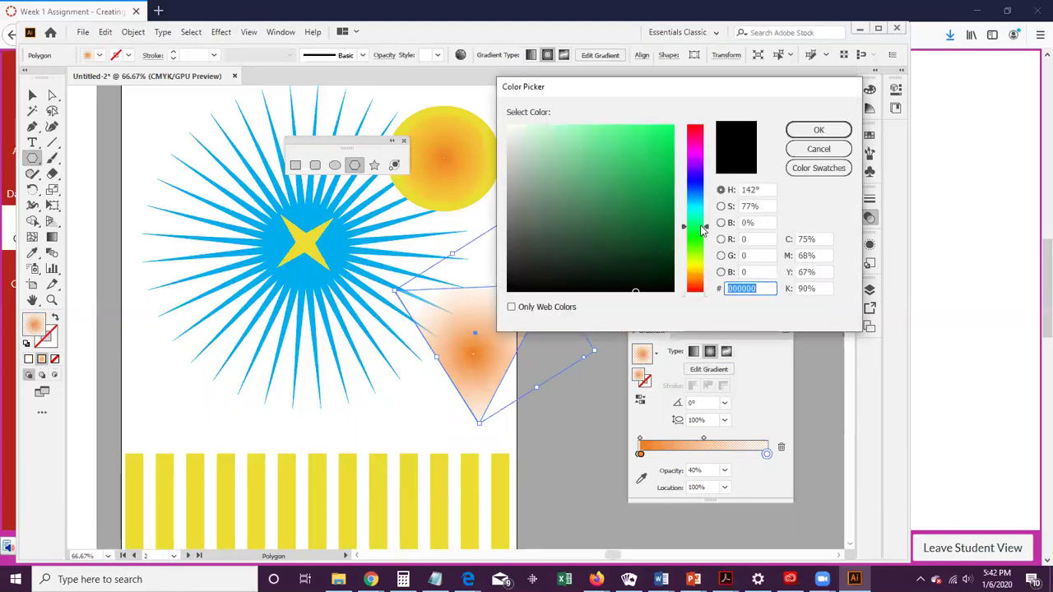
left_click(817, 130)
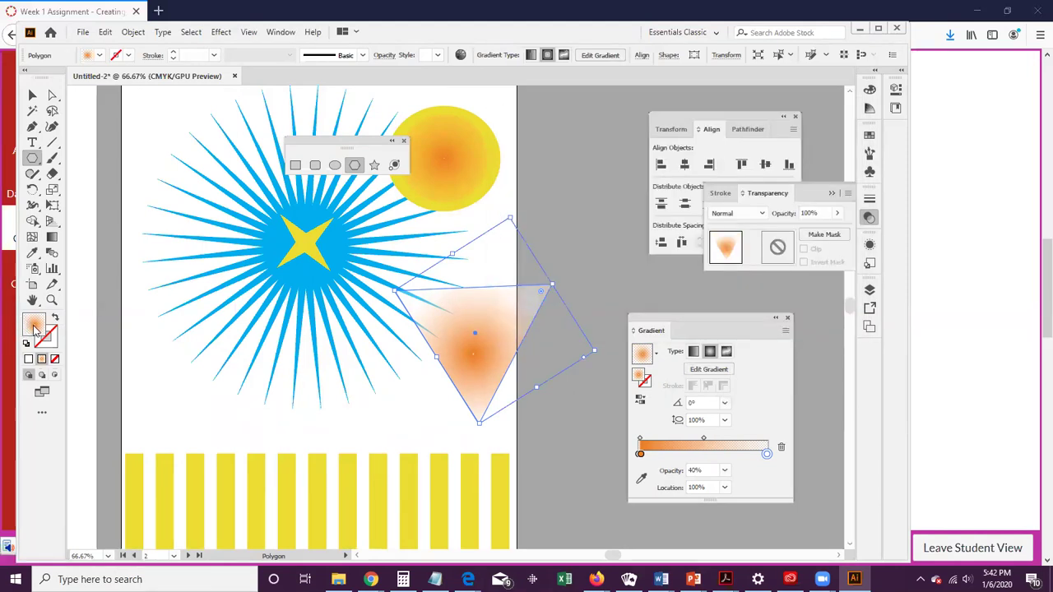
left_click(817, 130)
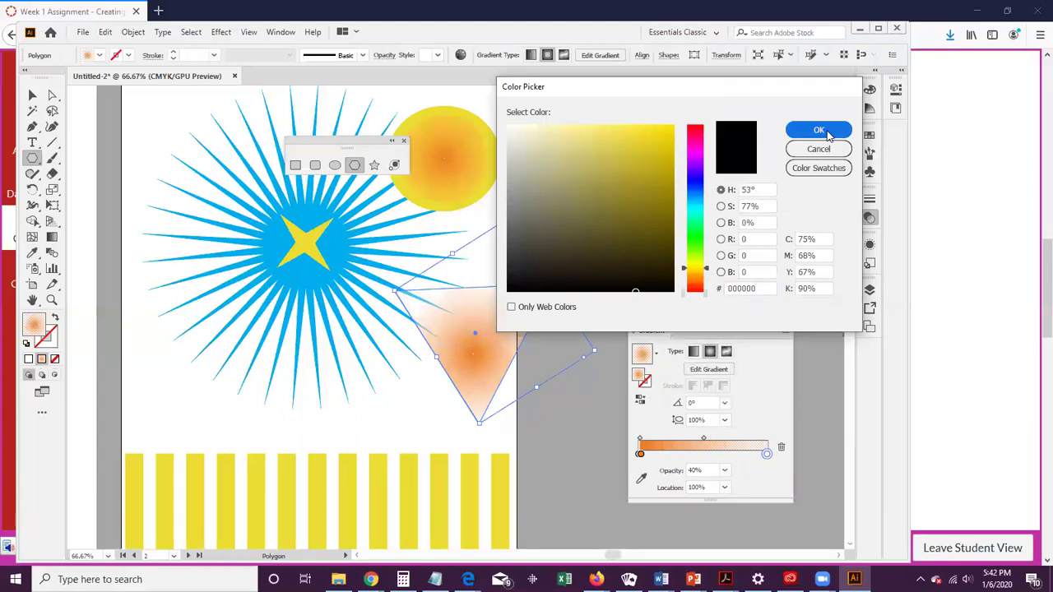
Step: Replace the triangle's gradient fill with the solid green swatch
left_click(870, 135)
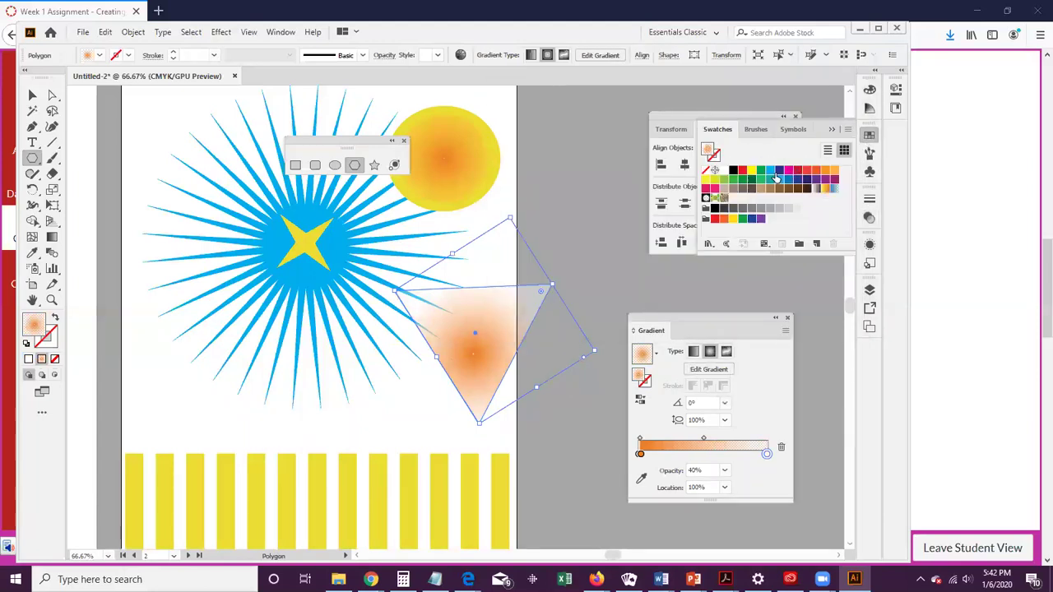
left_click(759, 172)
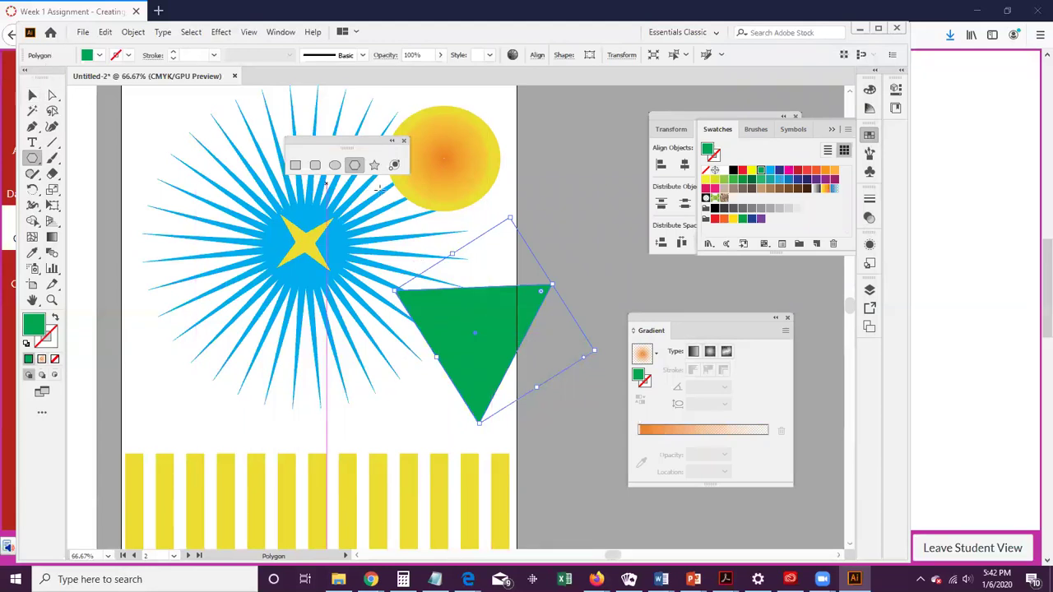
Step: Draw a seven-sided polygon at the starburst's lower left, overlapping the artboard's left edge, and fill it with the magenta swatch
left_click_drag(157, 354, 216, 403)
key("Up")
key("Up")
key("Up")
key("Up")
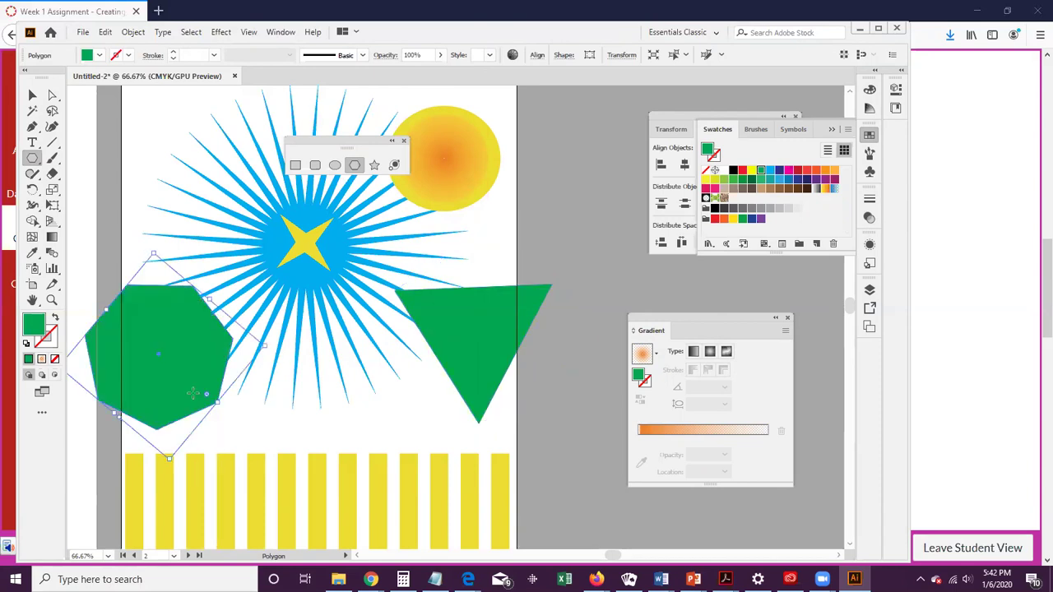
left_click(789, 172)
scroll(155, 377, "up", 1)
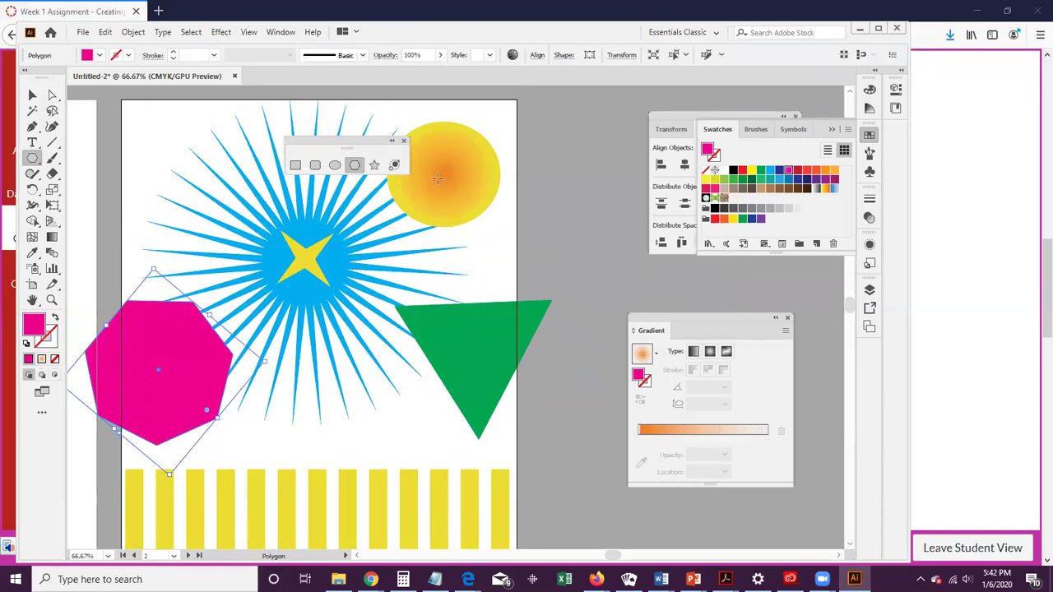
Step: Select the green triangle and show the full set of stroke options
left_click(31, 96)
left_click(520, 355)
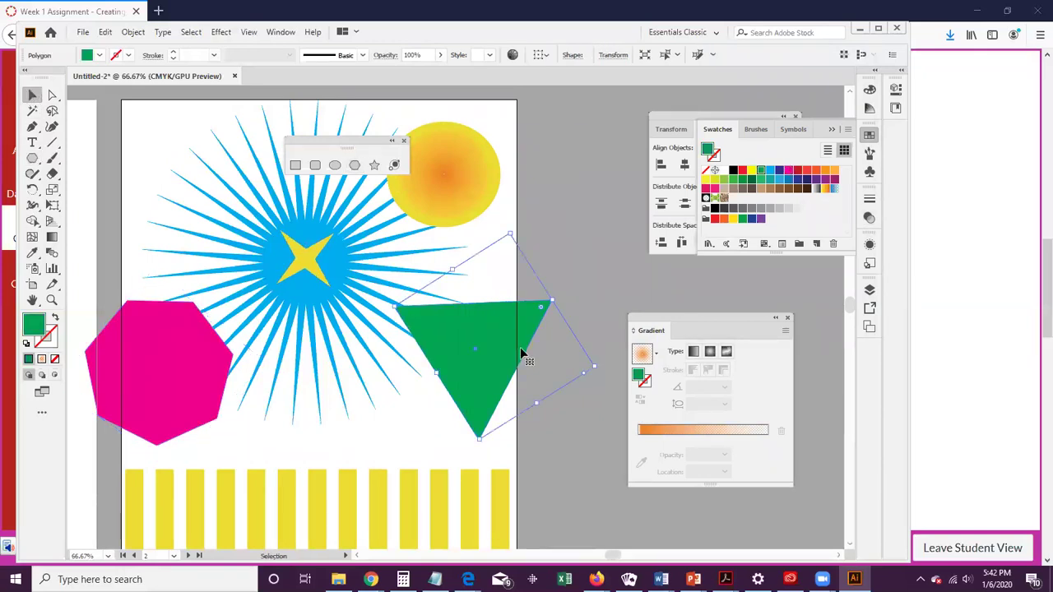
left_click(874, 206)
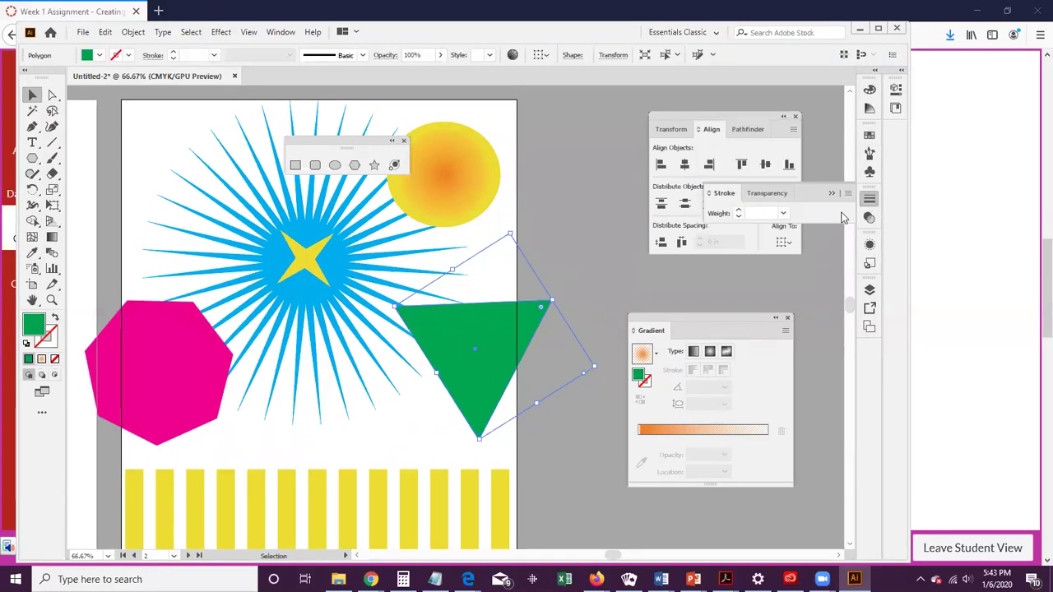
left_click(848, 196)
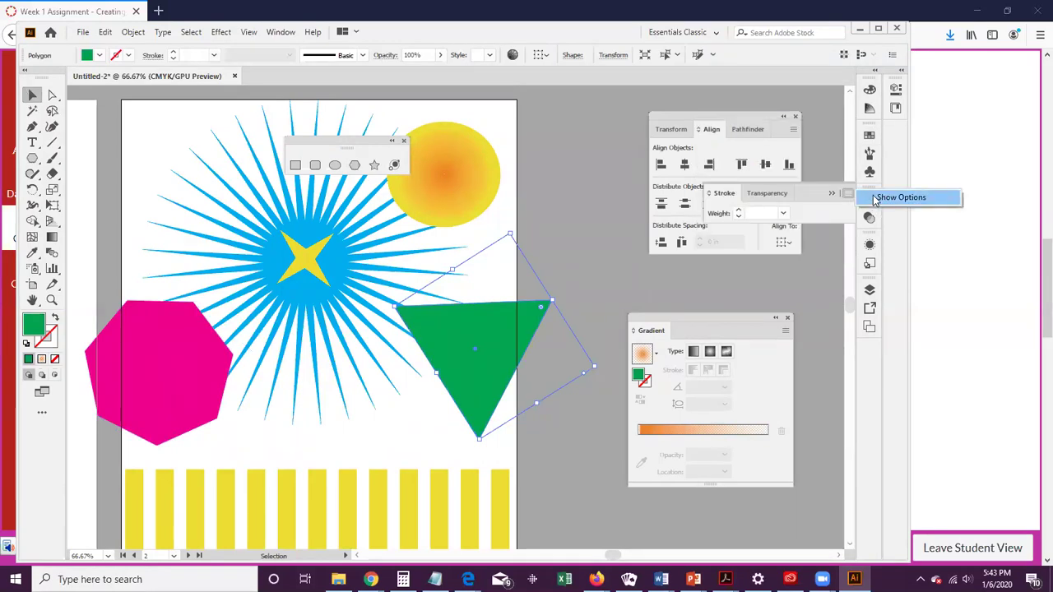
left_click(901, 198)
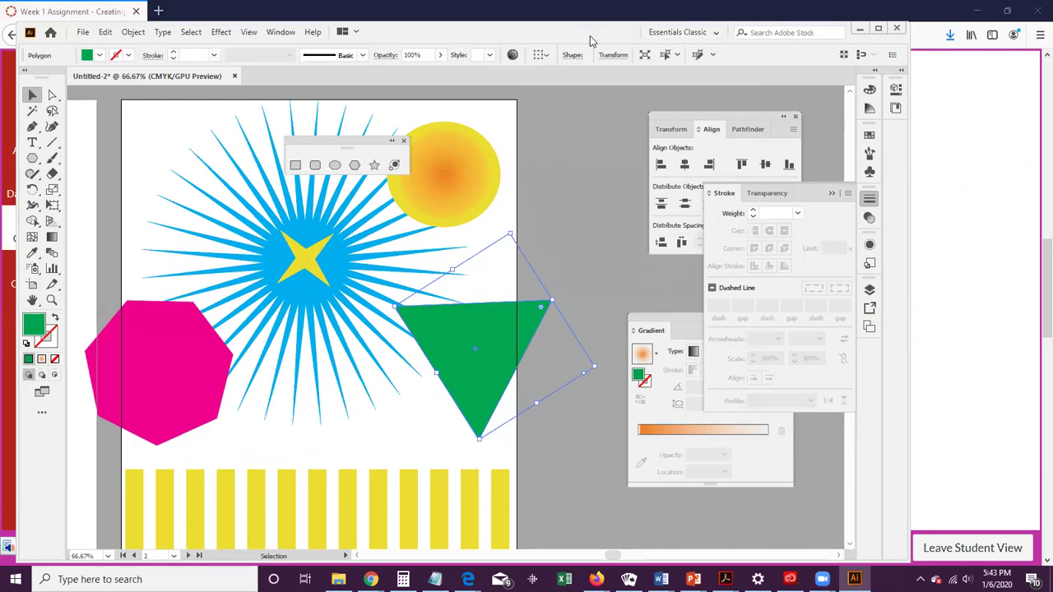
Step: Close the floating Align panel and shift the application window slightly to the left
left_click_drag(590, 35, 503, 34)
left_click(794, 119)
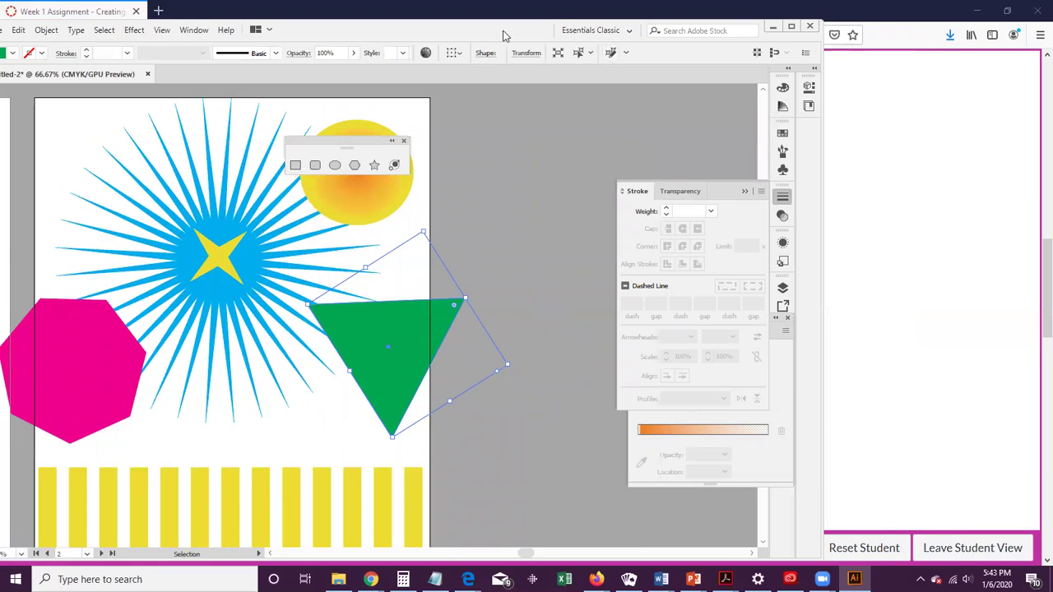
left_click_drag(505, 37, 560, 42)
Step: Give the green triangle a dark blue stroke with a weight of 4 pt
left_click(96, 63)
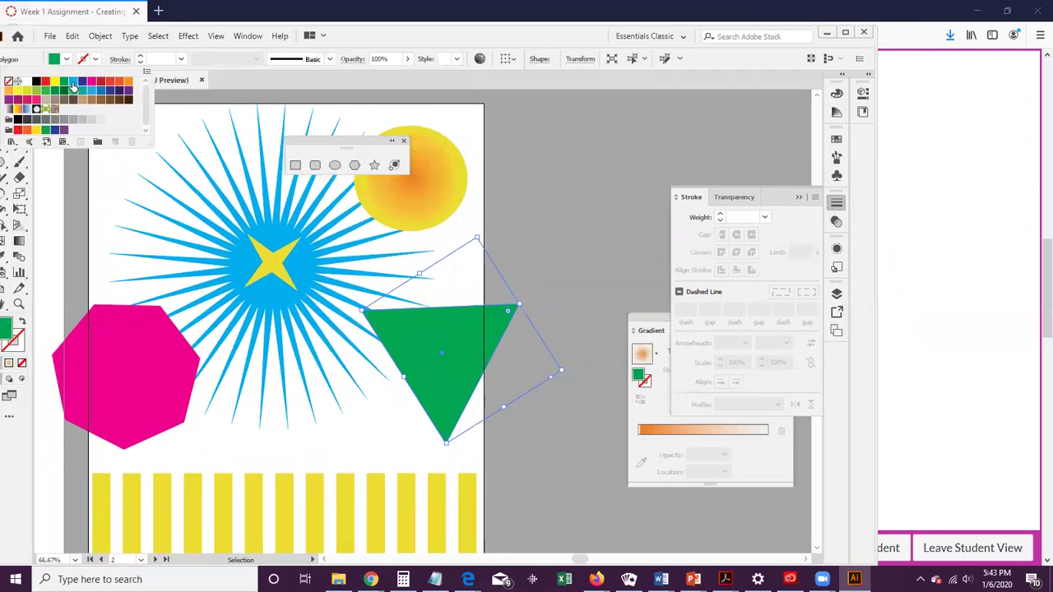
left_click(83, 81)
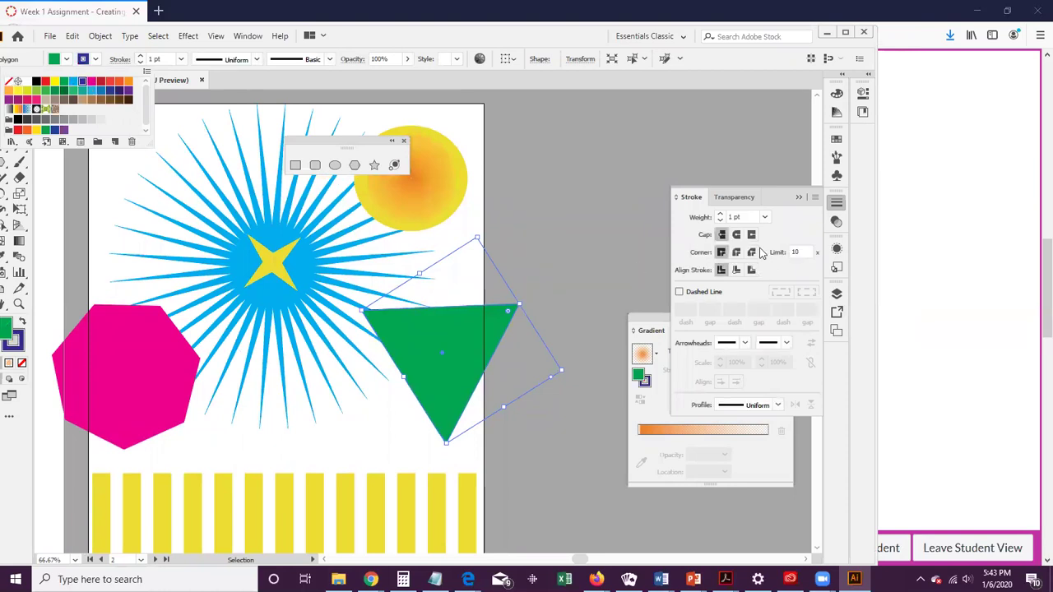
left_click(720, 214)
left_click(719, 214)
left_click(720, 214)
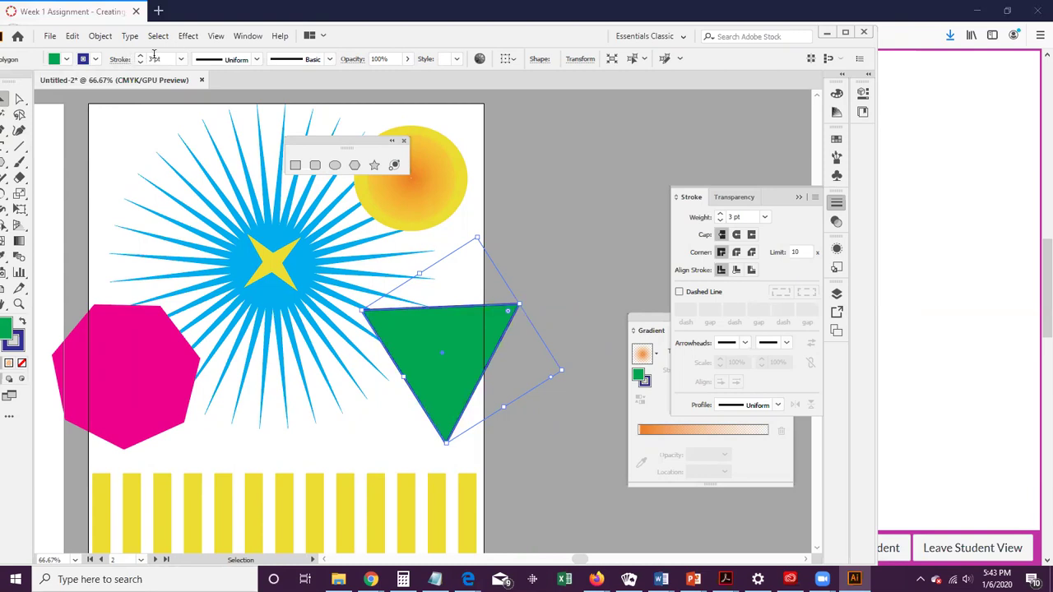
left_click(721, 215)
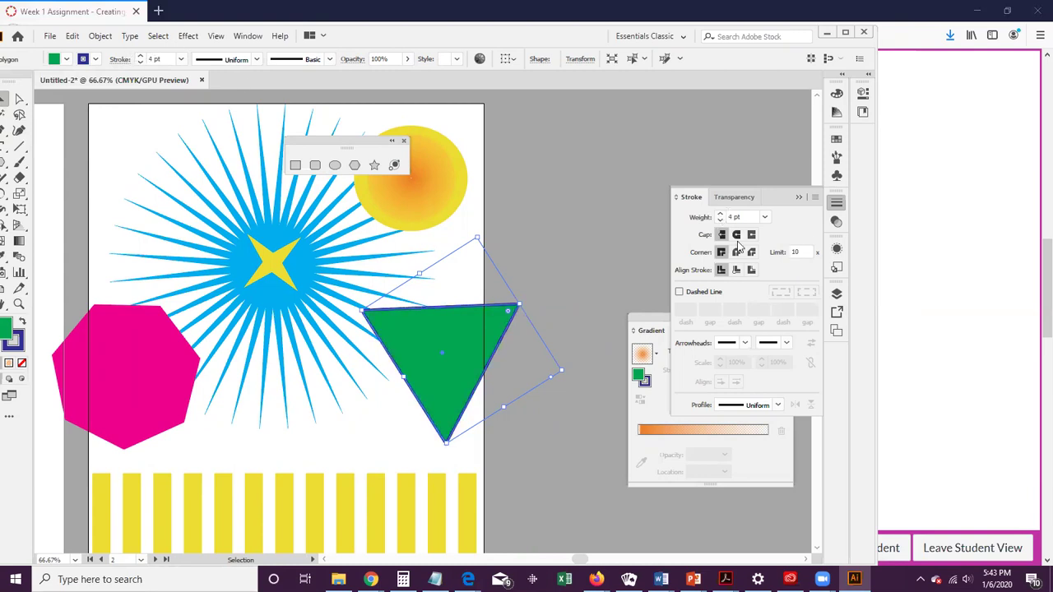
Step: Make the triangle's stroke dashed with 12 pt dashes and a 3 pt gap, and apply the width profile that tapers at both ends
left_click(678, 293)
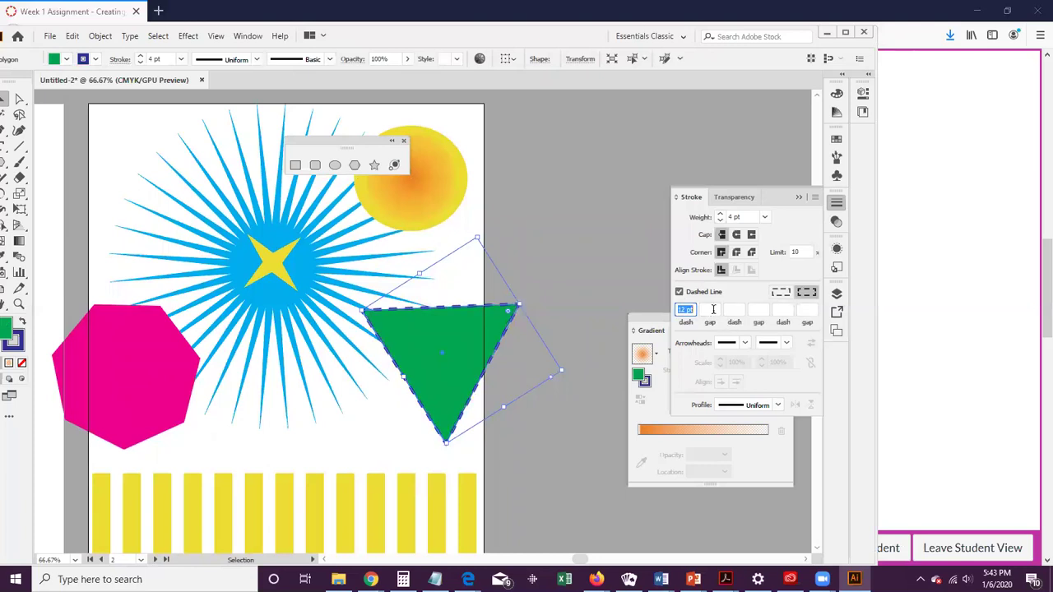
key("Tab")
type("3")
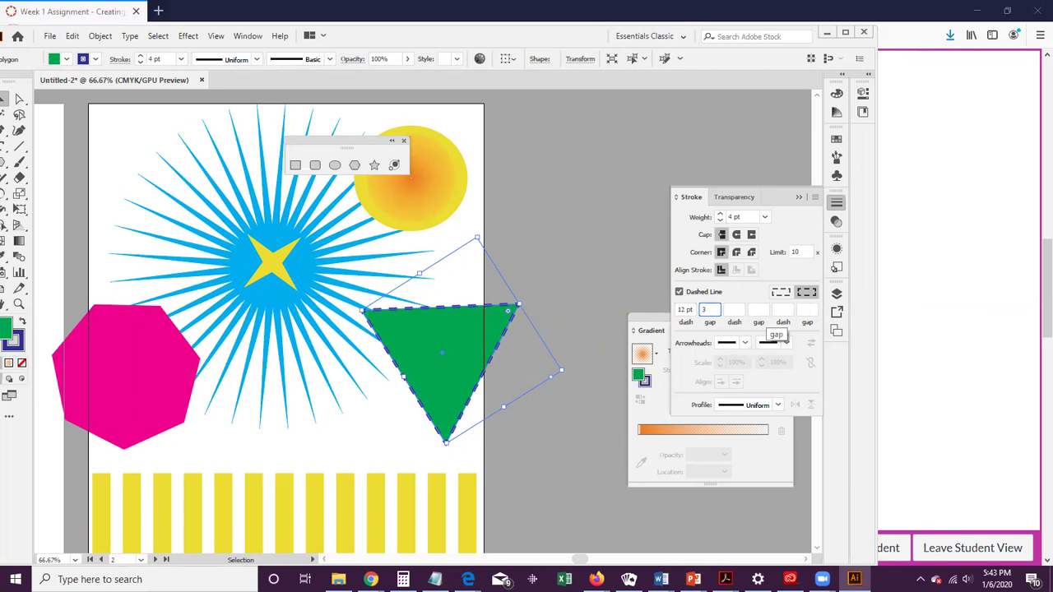
key("Tab")
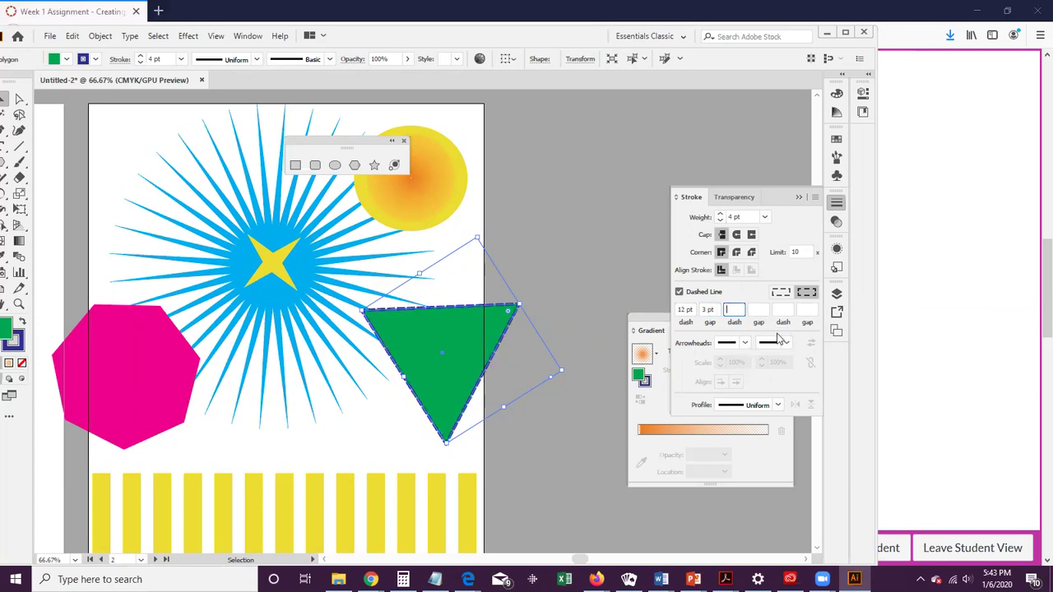
left_click(777, 406)
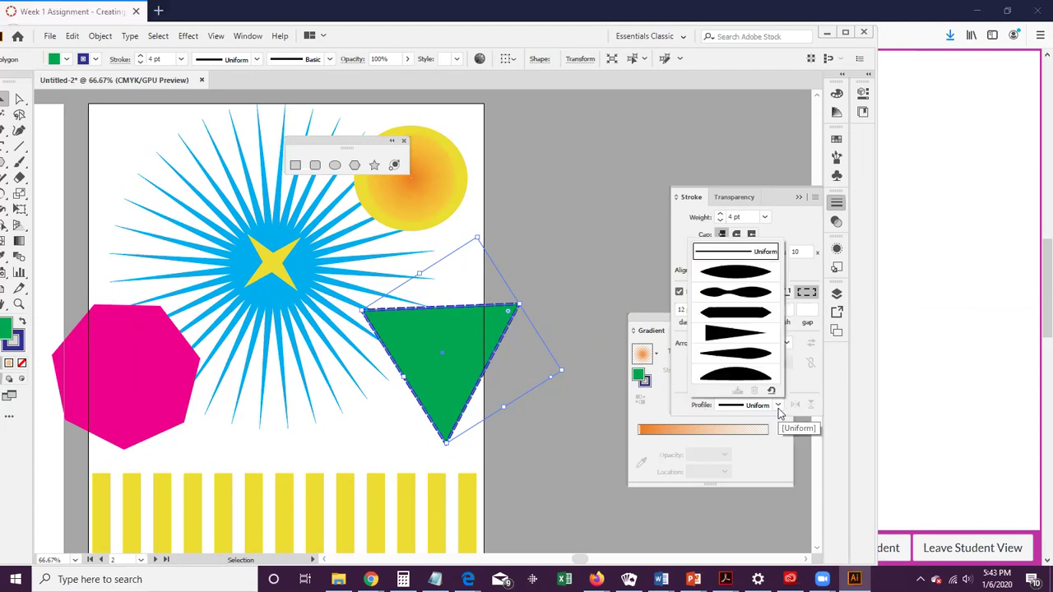
left_click(737, 275)
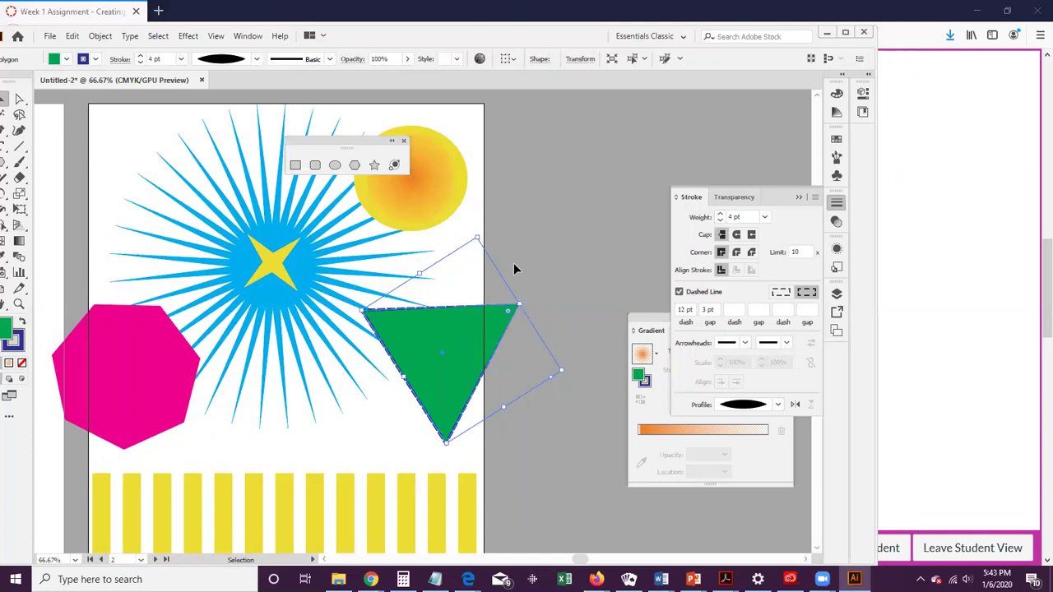
Step: Apply the rough charcoal-like art brush to the magenta polygon's outline and set its stroke weight to 5 pt
left_click(114, 308)
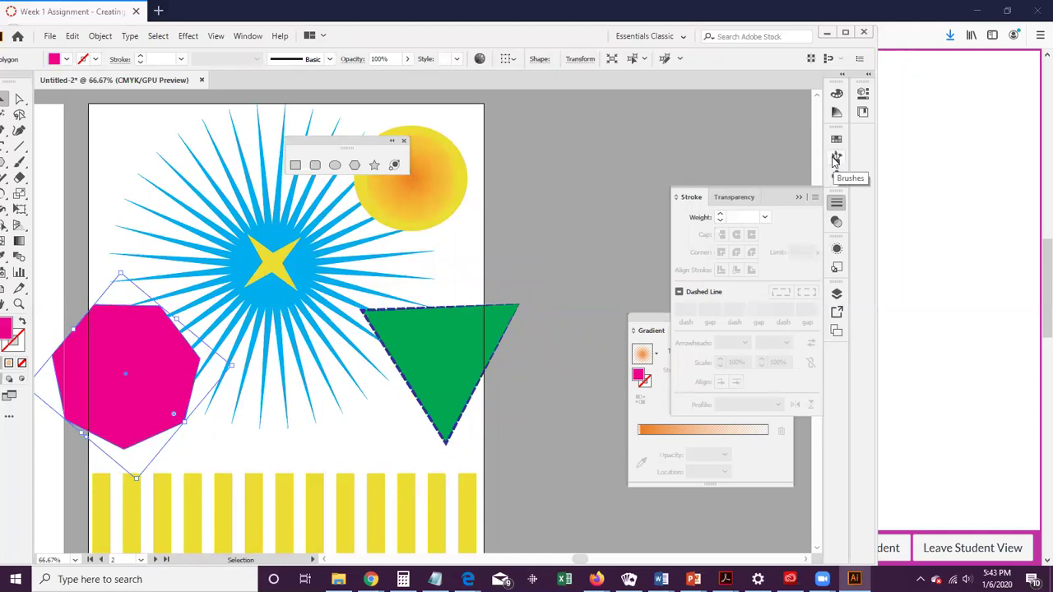
left_click(836, 160)
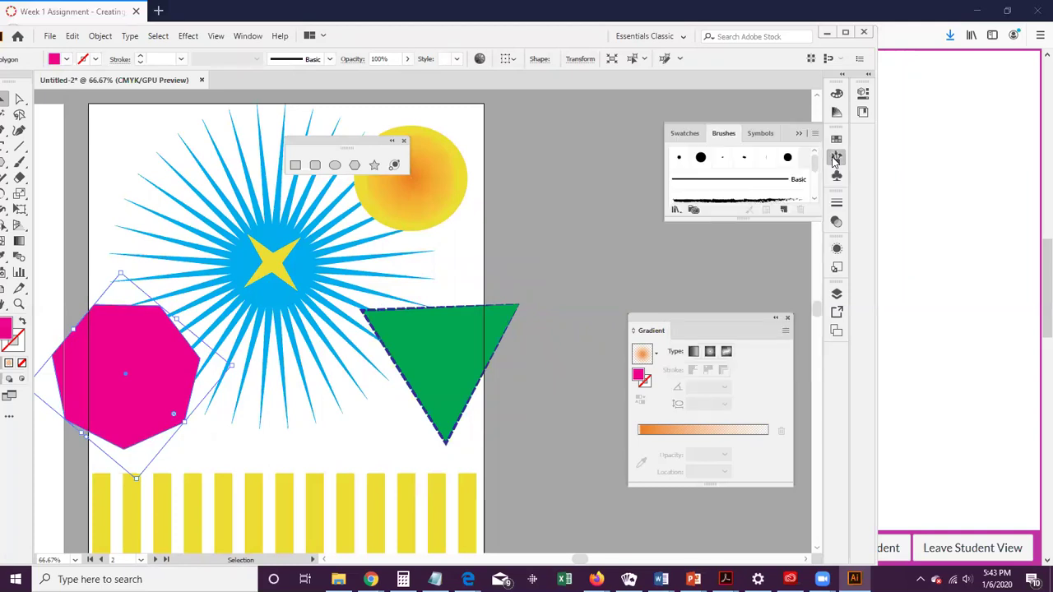
left_click(786, 200)
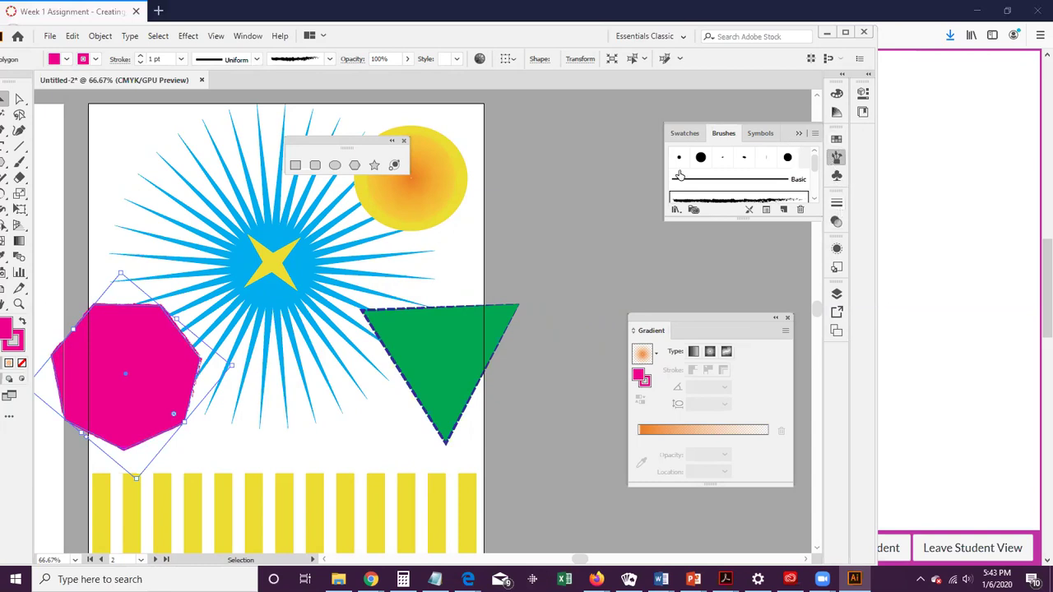
left_click(140, 55)
left_click(140, 55)
left_click(140, 55)
left_click(140, 55)
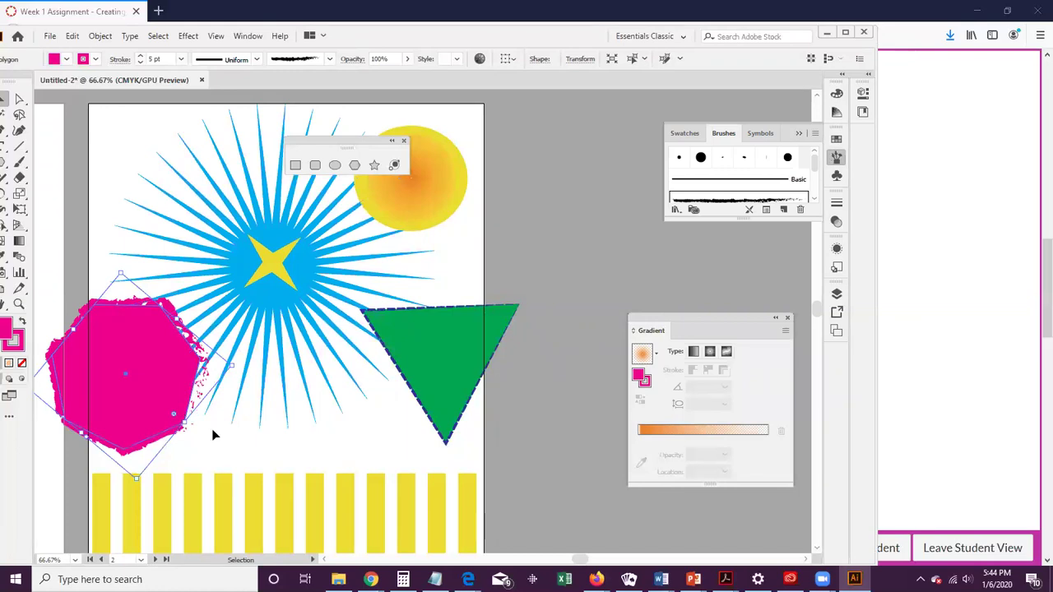
Step: Apply the curled ornamental brush to the grouped sun's outline and move the floating shape tools off the artwork
left_click(460, 155)
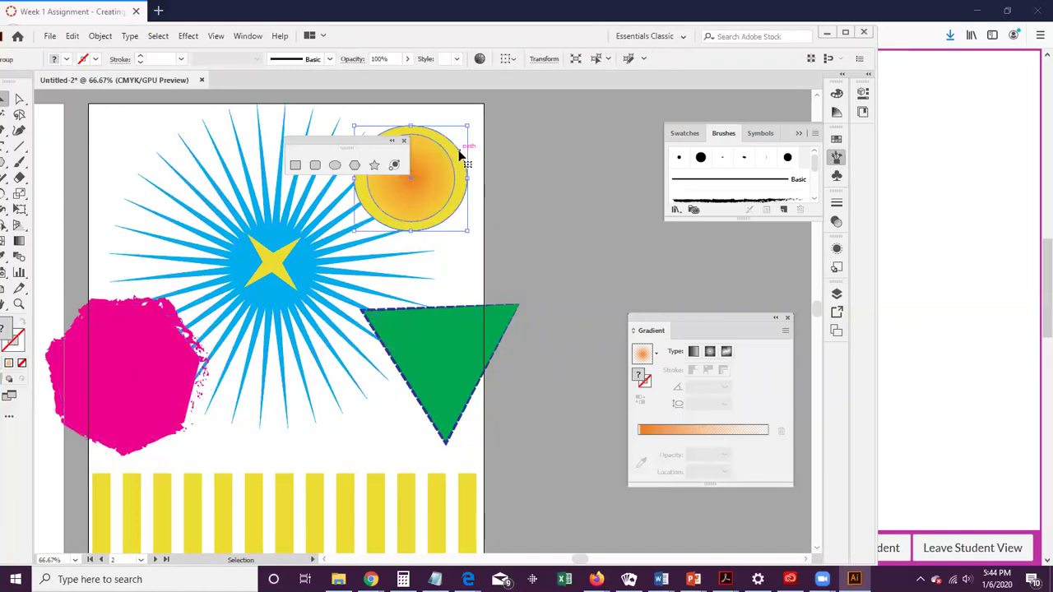
scroll(811, 200, "down", 2)
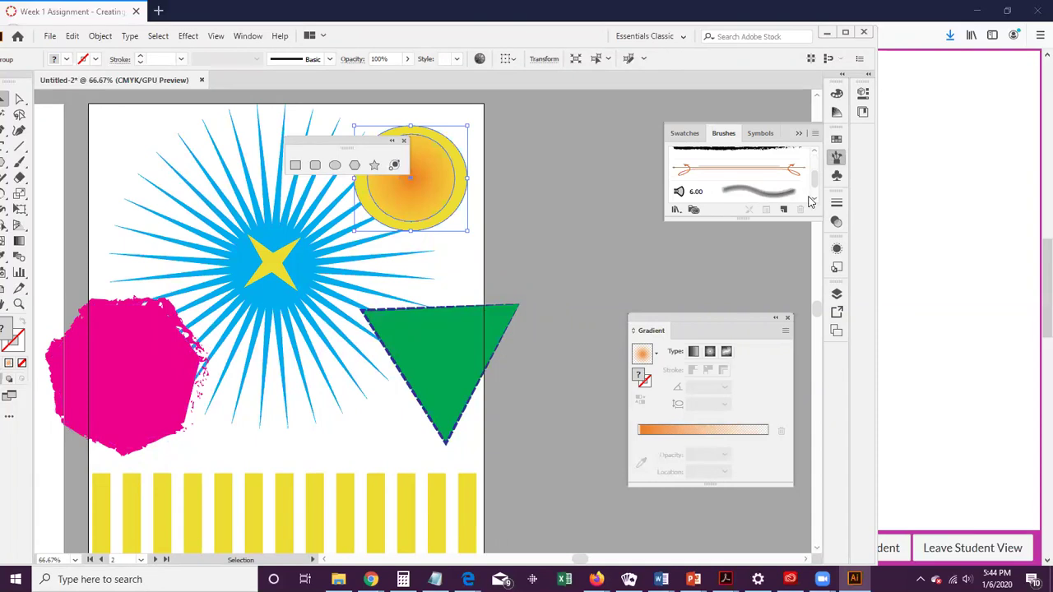
left_click(768, 175)
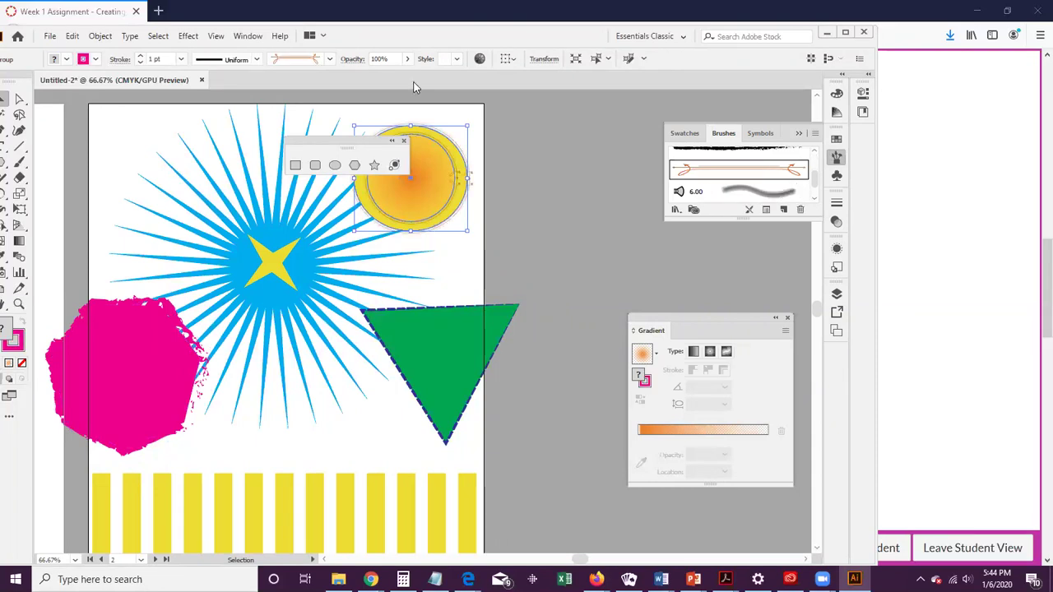
left_click_drag(350, 138, 546, 108)
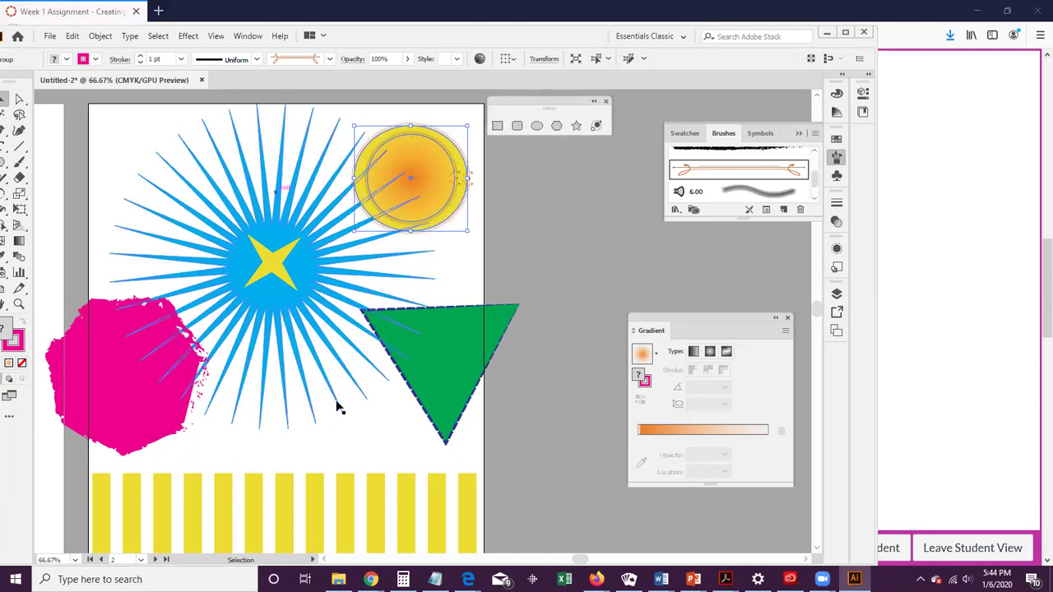
Step: Load the Elegant Curl & Floral Brush Set and apply its Floral Stem 2 brush to the tenth yellow stripe
scroll(350, 443, "down", 3)
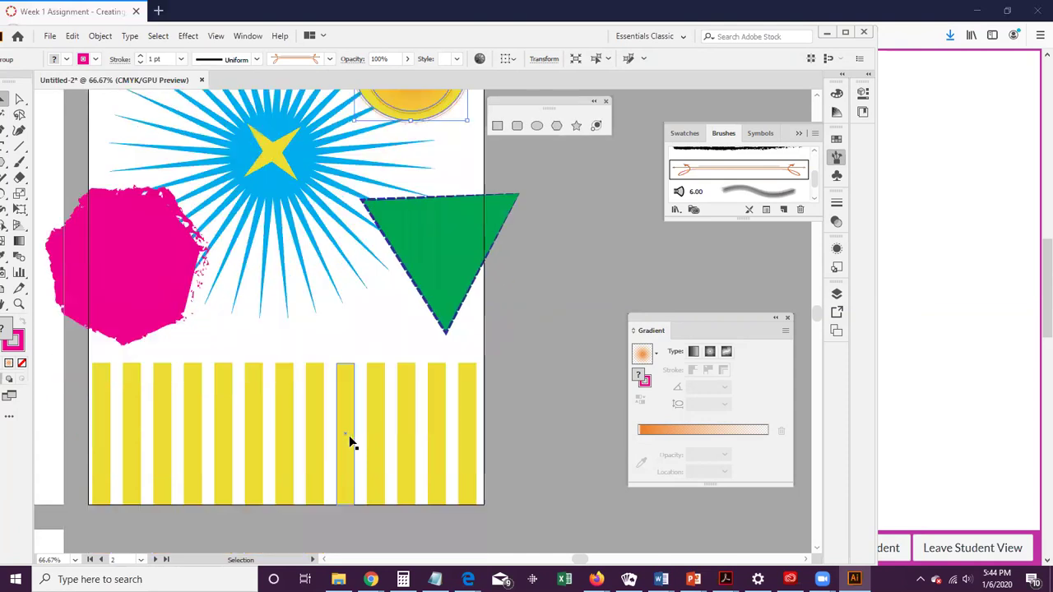
left_click(376, 393)
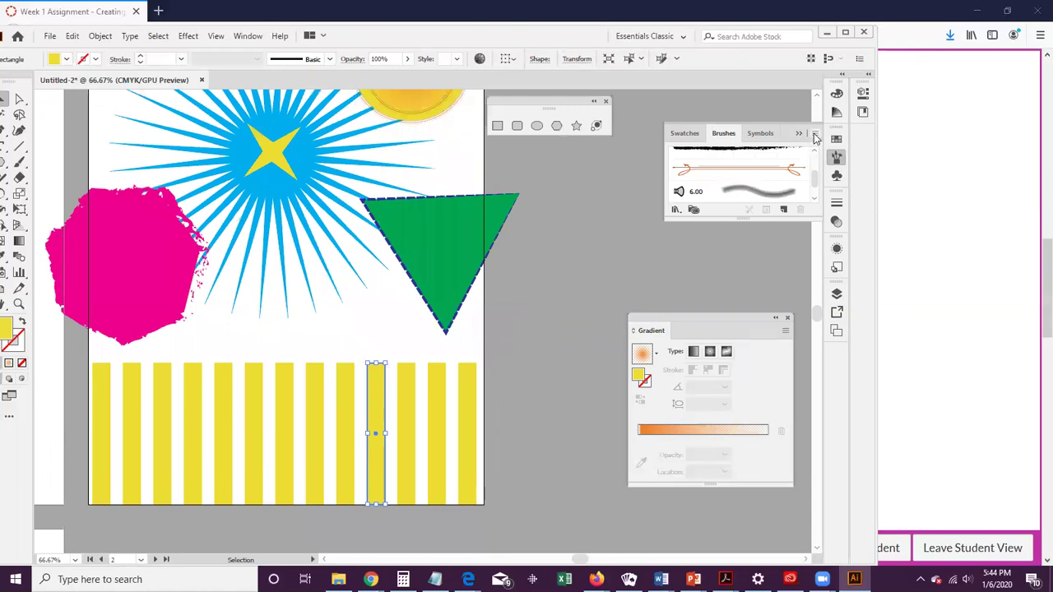
scroll(817, 177, "down", 1)
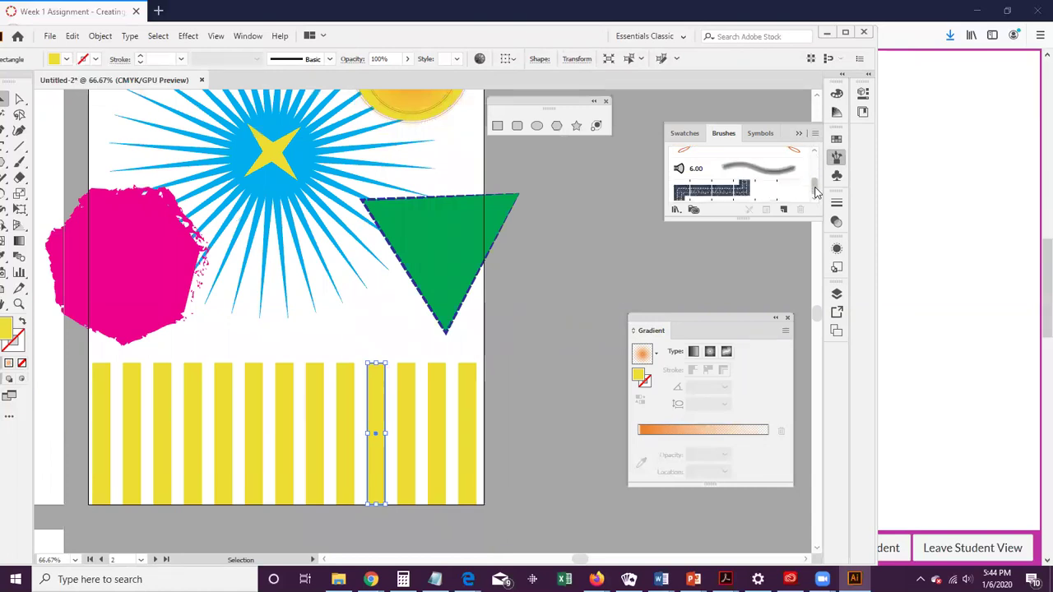
left_click(677, 210)
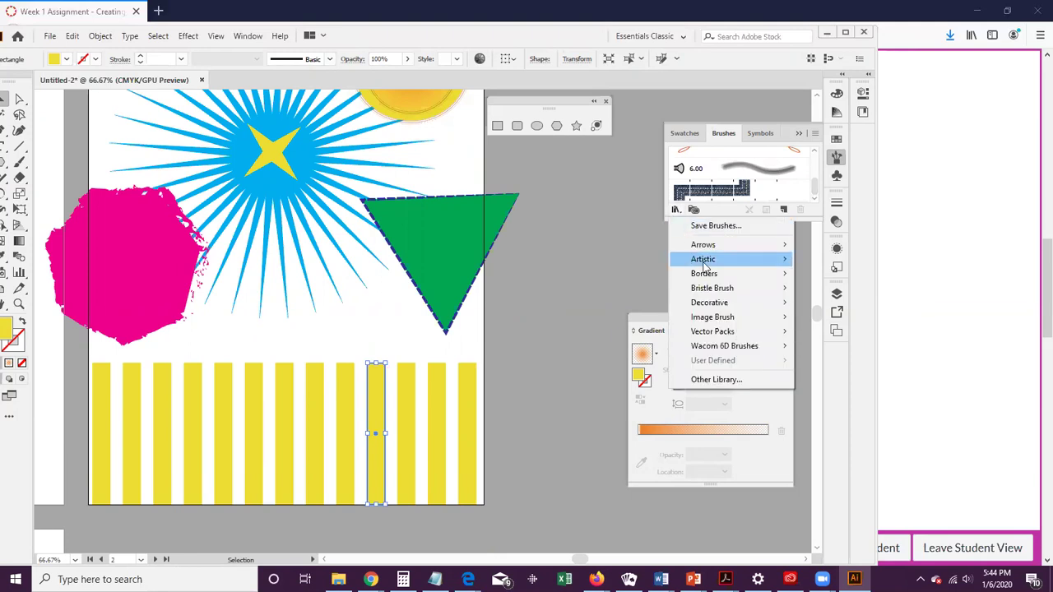
mouse_move(766, 306)
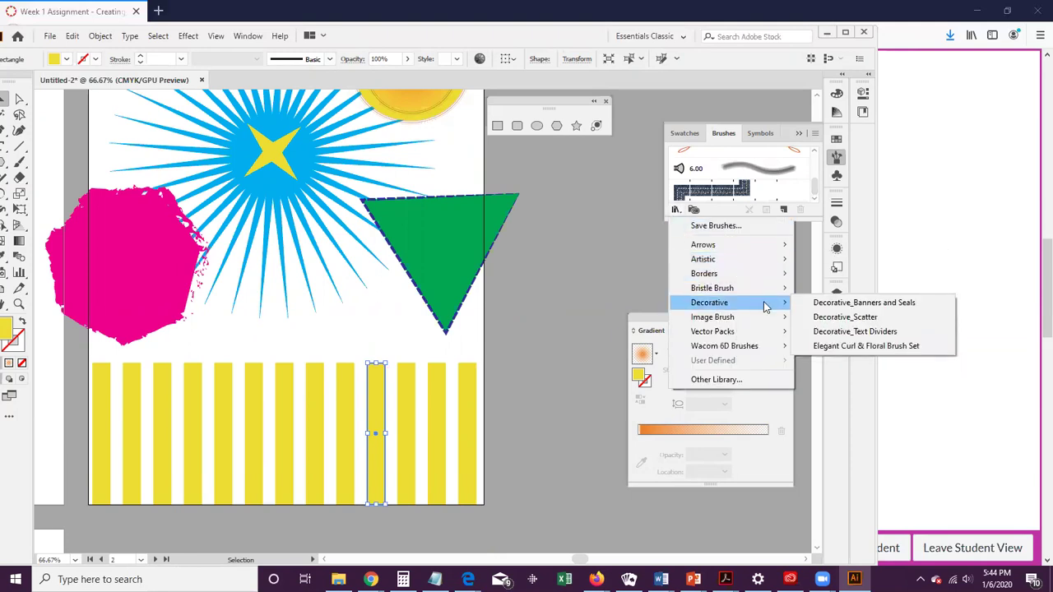
left_click(858, 346)
left_click_drag(599, 350, 615, 399)
left_click(545, 357)
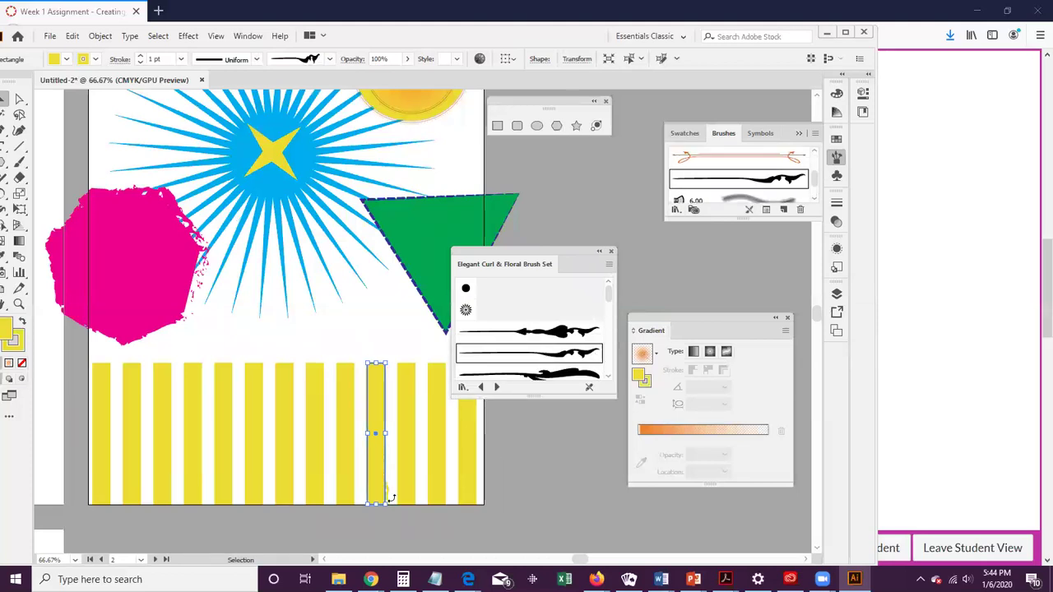
left_click(539, 334)
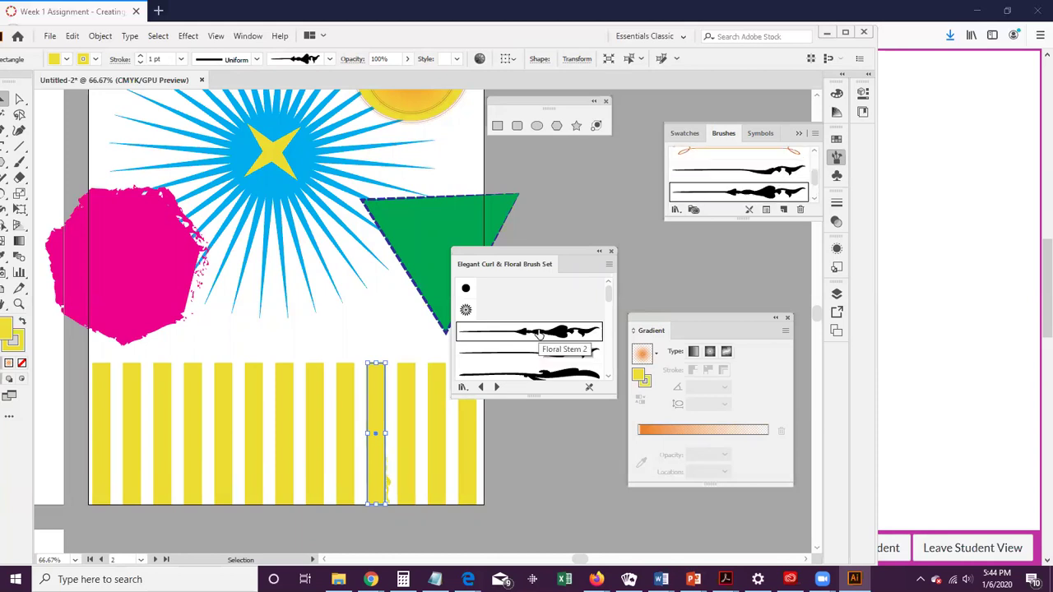
Step: Set the tenth stripe's stroke to a very dark olive-brown colour
double_click(13, 332)
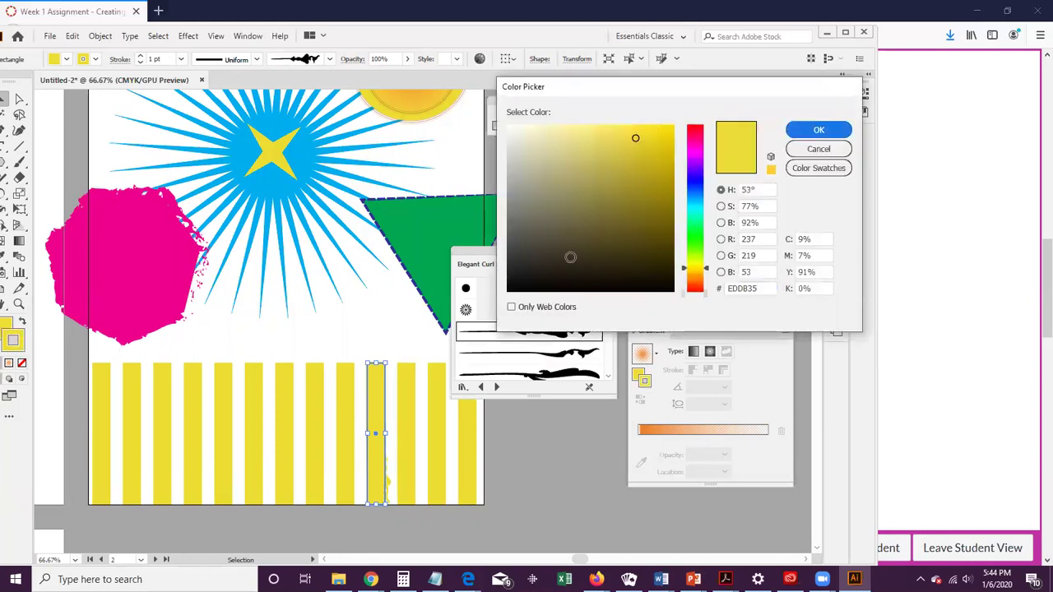
left_click(583, 252)
left_click(818, 129)
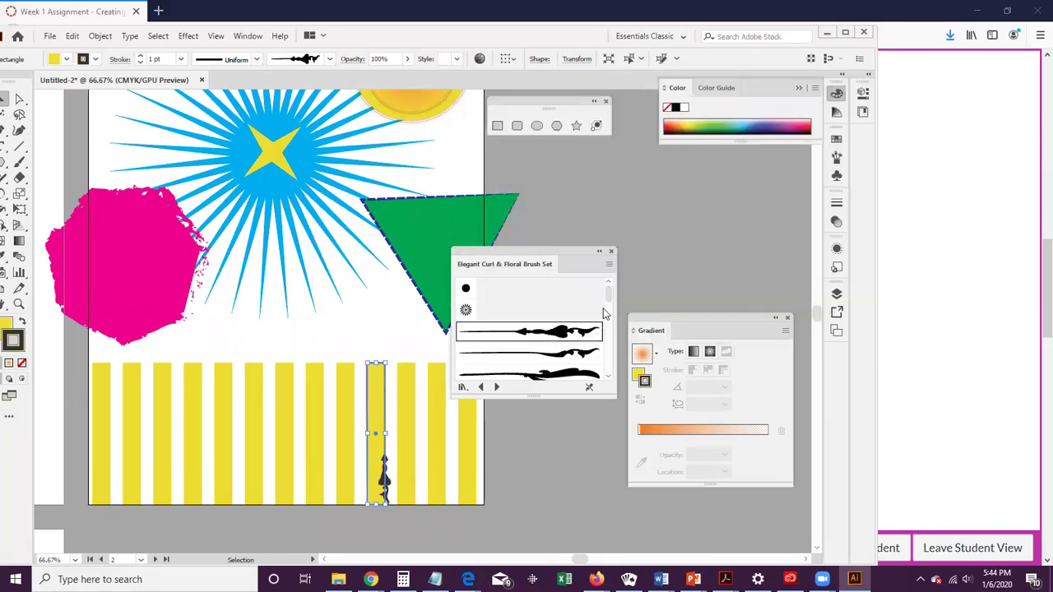
Step: Try a thick wavy brush on the dark-outlined stripe and replace it with the Spikey brush
scroll(527, 294, "down", 3)
left_click(526, 287)
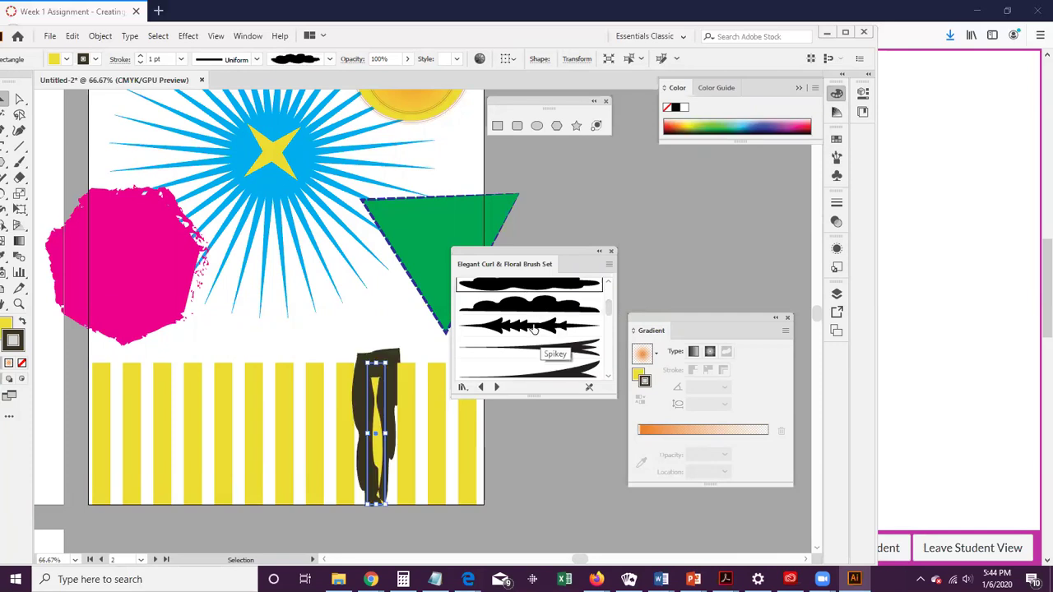
left_click(535, 327)
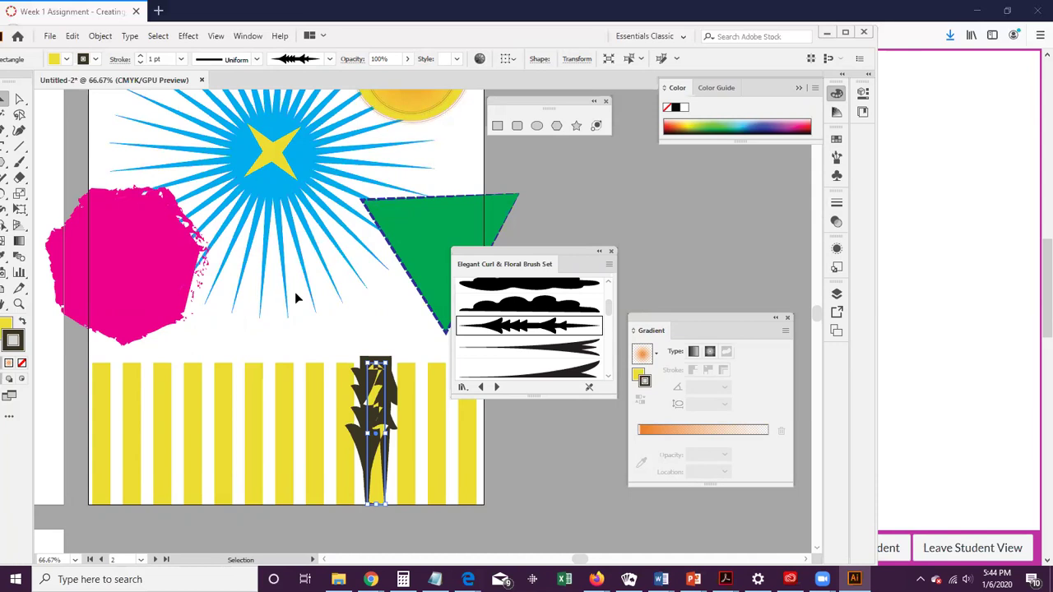
scroll(329, 288, "up", 2)
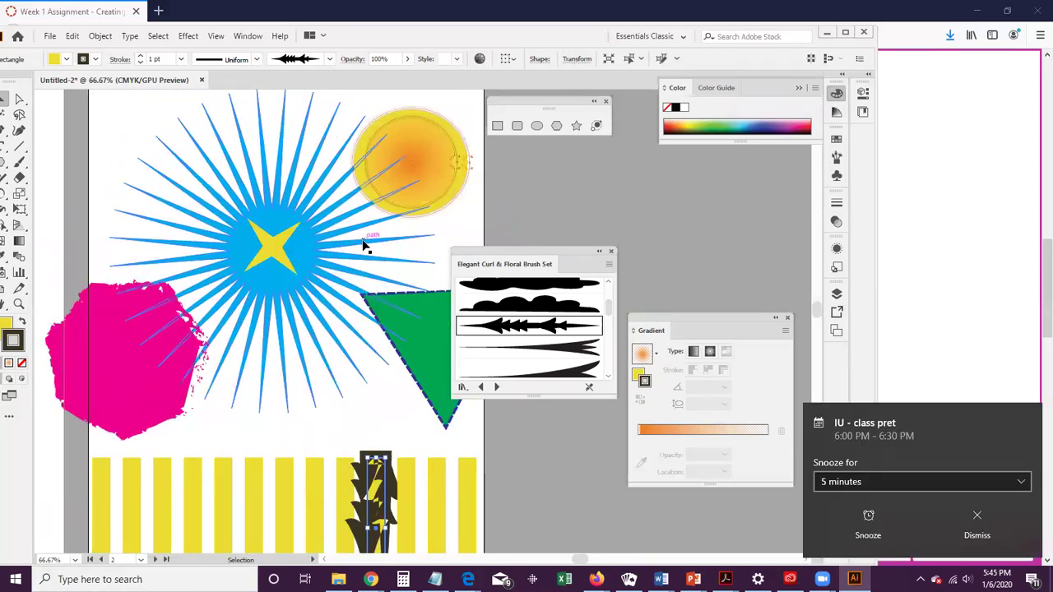
left_click(977, 518)
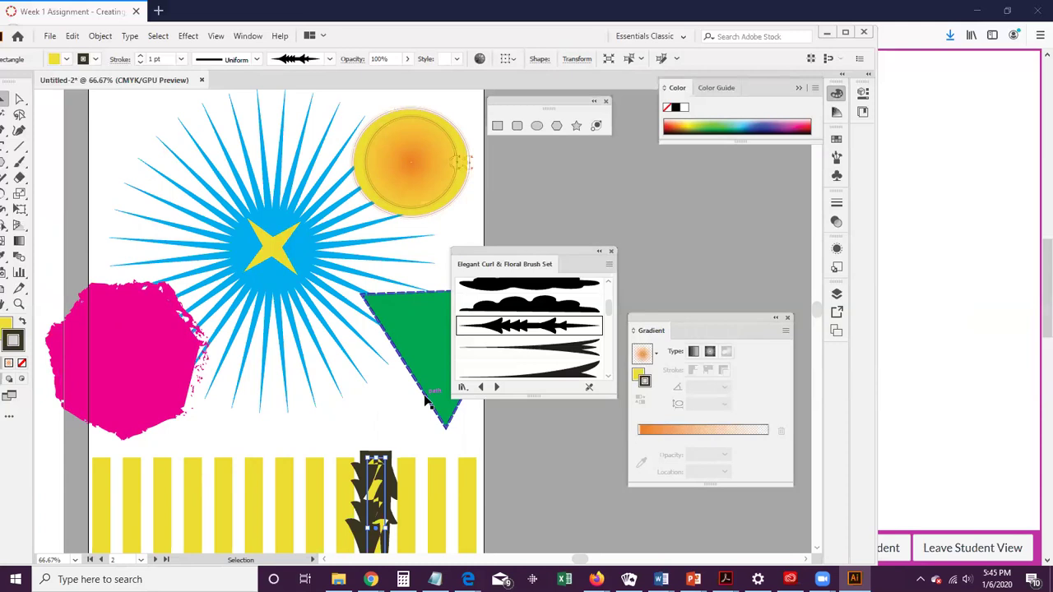
key("a")
key("v")
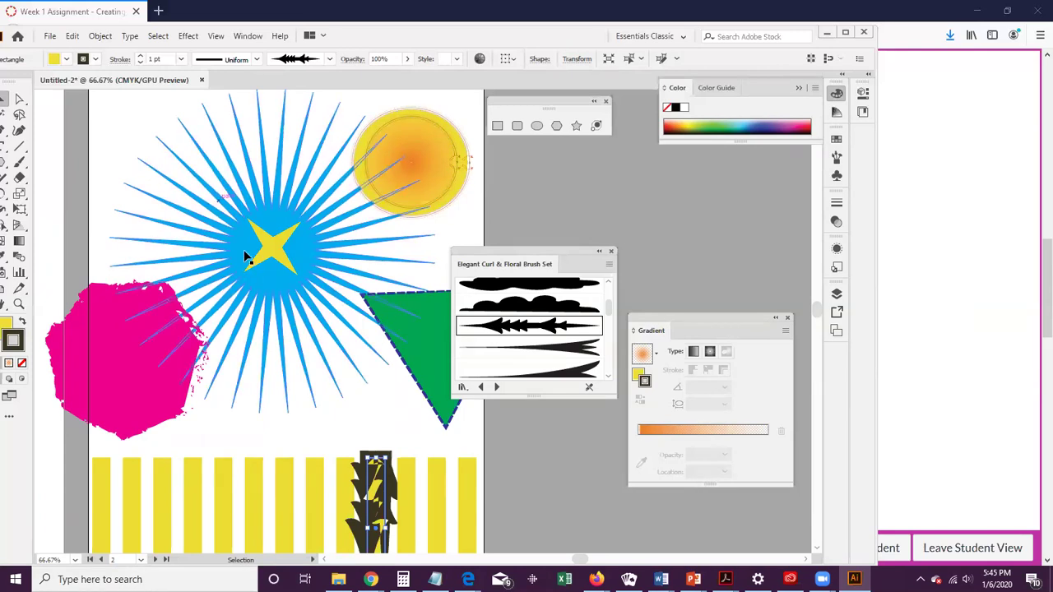
Step: Select the first eight yellow stripes together and apply the denim seam pattern brush to their outlines
left_click(293, 493)
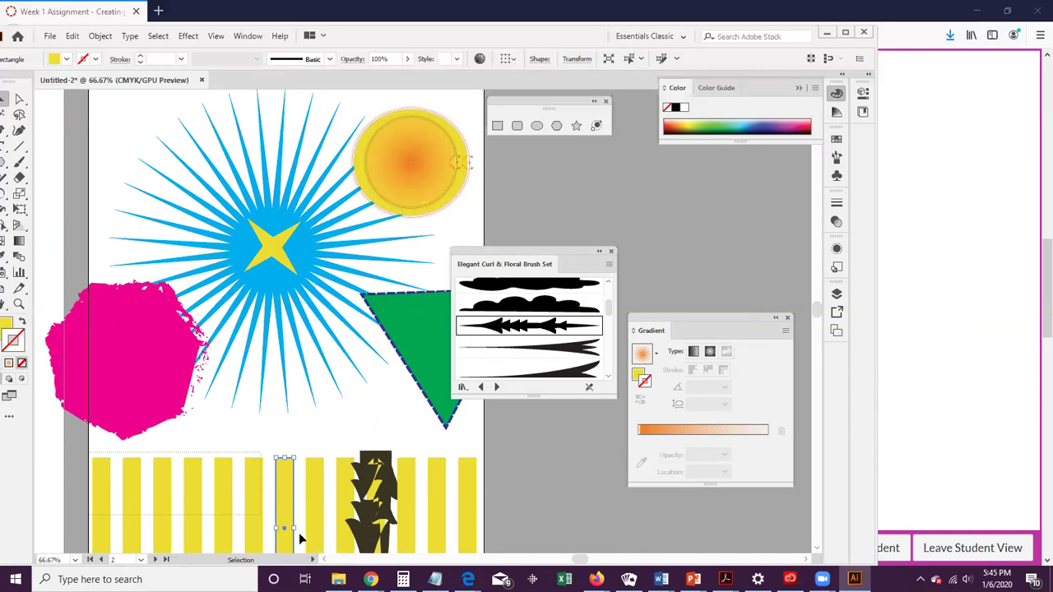
scroll(318, 546, "down", 2)
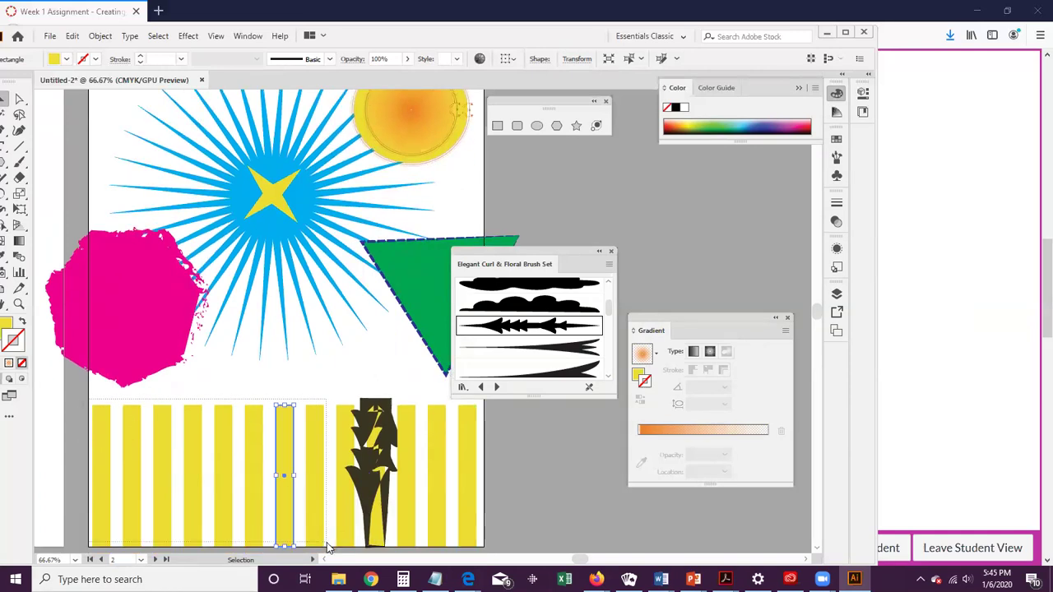
left_click(326, 545)
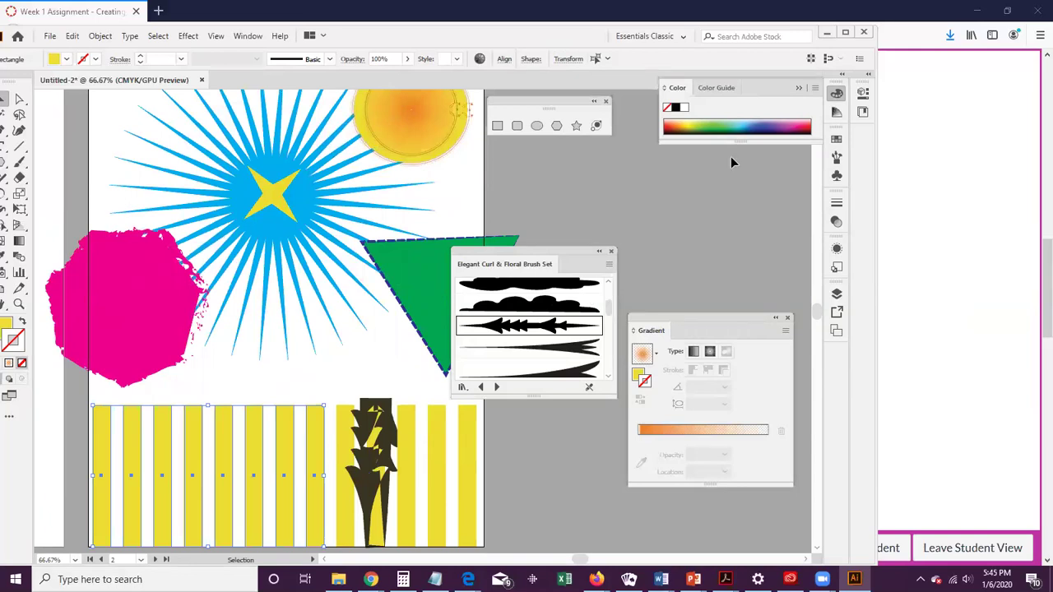
left_click(835, 141)
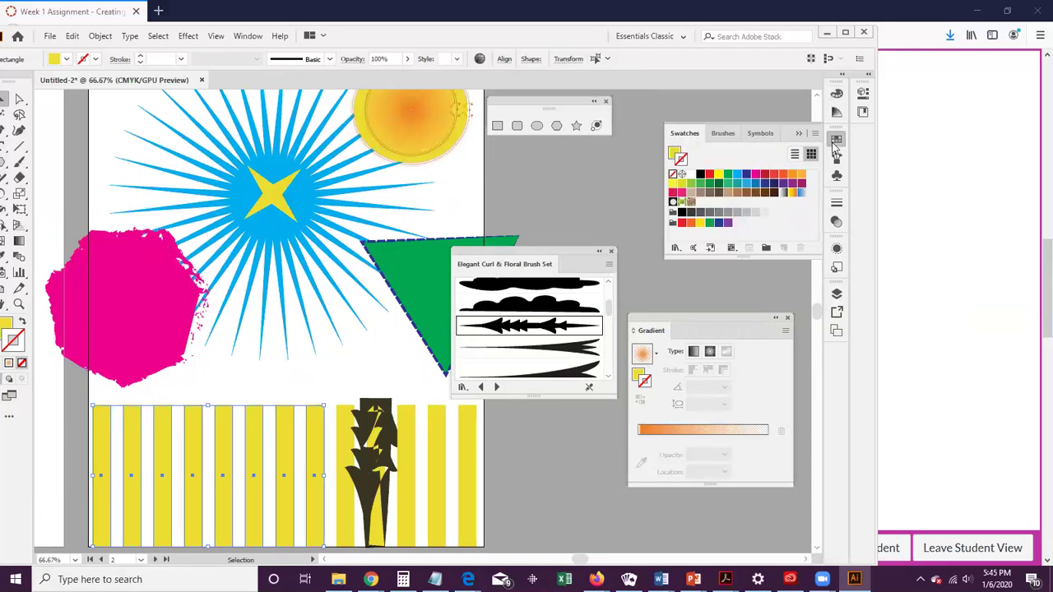
left_click(836, 203)
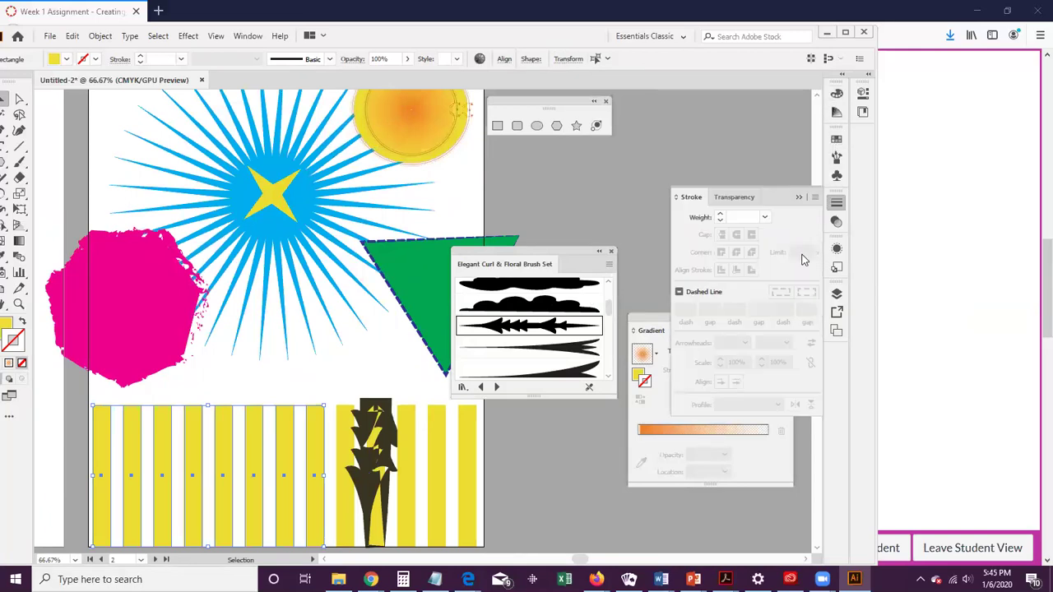
left_click(838, 160)
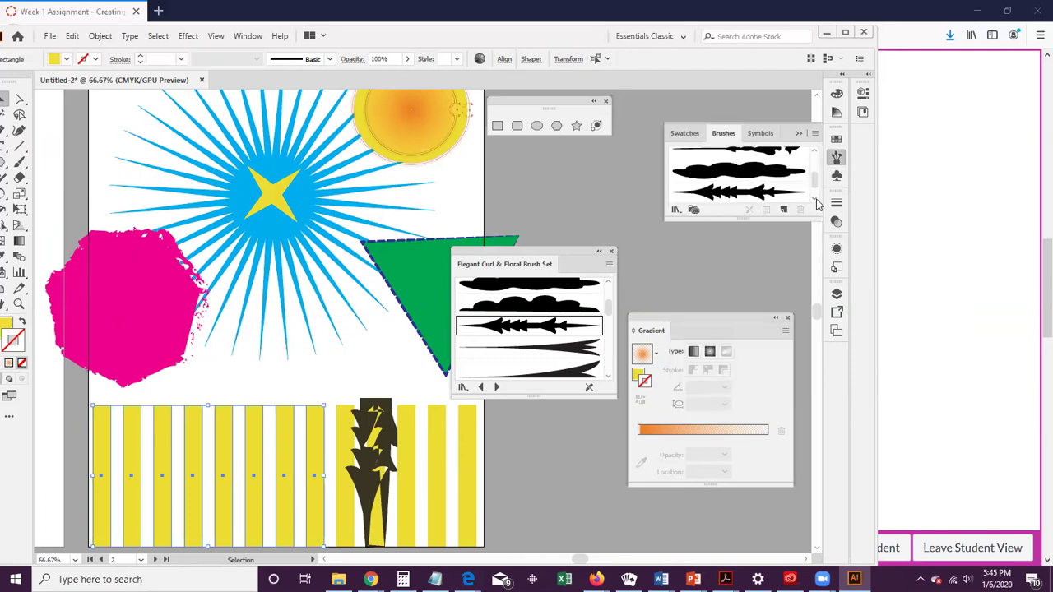
scroll(809, 180, "up", 2)
scroll(741, 189, "up", 1)
scroll(730, 188, "down", 3)
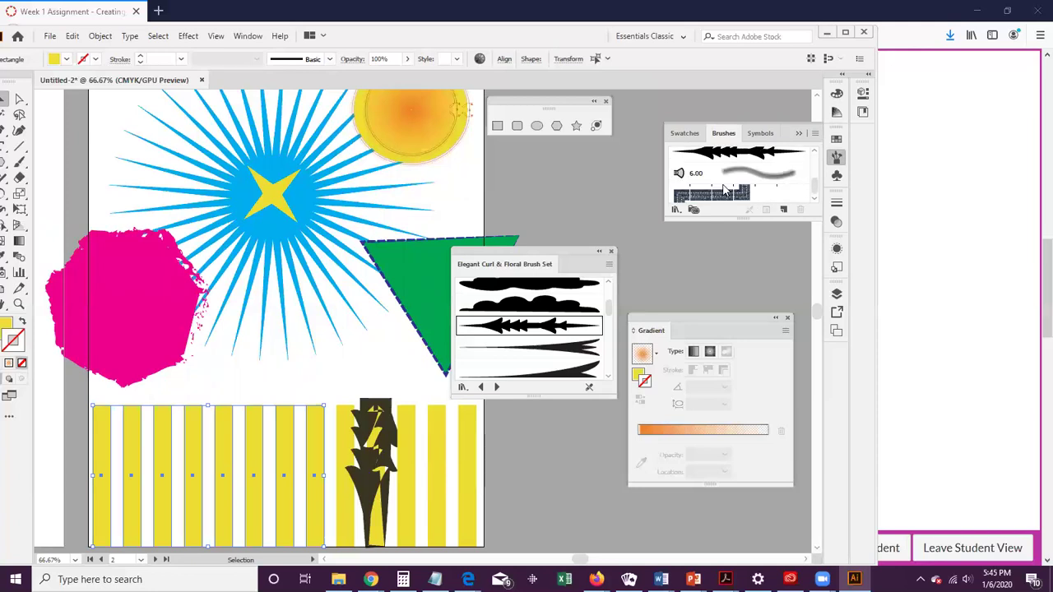
left_click(712, 195)
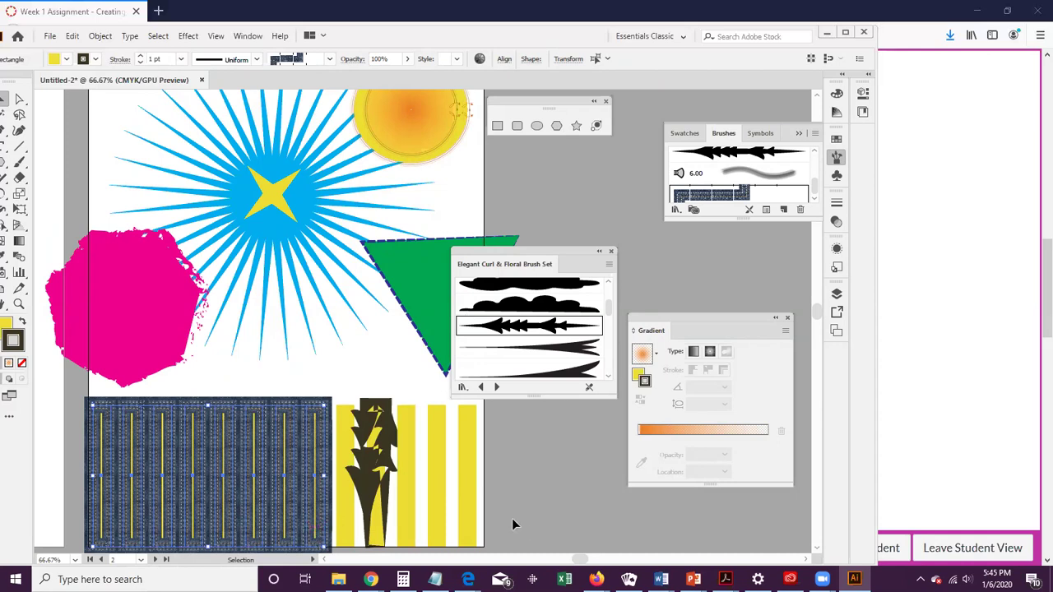
Step: Bring the blank artboard diagonally below the artwork into view and close the Elegant Curl & Floral Brush Set library
scroll(432, 494, "down", 5)
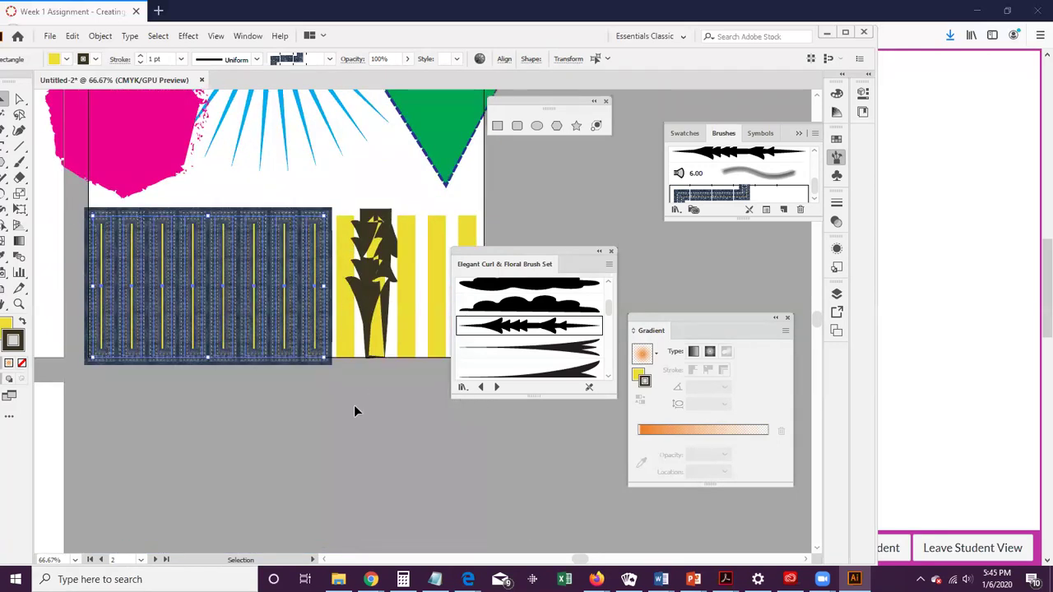
scroll(355, 411, "down", 5)
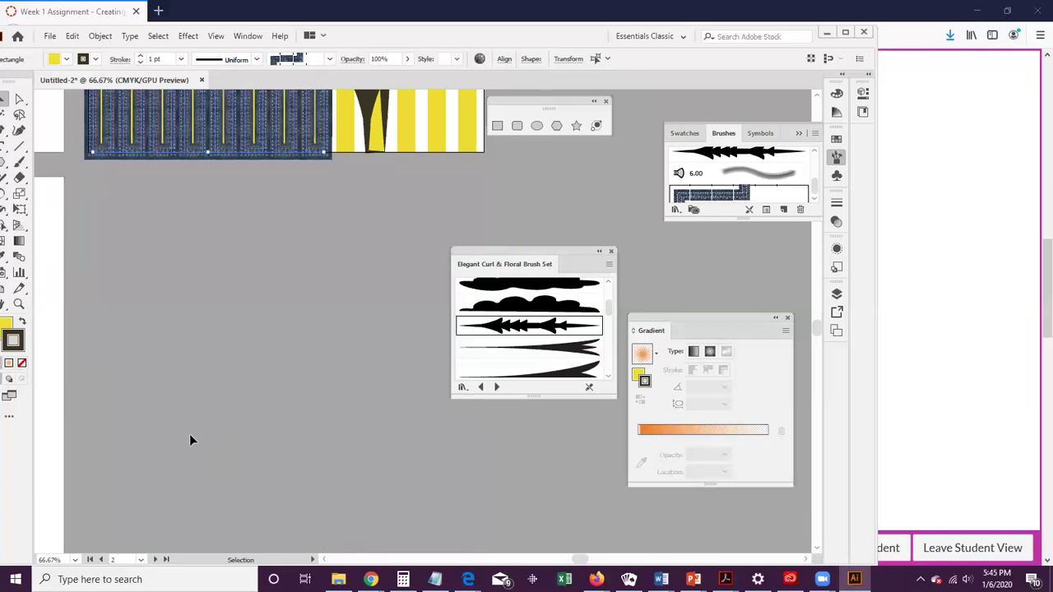
left_click_drag(149, 437, 423, 421)
left_click_drag(124, 455, 275, 440)
key("v")
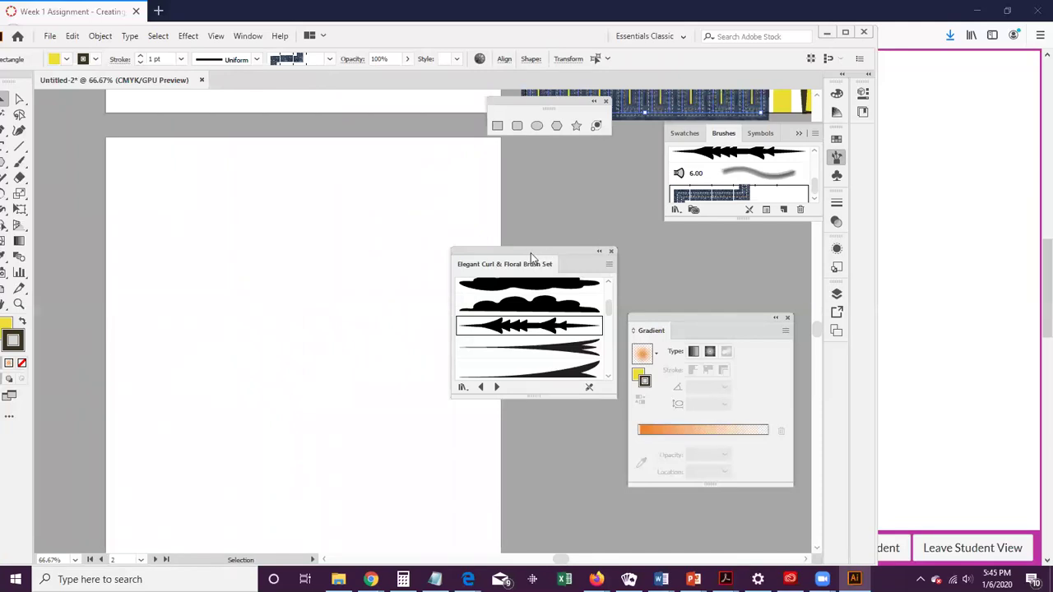
left_click_drag(512, 255, 717, 239)
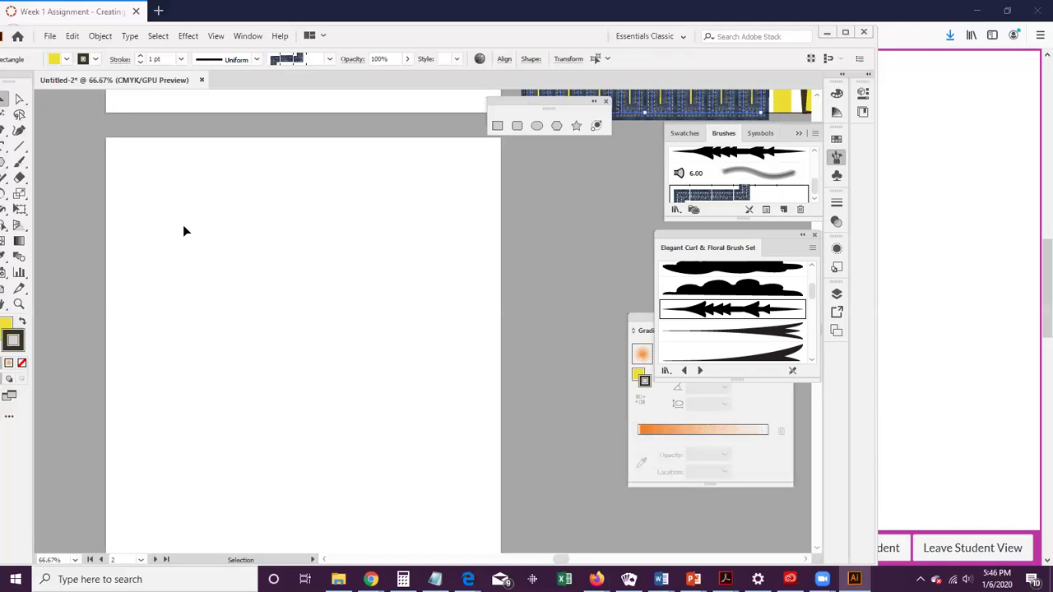
scroll(185, 231, "up", 1)
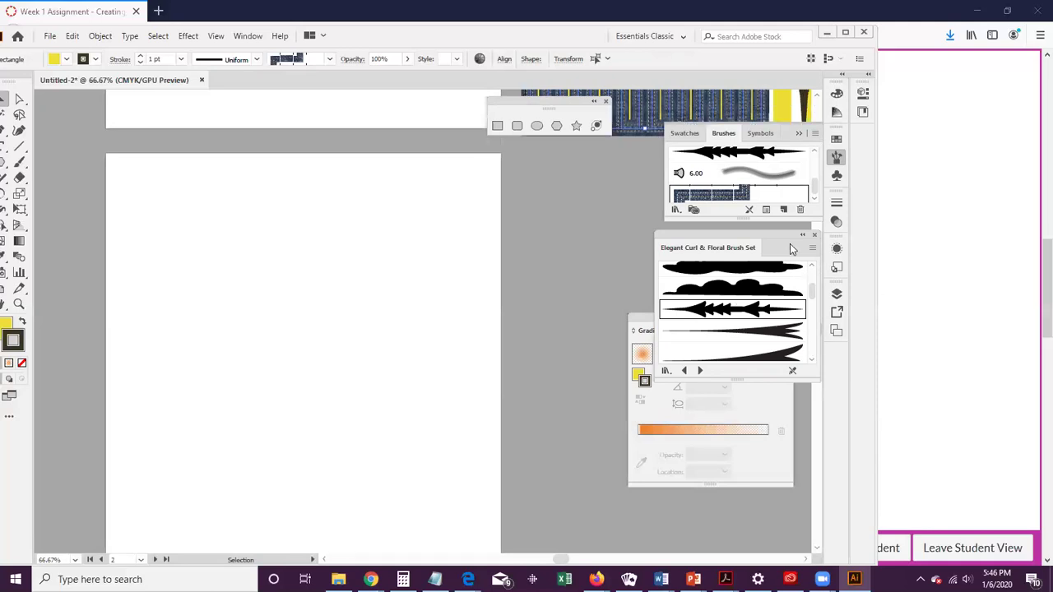
left_click(815, 236)
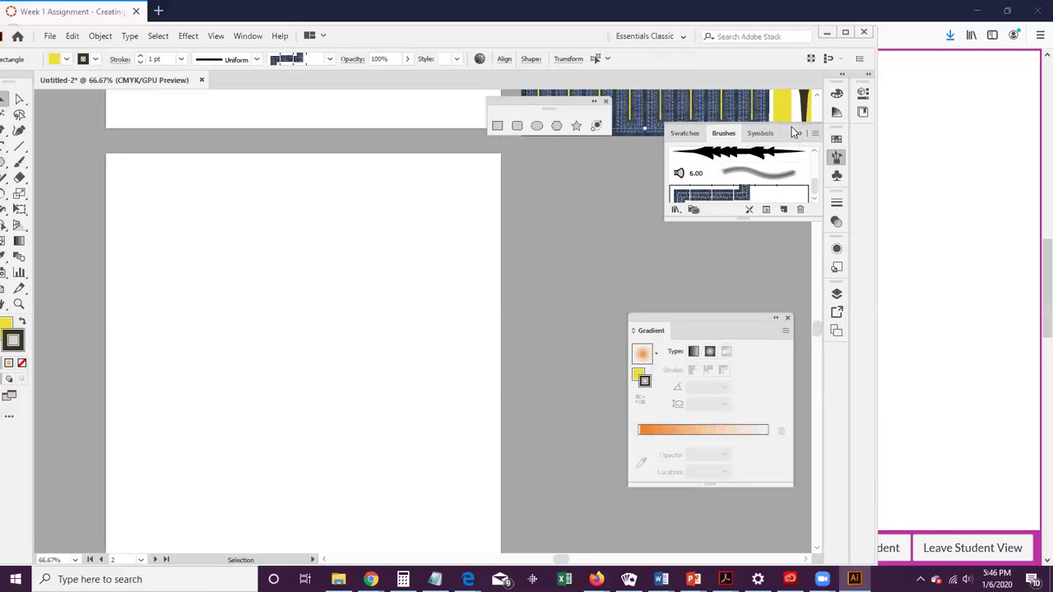
Step: Clear the floating panels by resetting the Essentials Classic workspace, and collapse the expanded Properties panel
left_click(706, 354)
left_click_drag(701, 323, 833, 199)
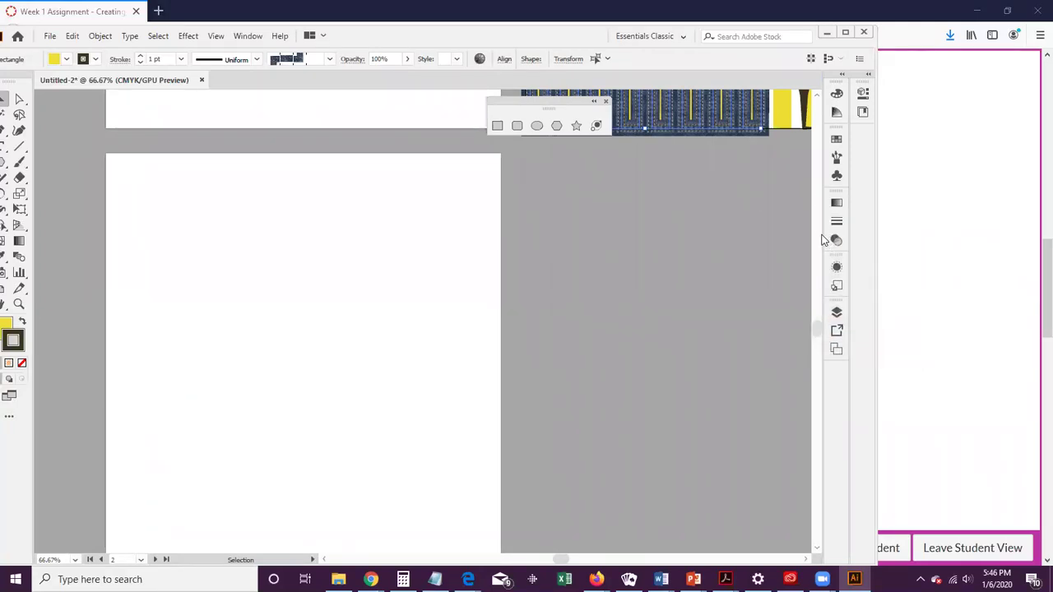
left_click(683, 38)
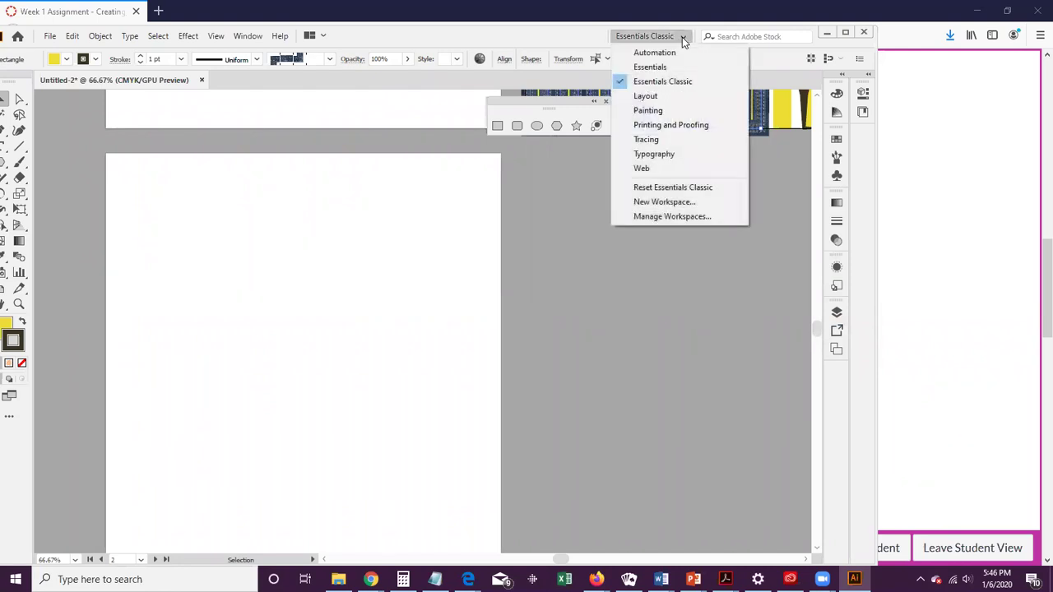
left_click(688, 189)
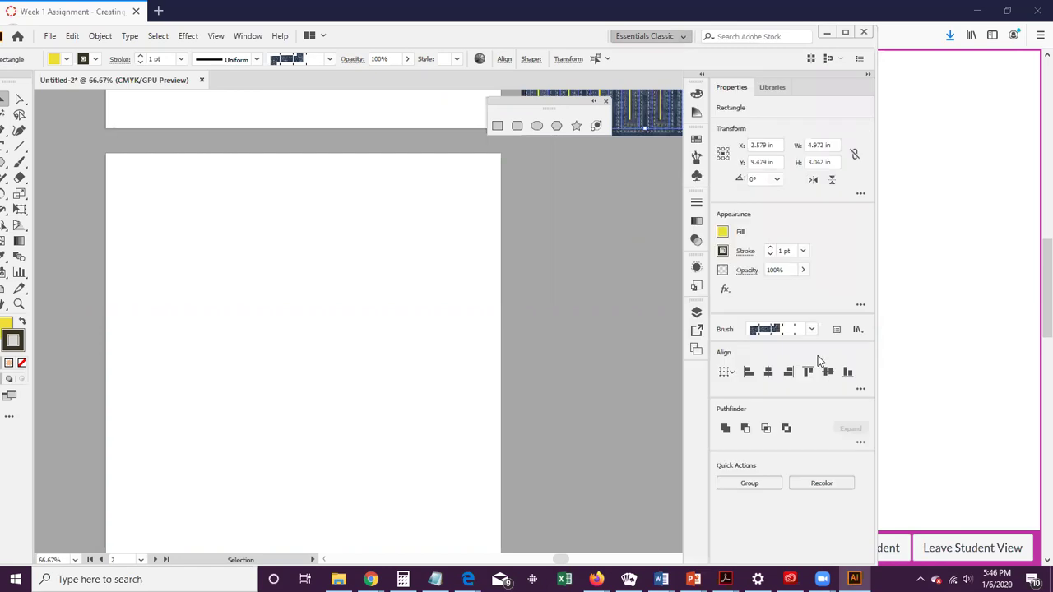
left_click(867, 80)
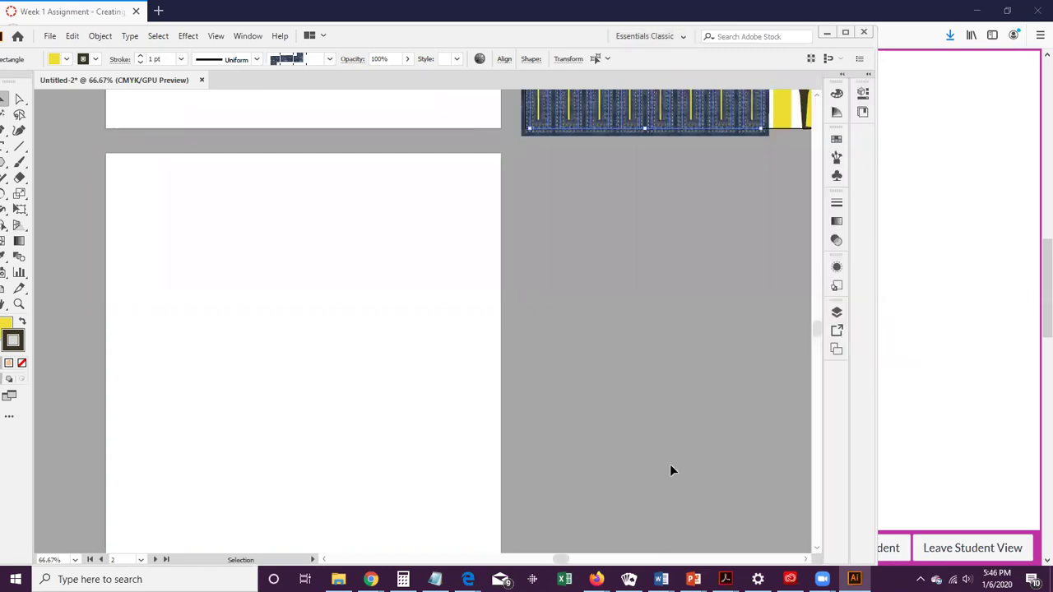
Step: Show the Layers panel and move all the artwork on the starburst artboard, except the leftmost denim stripe, from Layer 1 to Layer 2
left_click(241, 38)
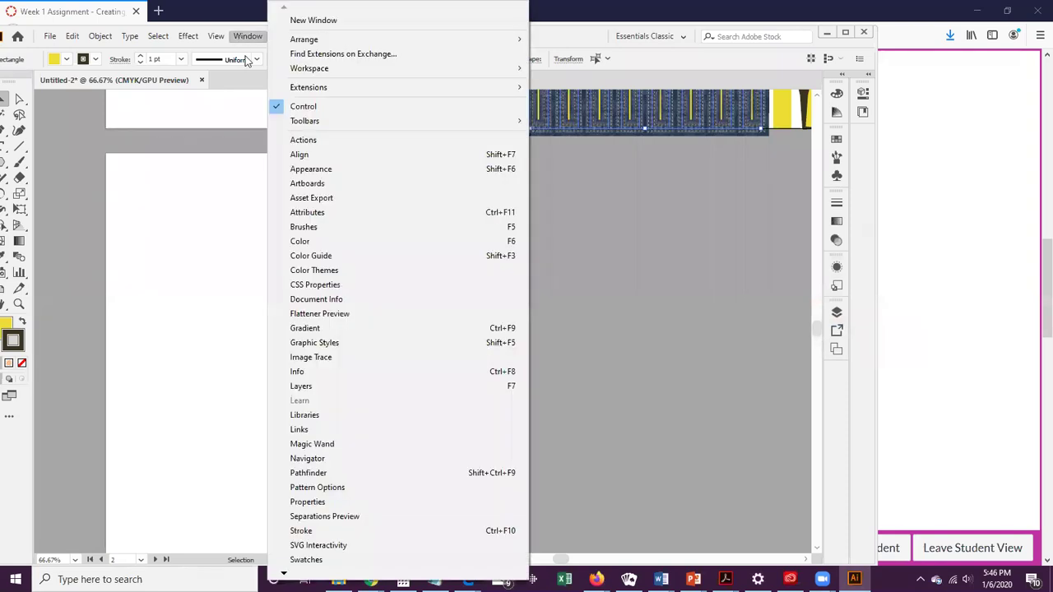
left_click(657, 36)
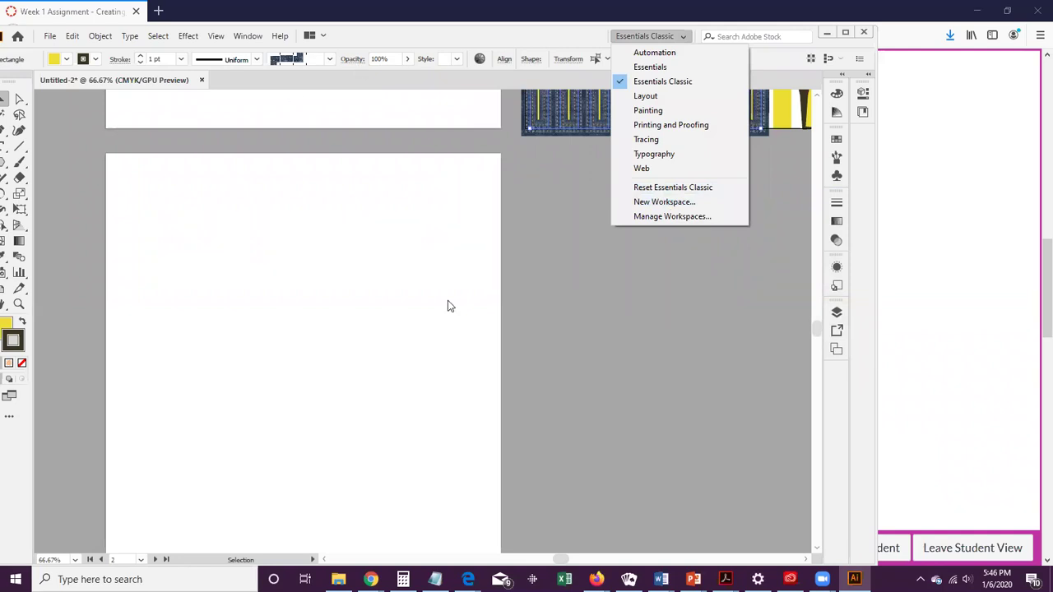
left_click(836, 312)
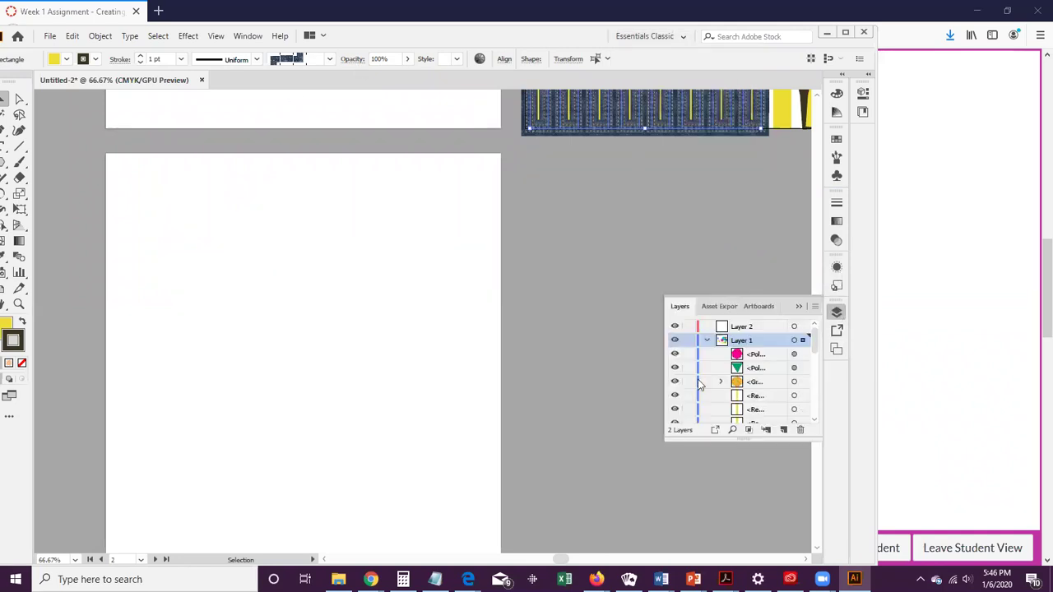
scroll(580, 313, "up", 10)
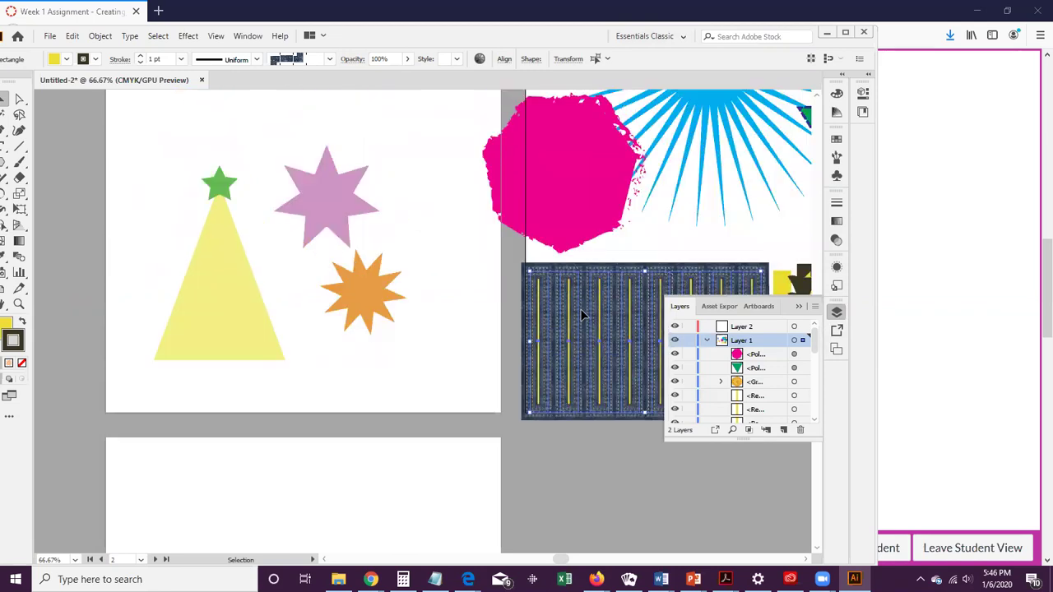
scroll(580, 309, "up", 1)
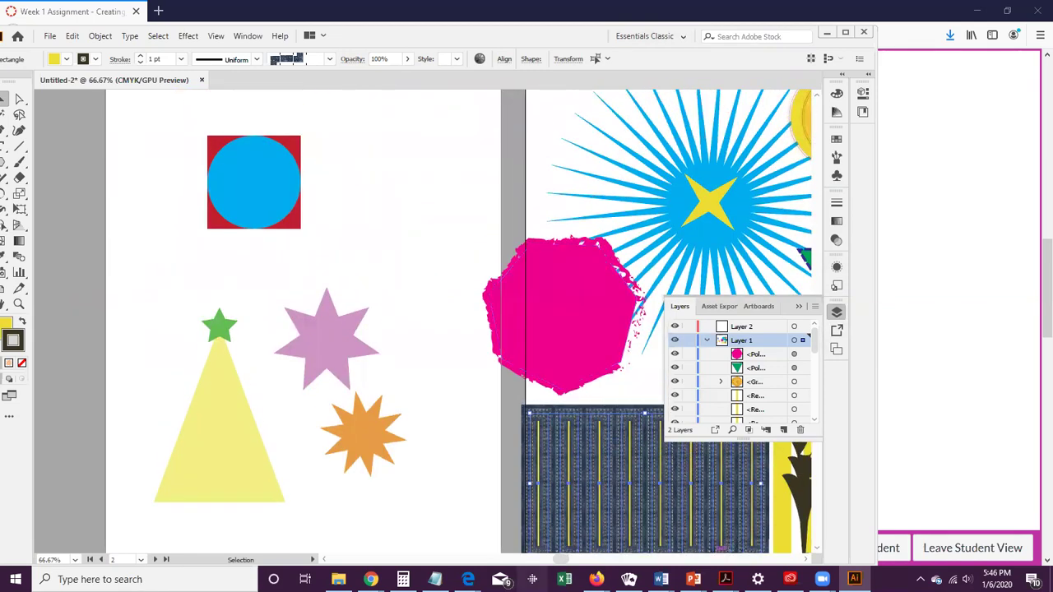
scroll(512, 406, "right", 7)
scroll(512, 406, "left", 2)
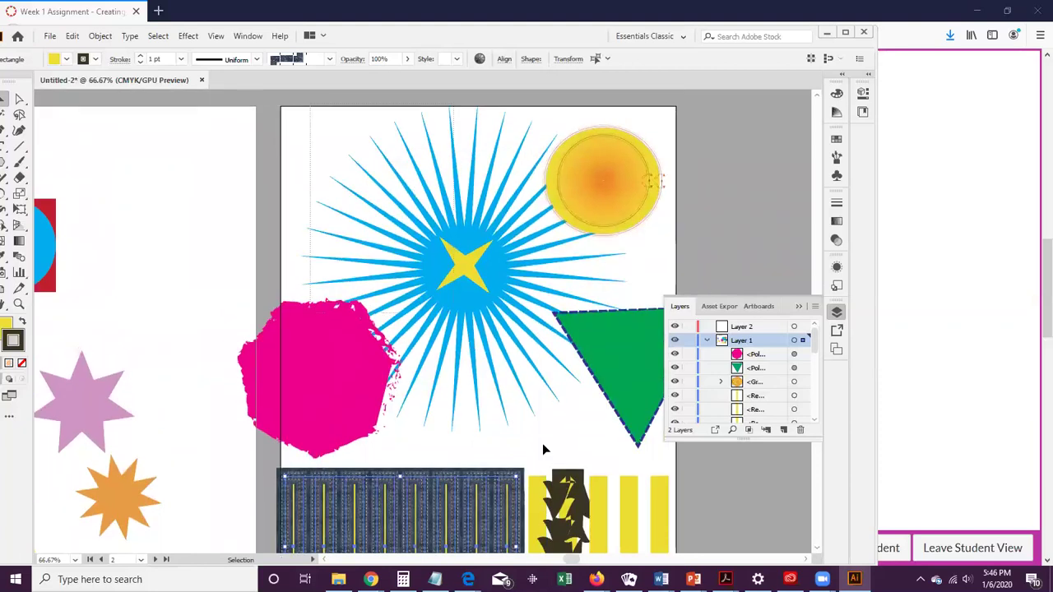
scroll(470, 341, "down", 1)
left_click_drag(660, 557, 680, 525)
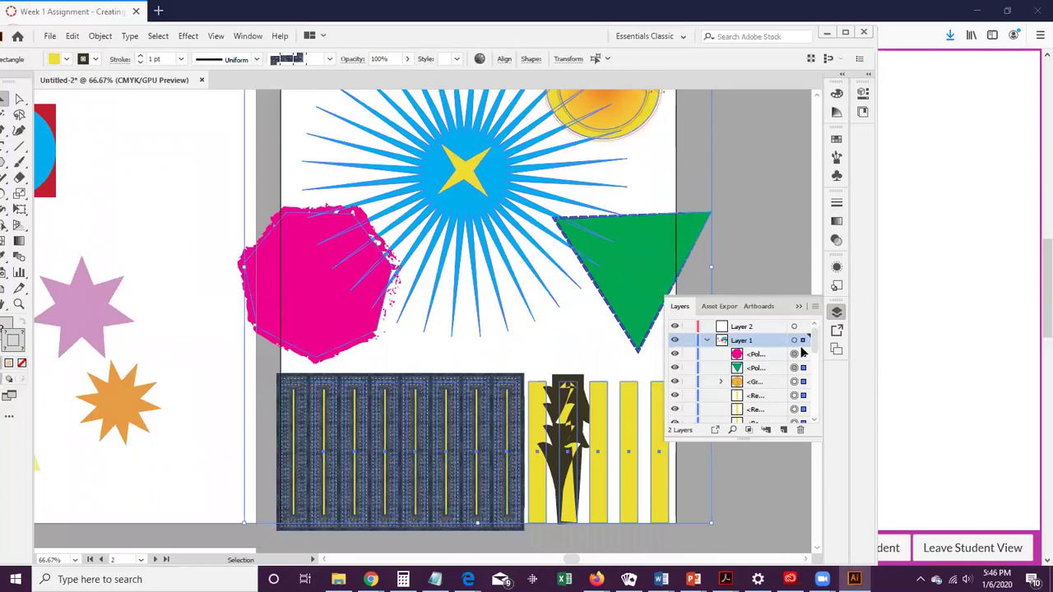
left_click_drag(803, 343, 803, 327)
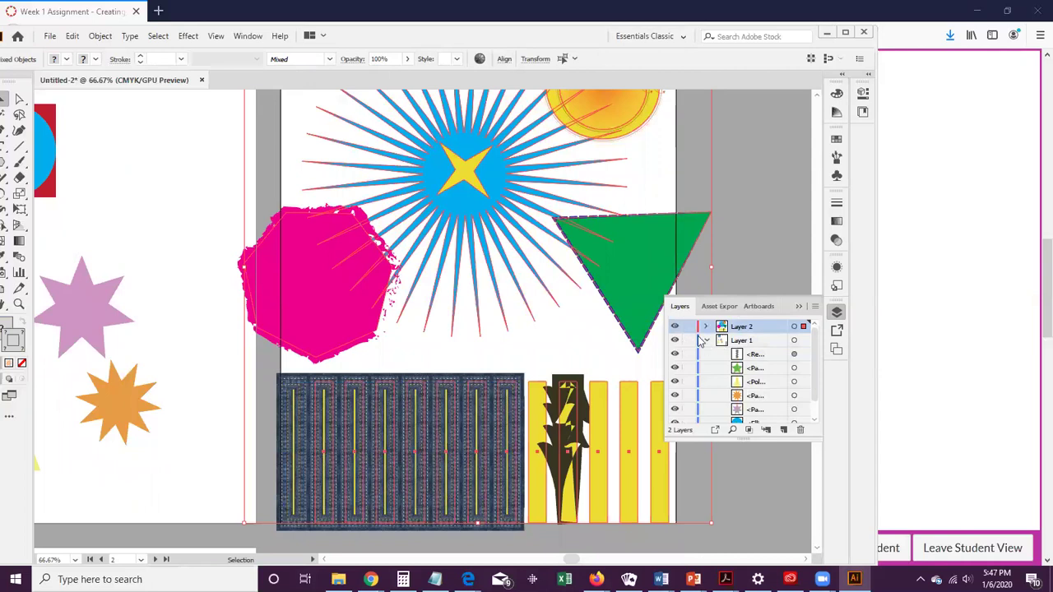
Step: Lock Layer 1 and toggle the visibility of Layer 2 off and on to check which artwork it holds
left_click(689, 340)
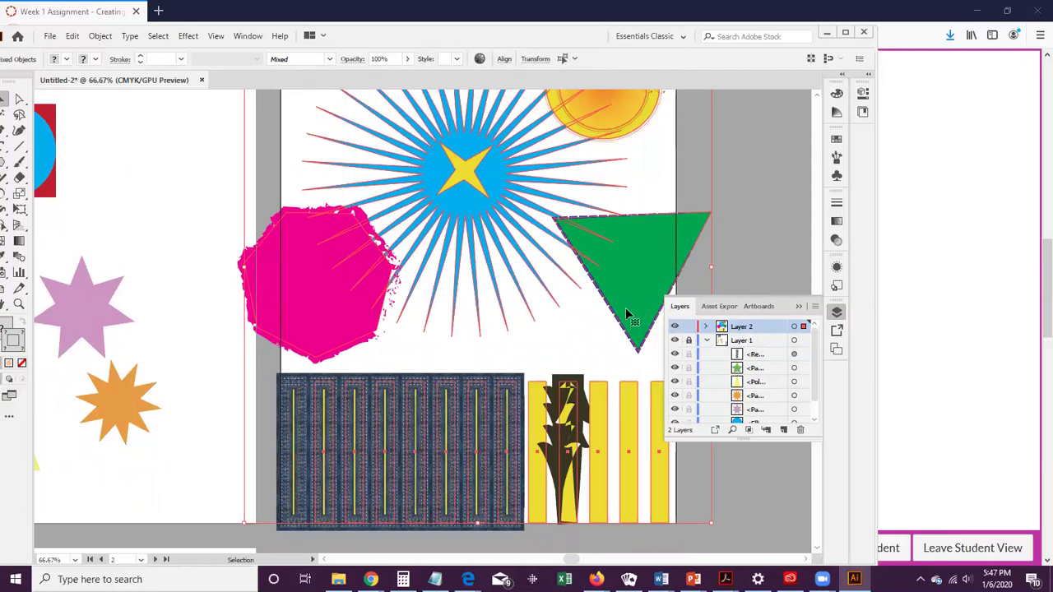
left_click(676, 328)
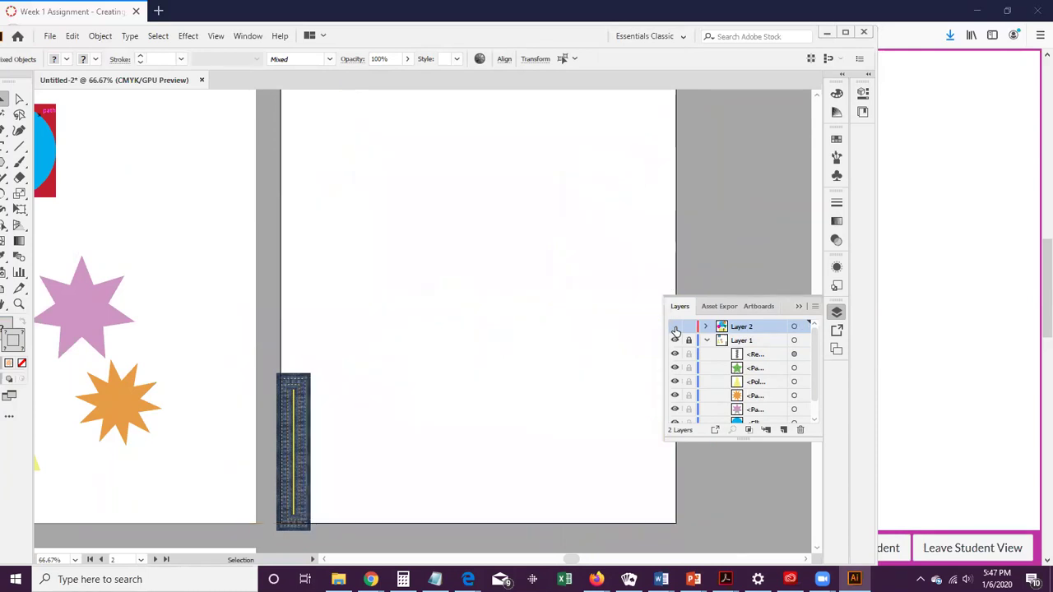
left_click(676, 328)
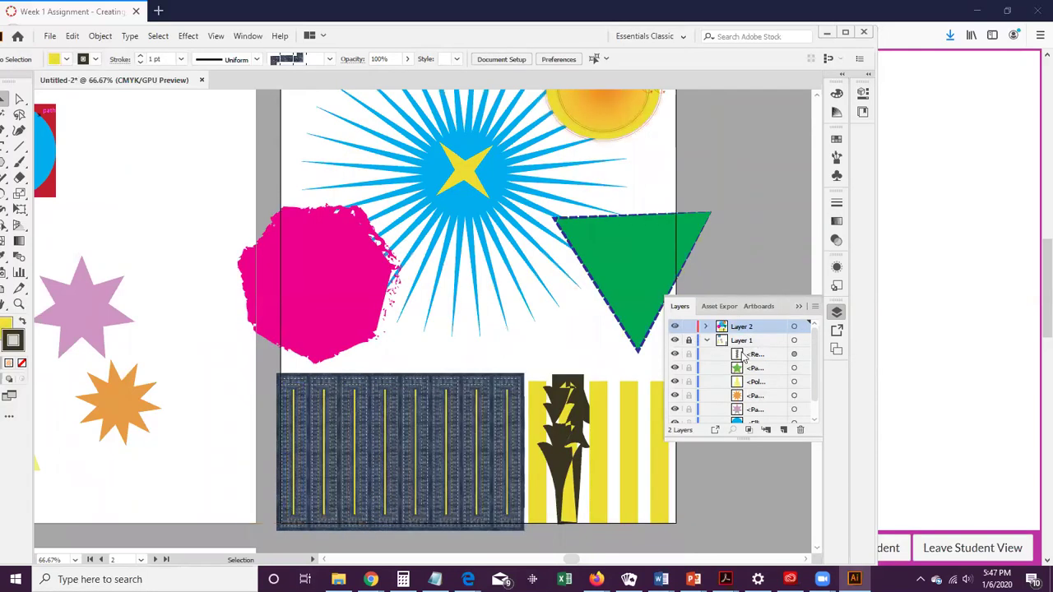
left_click(675, 328)
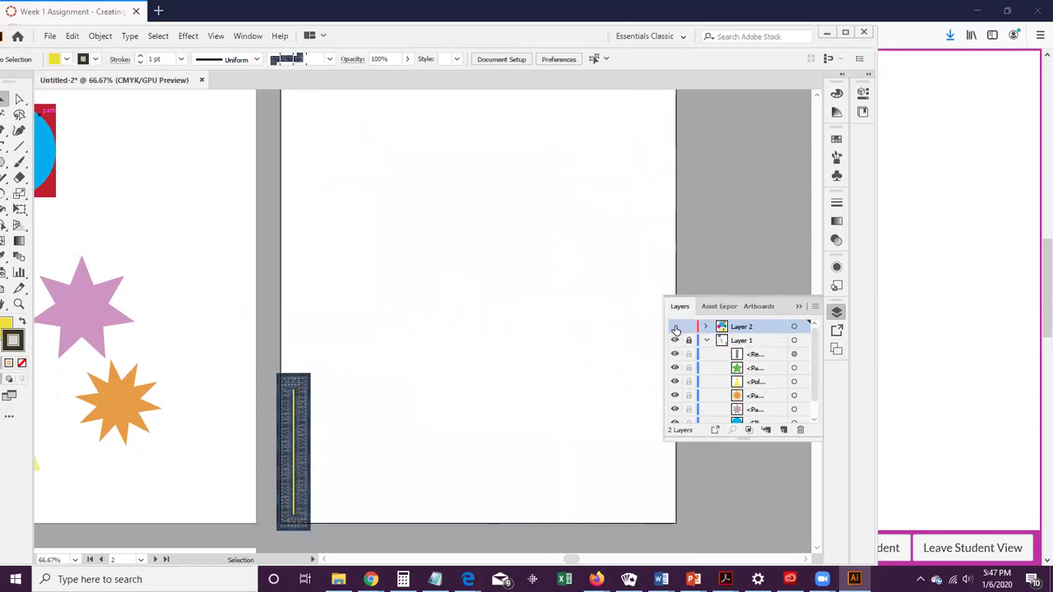
left_click(675, 328)
left_click(676, 327)
left_click(676, 327)
Step: Lock Layer 2 and add a new empty layer above it
left_click(688, 340)
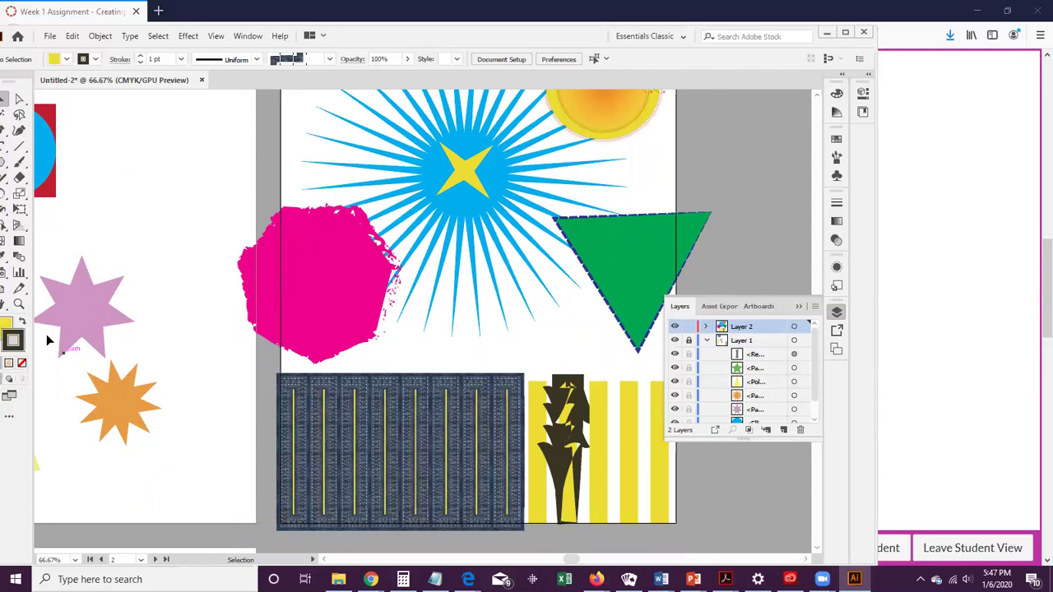
left_click(105, 276)
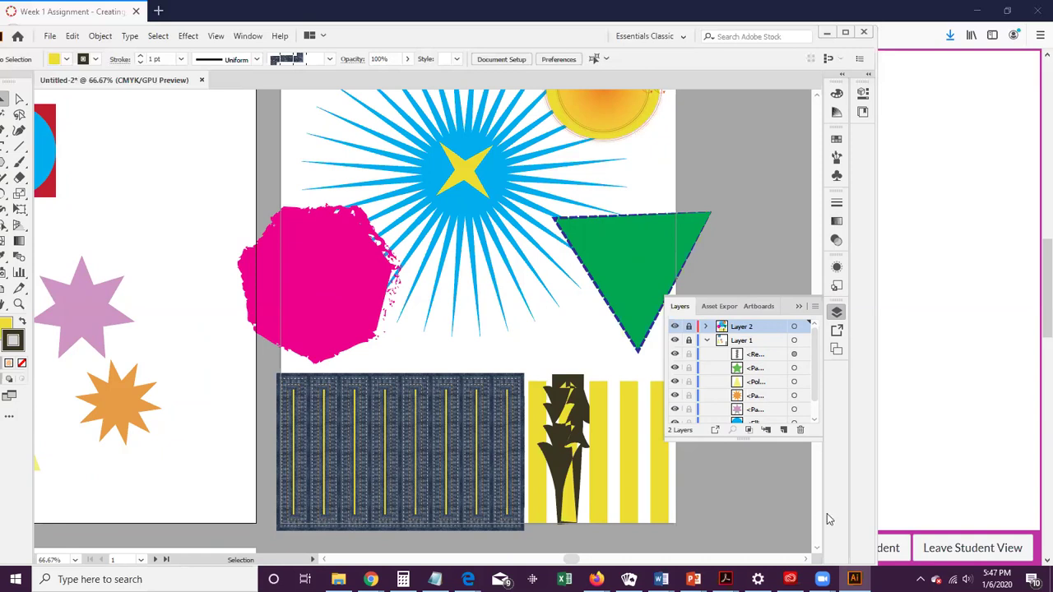
left_click(783, 430)
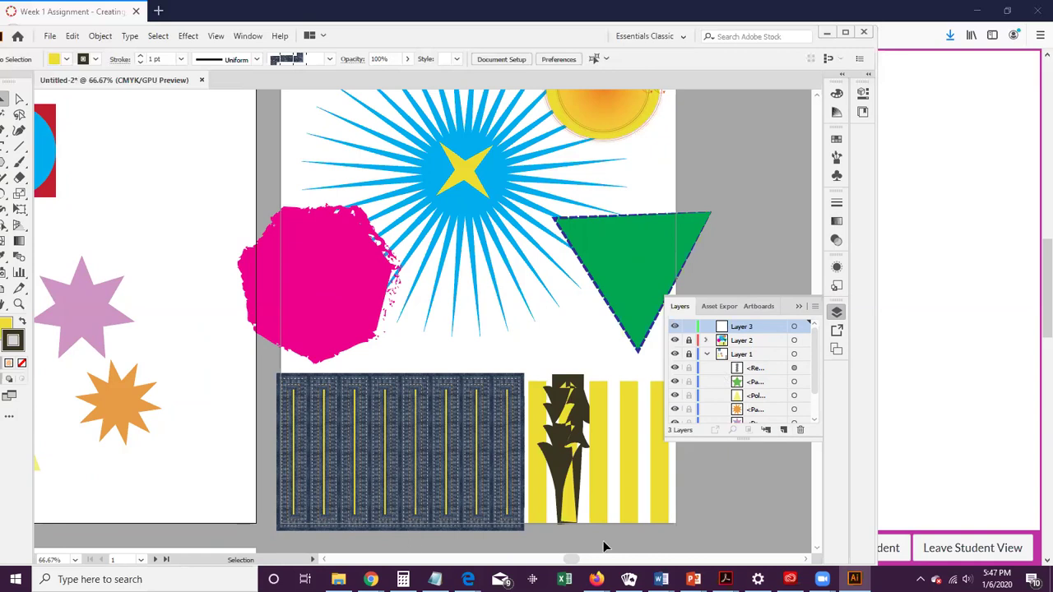
Step: Start placing a file on the blank artboard and browse to Documents > stevens-henager > Classes > DES103 > Week 1 files > Assignment
scroll(395, 538, "down", 10)
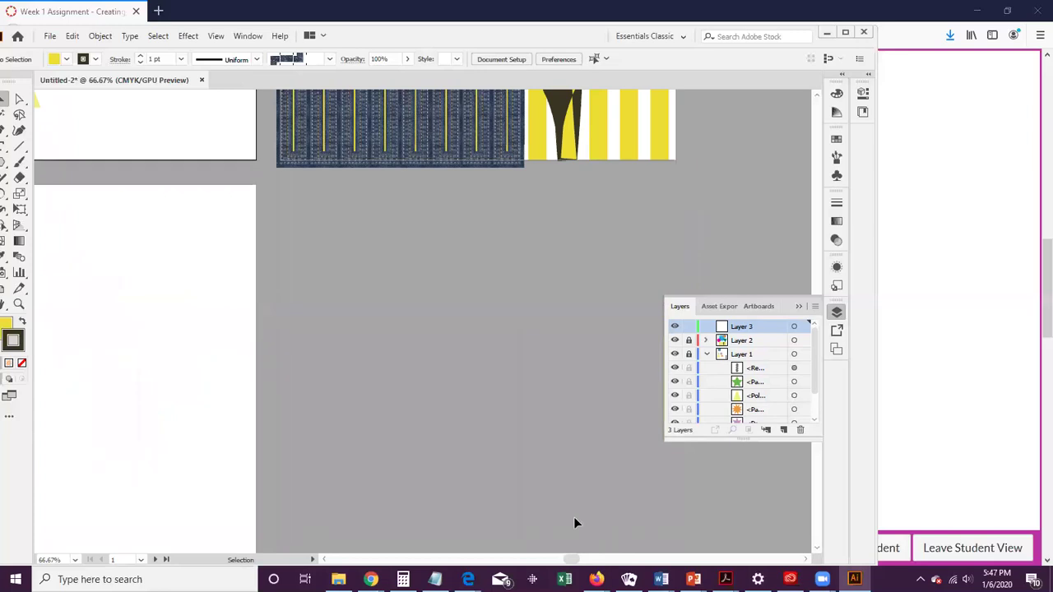
left_click_drag(124, 370, 500, 335)
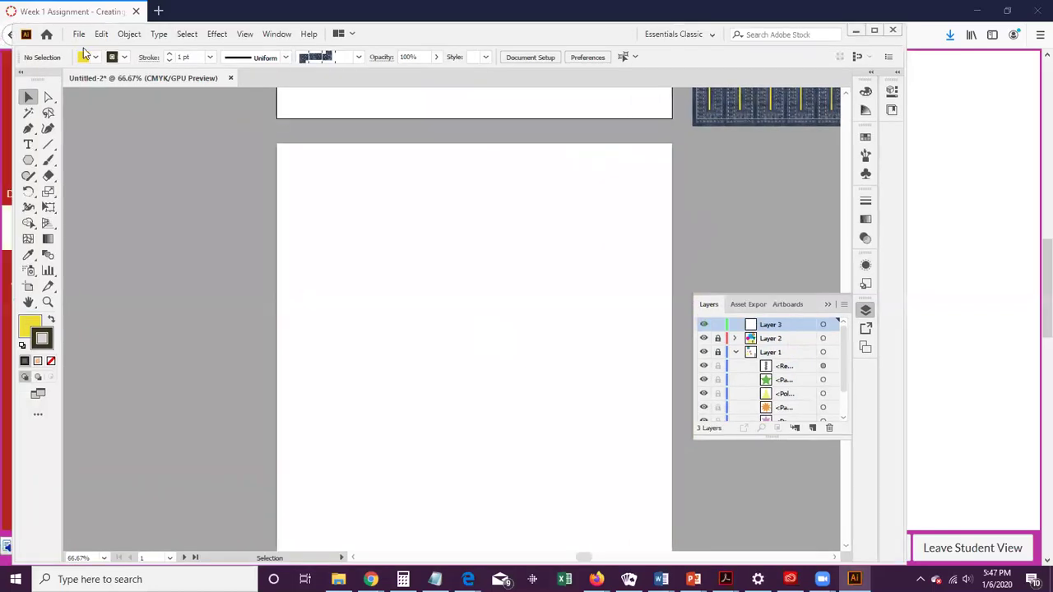
left_click(79, 36)
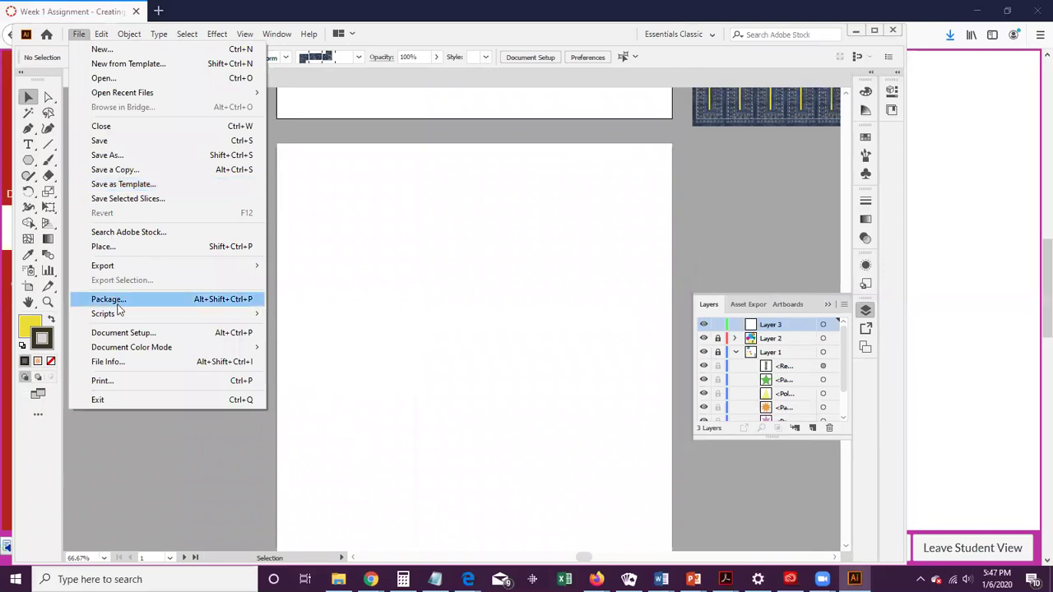
left_click(107, 246)
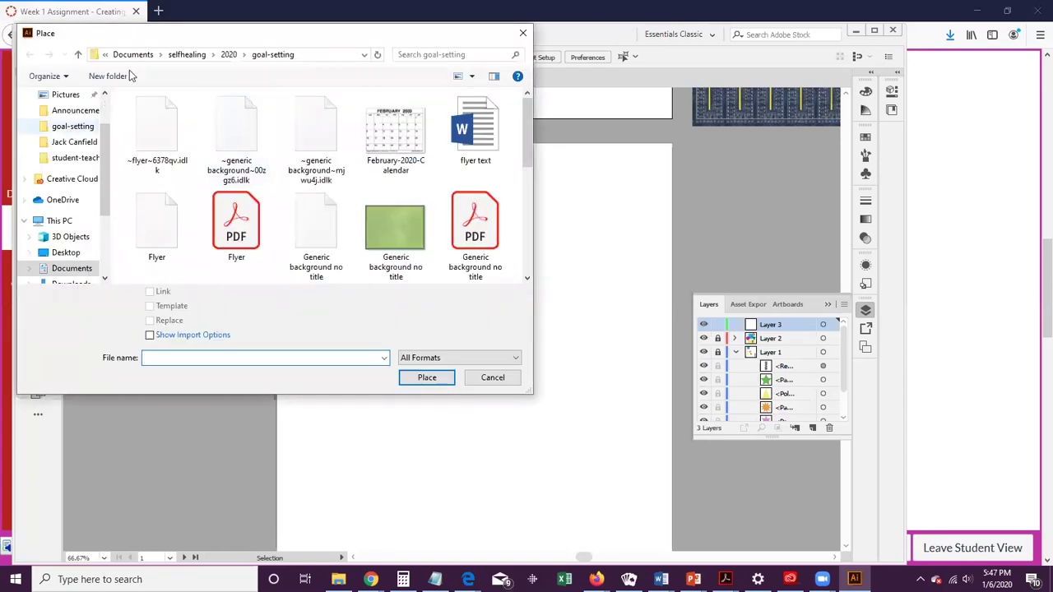
left_click(70, 269)
scroll(168, 222, "down", 5)
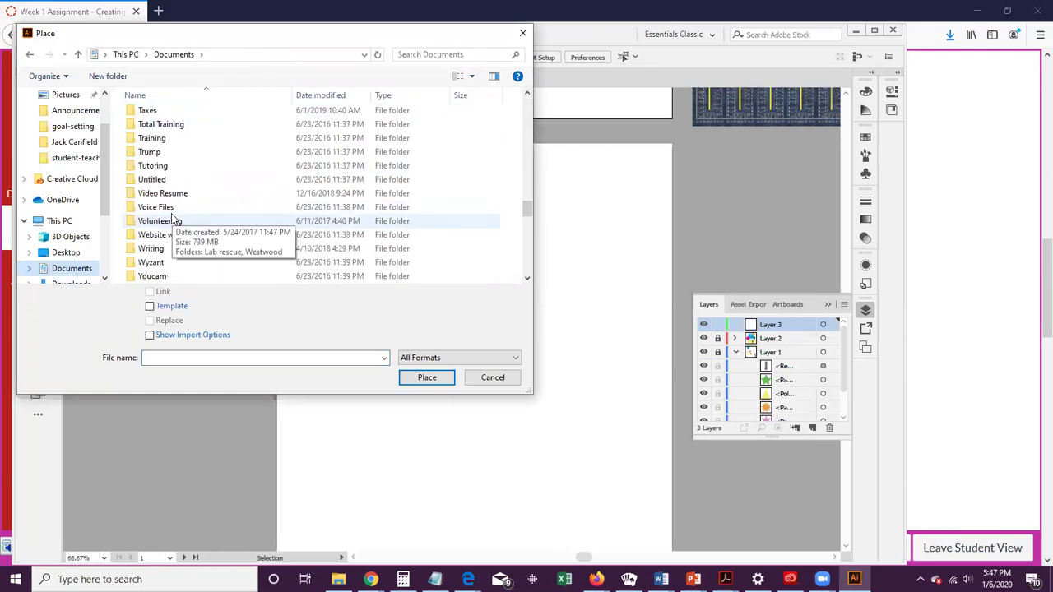
scroll(164, 228, "up", 4)
double_click(144, 262)
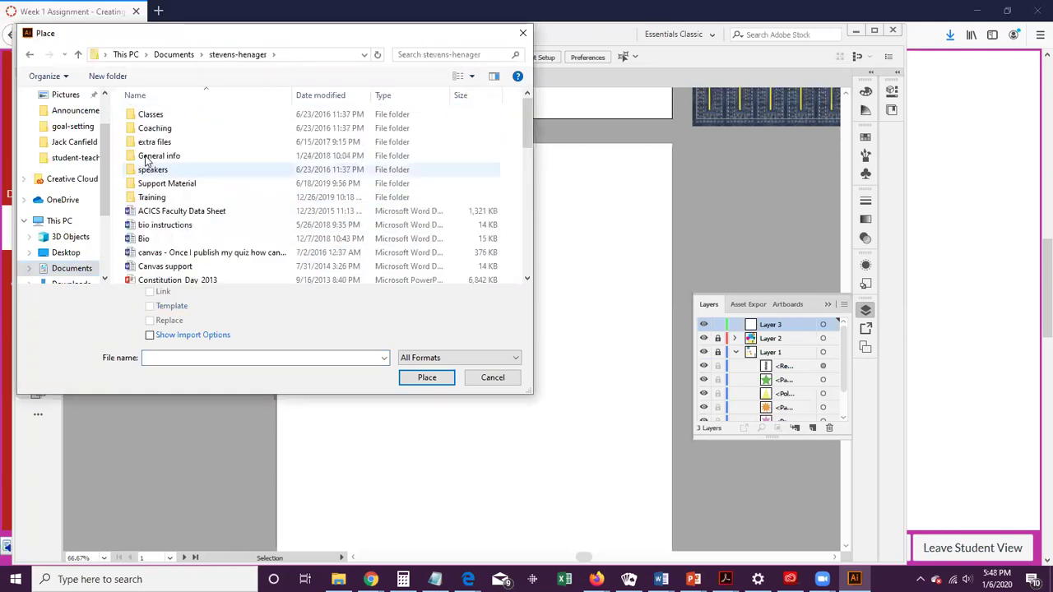
double_click(132, 116)
double_click(133, 115)
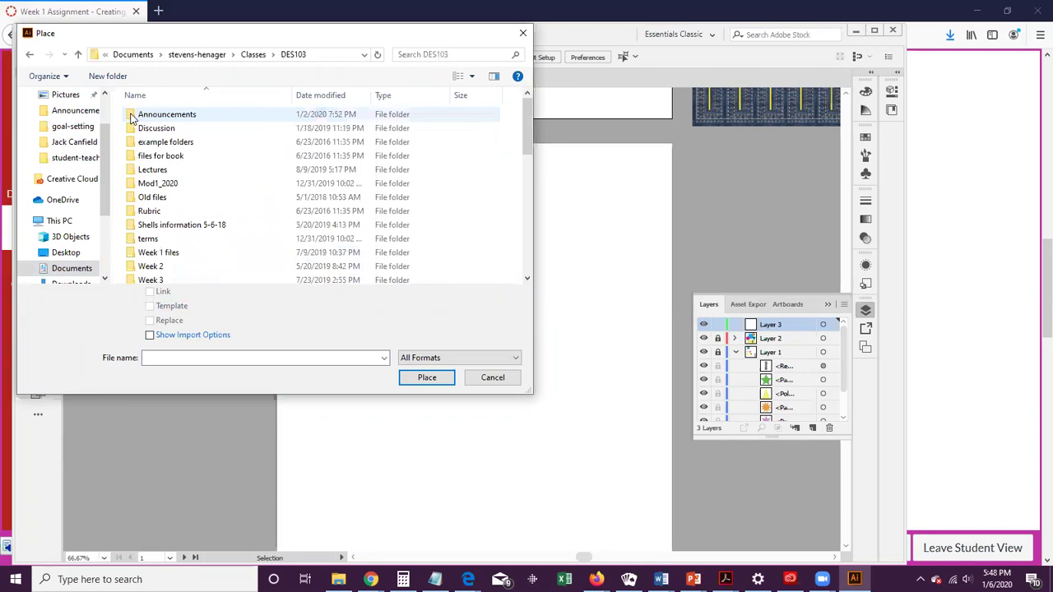
scroll(132, 228, "down", 1)
left_click(136, 224)
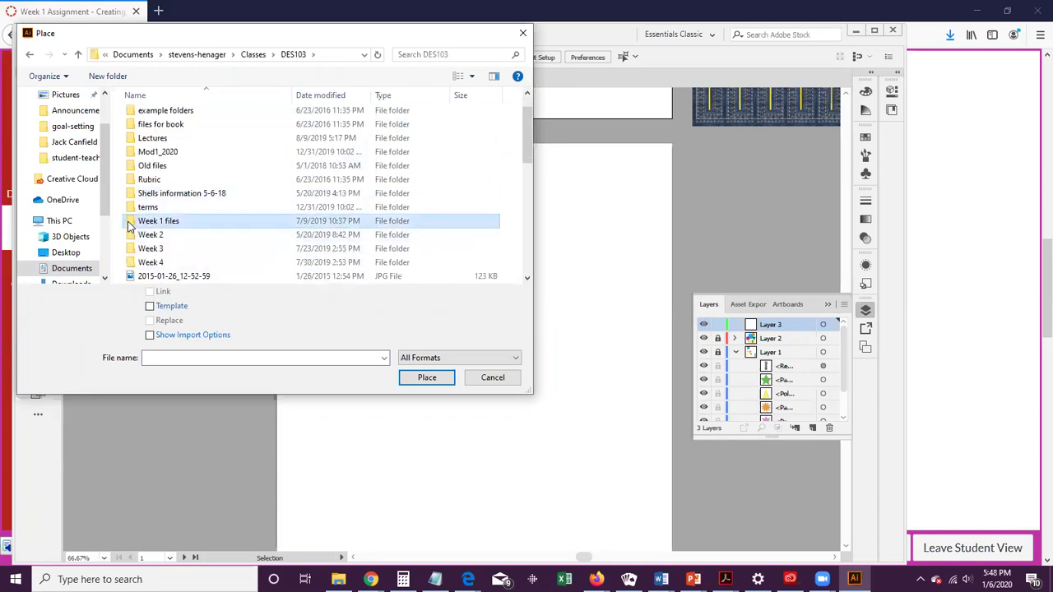
double_click(138, 222)
double_click(149, 116)
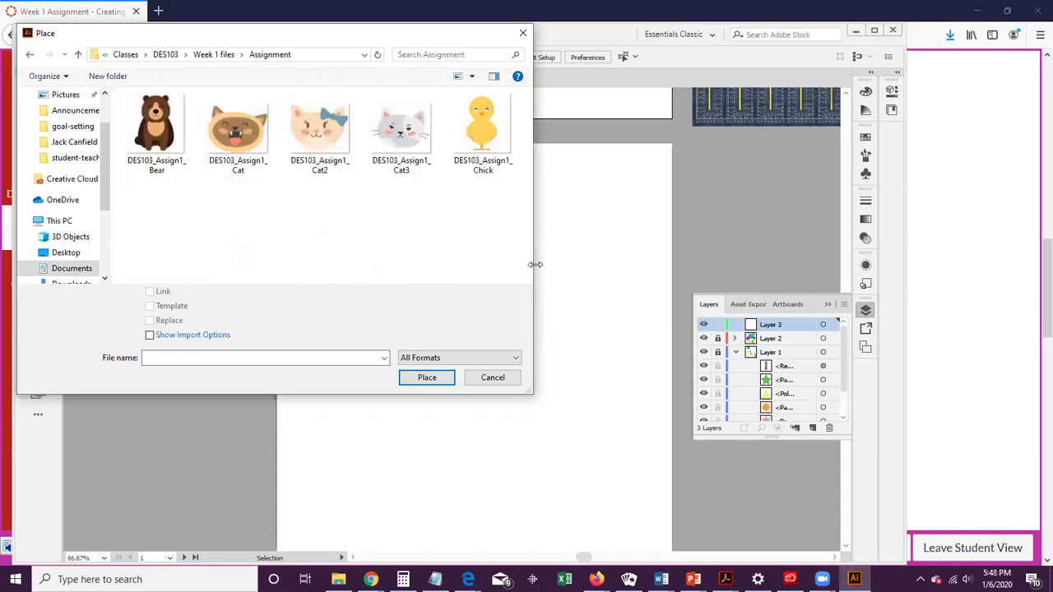
left_click_drag(534, 265, 617, 264)
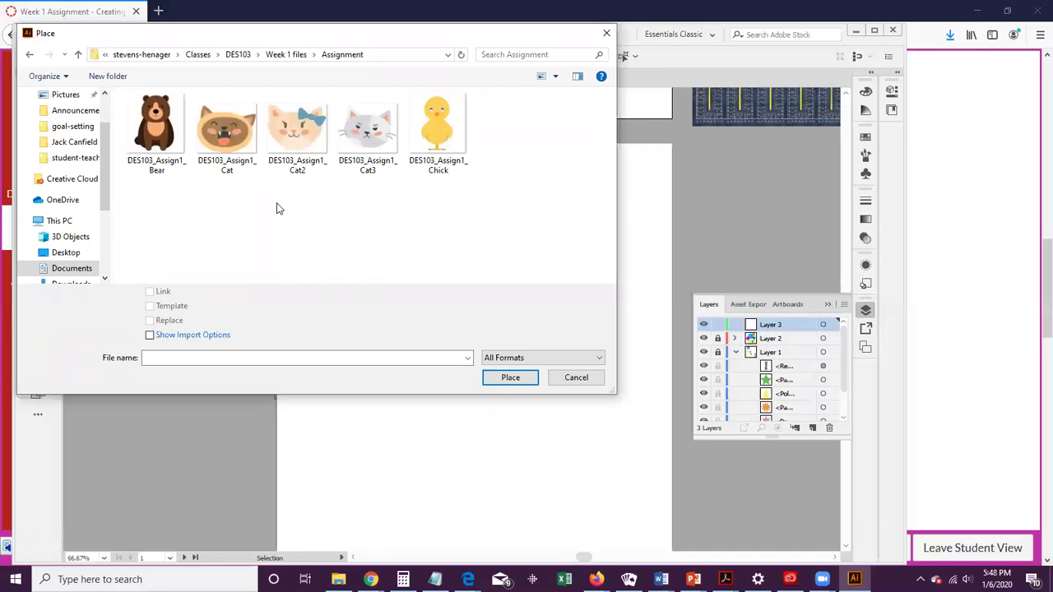
Step: Place DES103_Assign1_Cat2 as a linked image near the upper-left corner of the blank artboard
left_click(204, 130)
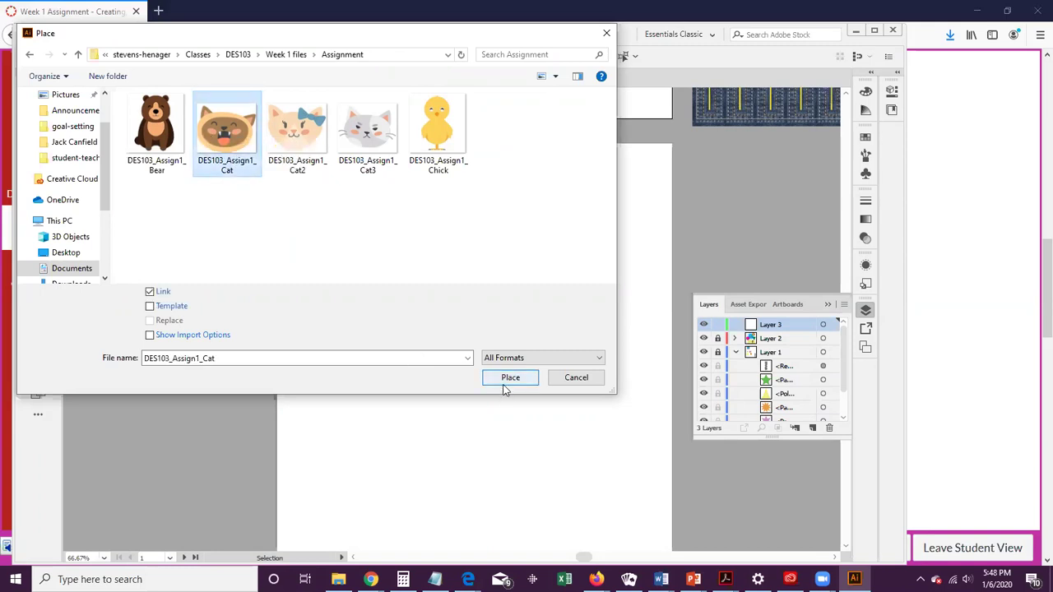
left_click(320, 141)
left_click(507, 380)
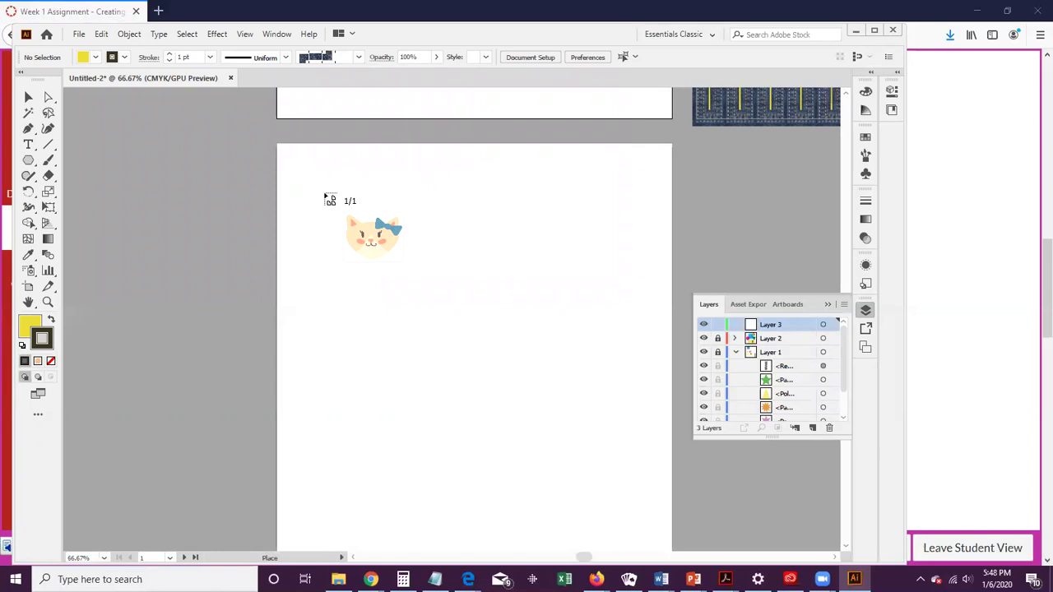
left_click(327, 199)
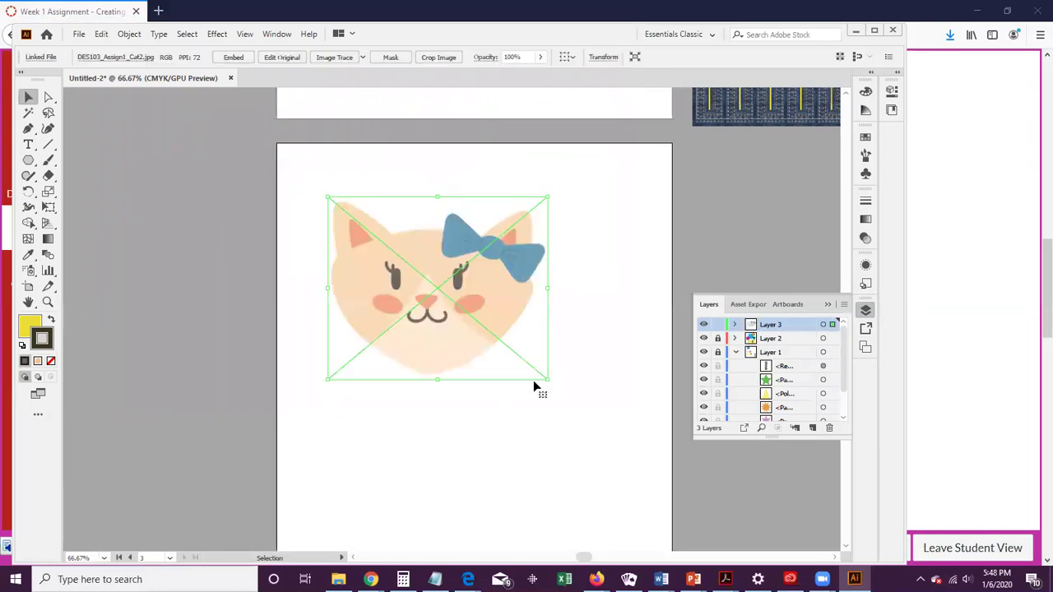
Step: Enlarge the placed cat image proportionally and move it to the middle of the artboard's width
left_click_drag(548, 382, 606, 481)
left_click_drag(606, 428, 640, 471)
left_click_drag(554, 341, 550, 378)
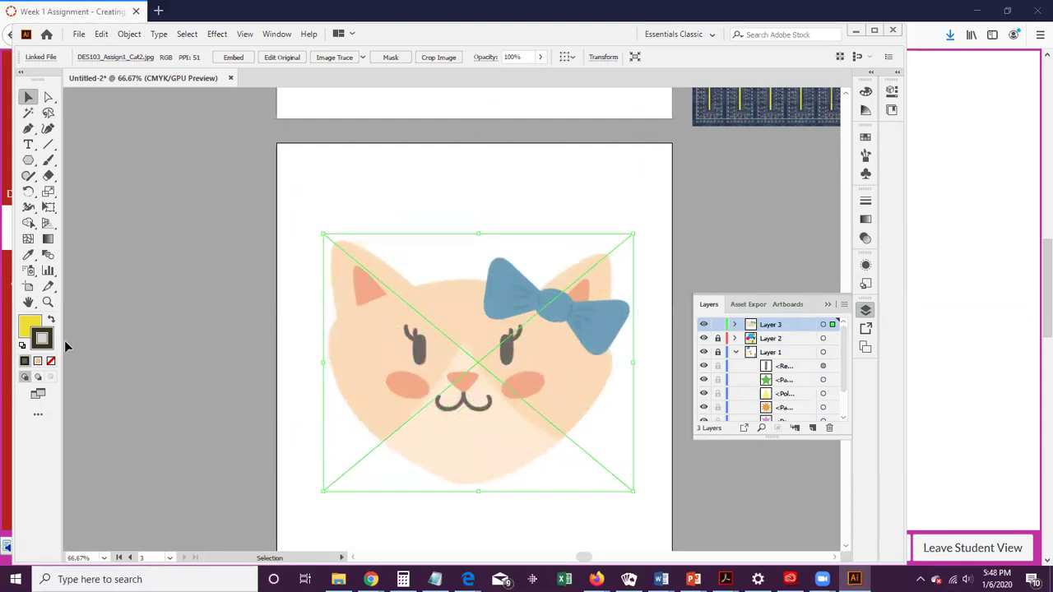
Step: Magnify the placed cat image and the orange starburst to compare the edge quality of raster and vector artwork
left_click(47, 302)
left_click(577, 380)
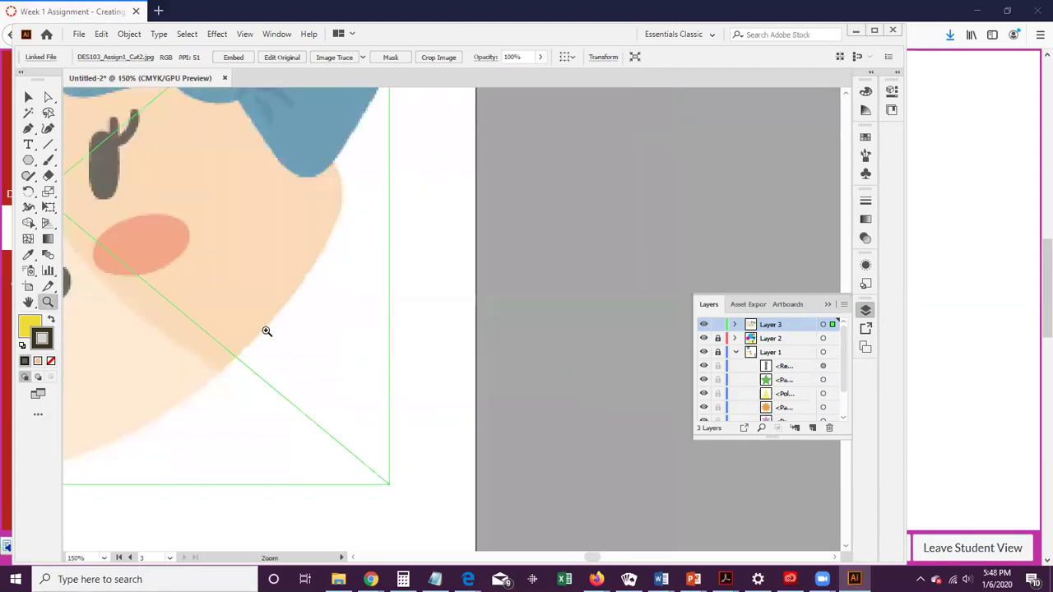
left_click_drag(246, 250, 527, 301)
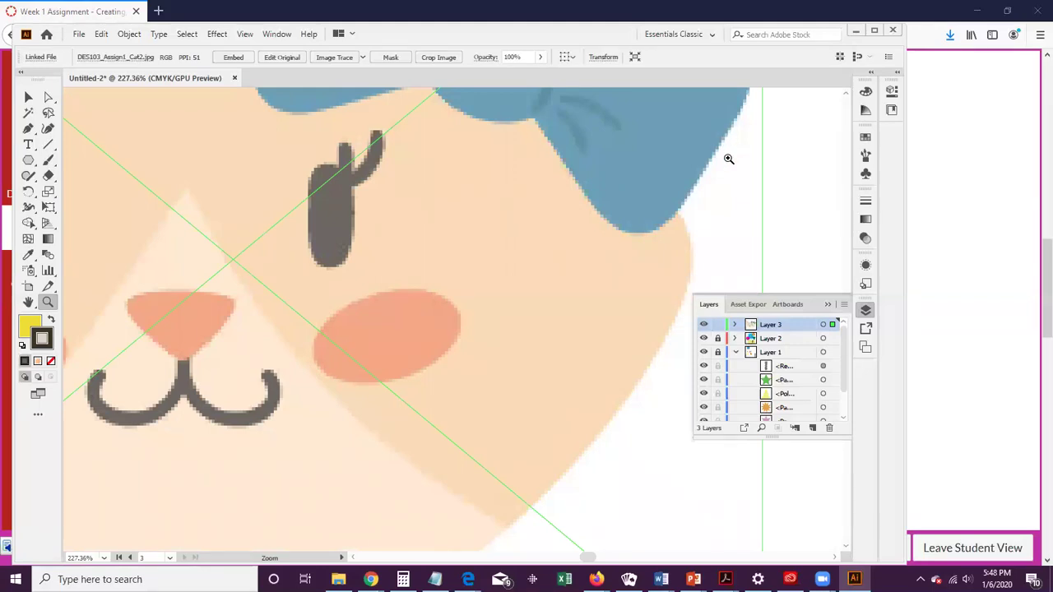
scroll(518, 247, "up", 5)
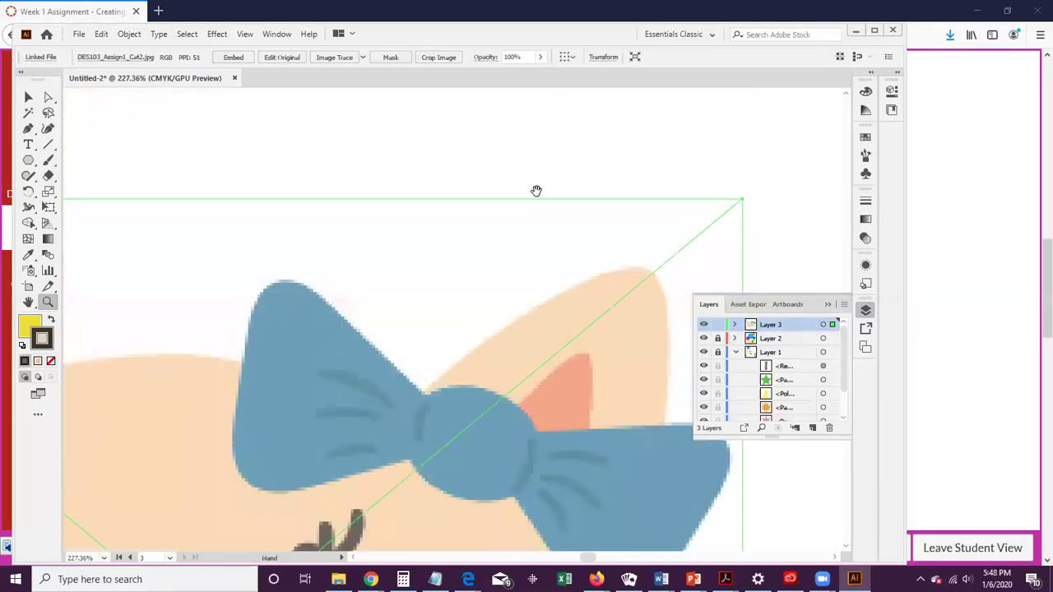
scroll(513, 263, "up", 15)
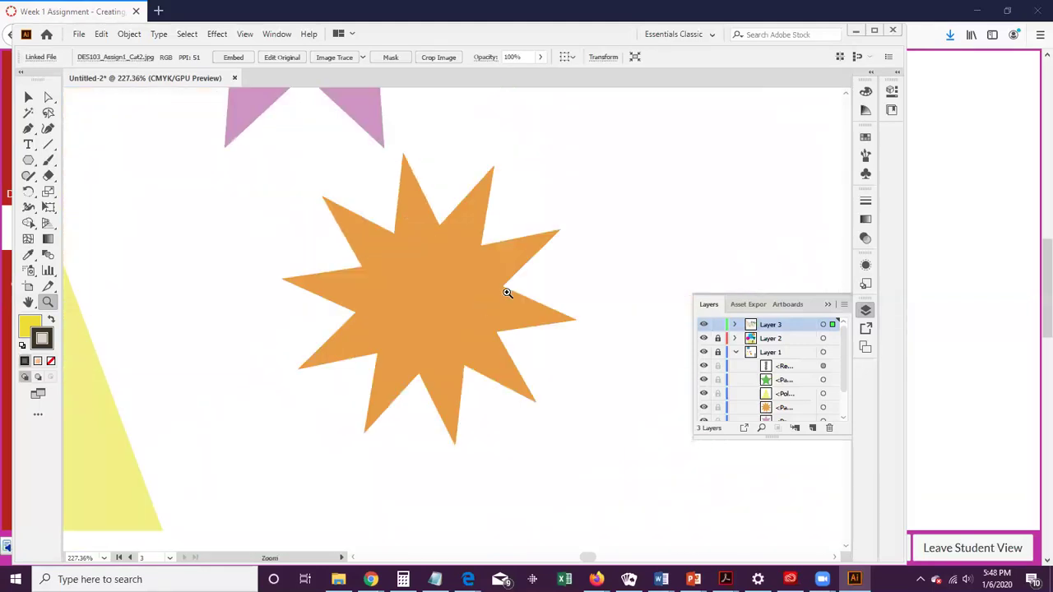
scroll(507, 293, "up", 6)
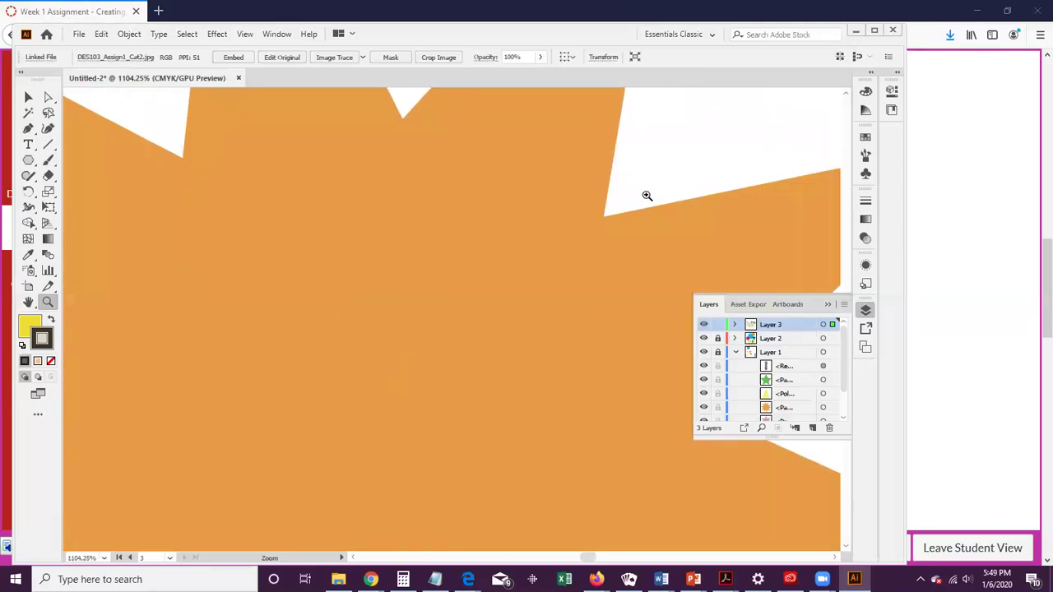
scroll(548, 337, "down", 5)
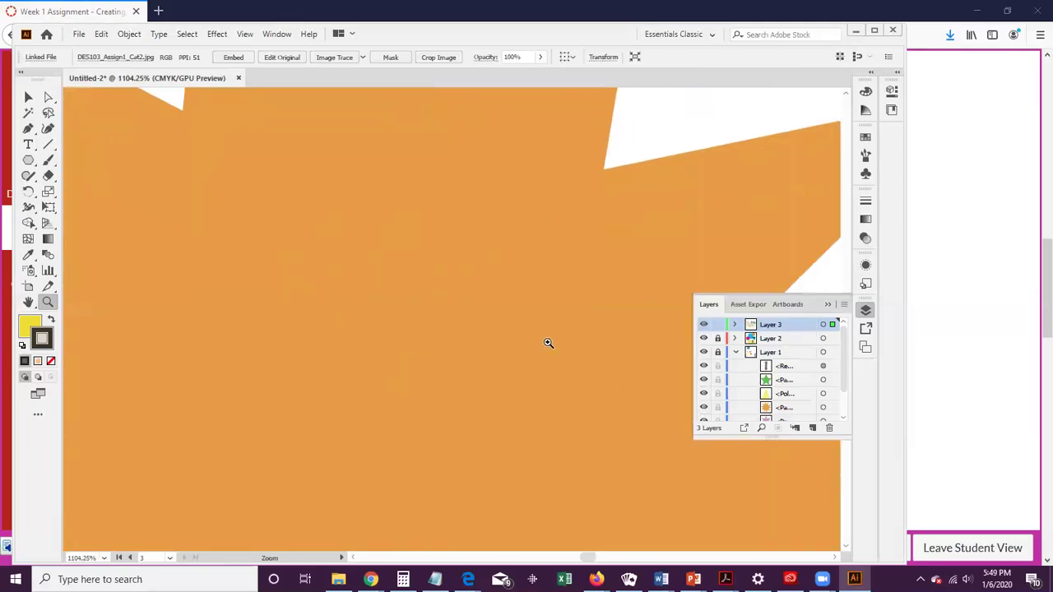
Step: Examine the enlarged edges of the orange starburst and the cat's bow, ending with the full cat image at 100%
scroll(535, 344, "down", 2)
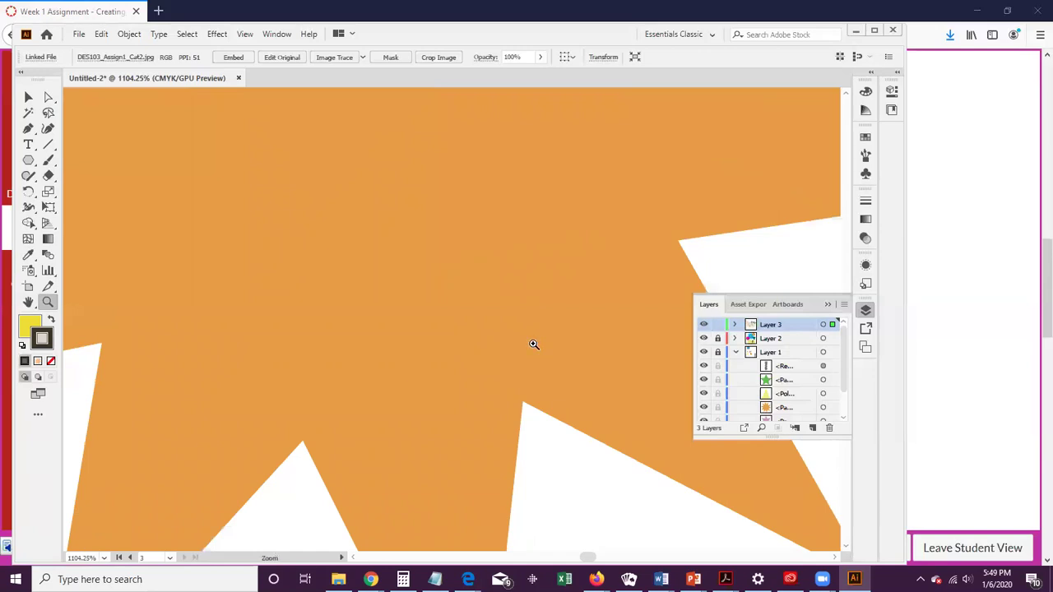
scroll(534, 345, "down", 3)
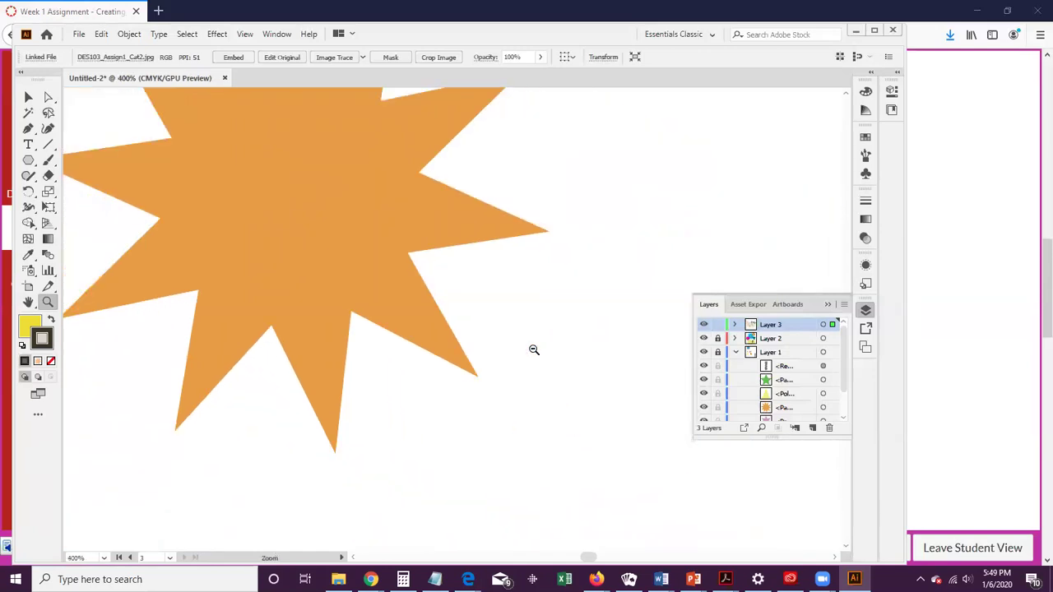
scroll(529, 351, "down", 7)
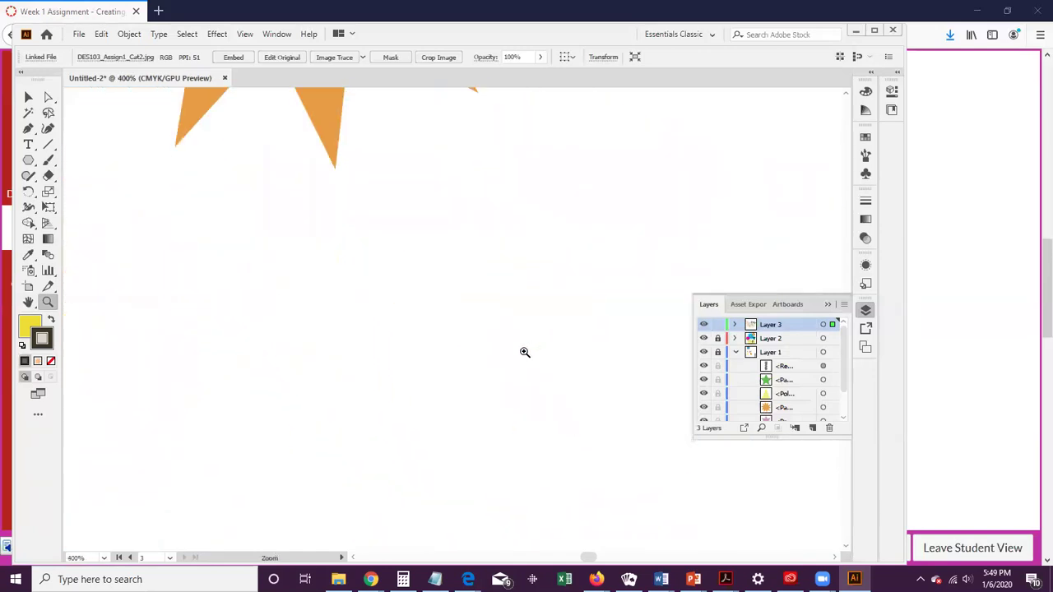
scroll(377, 318, "down", 6)
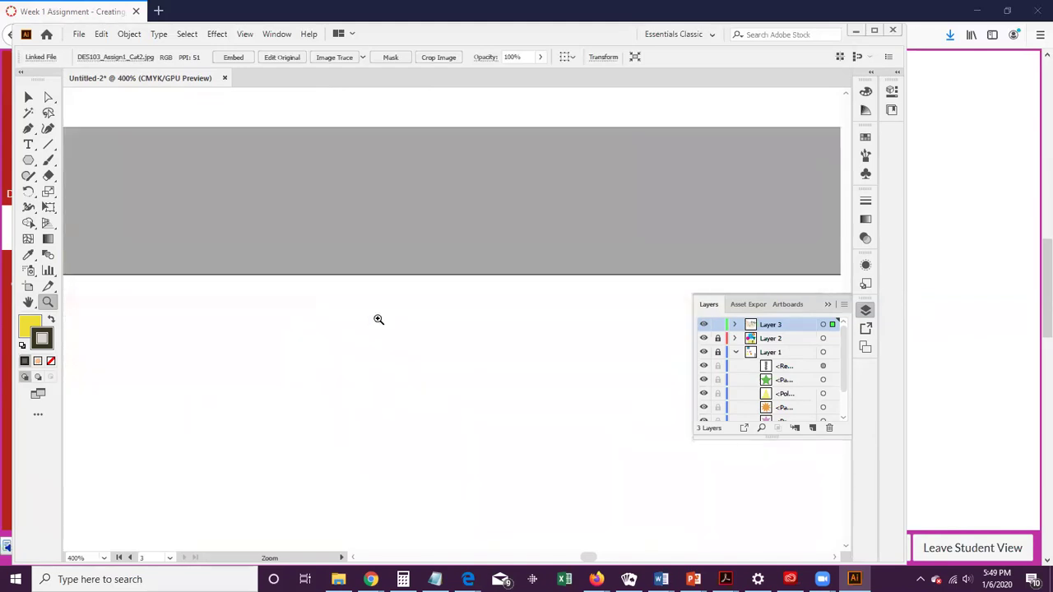
scroll(379, 320, "down", 8)
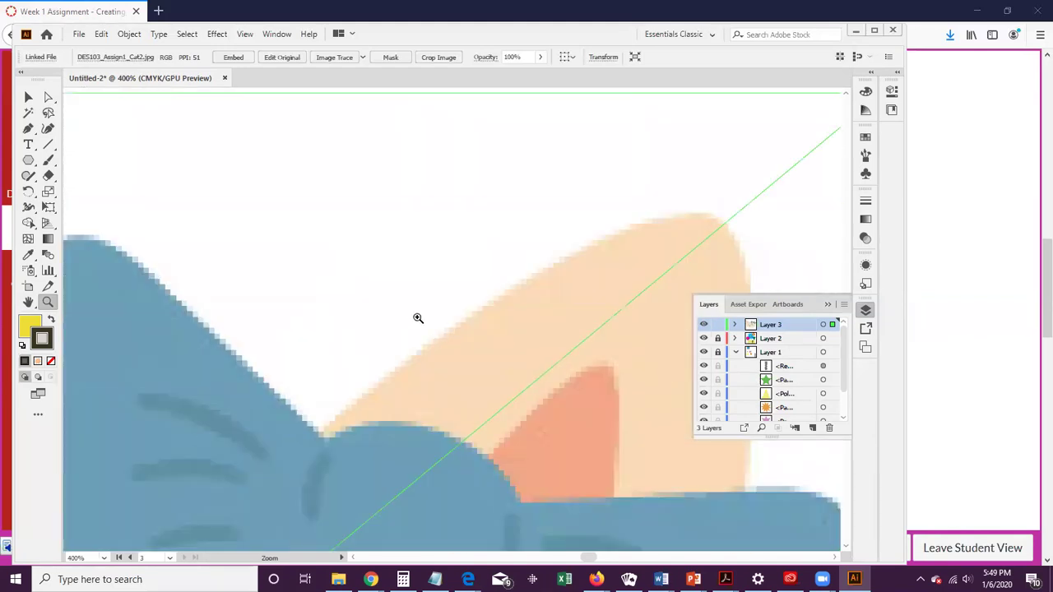
scroll(436, 319, "down", 6)
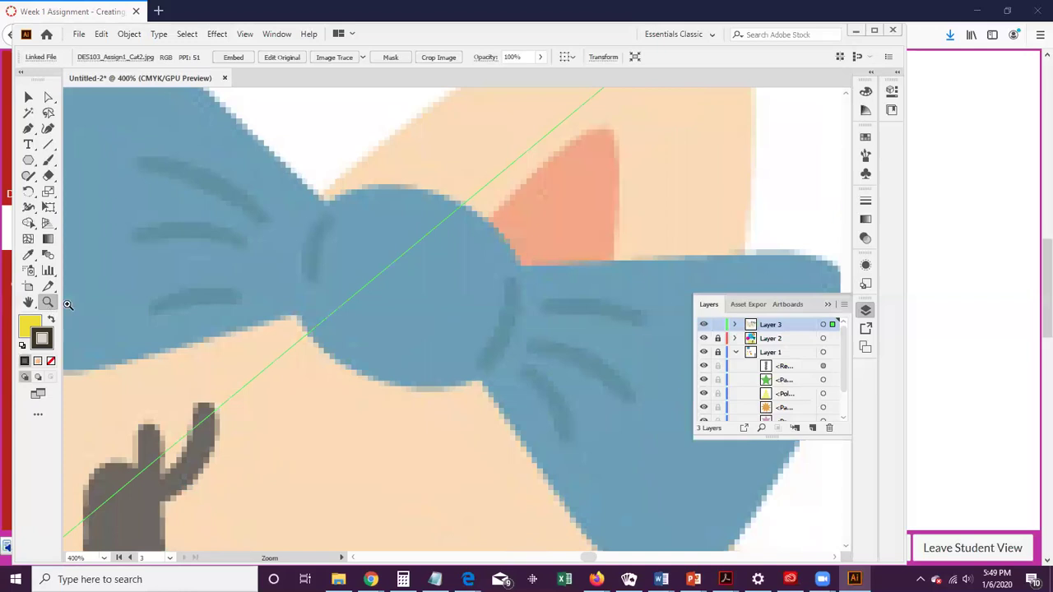
left_click(430, 346, "alt")
left_click(449, 352, "alt")
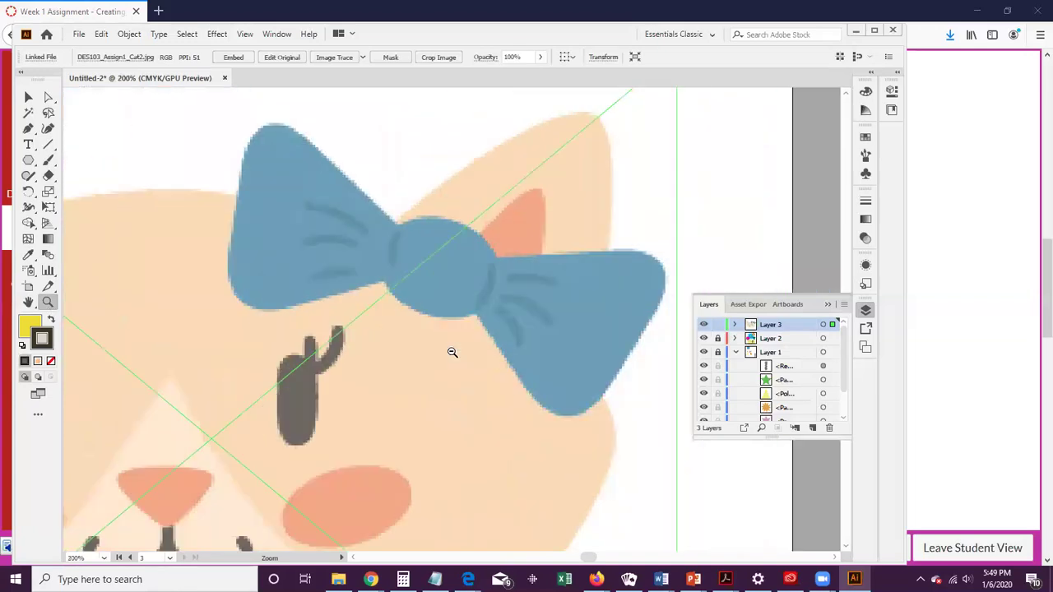
left_click(446, 353, "alt")
left_click(381, 343, "alt")
scroll(362, 338, "down", 4)
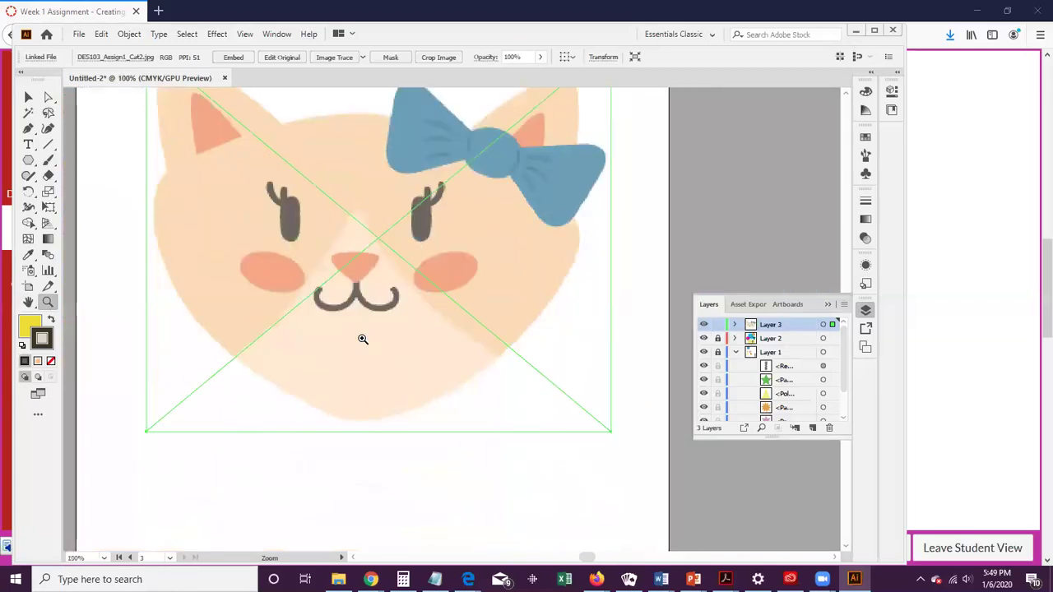
scroll(362, 339, "up", 3)
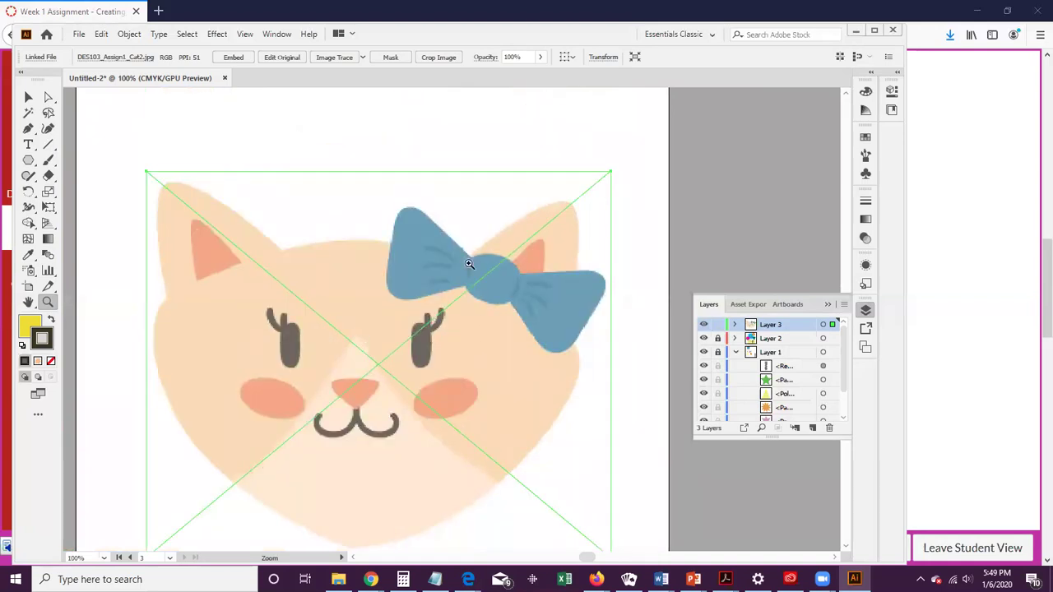
Step: Rename the cat image's layer Template, convert it to a template layer, and dim its images to 80%
double_click(773, 327)
double_click(752, 327)
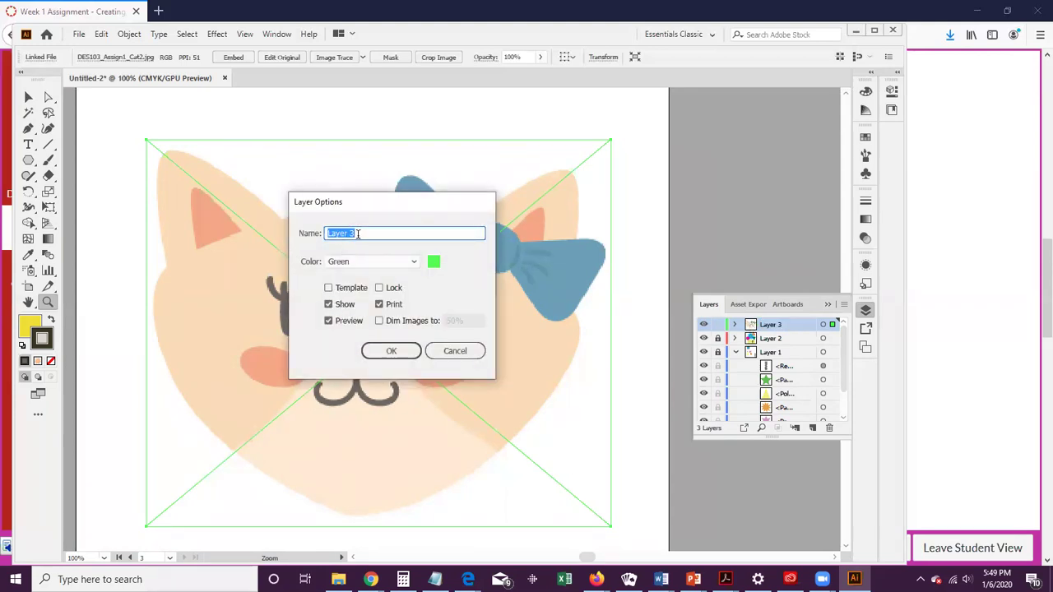
type("Template")
left_click(328, 290)
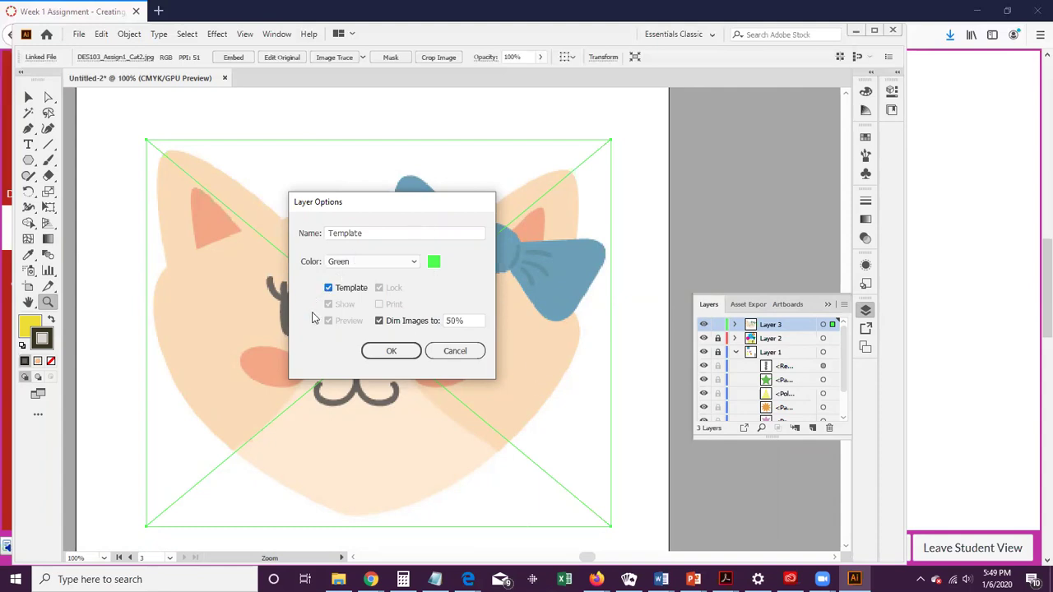
left_click_drag(477, 321, 422, 318)
type("80")
left_click(411, 350)
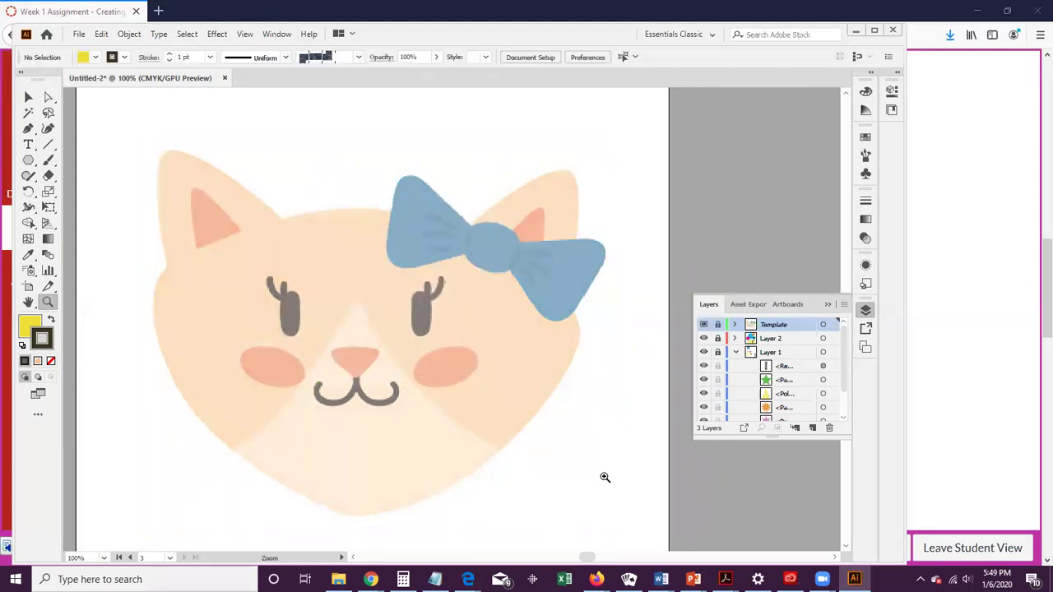
Step: Add a new layer above the Template layer and enter Final Artw as its name
left_click(813, 428)
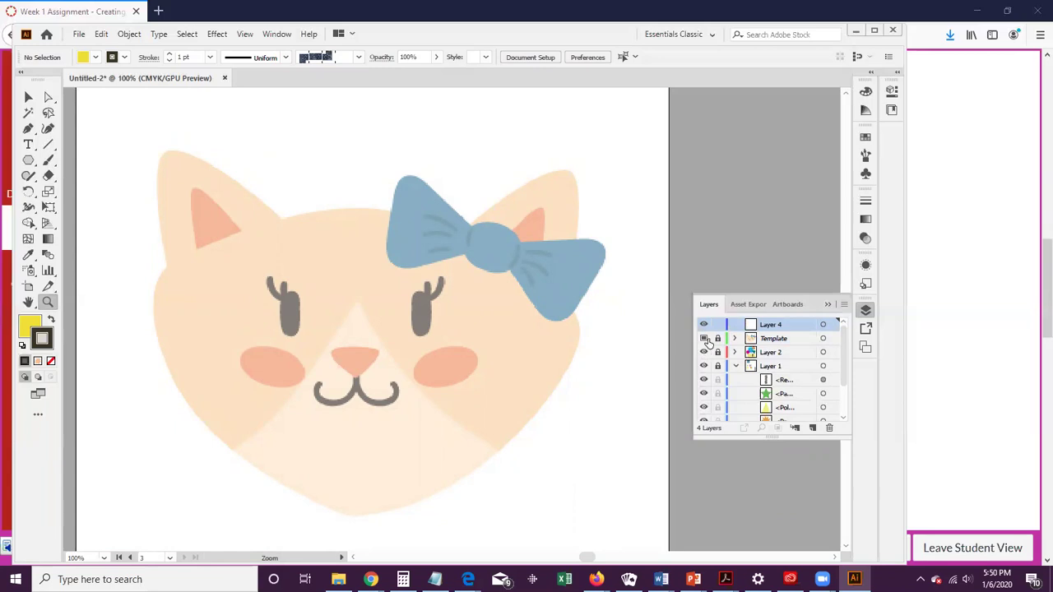
double_click(773, 328)
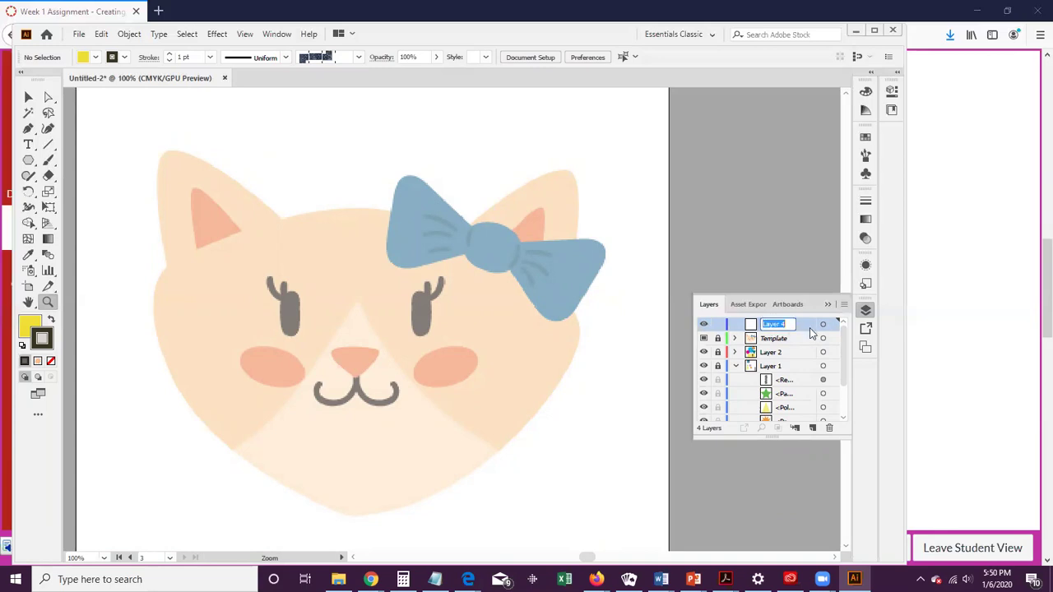
type("Final Artw")
Step: Switch to the browser's assignment page, check the Artboard 3 layer-naming instructions, and return to Illustrator
left_click(36, 6)
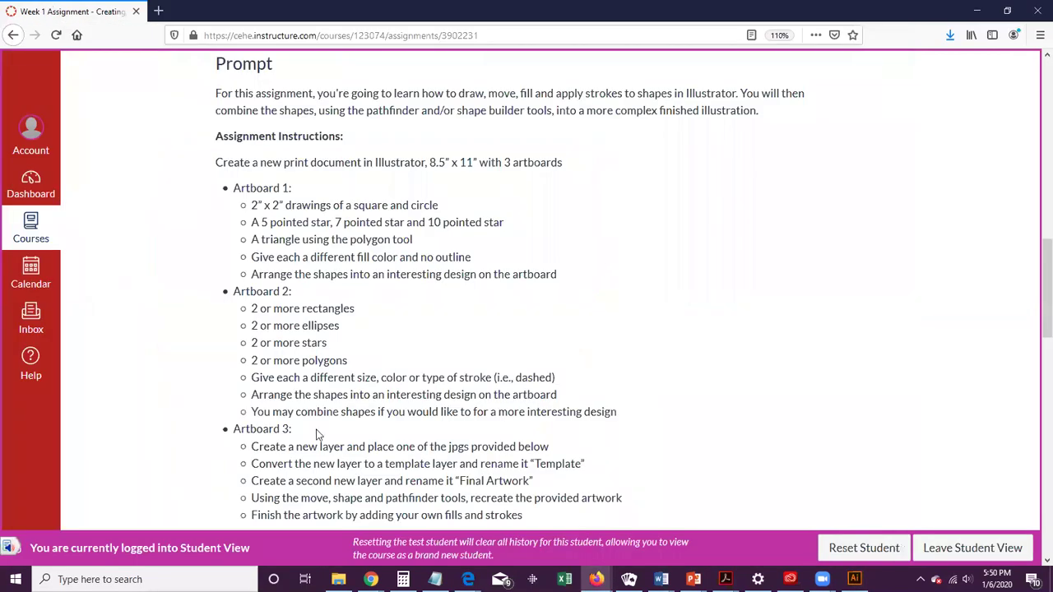
scroll(471, 361, "down", 5)
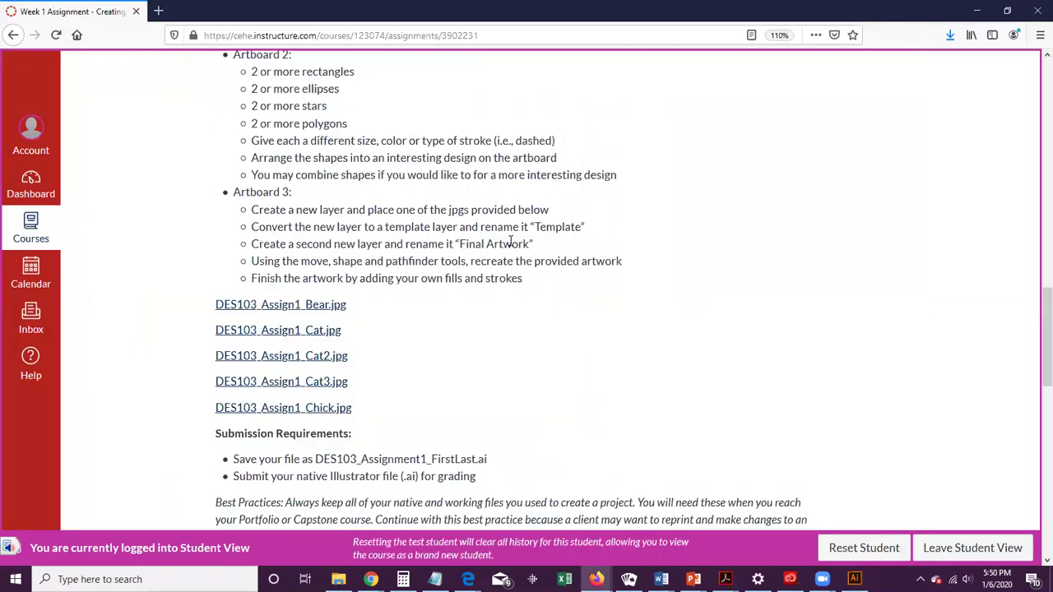
left_click(854, 579)
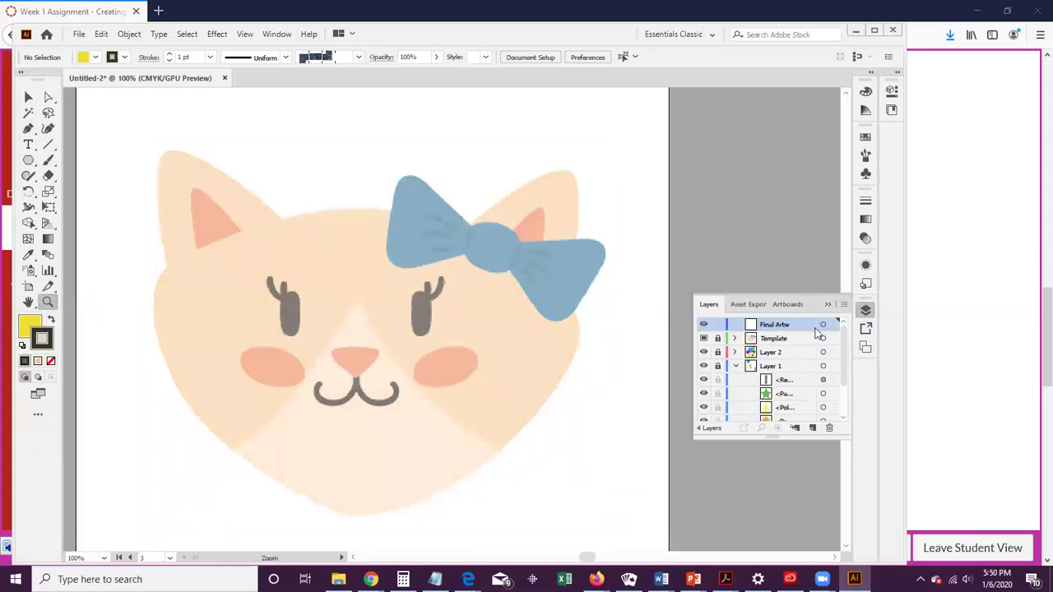
Step: Complete the new layer's name so that it reads Final Artwork
left_click(793, 324)
key("End")
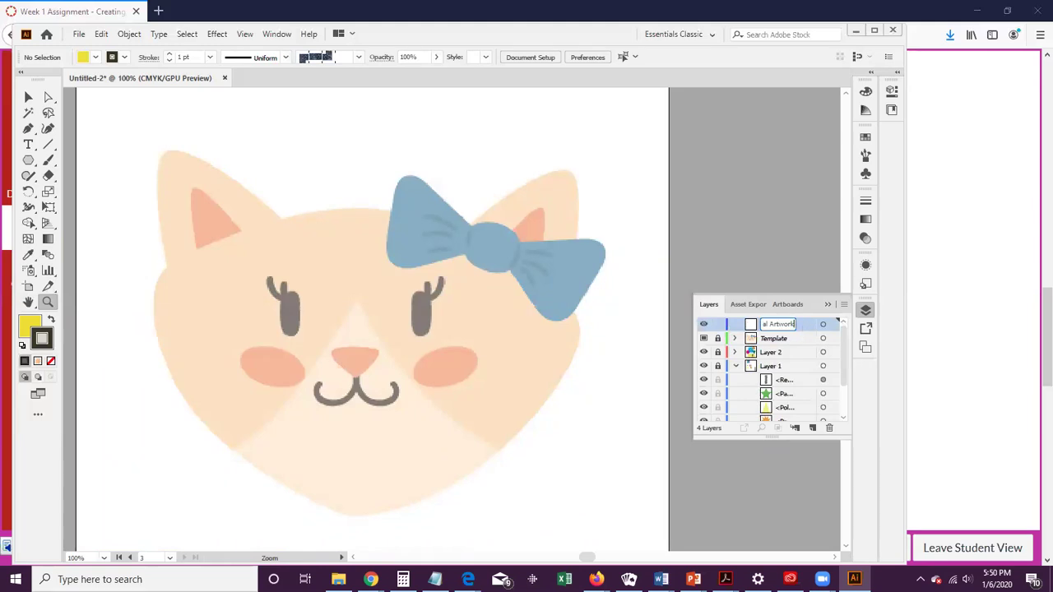
left_click(732, 492)
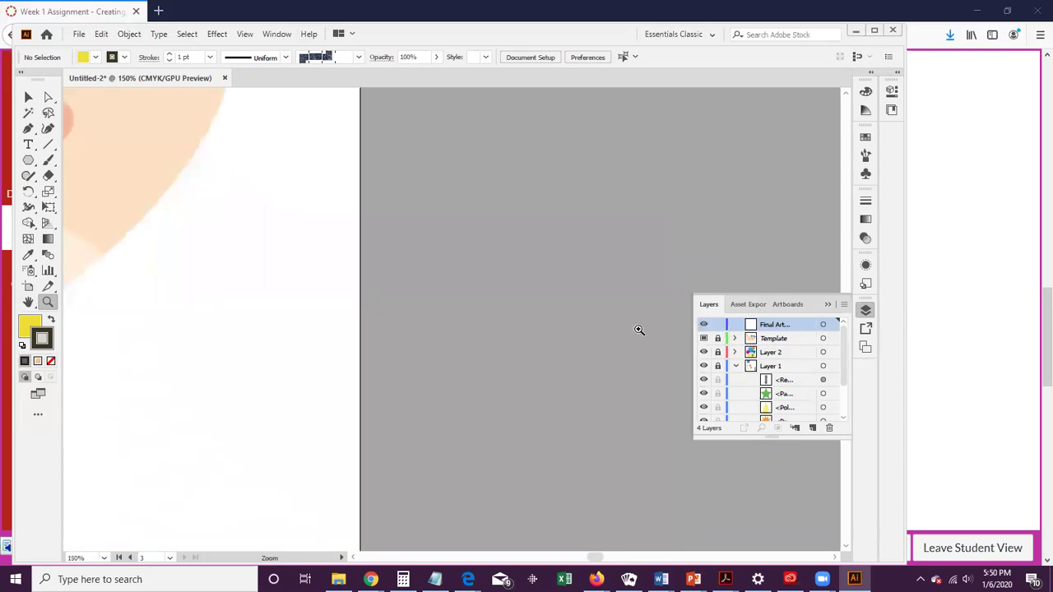
key("c")
left_click(148, 370)
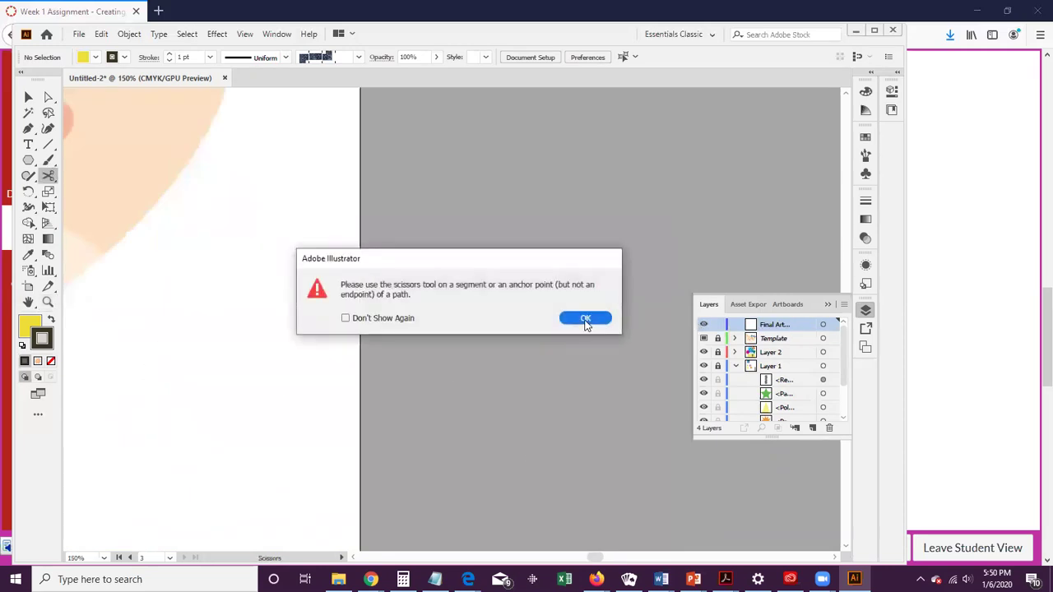
left_click(585, 320)
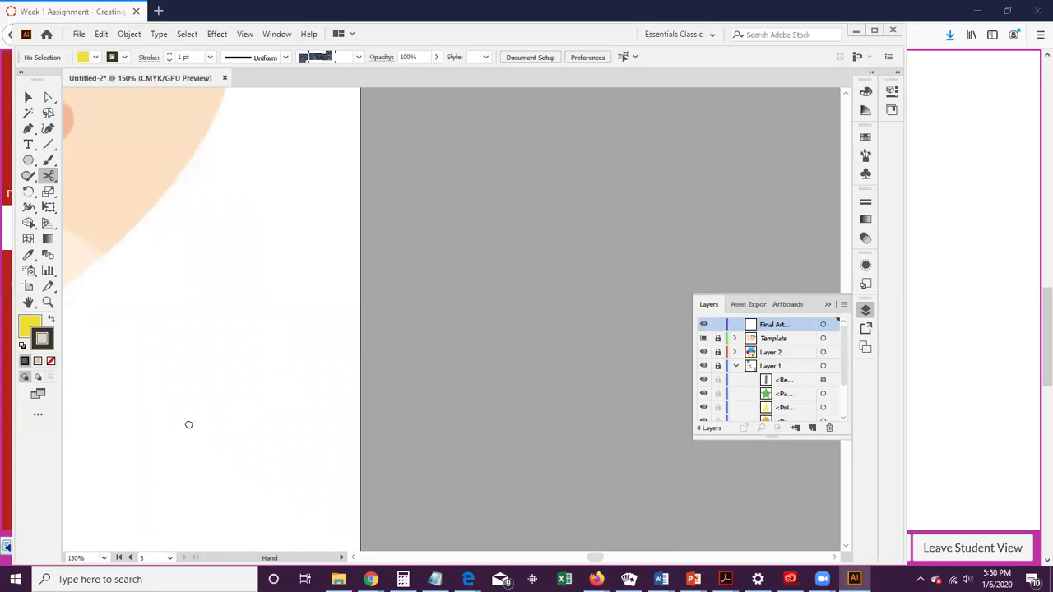
Step: Look over the dimmed cat template and bring the whole face back into view at 100% zoom
left_click_drag(188, 426, 390, 402)
left_click_drag(435, 358, 484, 527)
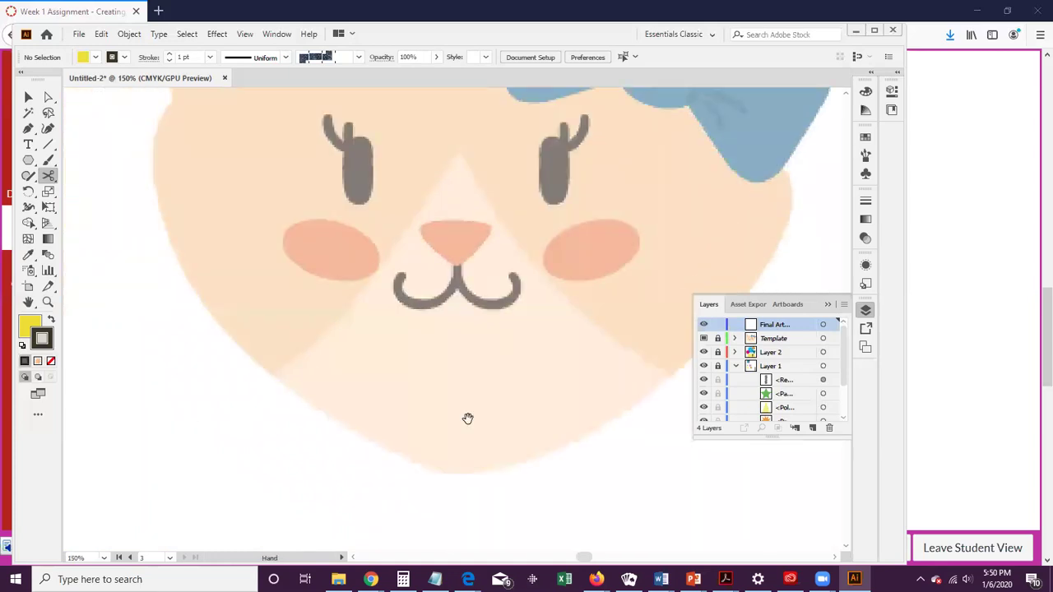
left_click(425, 393)
key("z")
left_click(497, 424, "alt")
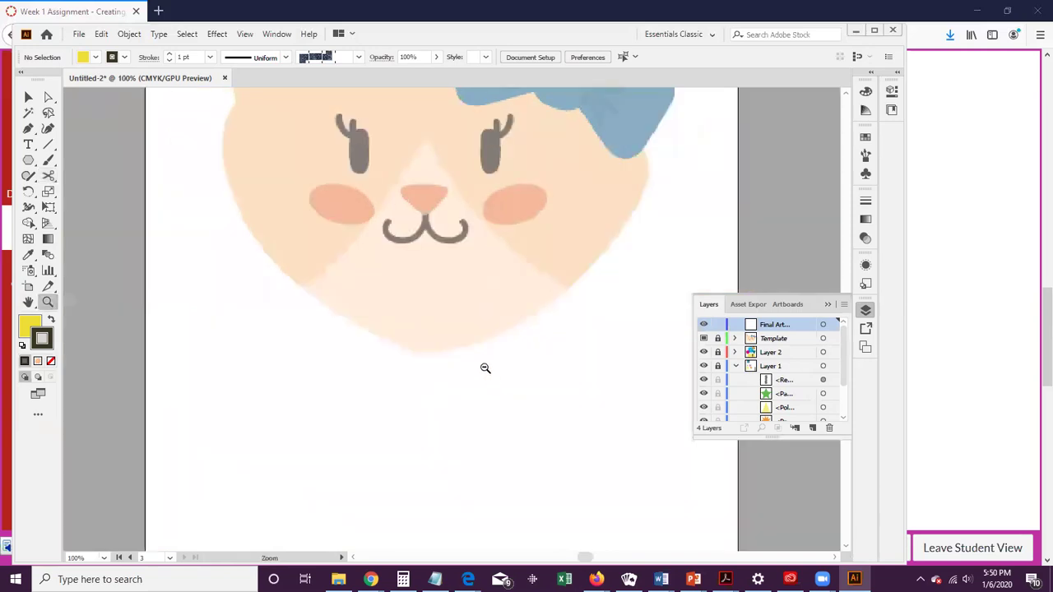
left_click(486, 369)
left_click(485, 369, "alt")
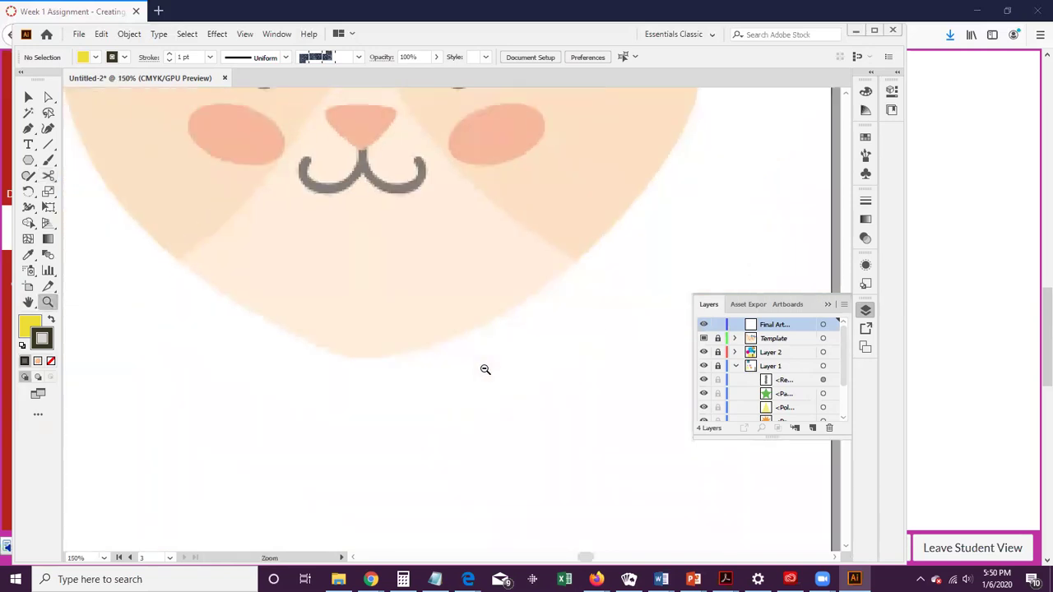
left_click(485, 369, "alt")
scroll(486, 369, "up", 3)
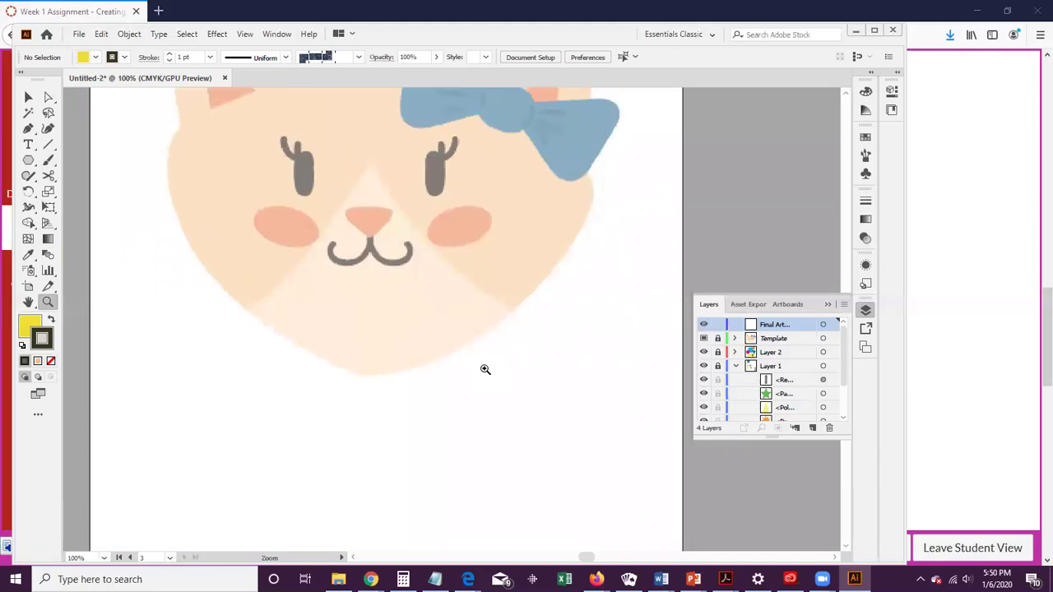
scroll(486, 370, "up", 3)
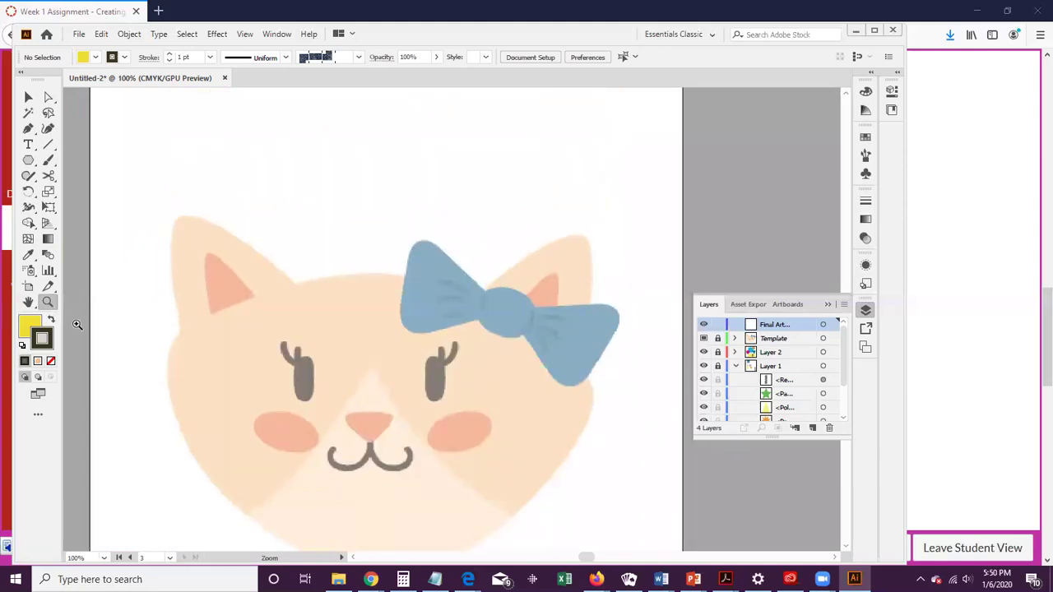
scroll(205, 349, "down", 1)
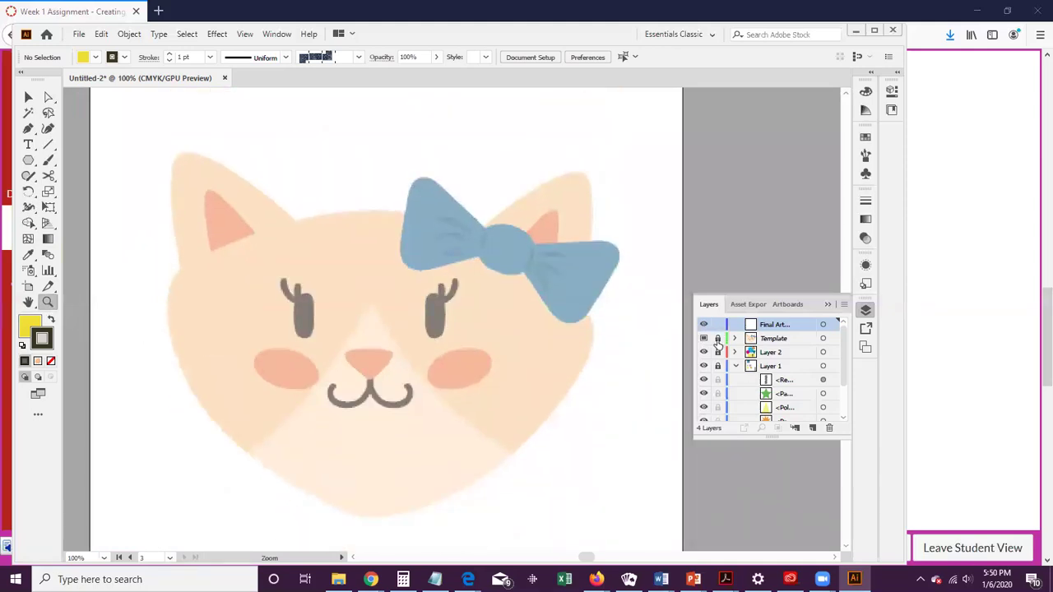
Step: Try the Polygon tool with the locked Template layer active, and make the Final Artwork layer active again
left_click(771, 339)
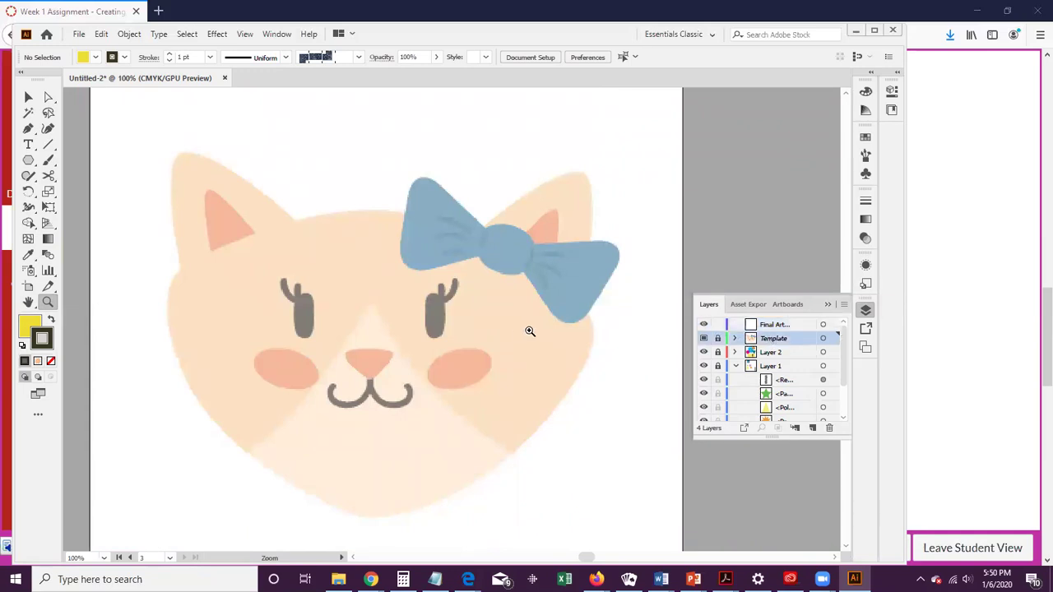
left_click(28, 161)
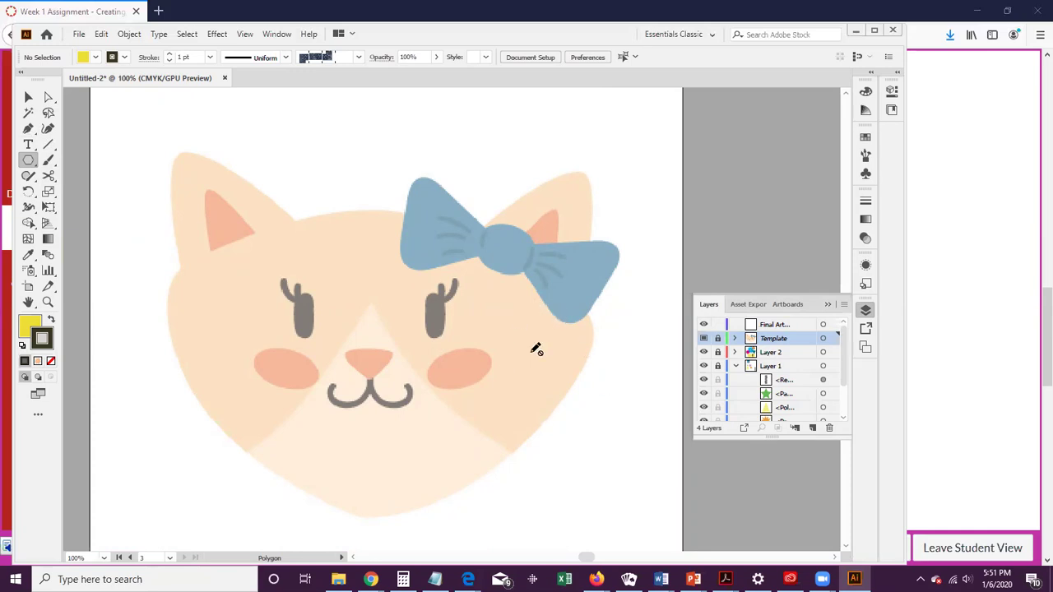
left_click(768, 325)
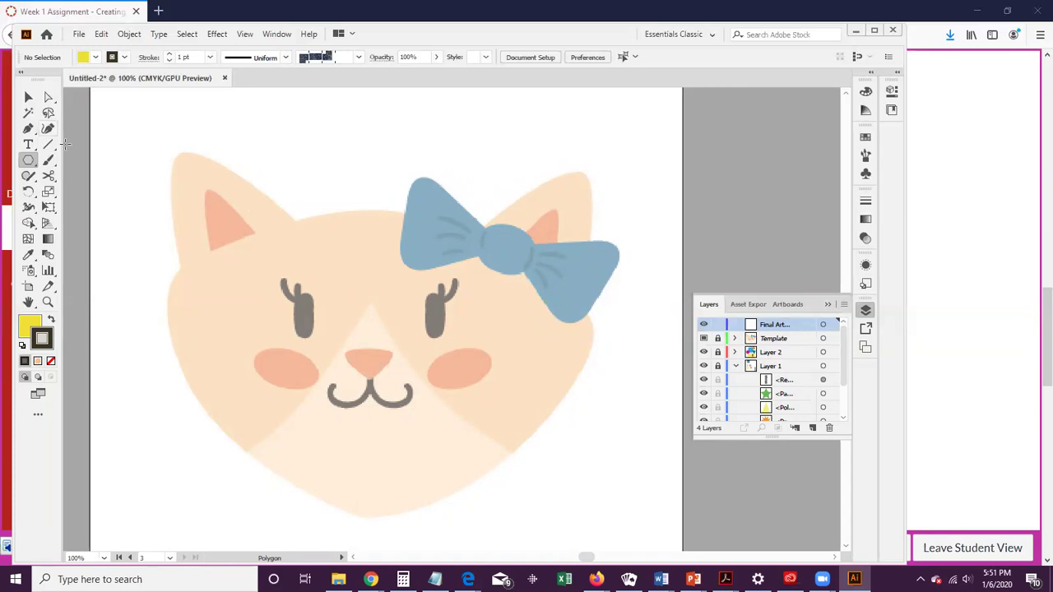
Step: Draw a wide ellipse over the cat's face on the Final Artwork layer and set its fill to none
left_click(26, 162)
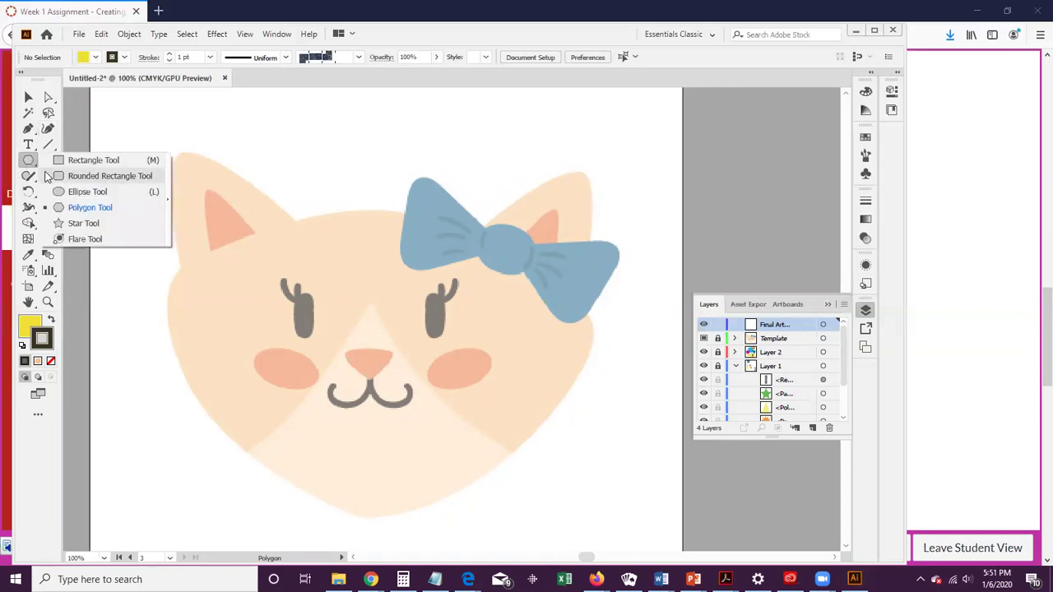
left_click(87, 192)
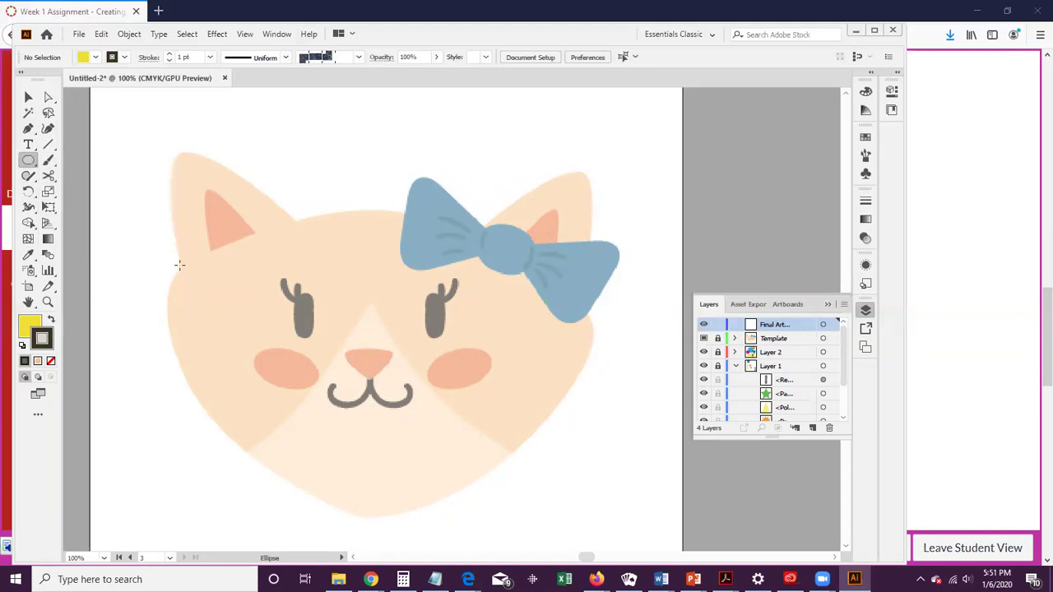
left_click_drag(180, 265, 563, 540)
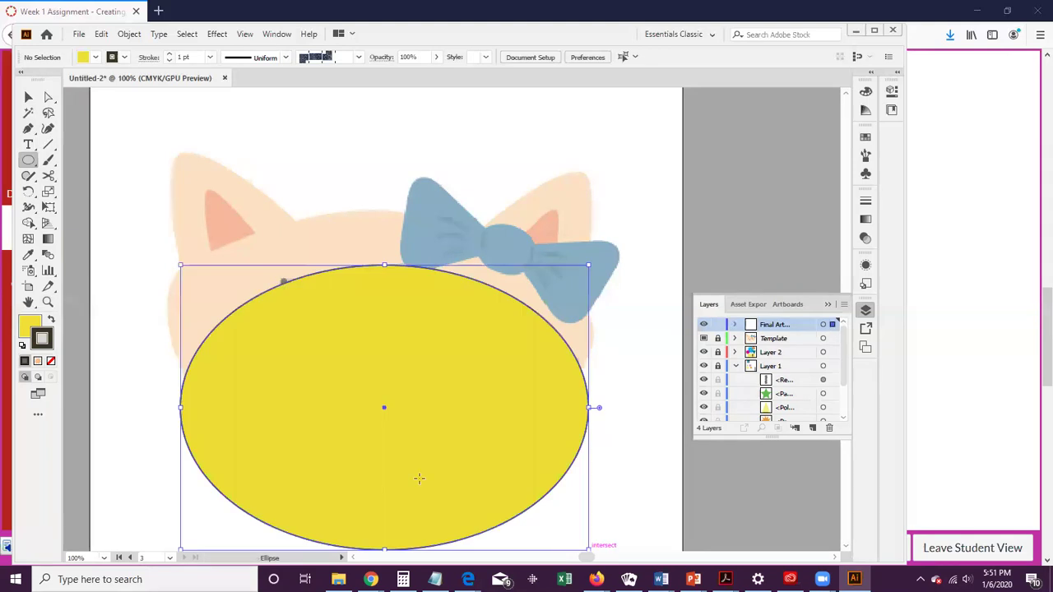
left_click(23, 329)
left_click(50, 361)
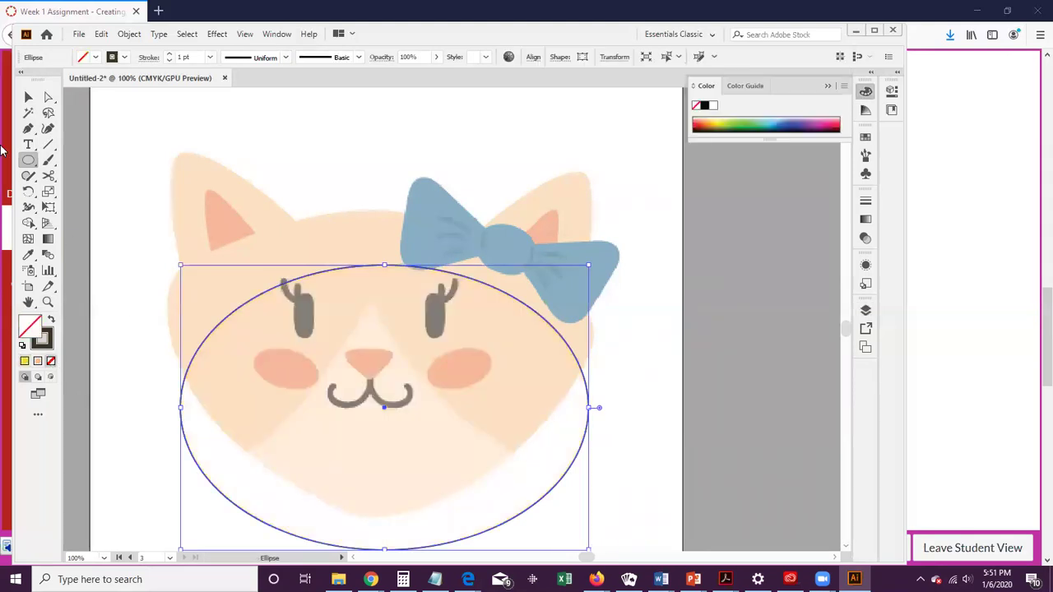
left_click(28, 97)
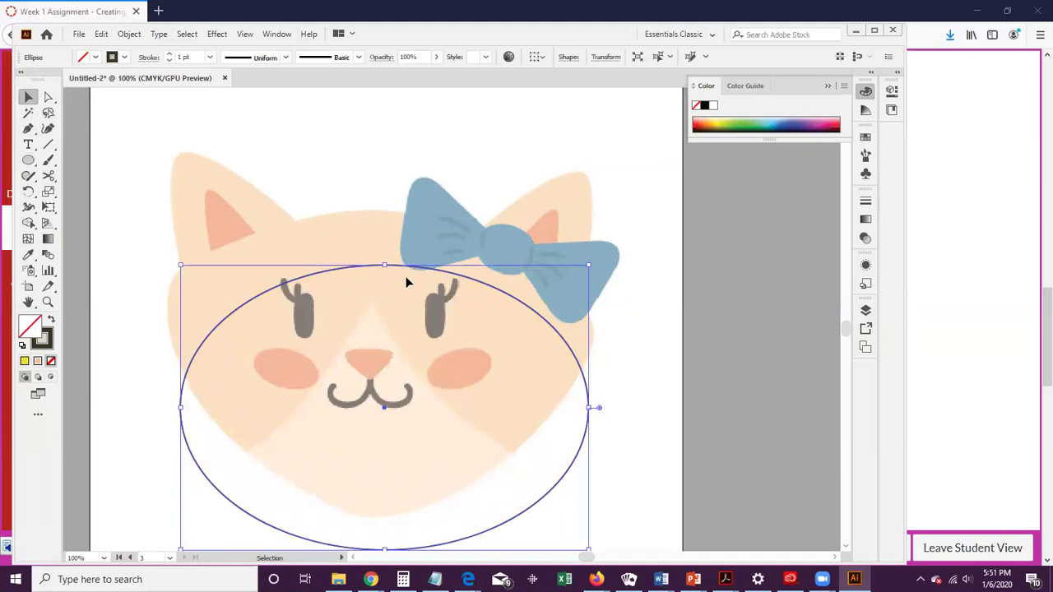
Step: Move the ellipse up to the top of the cat's head and reposition its bottom and side anchor points onto the chin and cheek edges
left_click_drag(406, 265, 400, 211)
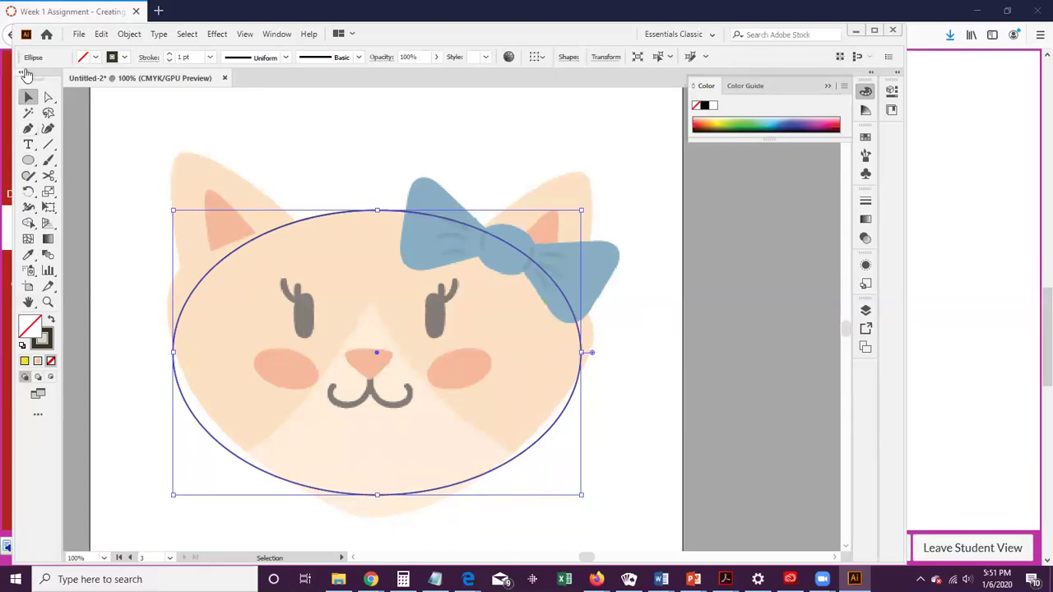
left_click(48, 97)
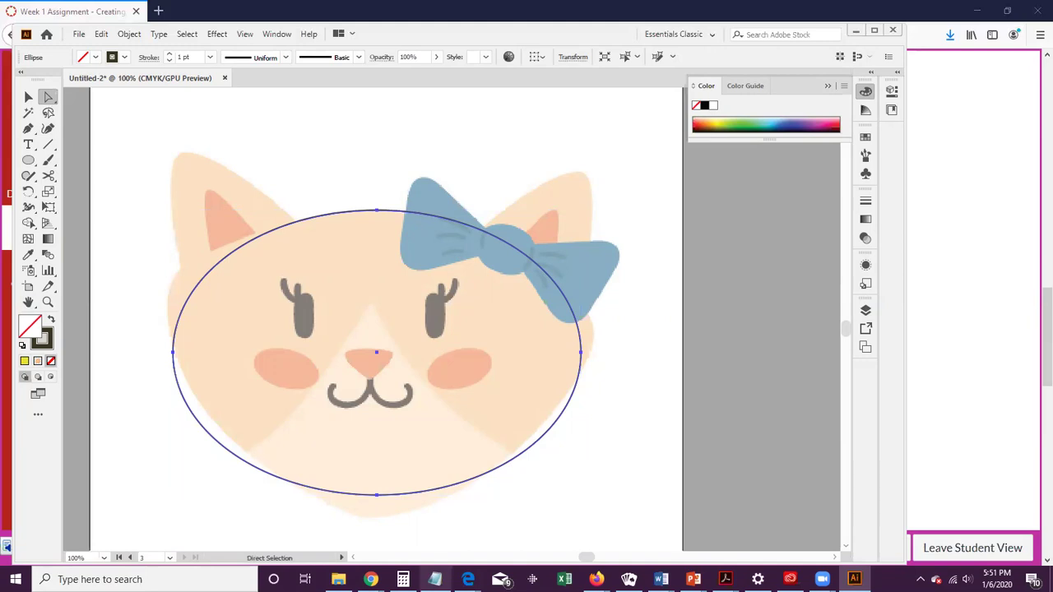
left_click_drag(374, 497, 375, 498)
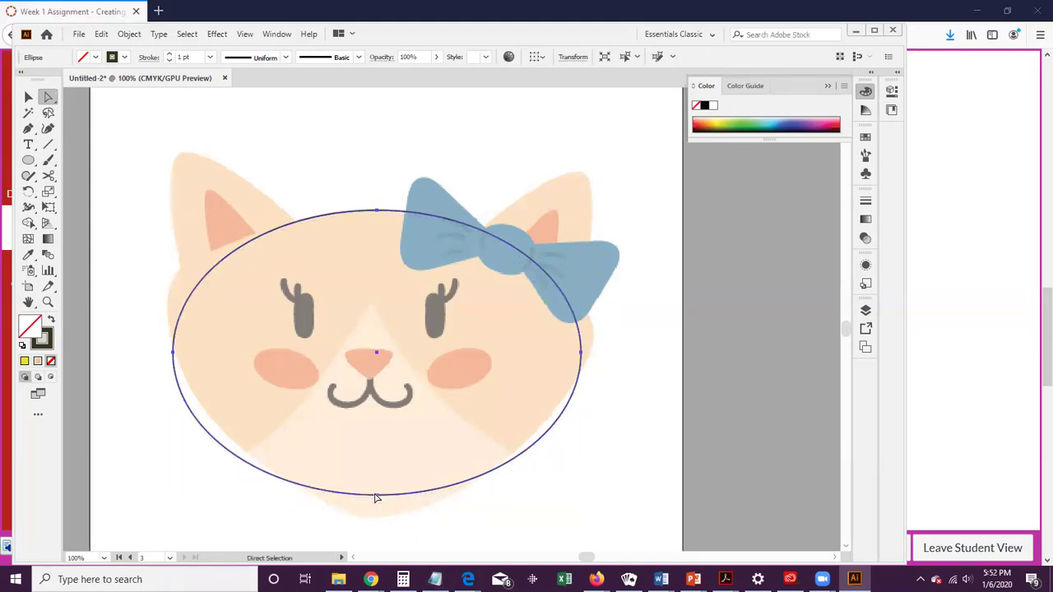
left_click(376, 498)
left_click_drag(374, 499, 368, 519)
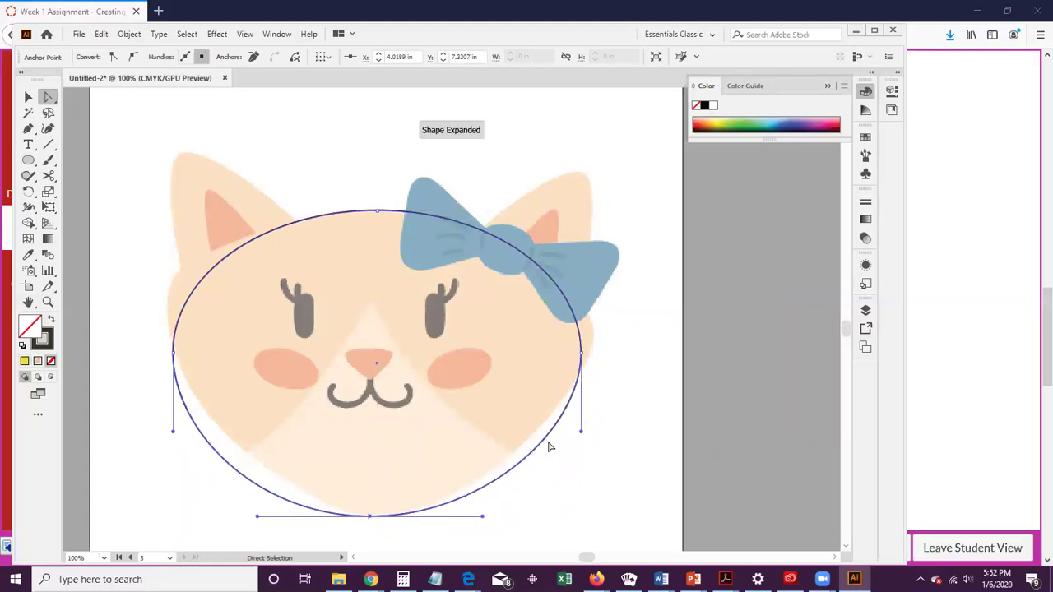
left_click_drag(578, 358, 593, 334)
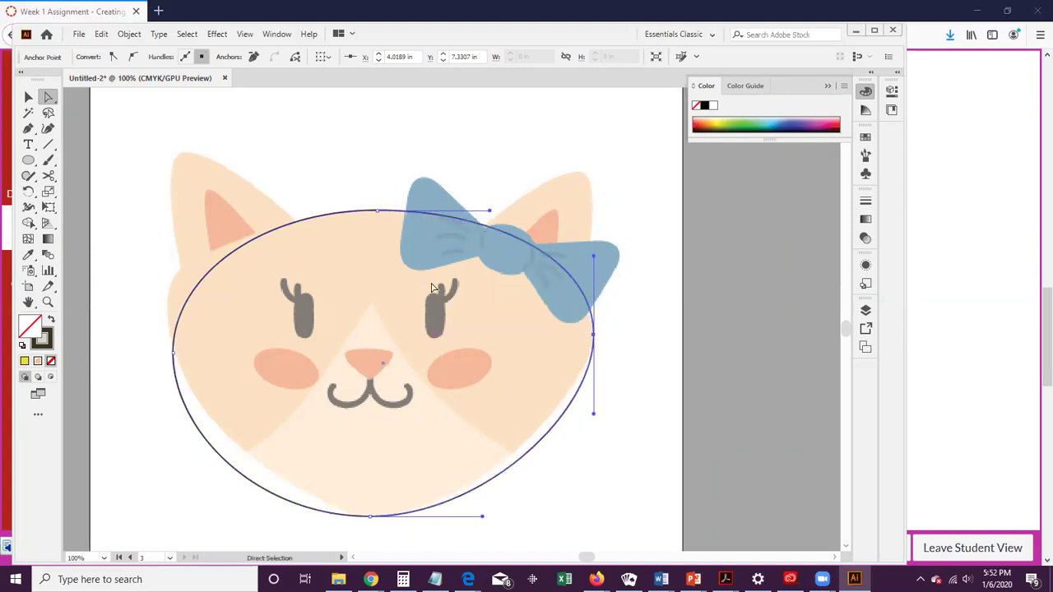
left_click_drag(176, 357, 167, 308)
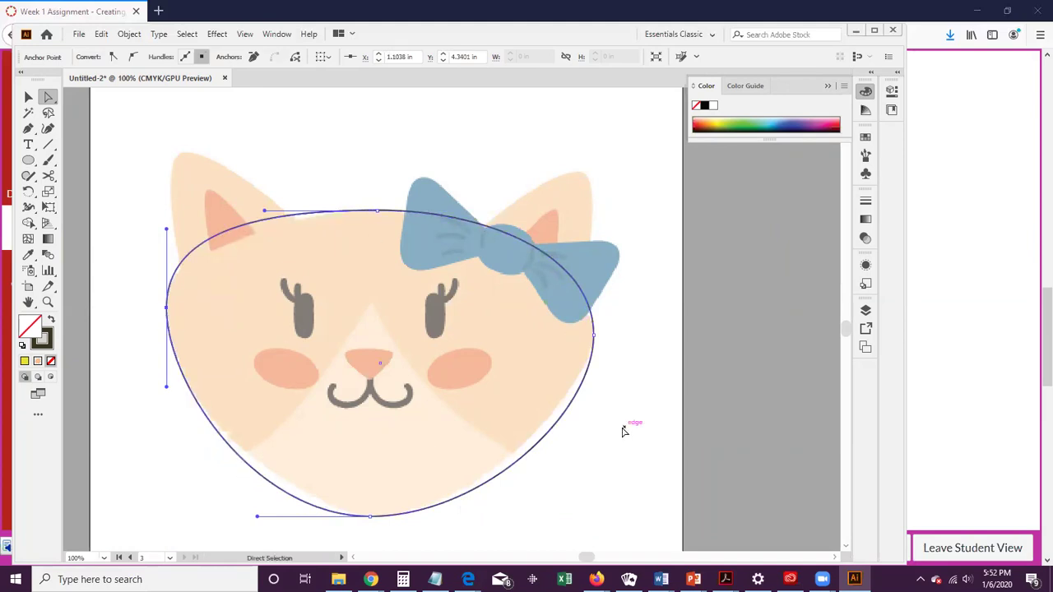
Step: Adjust the direction handles of the chin anchor and the lower handles of both side anchors so the path follows the jawline
left_click(370, 517)
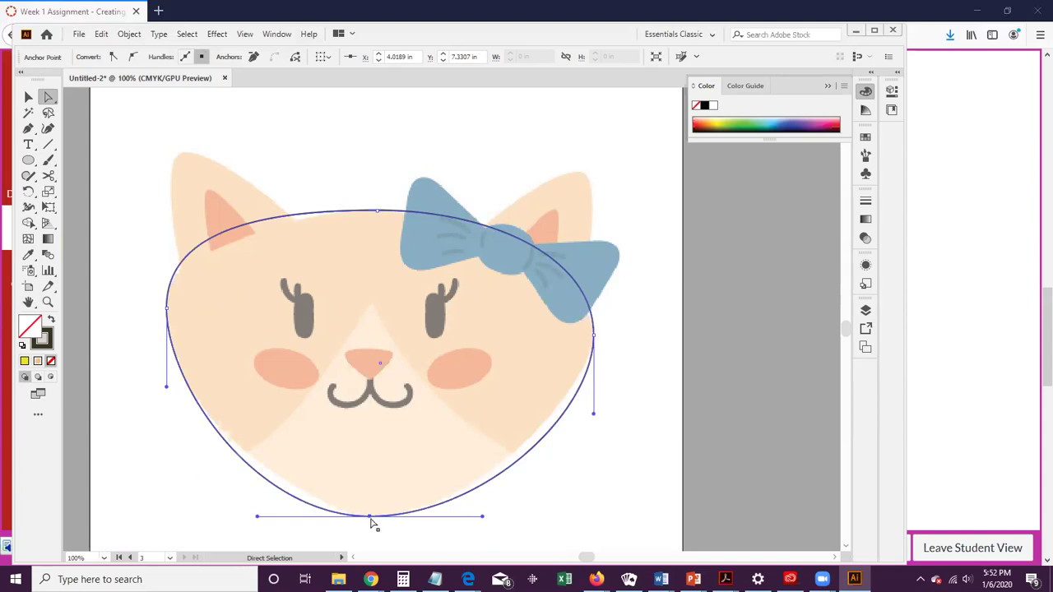
left_click_drag(370, 519, 372, 519)
left_click_drag(482, 516, 452, 521)
left_click(259, 516)
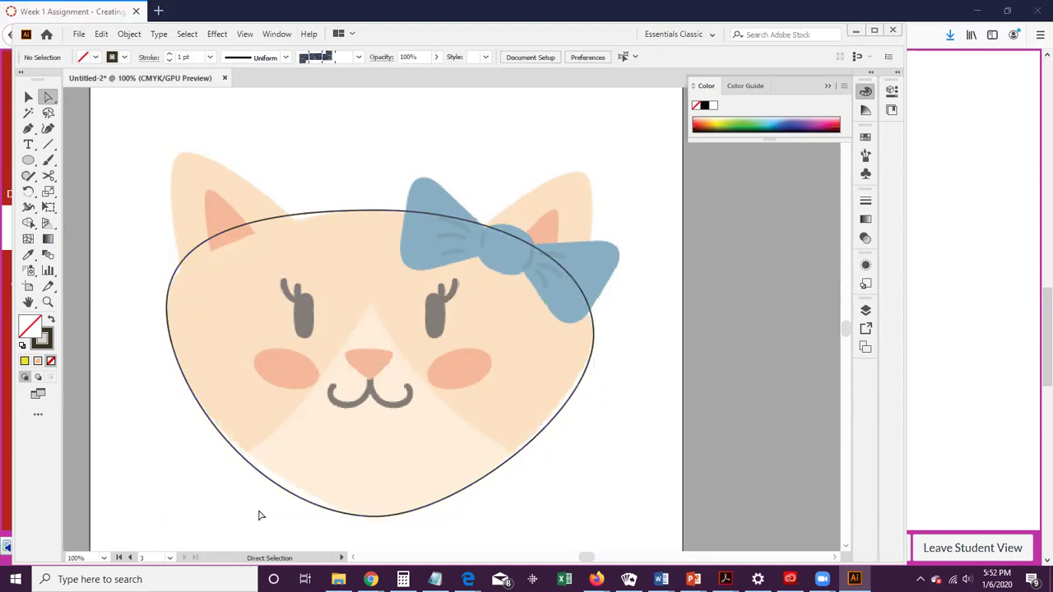
left_click(370, 517)
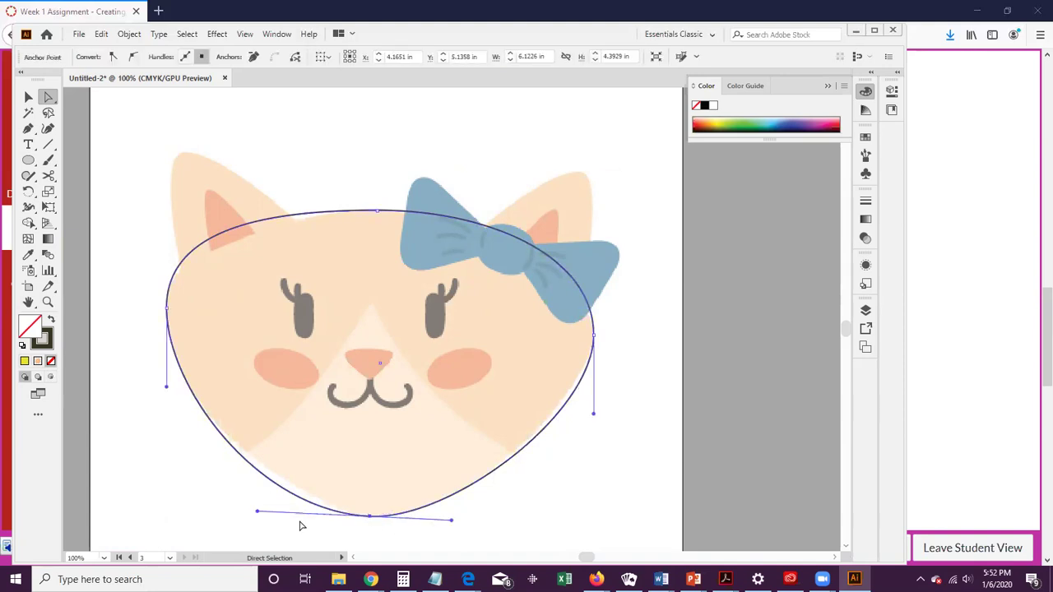
left_click_drag(256, 510, 280, 508)
left_click_drag(165, 387, 166, 398)
mouse_move(594, 417)
left_mouse_down()
mouse_move(593, 516)
mouse_move(585, 401)
left_mouse_up()
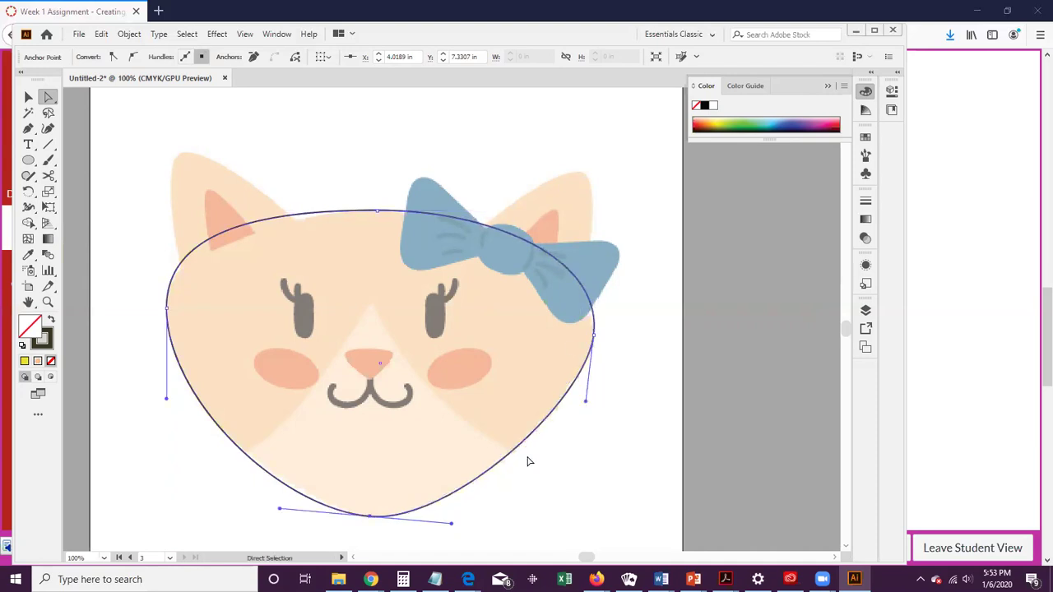
Step: Shorten both handles of the top anchor point and the upper handles of the side anchors to shape the top of the head
left_click(376, 211)
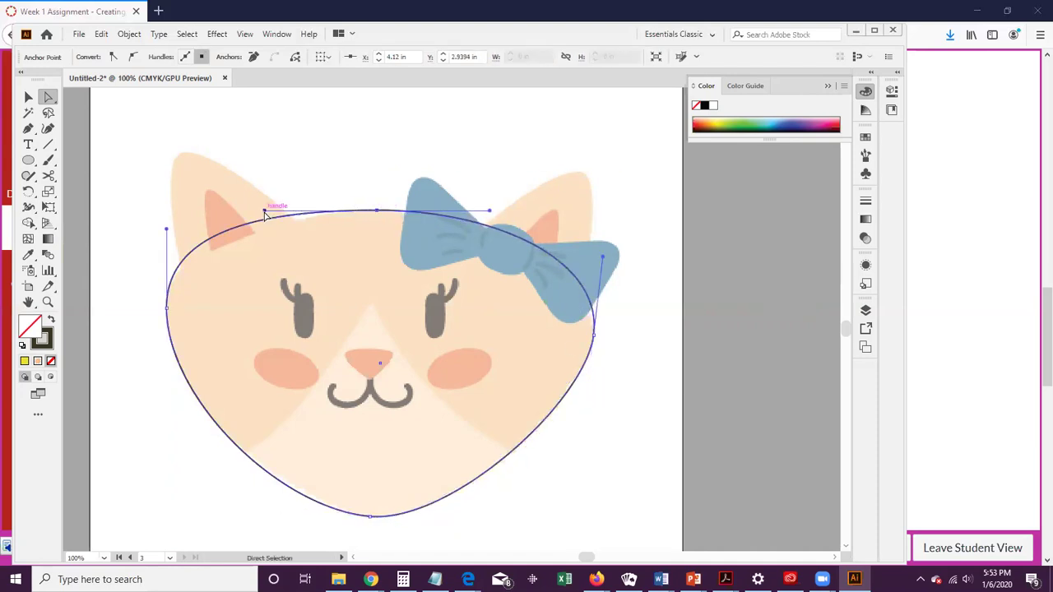
left_click_drag(267, 213, 325, 207)
left_click_drag(491, 218, 430, 211)
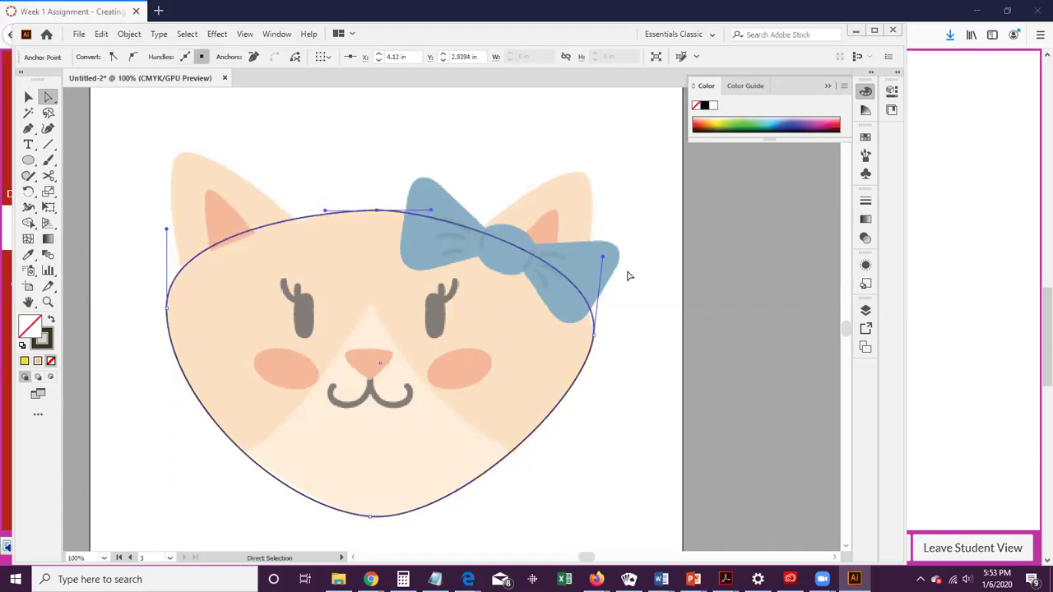
left_click_drag(167, 229, 167, 236)
left_click_drag(603, 260, 600, 268)
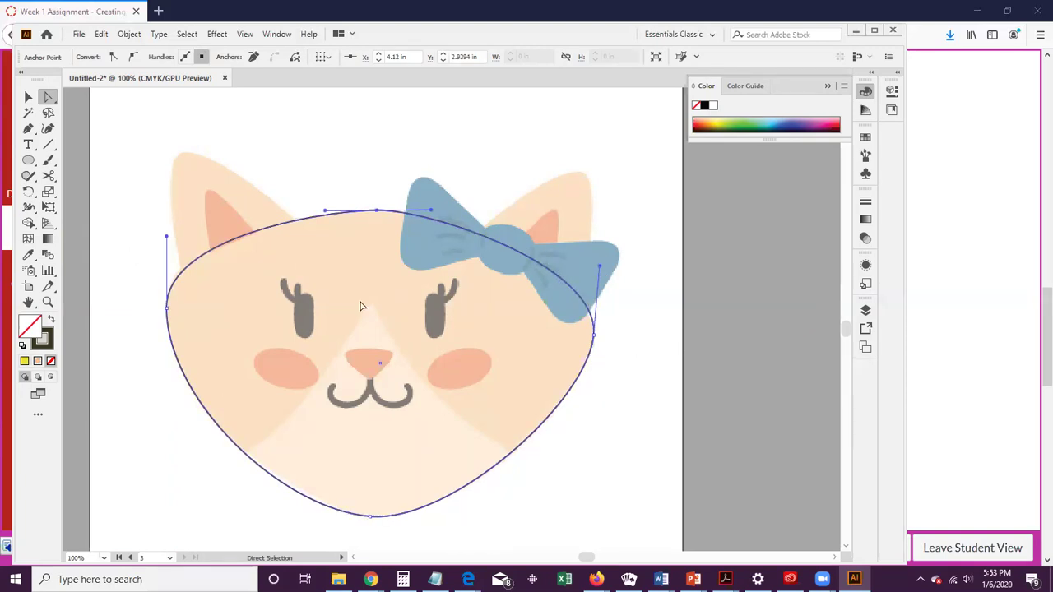
Step: Fine-tune both direction handles of the chin anchor point so the lower curve matches the template's chin
left_click(370, 516)
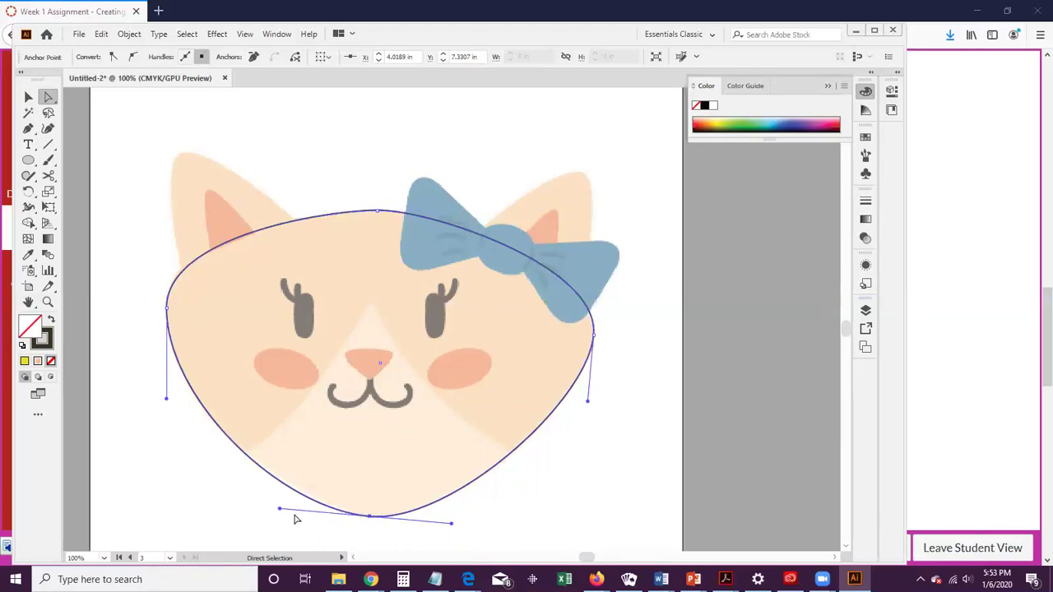
left_click_drag(451, 523, 457, 513)
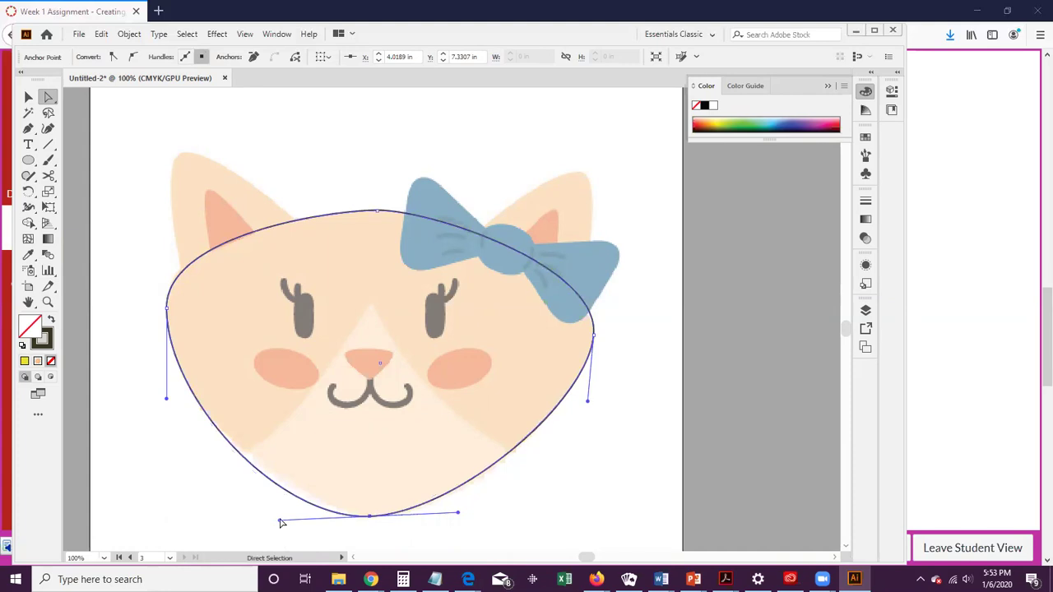
left_click(279, 524)
left_click(363, 518)
mouse_move(282, 524)
left_mouse_down()
mouse_move(308, 520)
mouse_move(292, 517)
left_mouse_up()
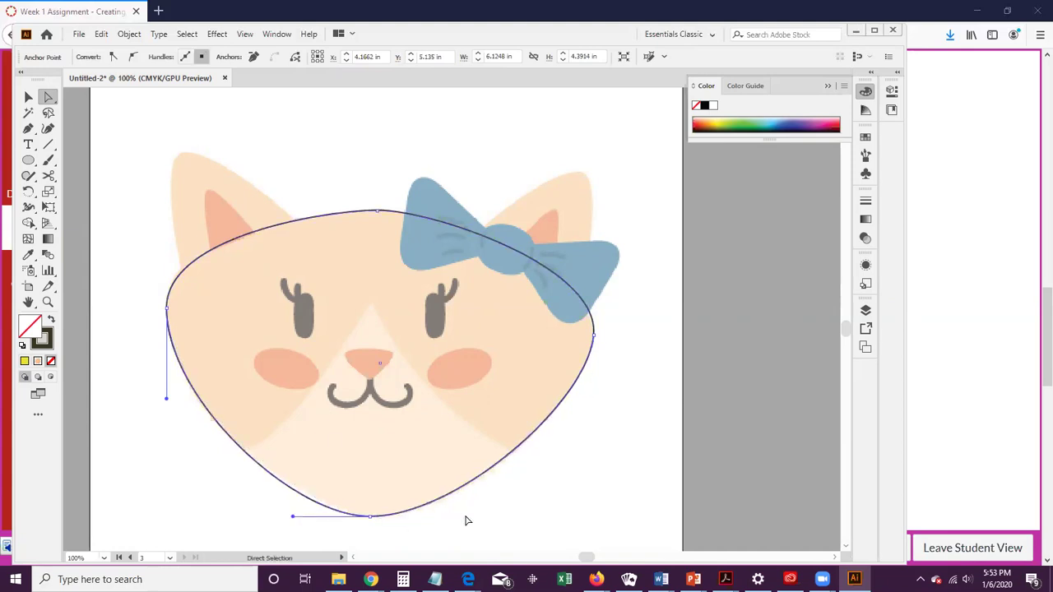
Step: Sample the cat's beige face colour for the head shape and swap it to the stroke, leaving the fill at none
left_click(29, 256)
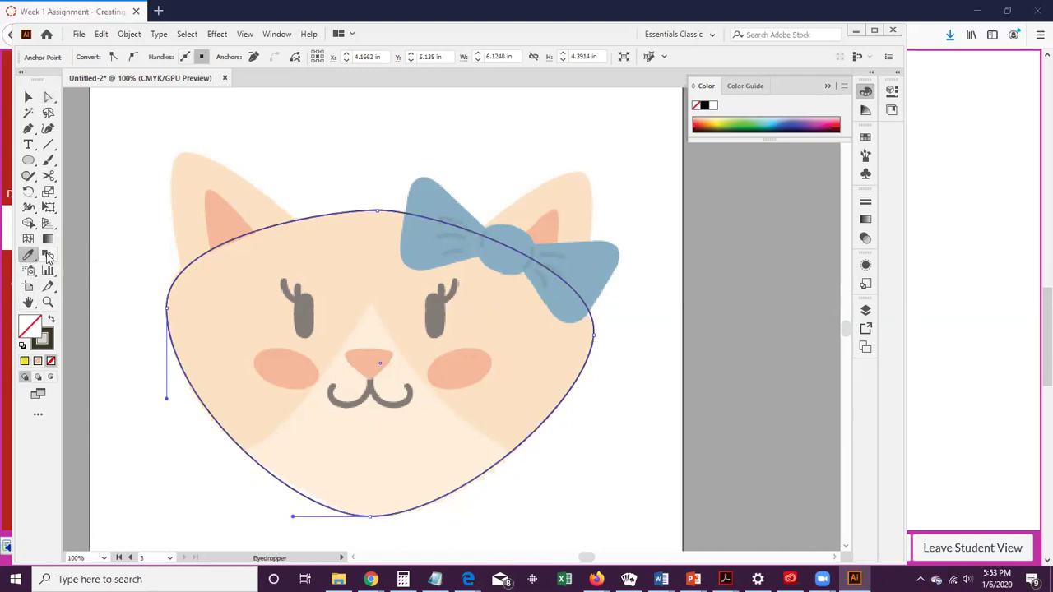
left_click(243, 250)
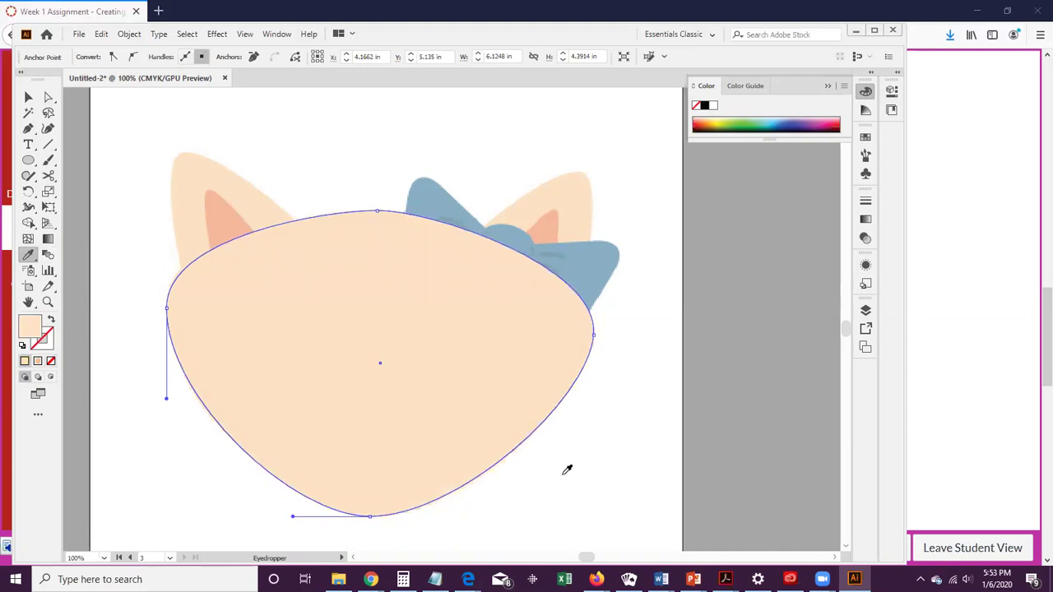
left_click(50, 321)
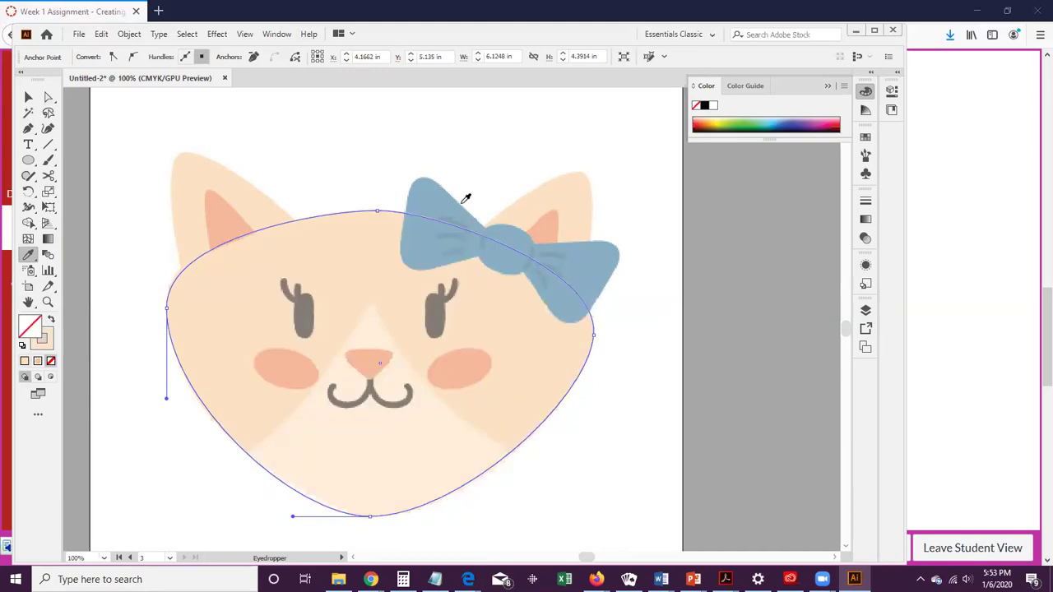
left_click(51, 321)
left_click(50, 320)
left_click(50, 321)
left_click(50, 321)
Step: Draw a small ellipse over the cat's left cheek and tilt it slightly clockwise
left_click(28, 161)
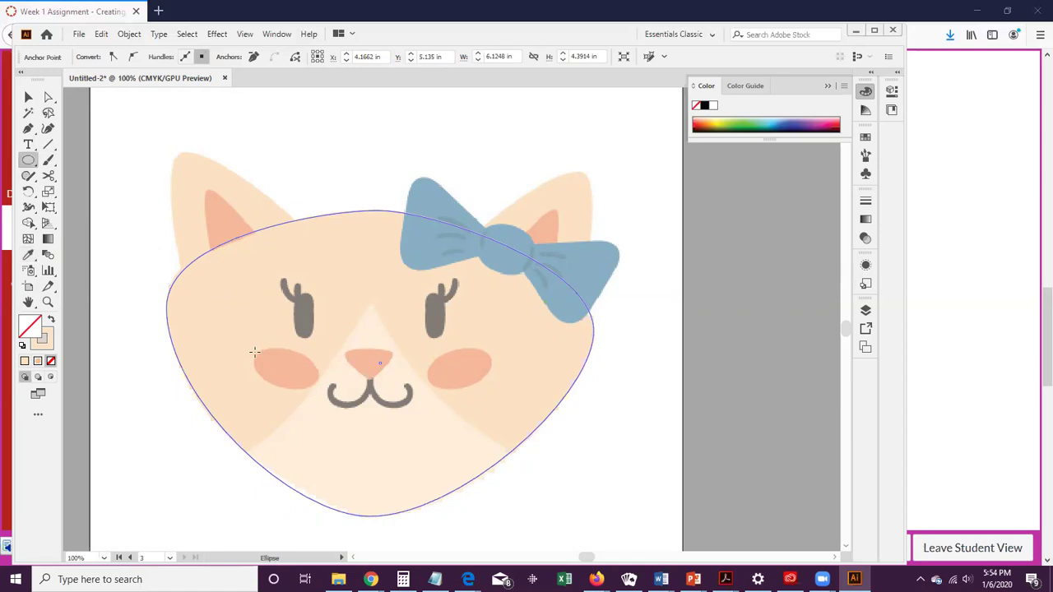
mouse_move(254, 352)
left_mouse_down()
mouse_move(311, 393)
mouse_move(331, 393)
left_mouse_up()
left_click_drag(250, 356, 252, 348)
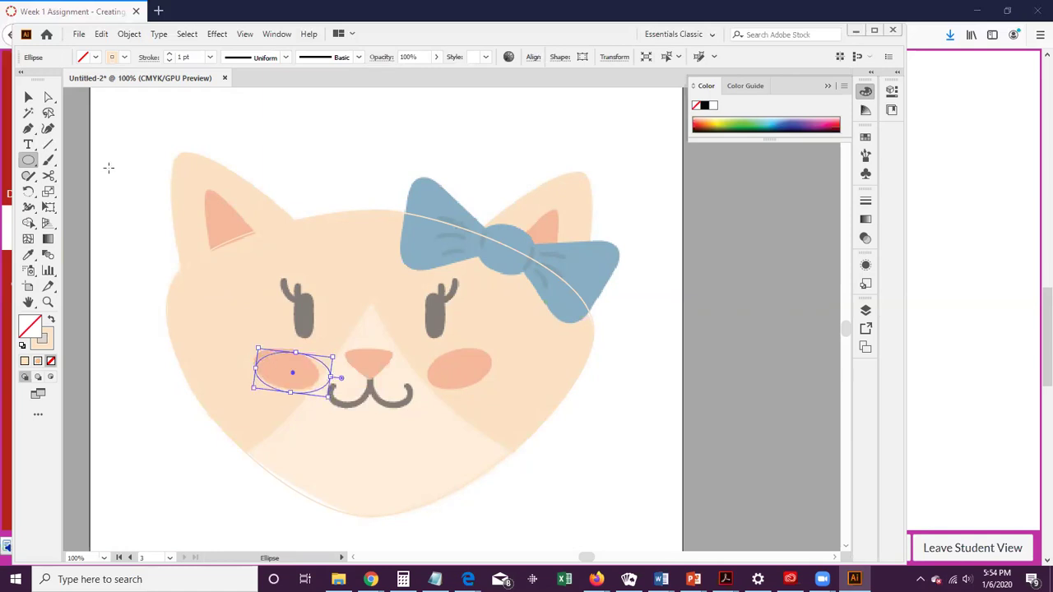
Step: Move, scale down and rotate the cheek ellipse so it fits the left cheek of the template
key("v")
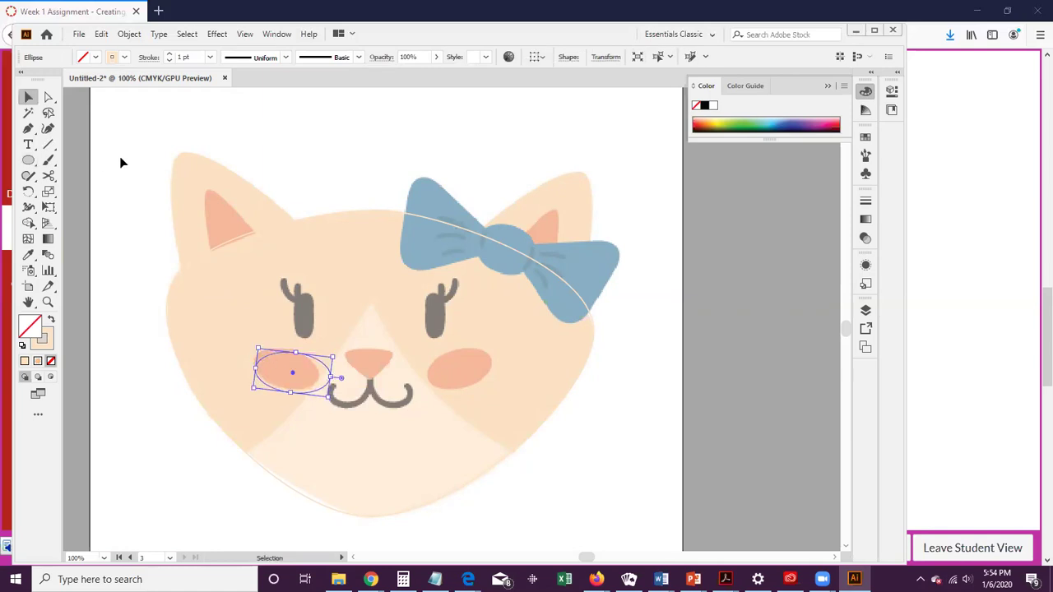
left_click_drag(272, 358, 264, 348)
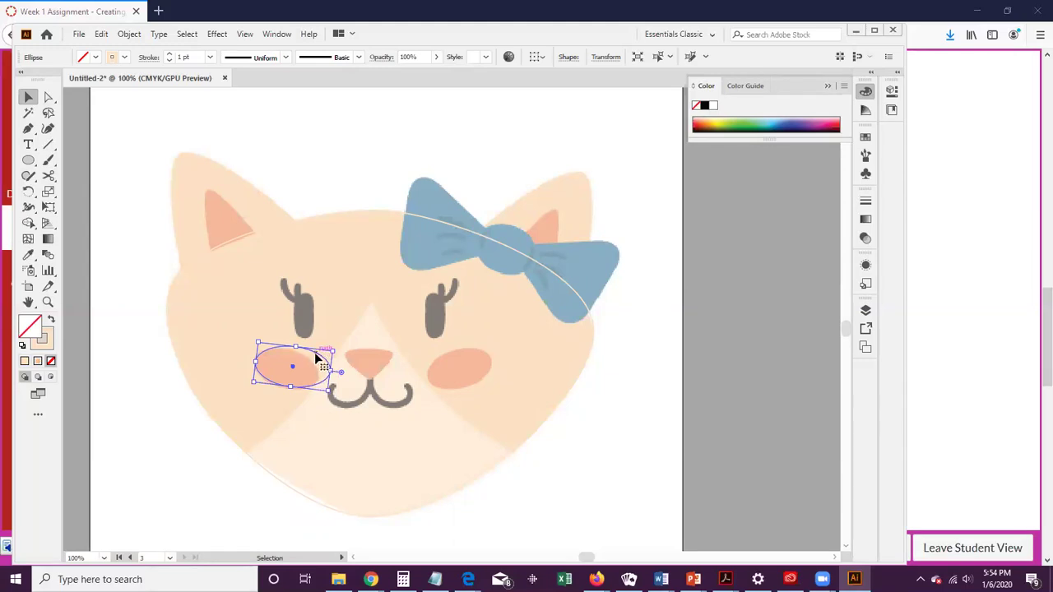
mouse_move(318, 360)
left_mouse_down()
mouse_move(332, 352)
mouse_move(324, 355)
left_mouse_up()
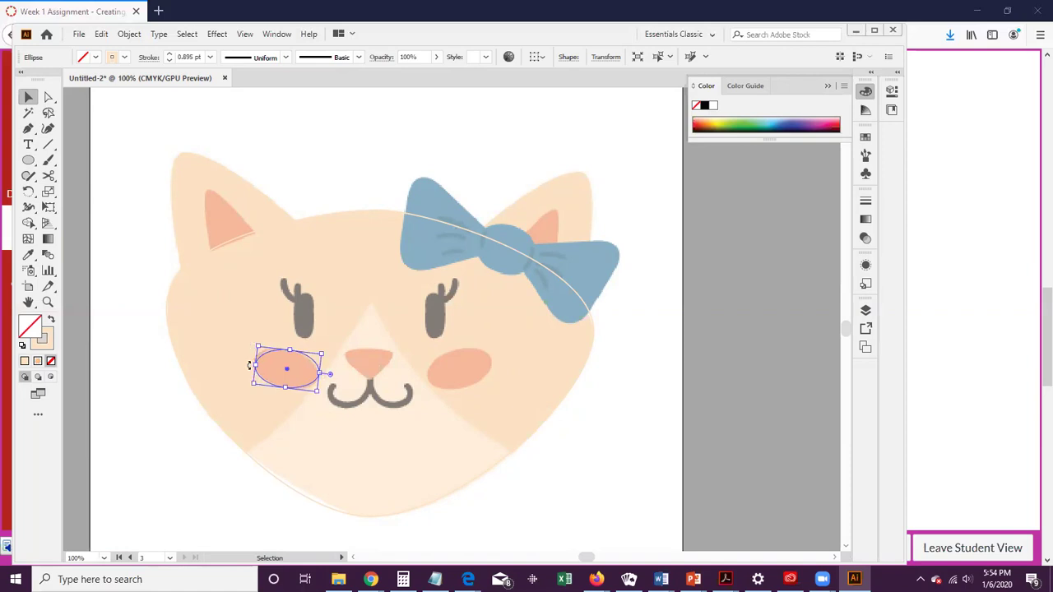
left_click_drag(249, 363, 252, 357)
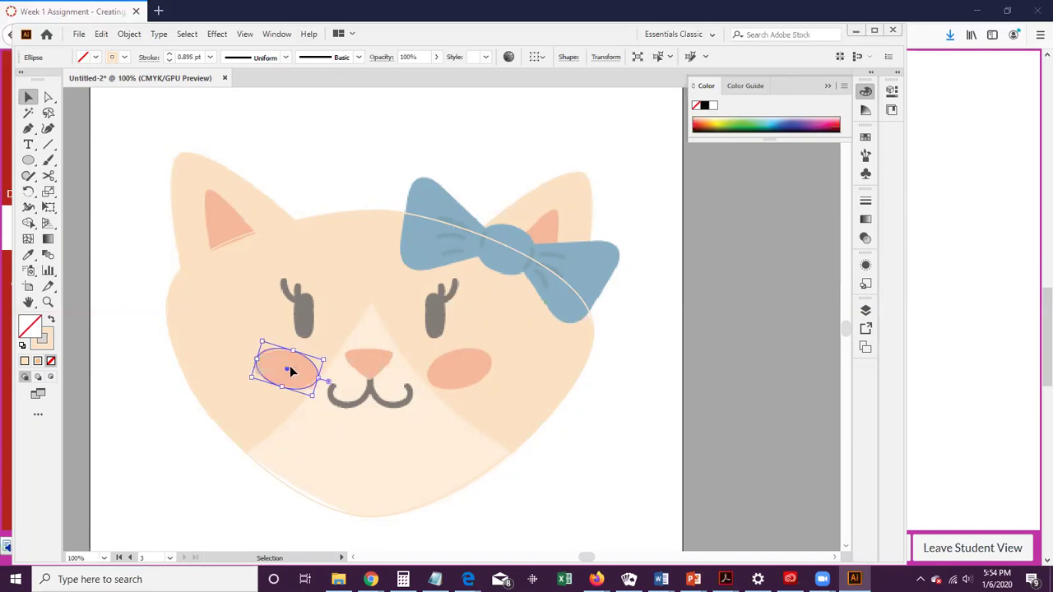
left_click(319, 393)
left_click(305, 368)
key("Left")
Step: Fill the cheek ellipse with the pink cheek colour sampled from the template using the Eyedropper
left_click(28, 254)
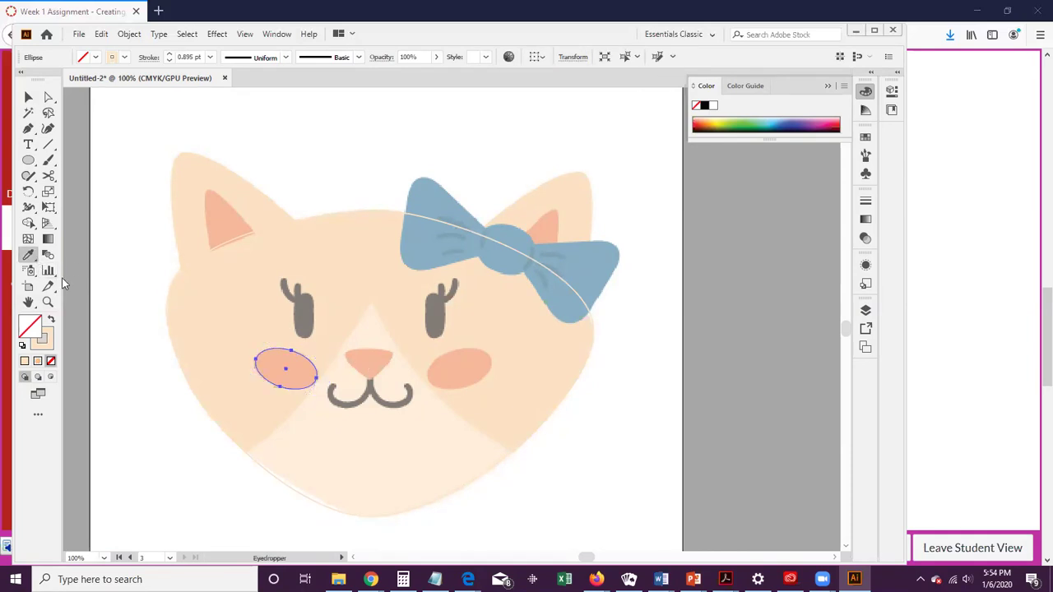
left_click(299, 356)
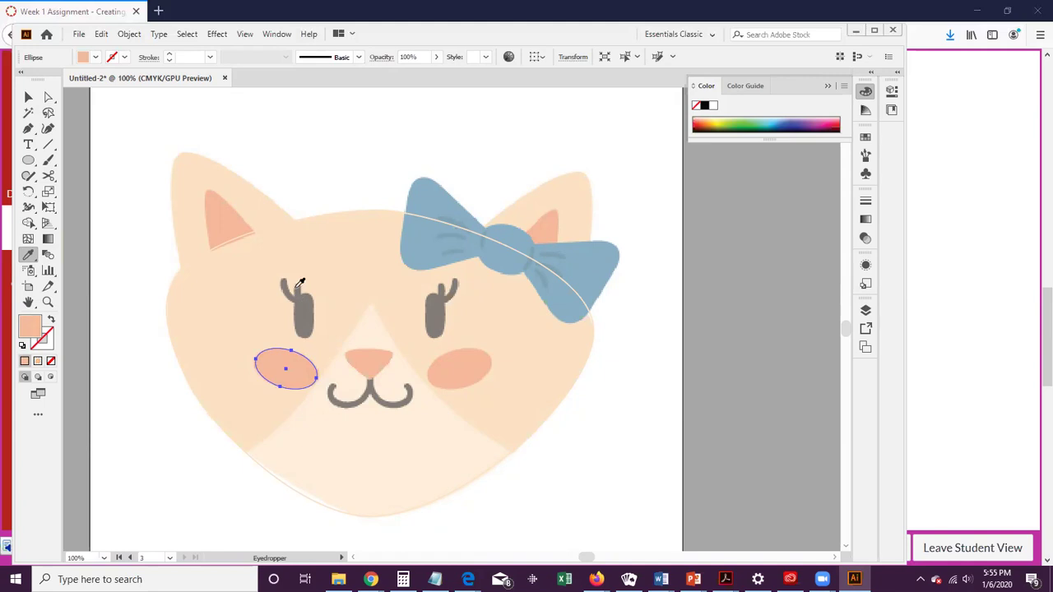
left_click(472, 359)
Step: Reflect the cheek ellipse across the vertical axis with the preview on and place it over the cat's right cheek
left_click(27, 98)
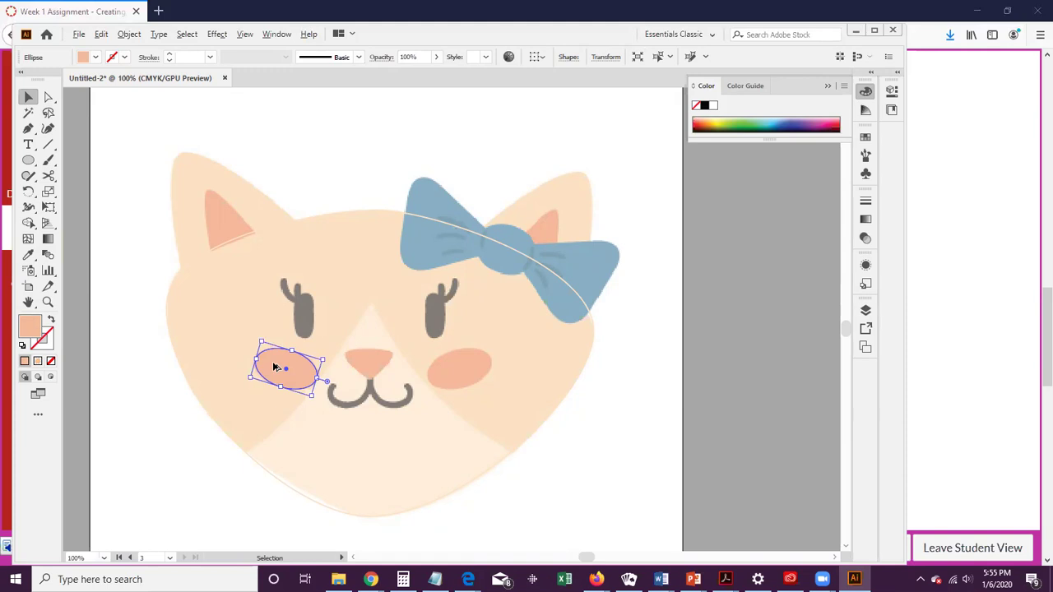
left_click_drag(276, 368, 302, 405)
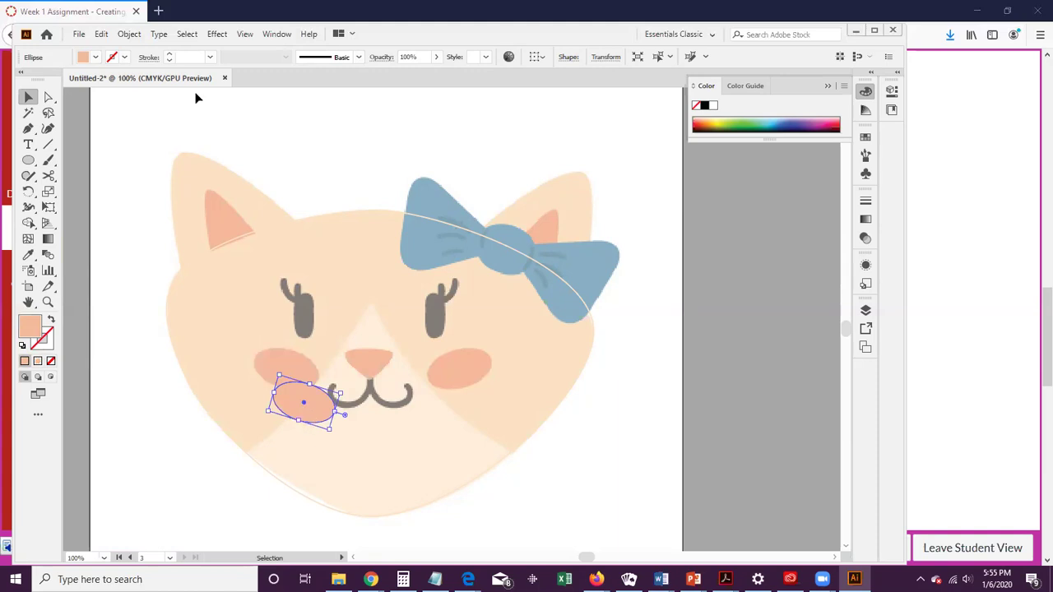
left_click(127, 35)
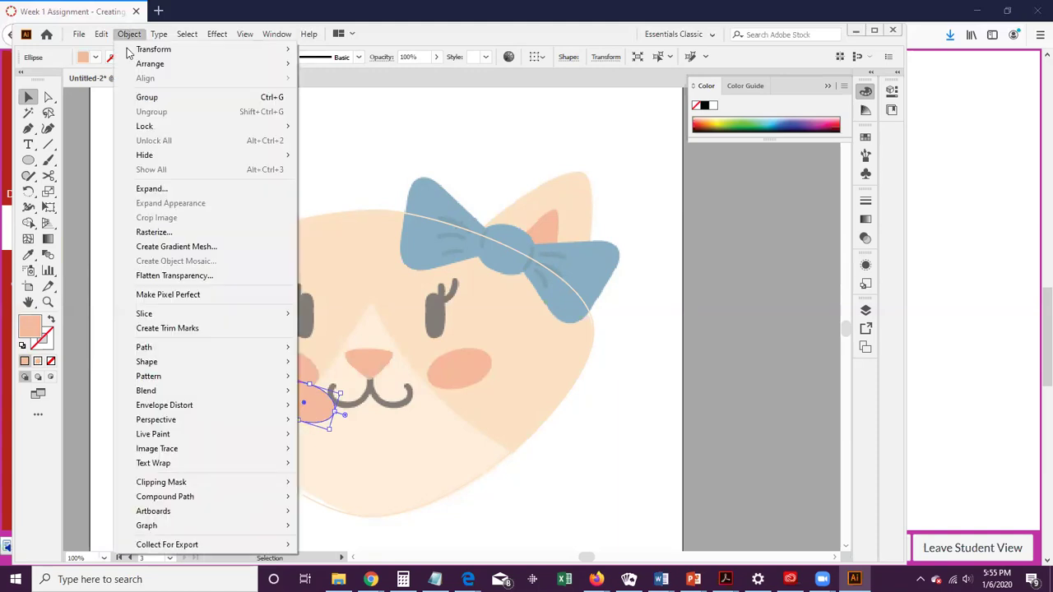
mouse_move(131, 51)
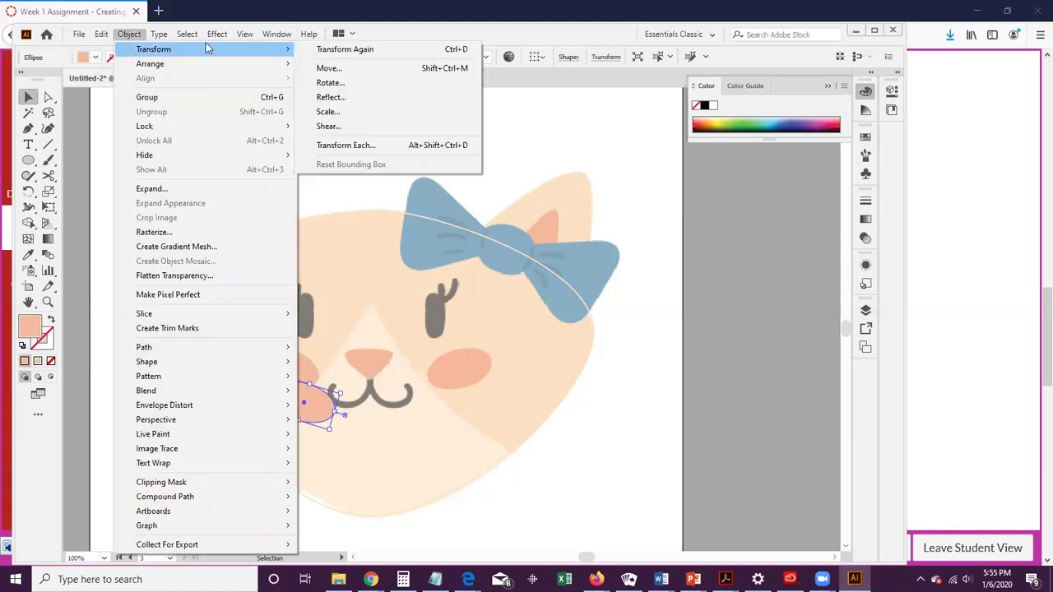
left_click(336, 99)
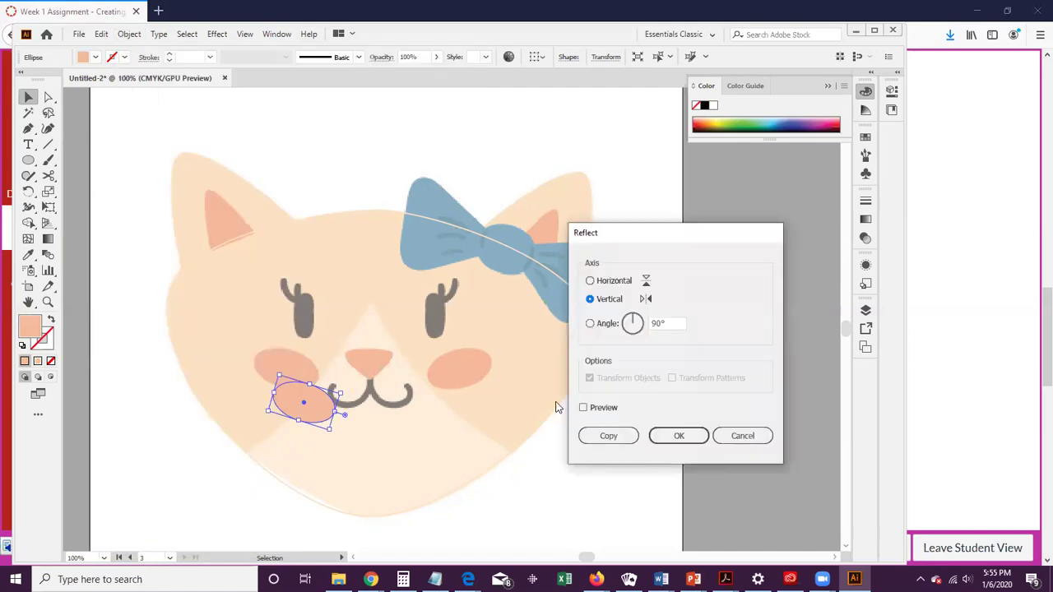
left_click(583, 408)
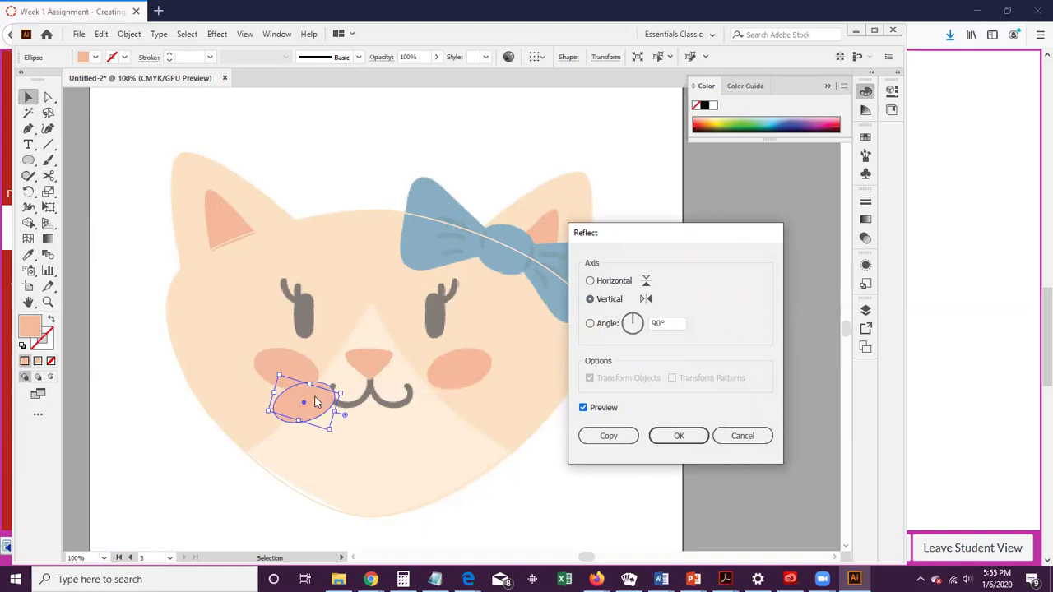
left_click(691, 436)
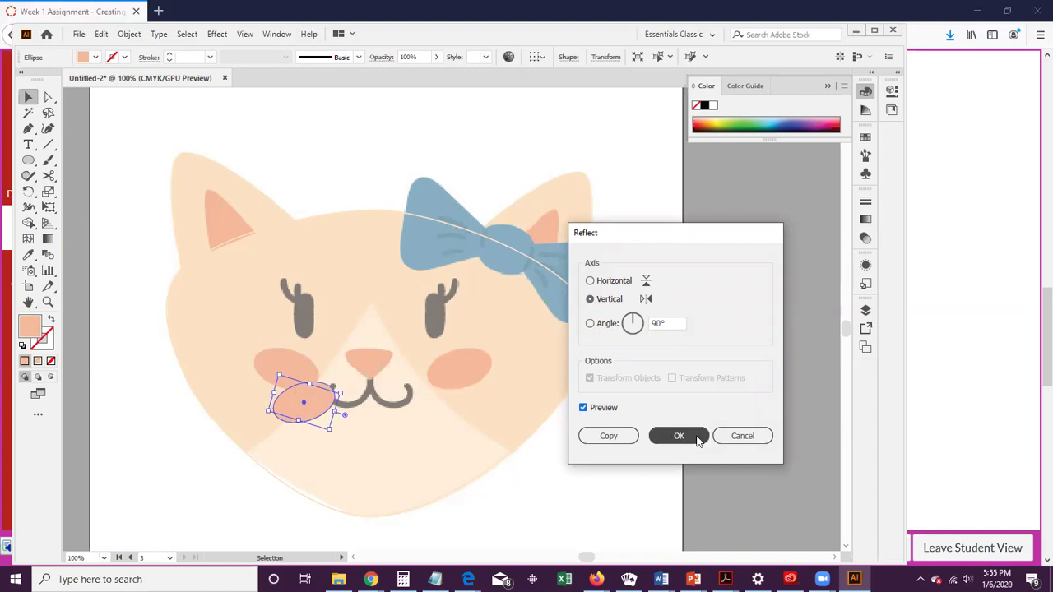
left_click_drag(306, 409, 460, 372)
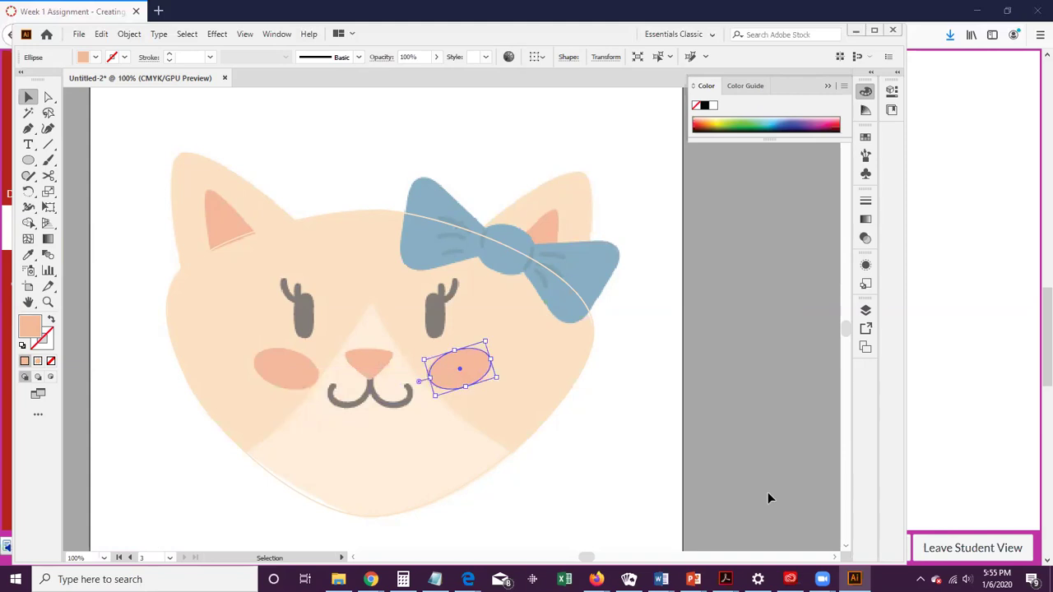
left_click(296, 371)
left_click(455, 377)
left_click(28, 160)
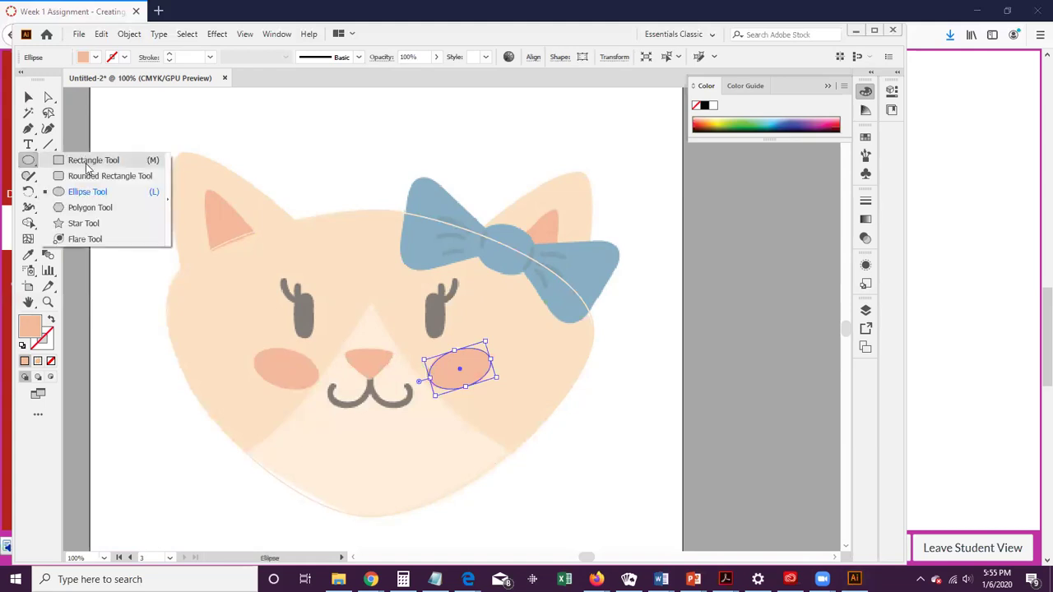
left_click(91, 208)
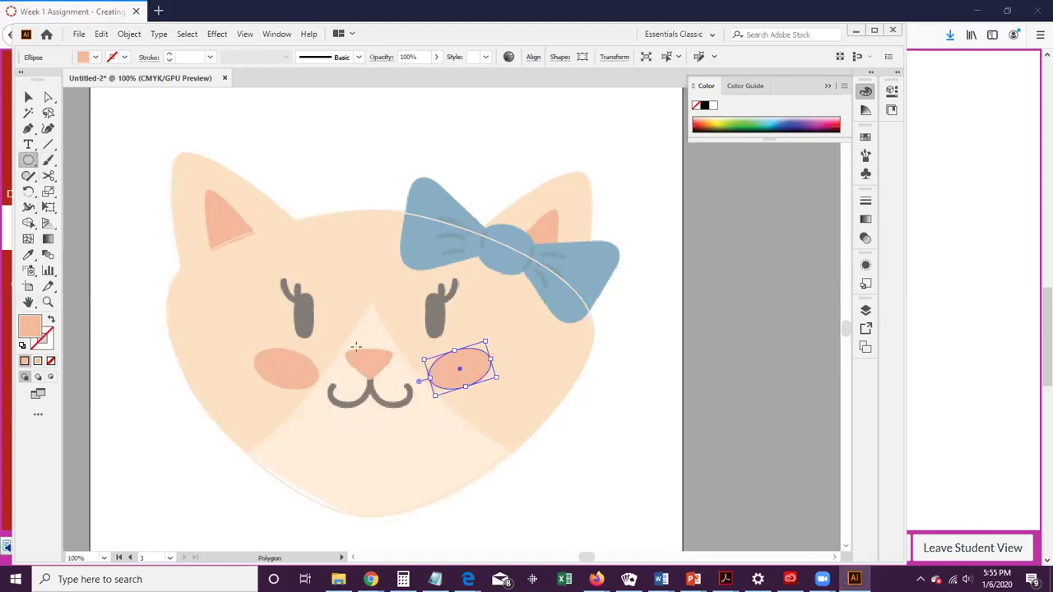
left_click_drag(350, 323, 368, 348)
key("Down")
key("Down")
key("Down")
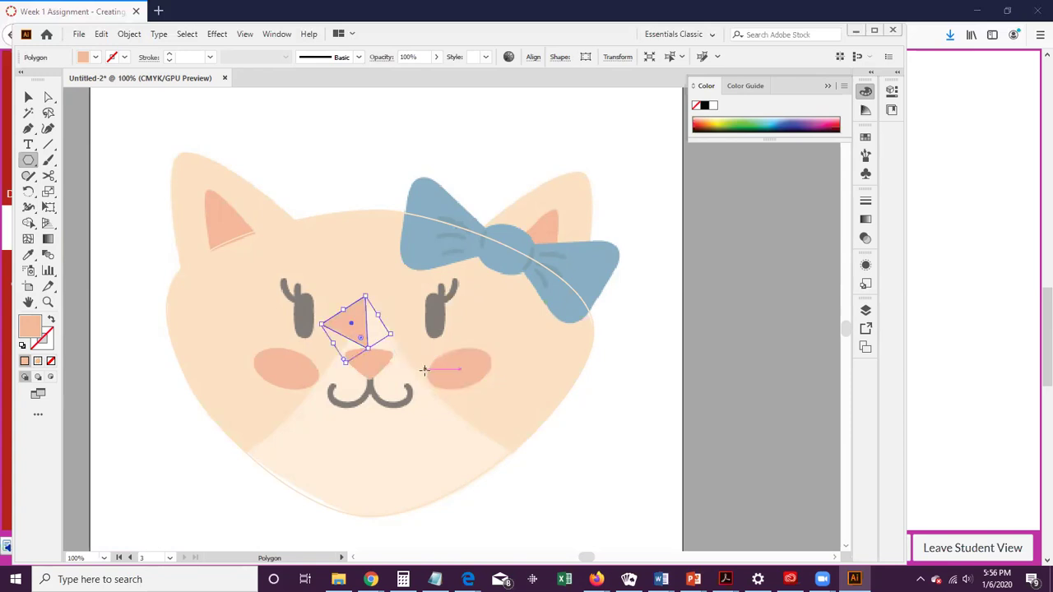
key("ctrl+z")
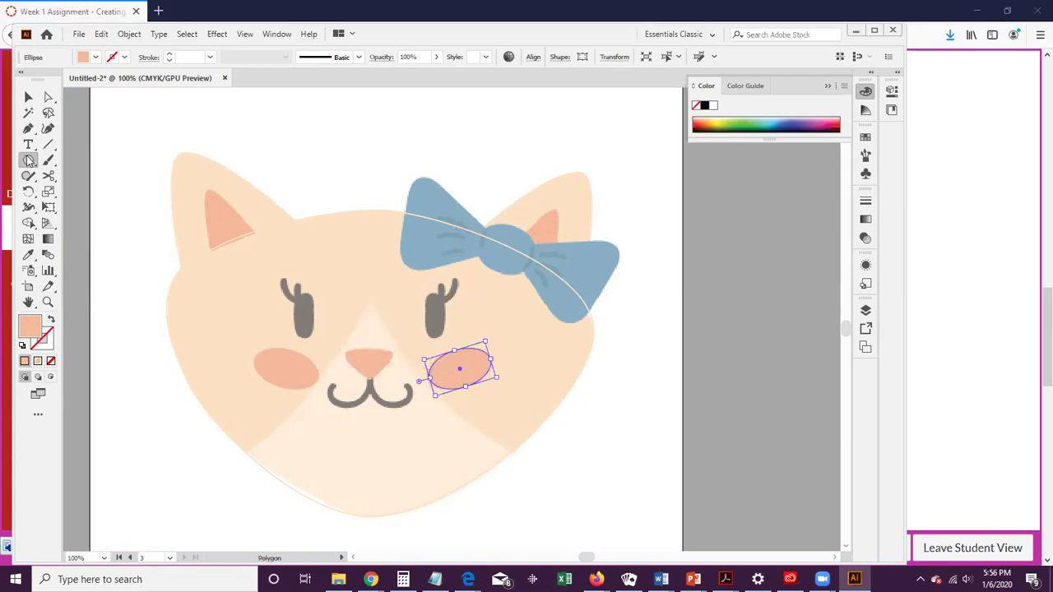
Step: Draw a small ellipse over the cat's nose, swap its fill and stroke so only an outline remains, and align it with the template nose
left_click_drag(28, 160, 82, 190)
left_click_drag(343, 352, 397, 385)
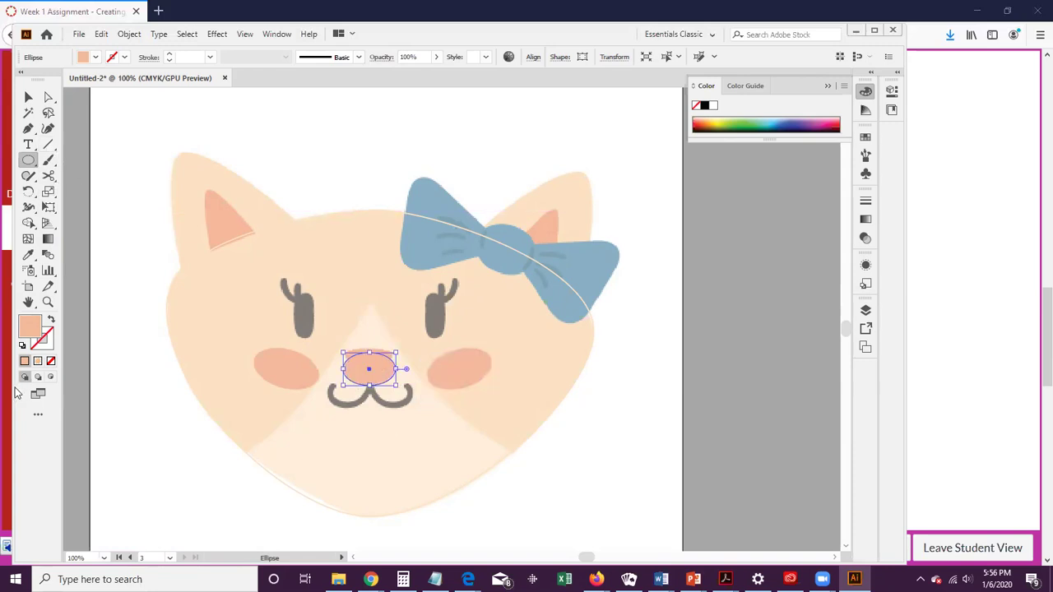
left_click(50, 322)
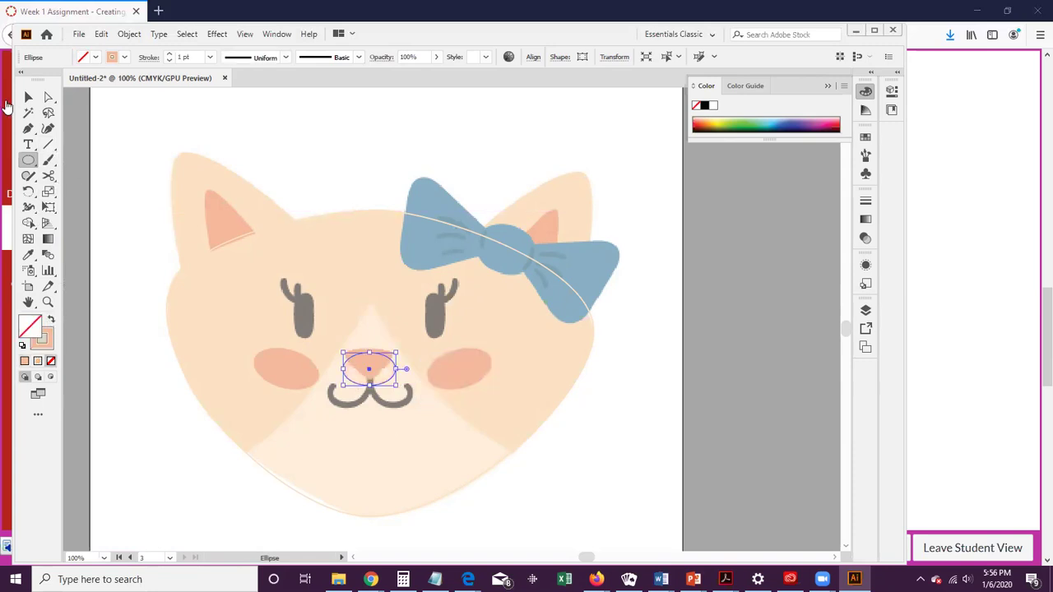
left_click(48, 97)
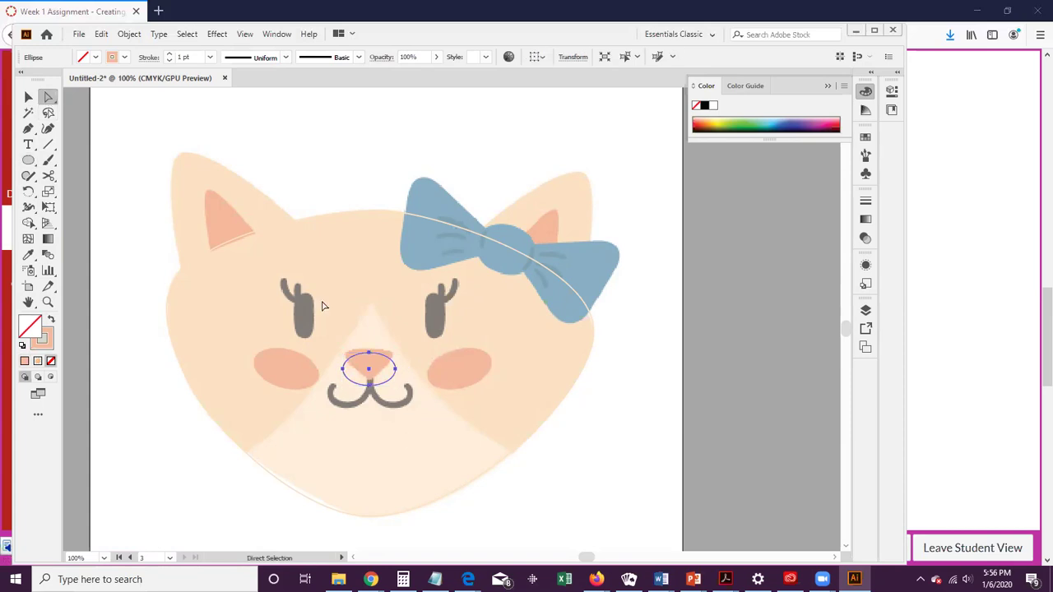
left_click(28, 97)
mouse_move(381, 357)
left_mouse_down()
mouse_move(385, 348)
mouse_move(380, 355)
left_mouse_up()
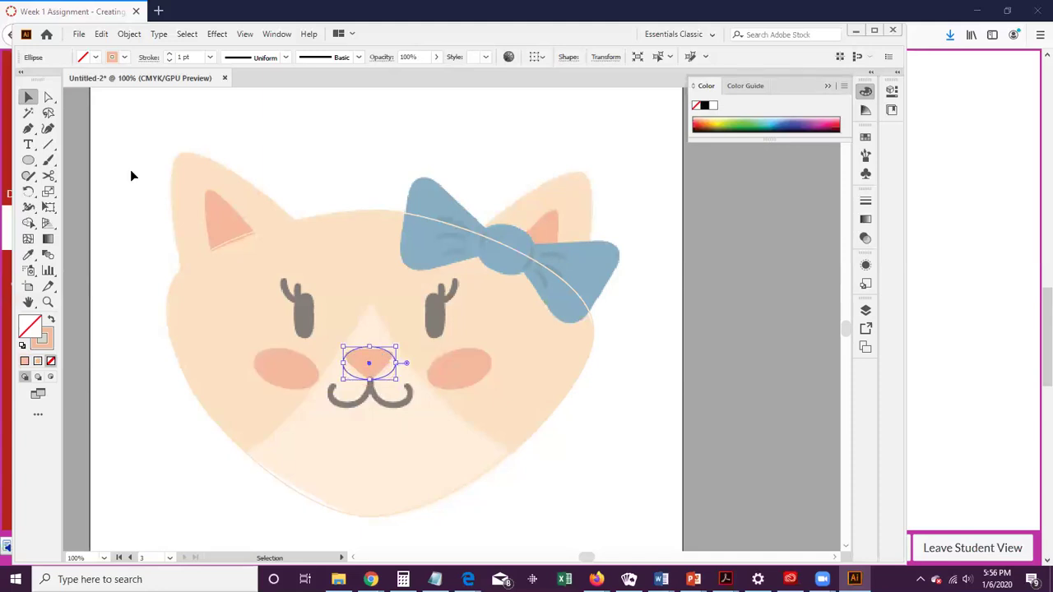
Step: Move the nose ellipse's side, top and bottom anchor points with Direct Selection to match the template nose's edges
left_click(46, 99)
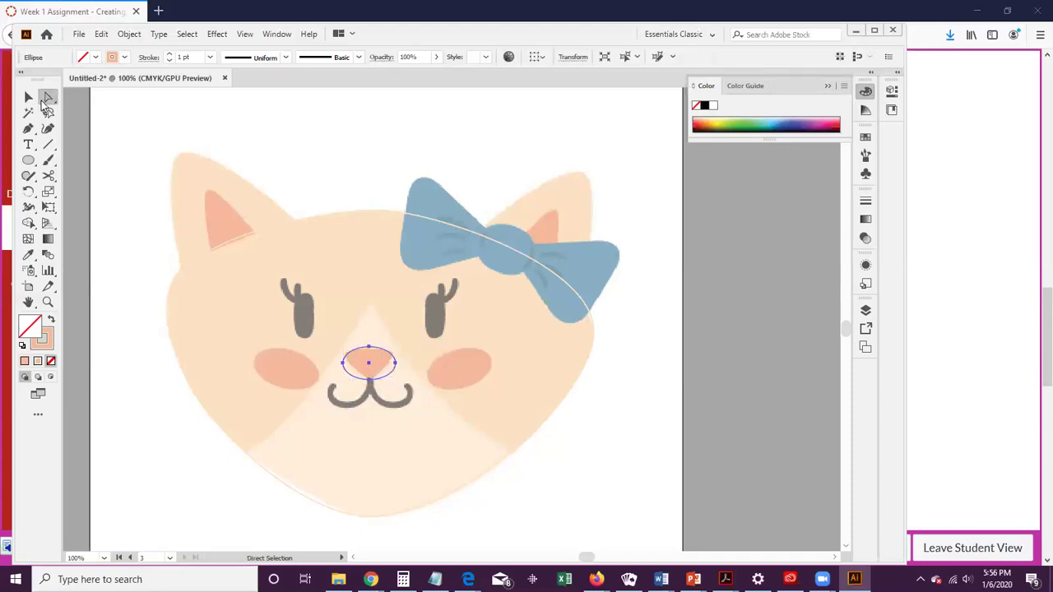
left_click_drag(396, 367, 370, 384)
left_click(370, 349)
left_click(369, 383)
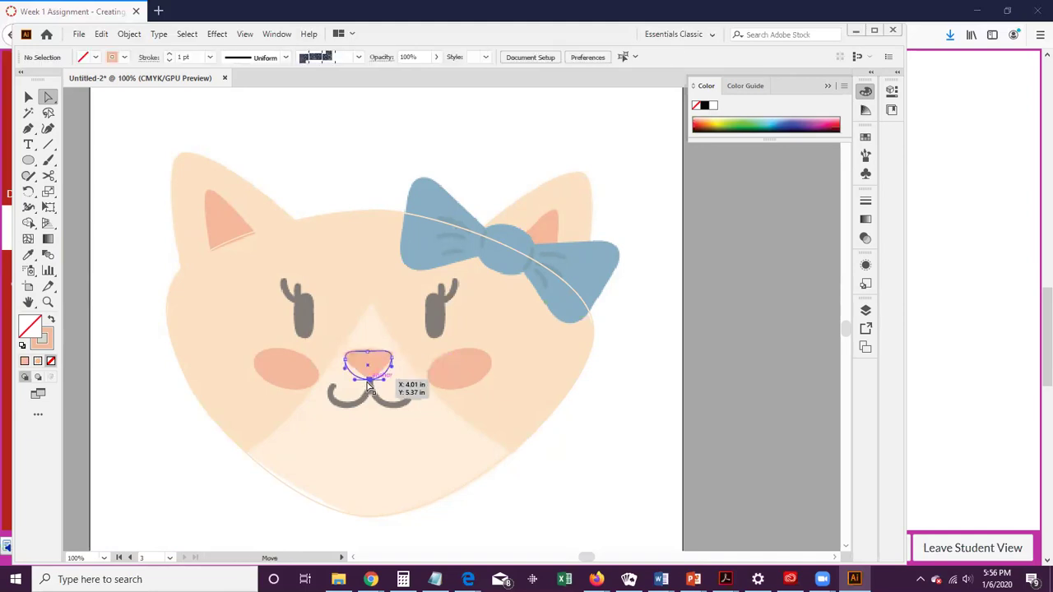
left_click_drag(361, 384, 359, 382)
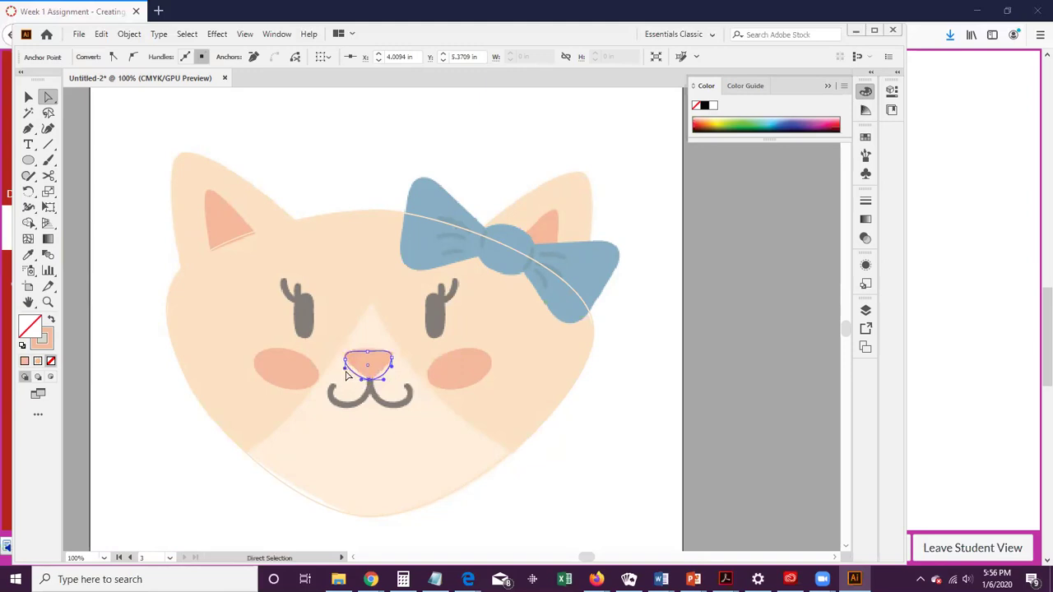
Step: Refine the nose's upper corners and lower handles into a rounded triangle, and swap stroke and fill to make it solid pink
left_click_drag(345, 368, 394, 353)
left_click(392, 354)
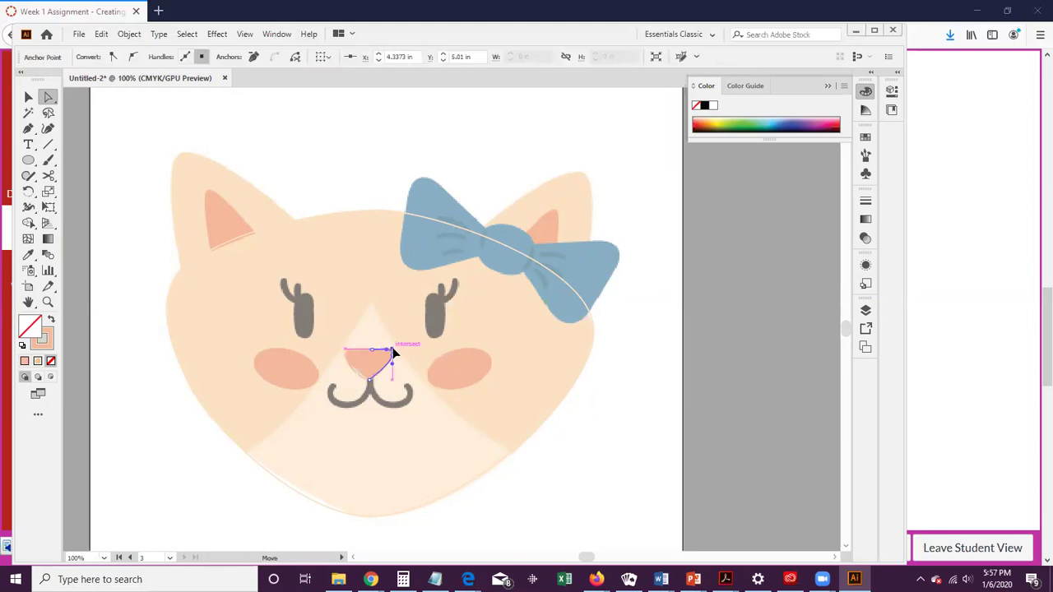
left_click(361, 385)
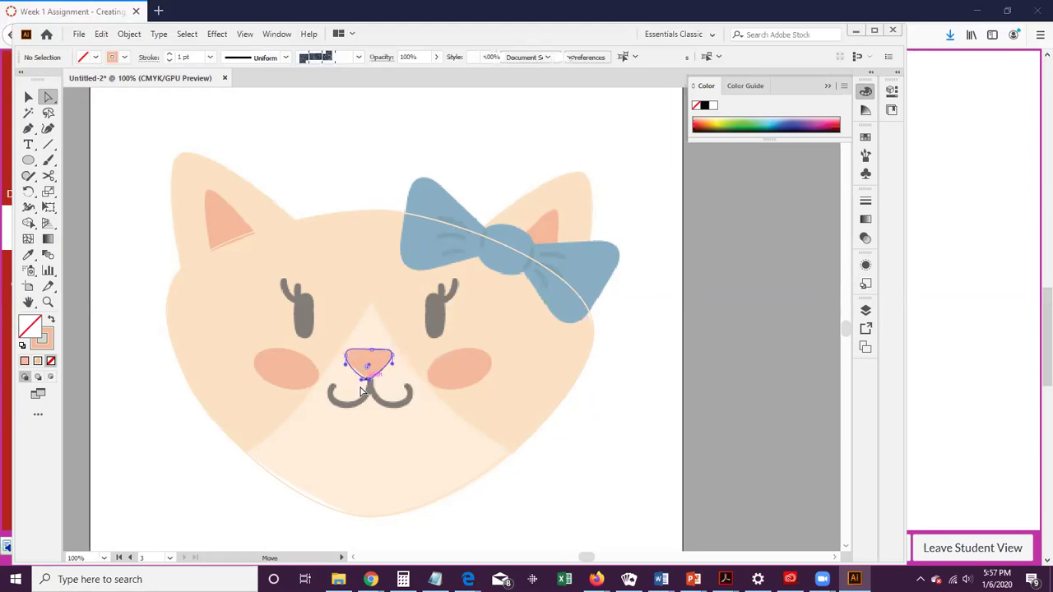
left_click(366, 380)
left_click_drag(364, 382, 348, 370)
left_click(346, 369)
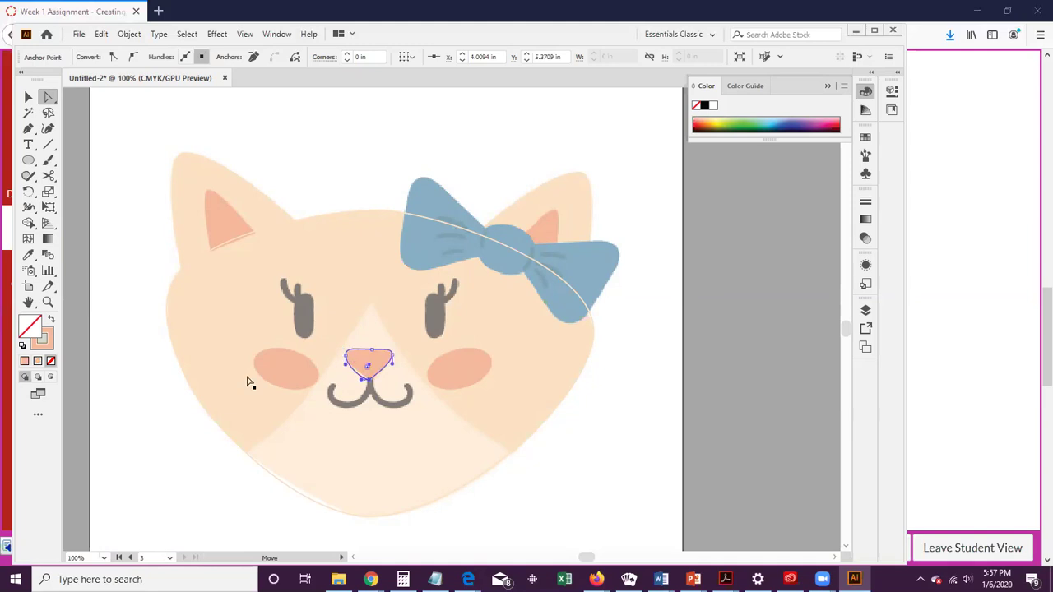
left_click(51, 321)
left_click(444, 475)
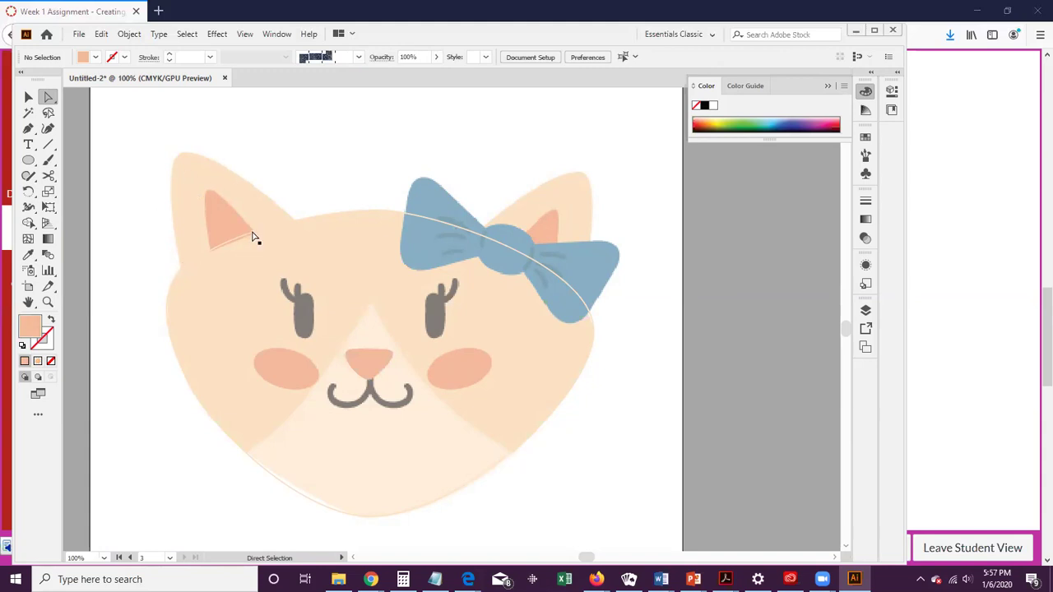
Step: Draw a triangle with the Polygon tool, swap its fill and stroke to leave an outline, and place it over the cat's left ear
left_click(28, 160)
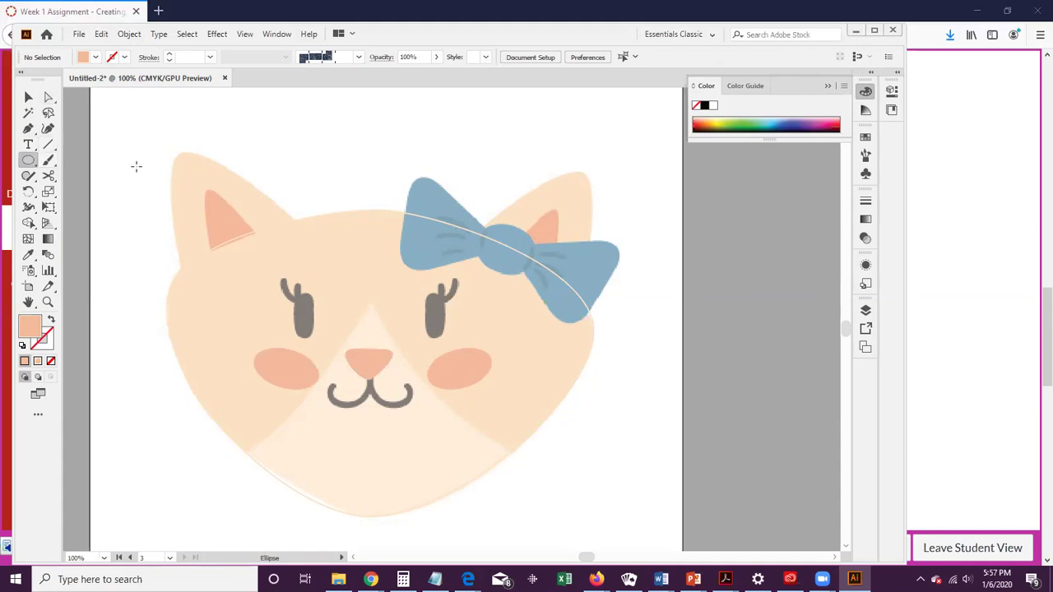
left_click(28, 161)
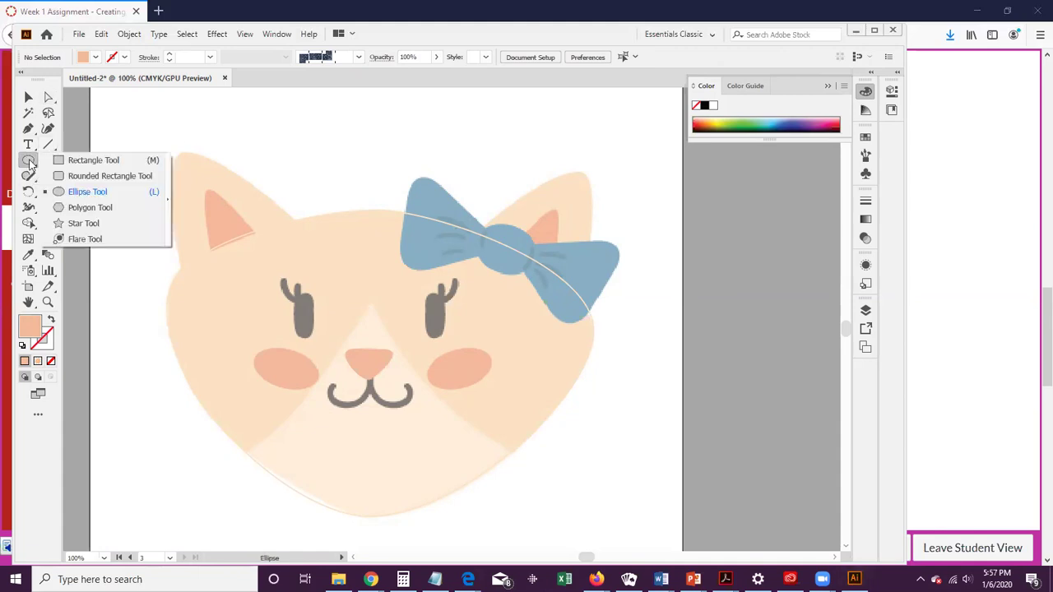
left_click(80, 209)
left_click_drag(182, 158, 261, 161)
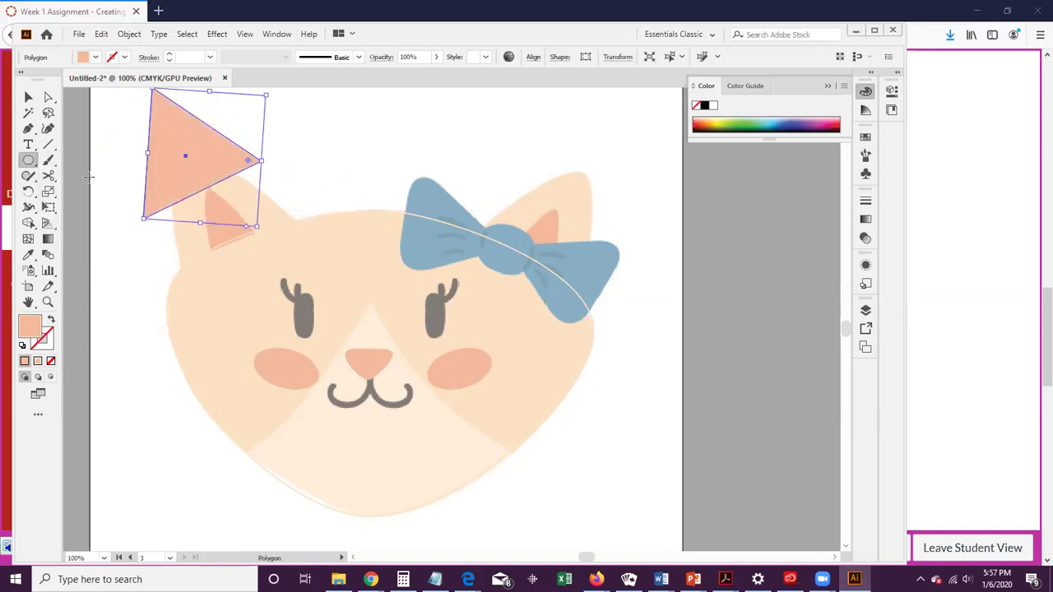
left_click(51, 321)
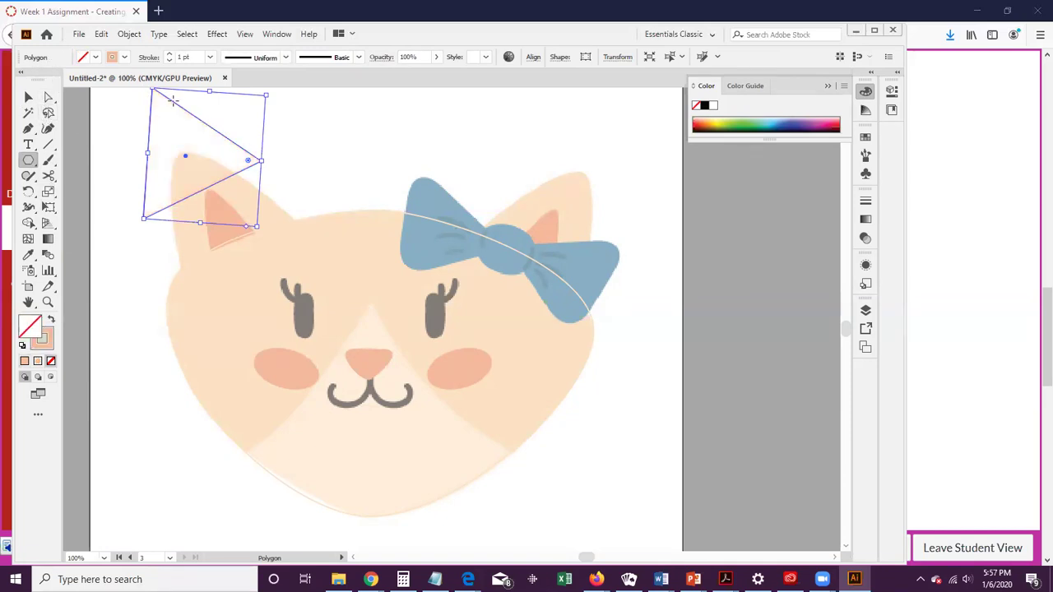
left_click(28, 97)
left_click_drag(172, 106, 203, 165)
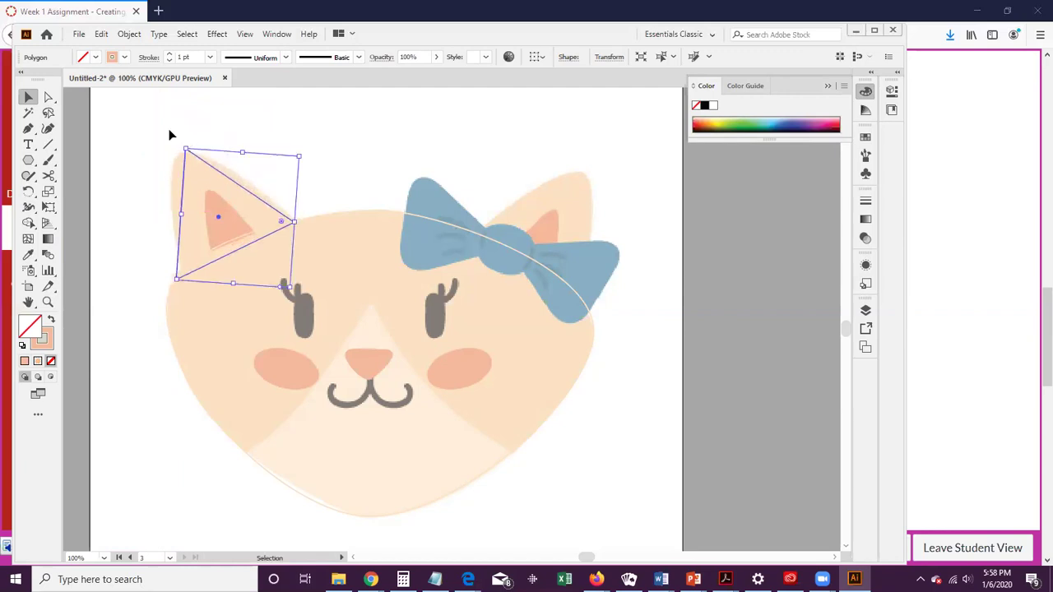
Step: Curve the ear triangle's three corners with the Anchor Point tool so its sides follow the template's left ear
left_click(182, 155)
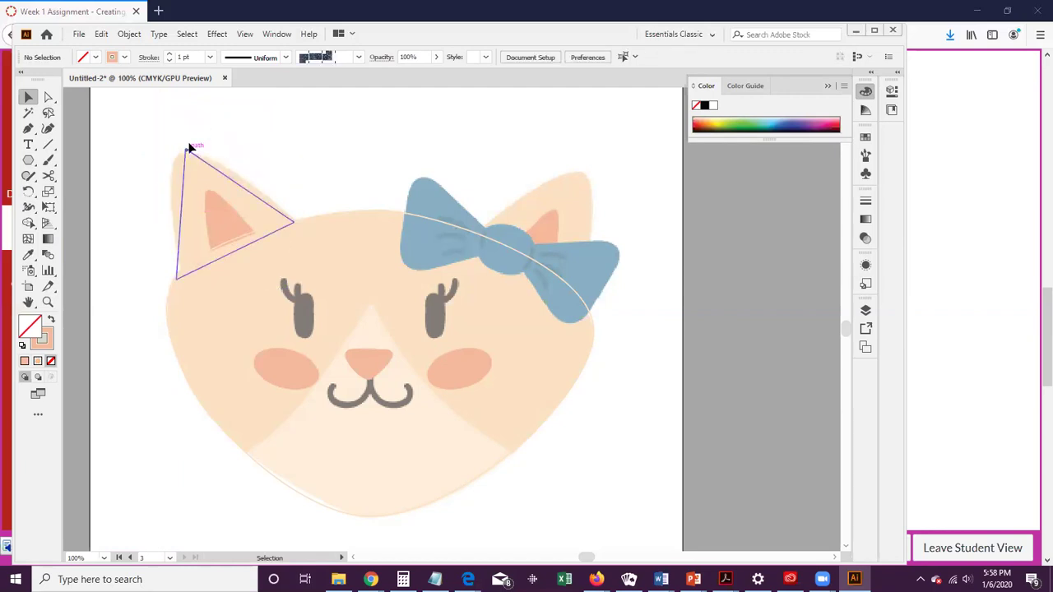
left_click(188, 150)
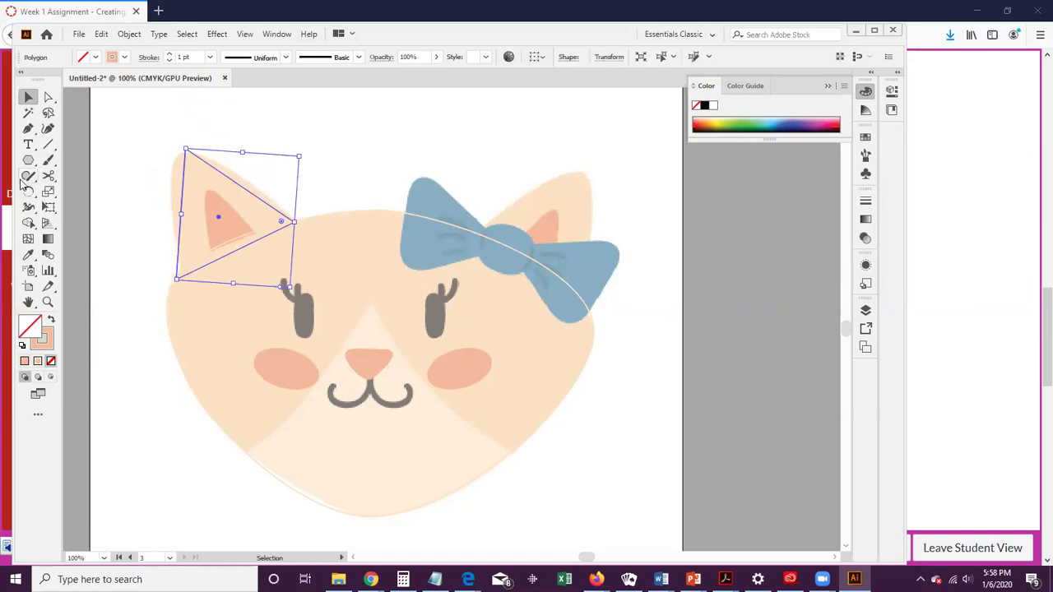
left_click(28, 129)
left_click(27, 131)
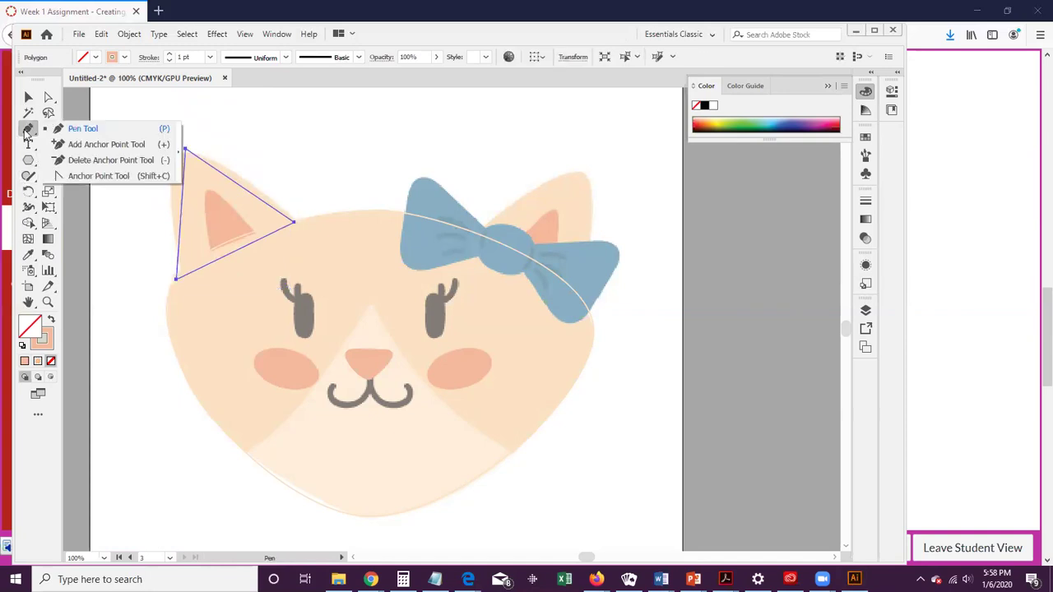
left_click(96, 176)
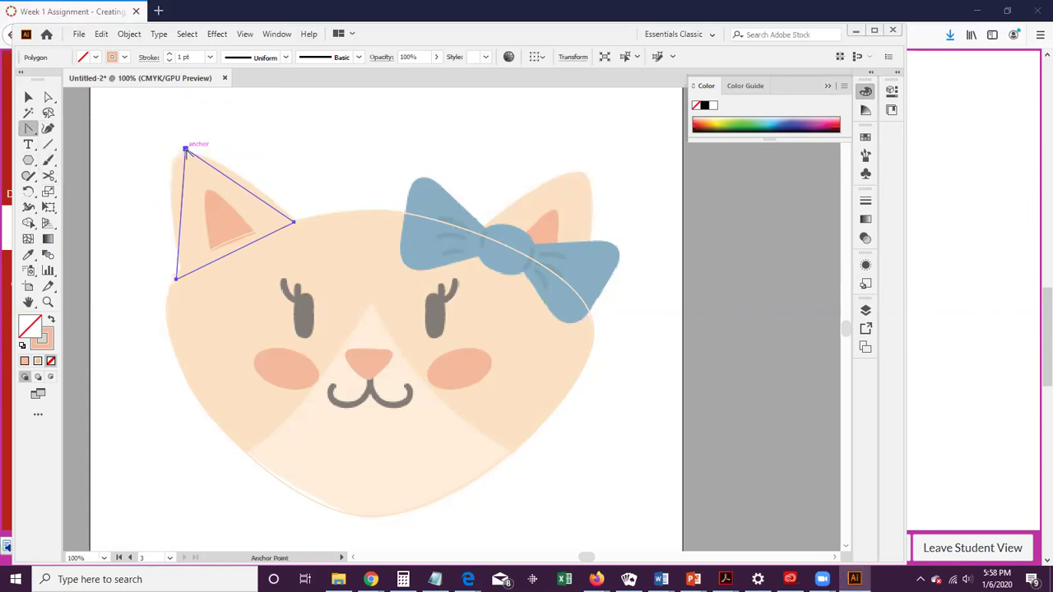
left_click_drag(191, 147, 202, 137)
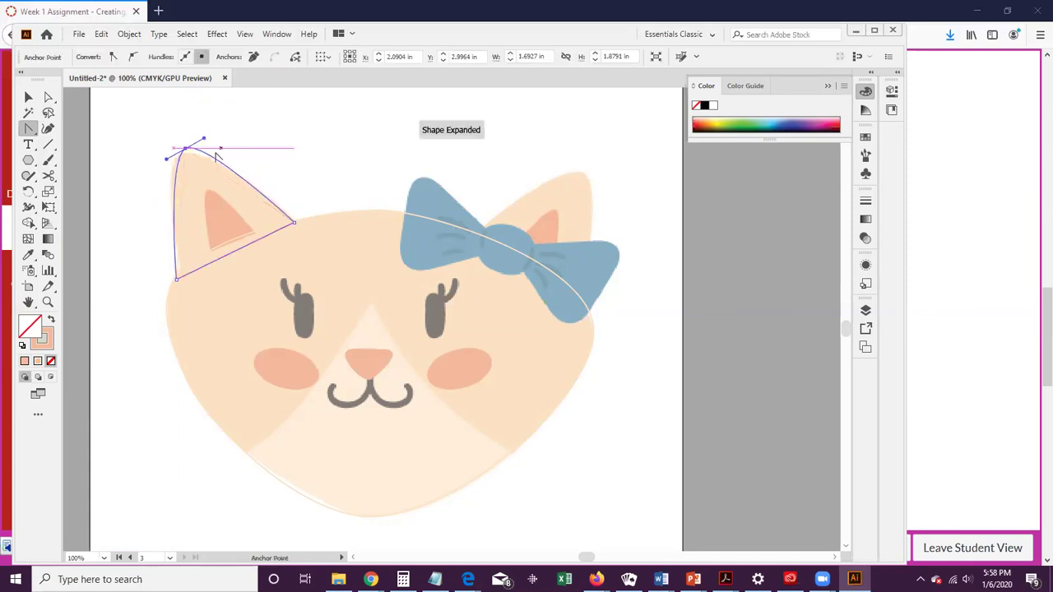
left_click(176, 279)
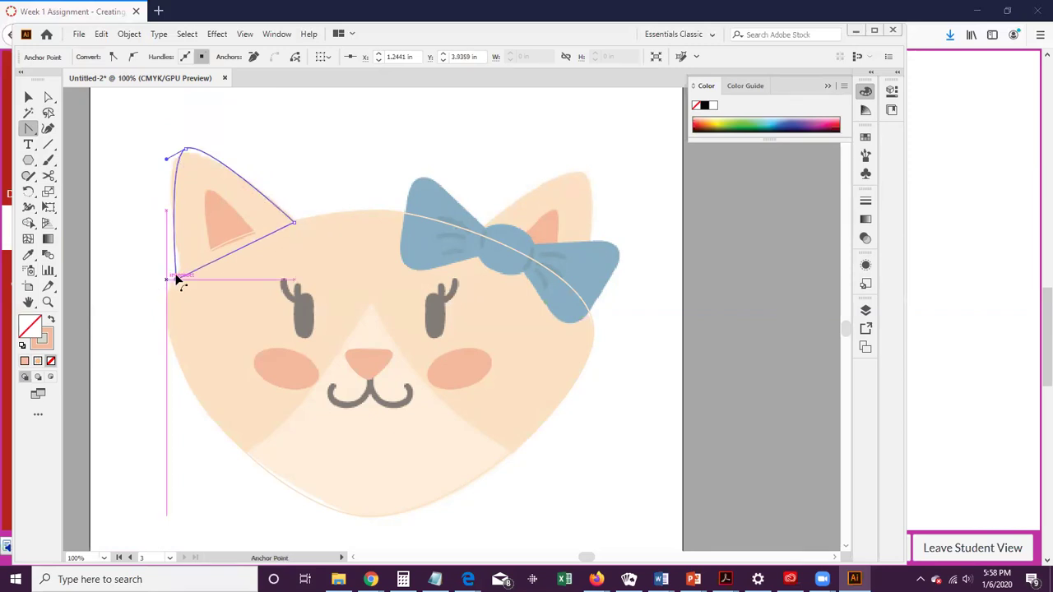
left_click(174, 278)
mouse_move(294, 223)
left_mouse_down()
mouse_move(306, 217)
mouse_move(298, 209)
left_mouse_up()
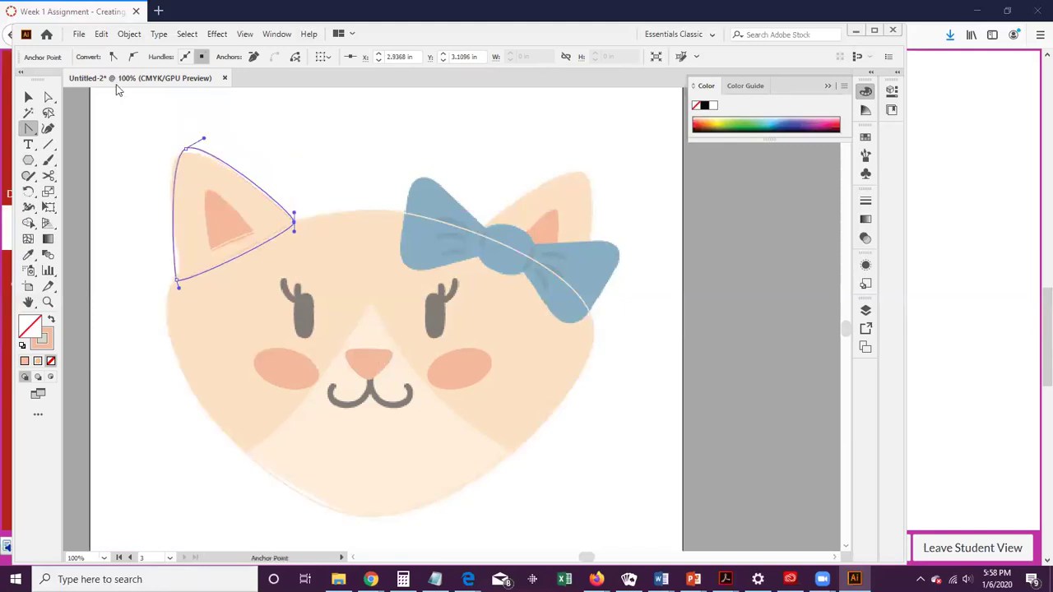
Step: Move the ear outline's tip and lower outer corner with Direct Selection to match the template ear
left_click(47, 97)
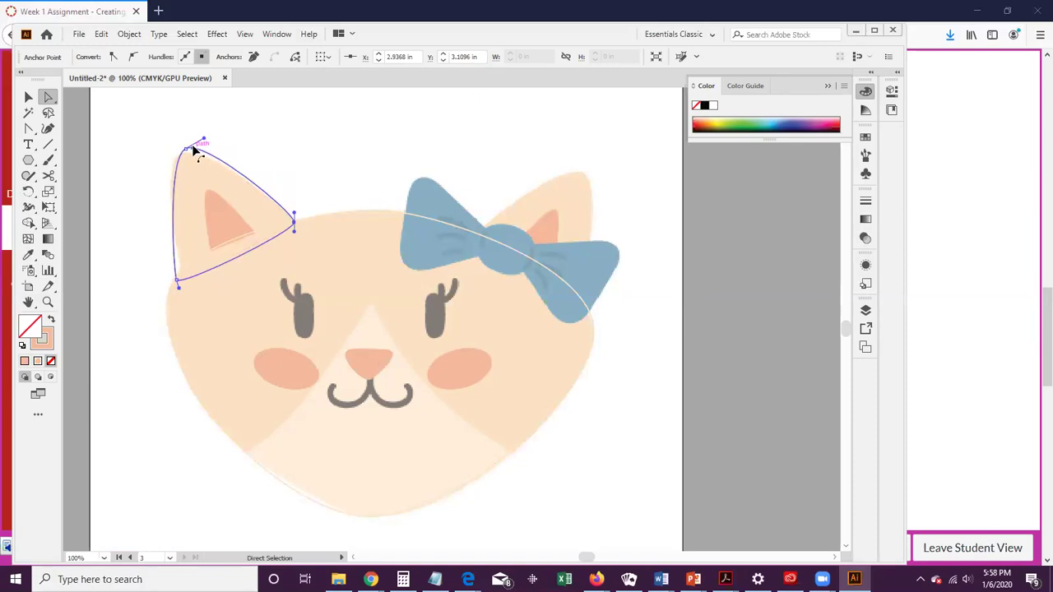
left_click(185, 151)
left_click_drag(185, 153, 176, 158)
left_click(178, 153)
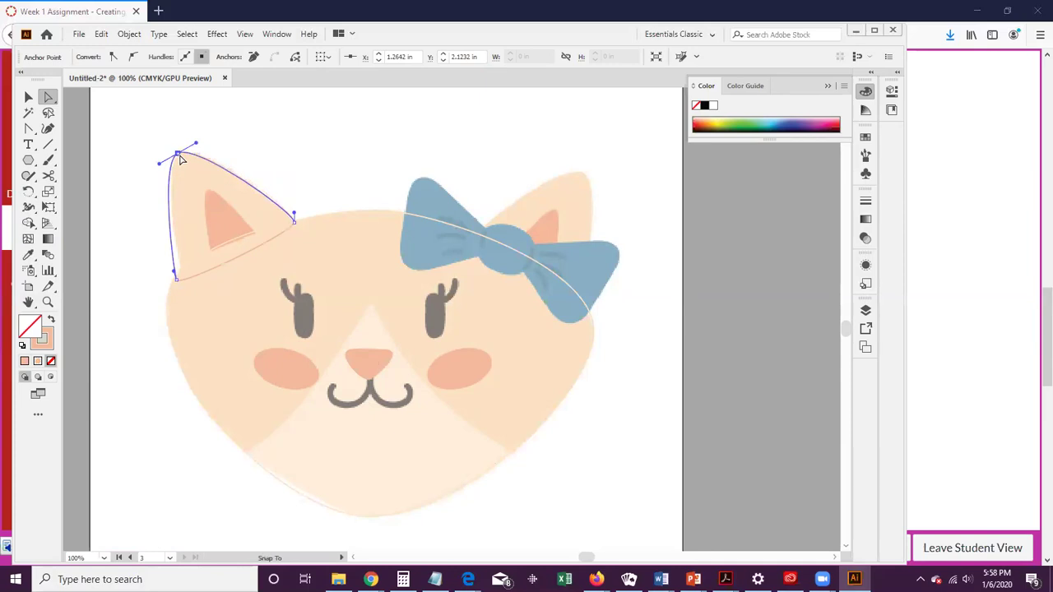
left_click_drag(176, 278, 183, 271)
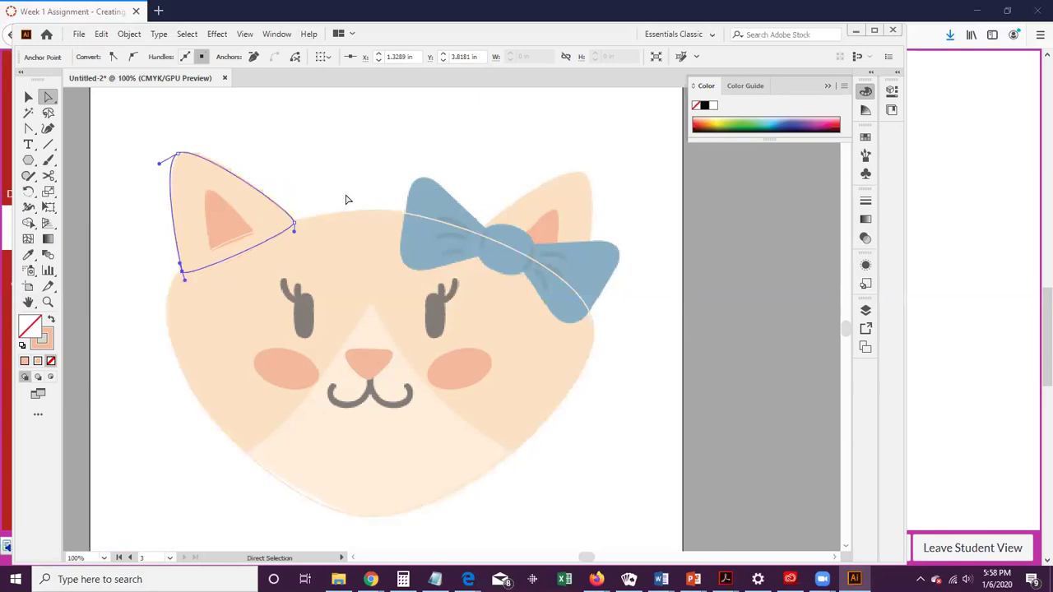
Step: Adjust the ear outline's inner corner where it meets the head, and nudge the tip slightly to fit the template
left_click(295, 228)
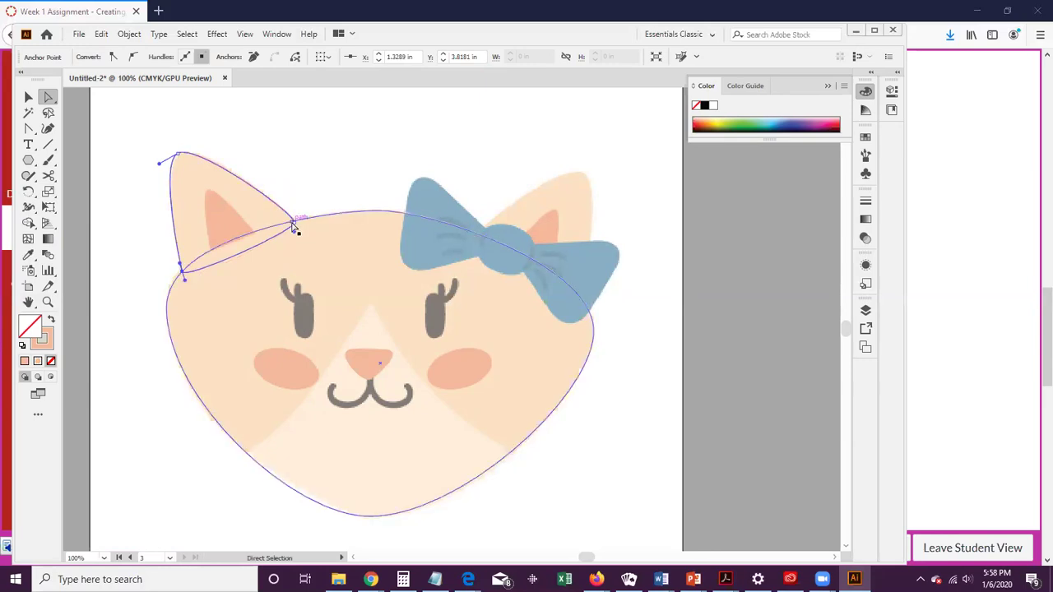
left_click(297, 227)
left_click(297, 225)
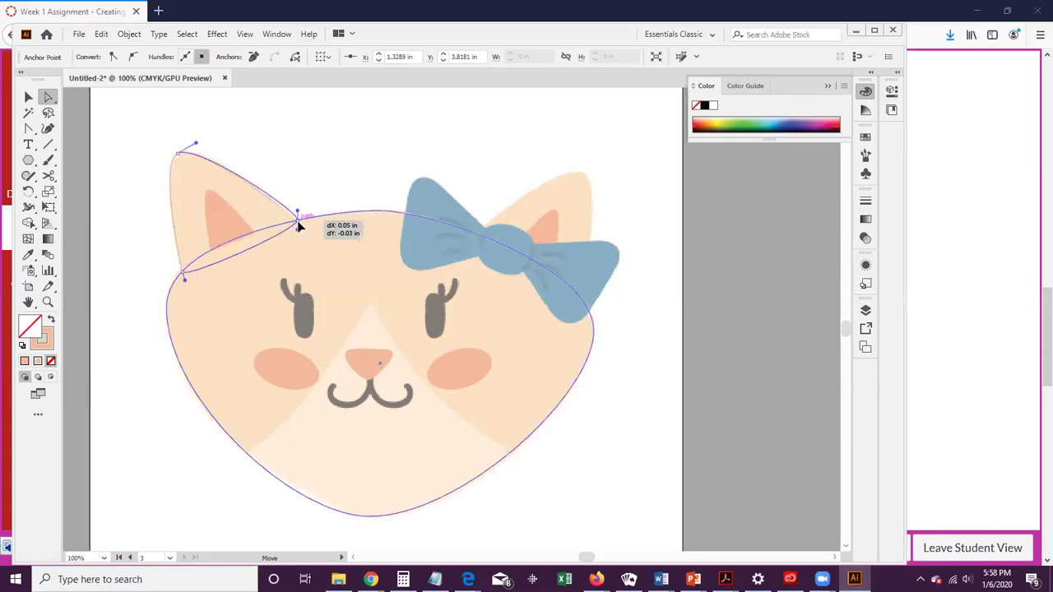
left_click(177, 154)
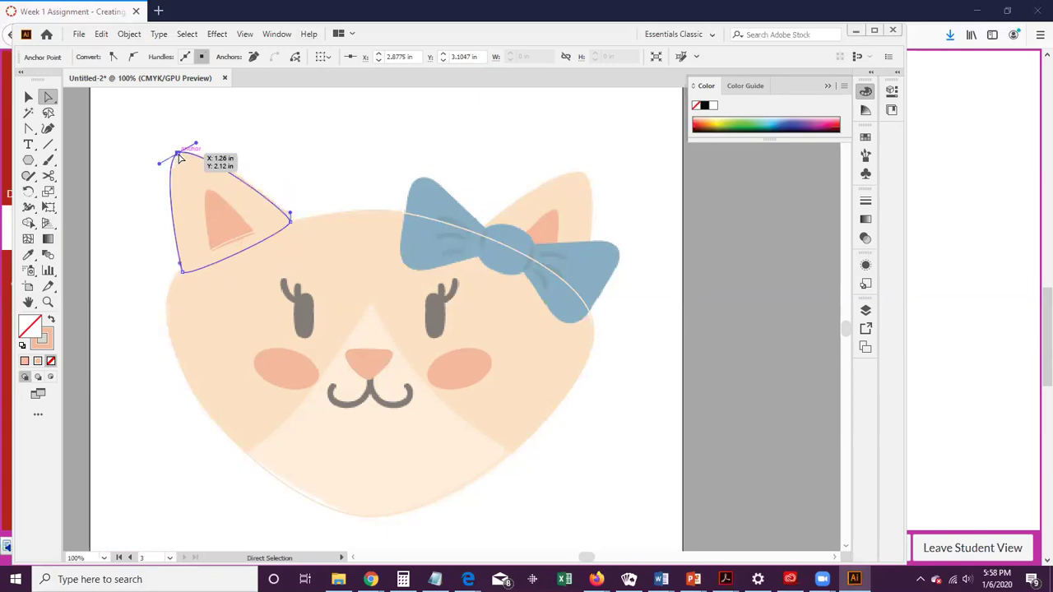
left_click_drag(180, 155, 182, 154)
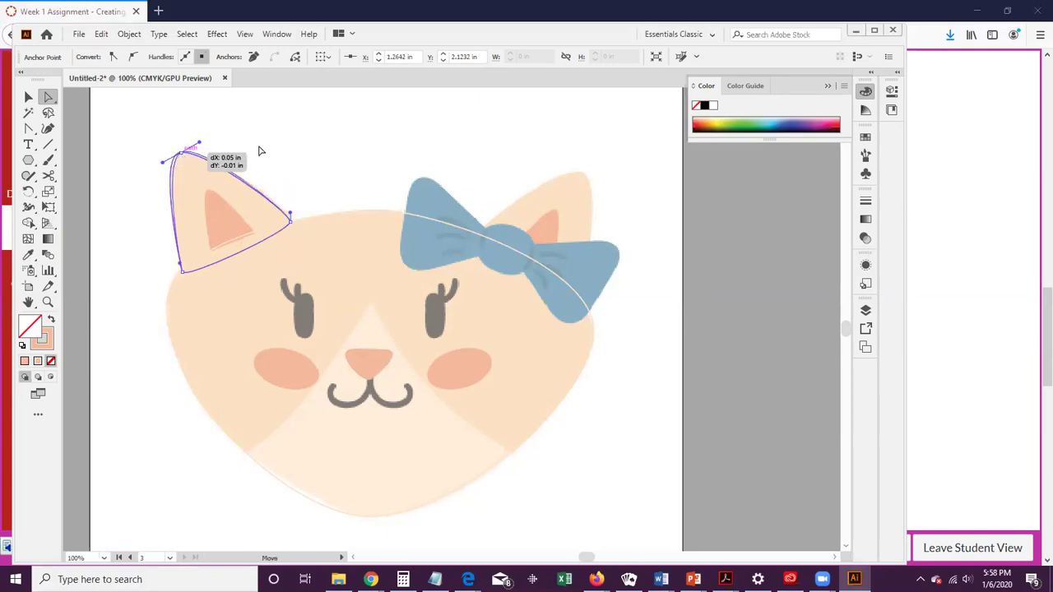
left_click(259, 150)
left_click(209, 160)
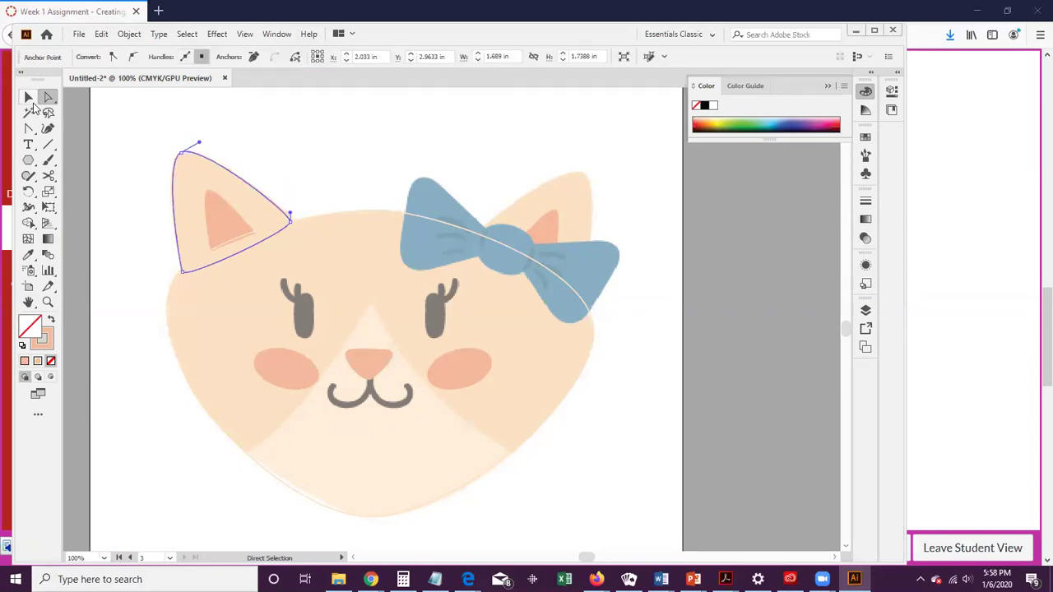
Step: Select the left ear outline and open the Scale transformation for it
left_click(29, 98)
left_click(205, 163)
left_click(208, 160)
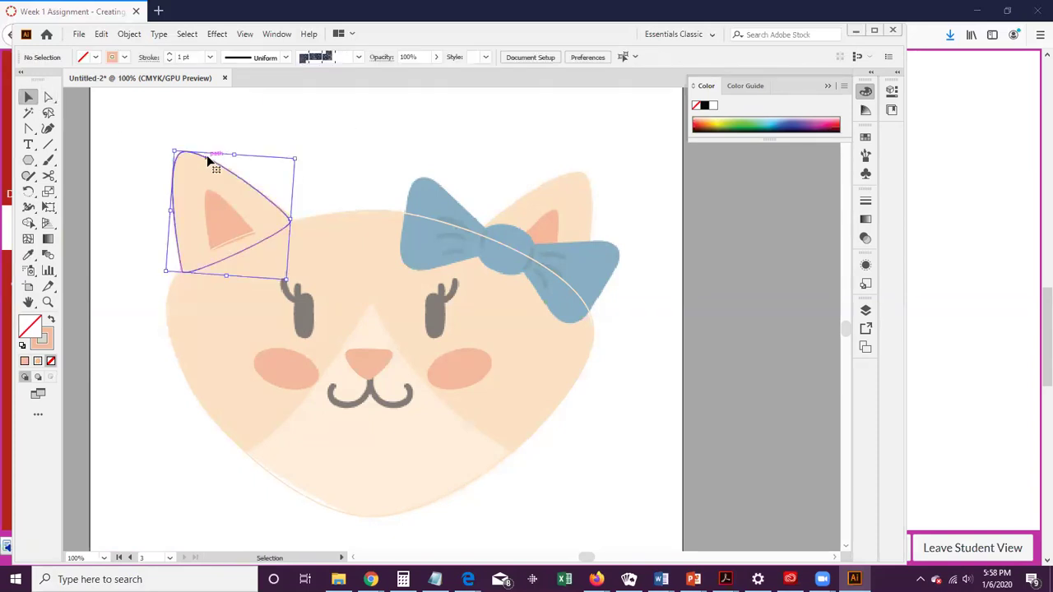
left_click(133, 37)
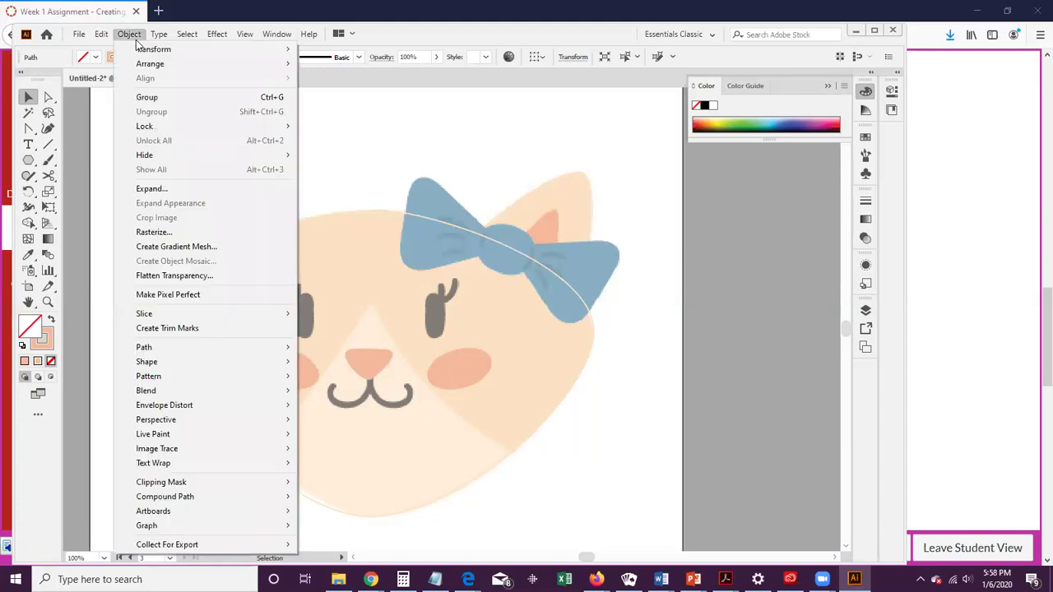
mouse_move(217, 34)
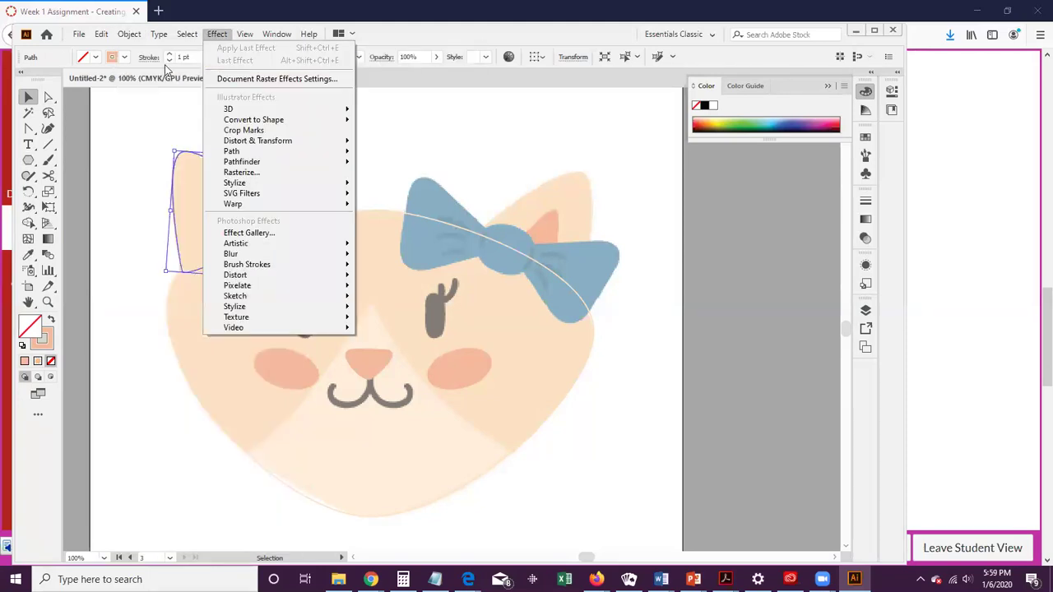
mouse_move(129, 34)
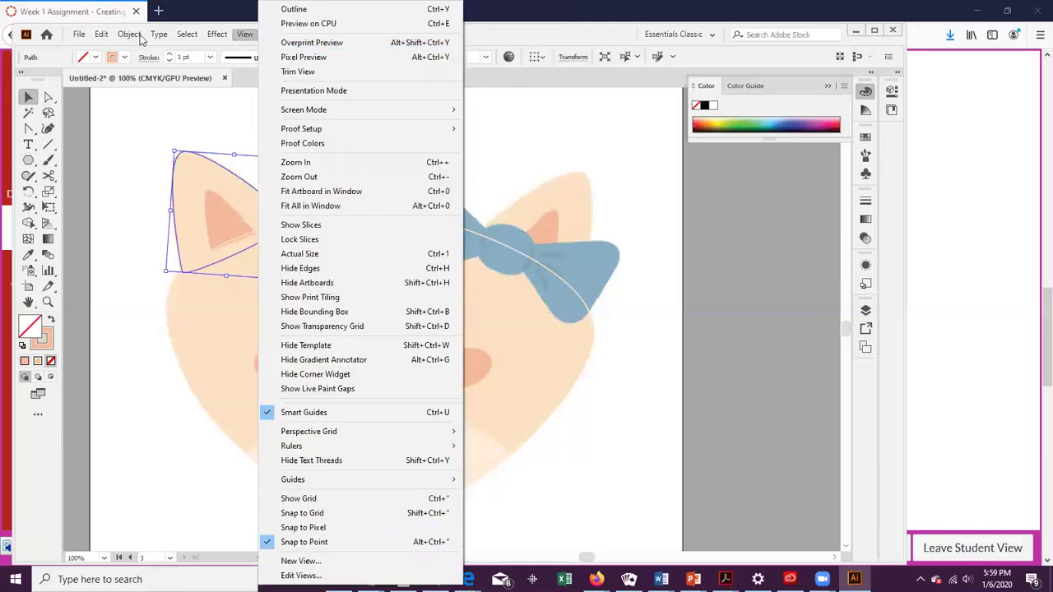
left_click(129, 52)
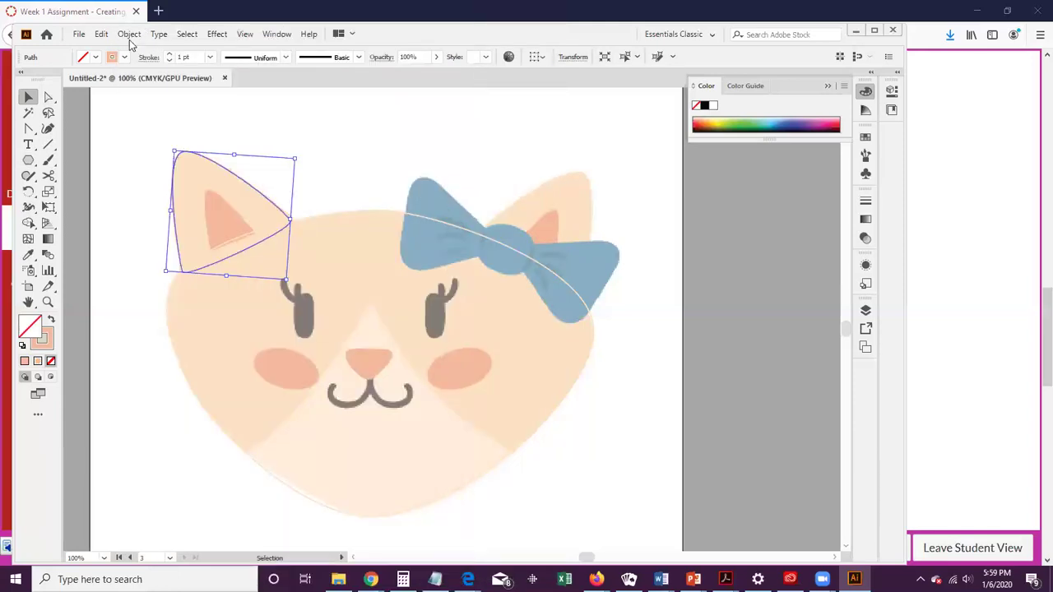
left_click(129, 39)
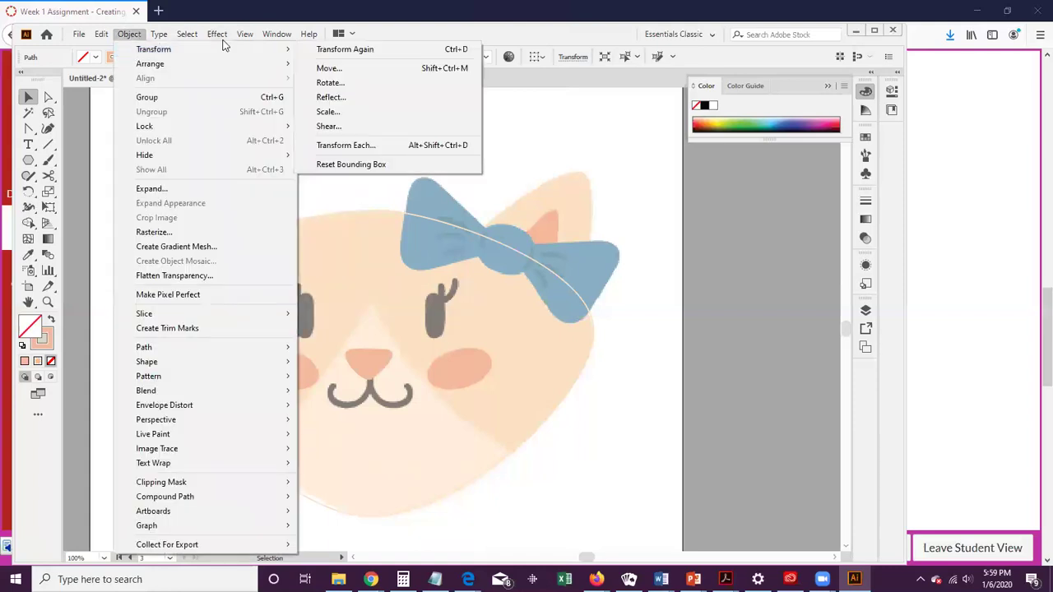
mouse_move(245, 34)
mouse_move(129, 36)
mouse_move(165, 49)
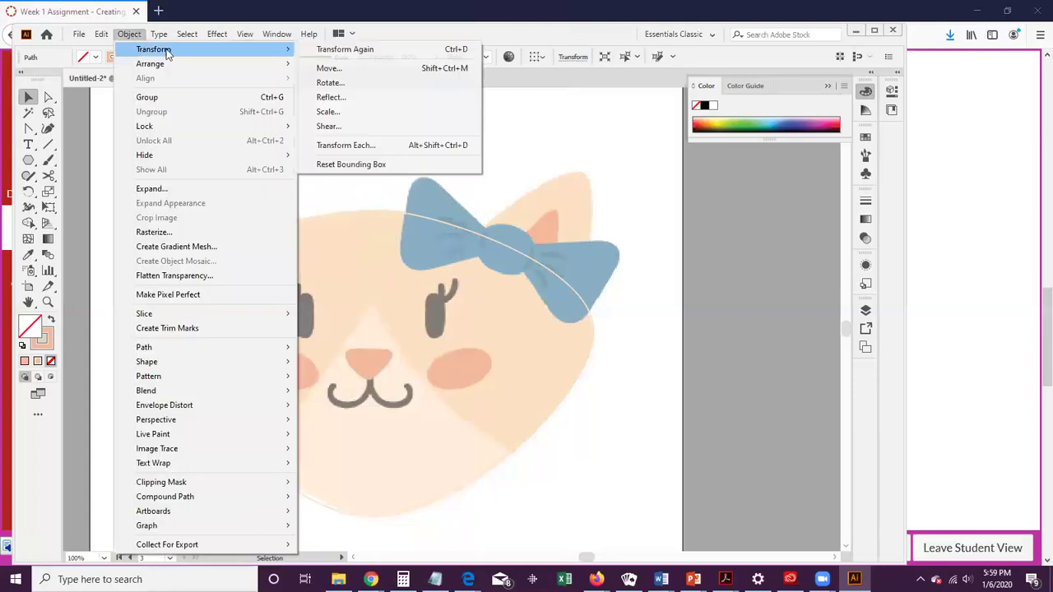
left_click(329, 111)
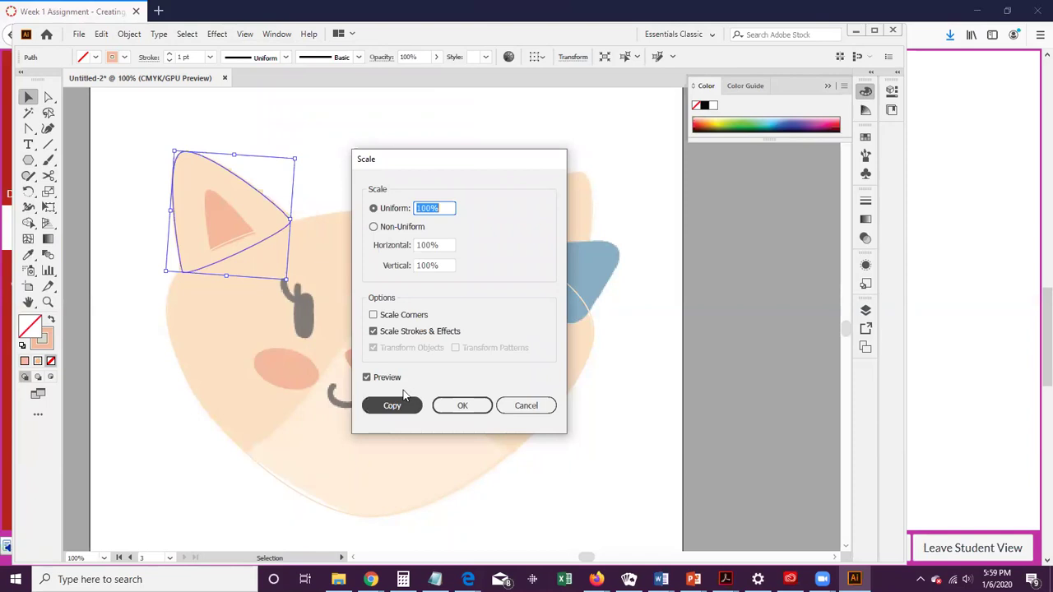
Step: Create a copy of the left ear outline scaled uniformly to 45%, after previewing it at 40%
left_click(442, 208)
left_click_drag(442, 207, 409, 209)
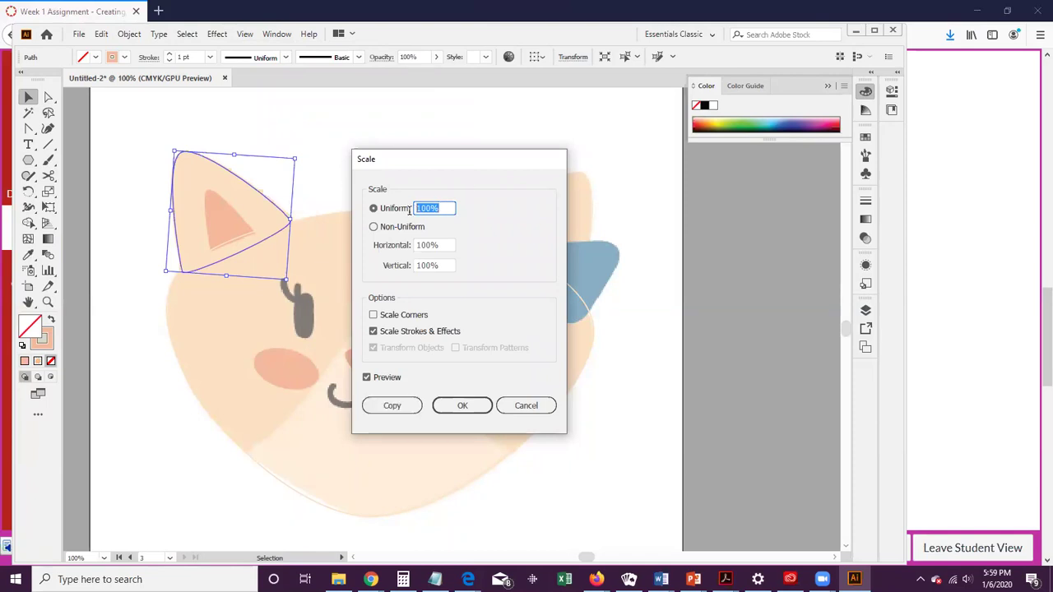
type("40")
key("Tab")
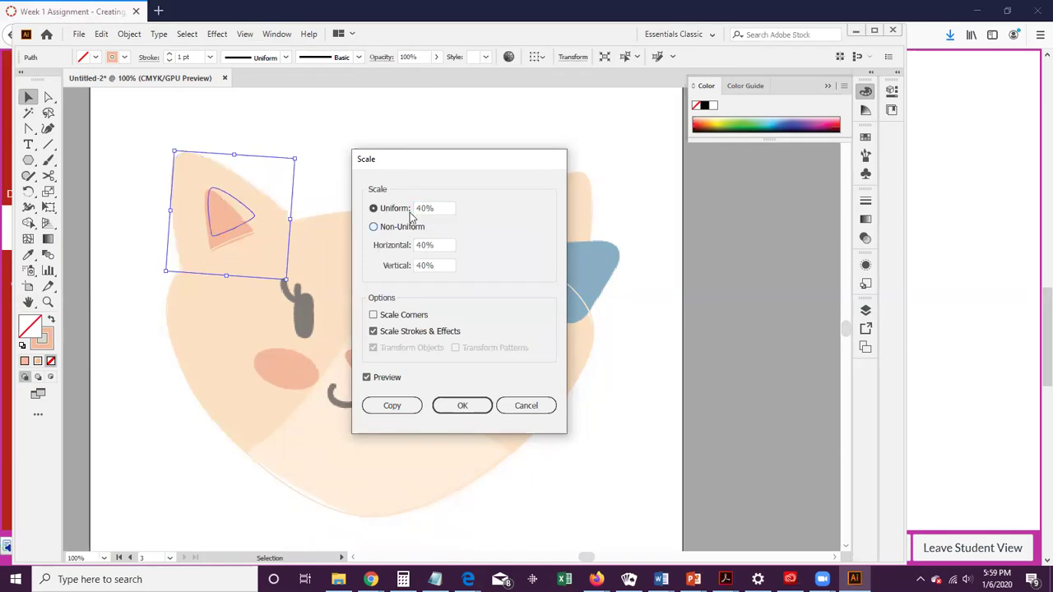
double_click(449, 209)
type("45")
key("Tab")
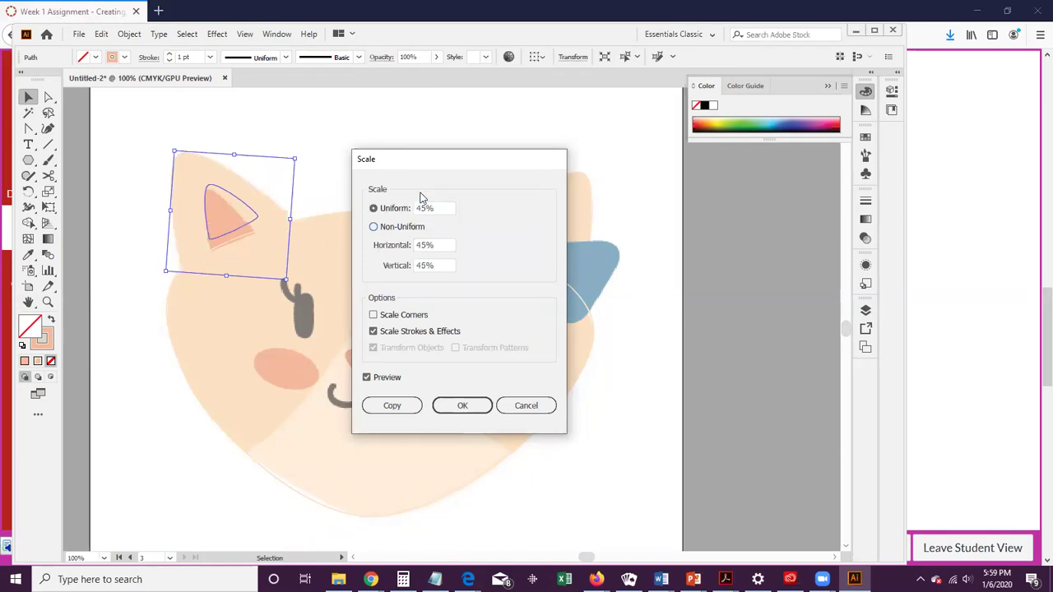
left_click(380, 415)
left_click(384, 406)
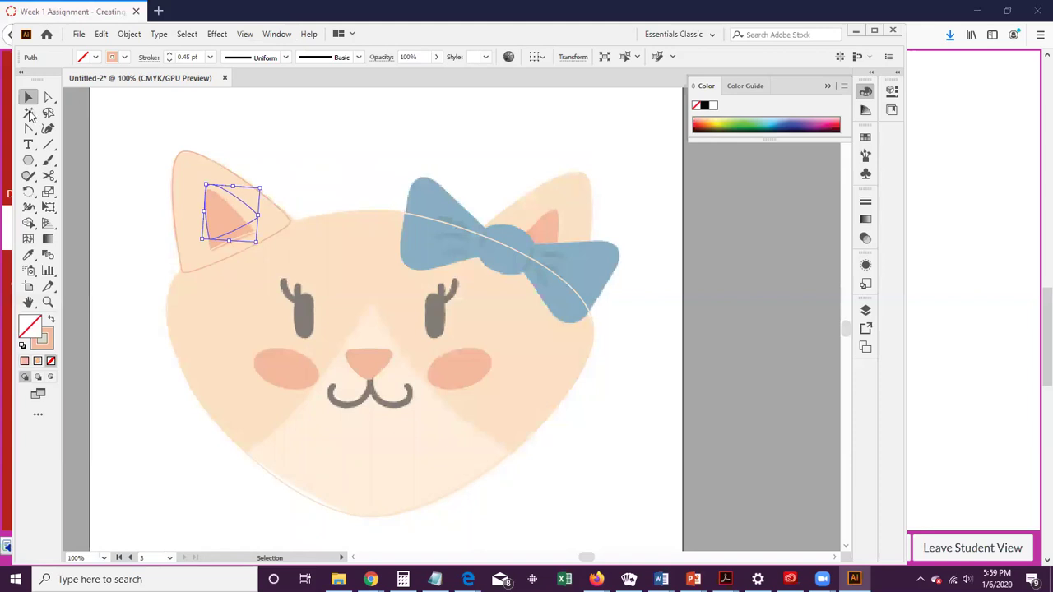
Step: Move the smaller copy down over the template's inner left ear and adjust its three corners with Direct Selection to match
left_click(235, 199)
left_click_drag(235, 198, 239, 215)
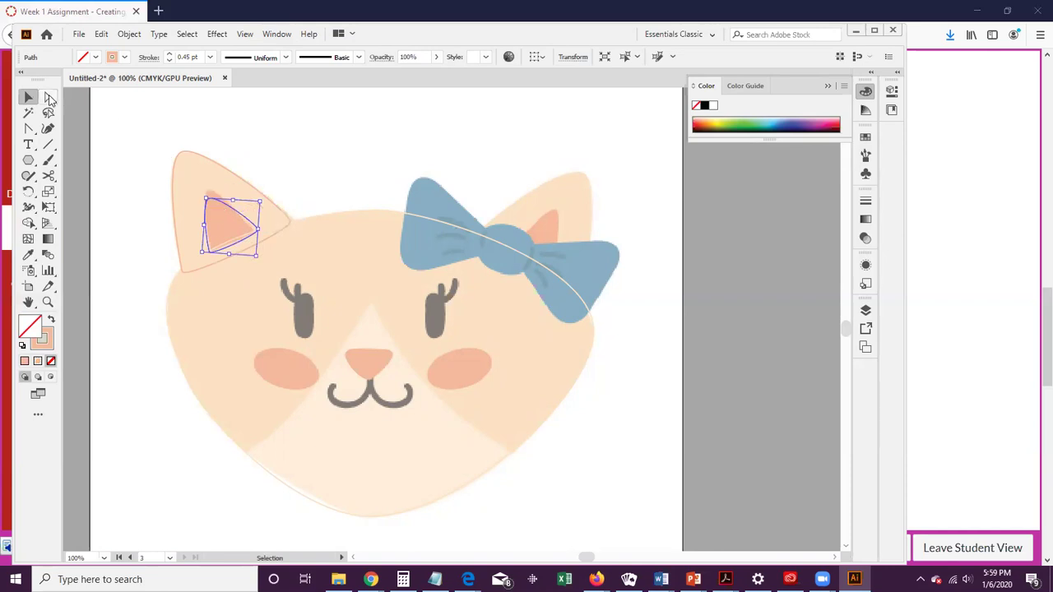
left_click(49, 97)
left_click(242, 175)
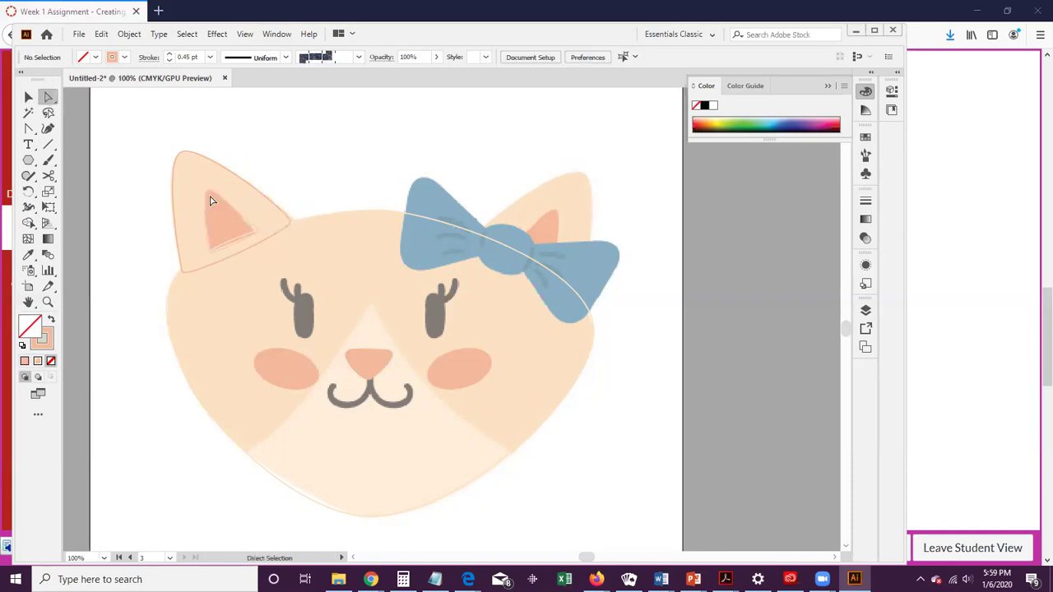
left_click(208, 202)
left_click_drag(208, 202, 207, 195)
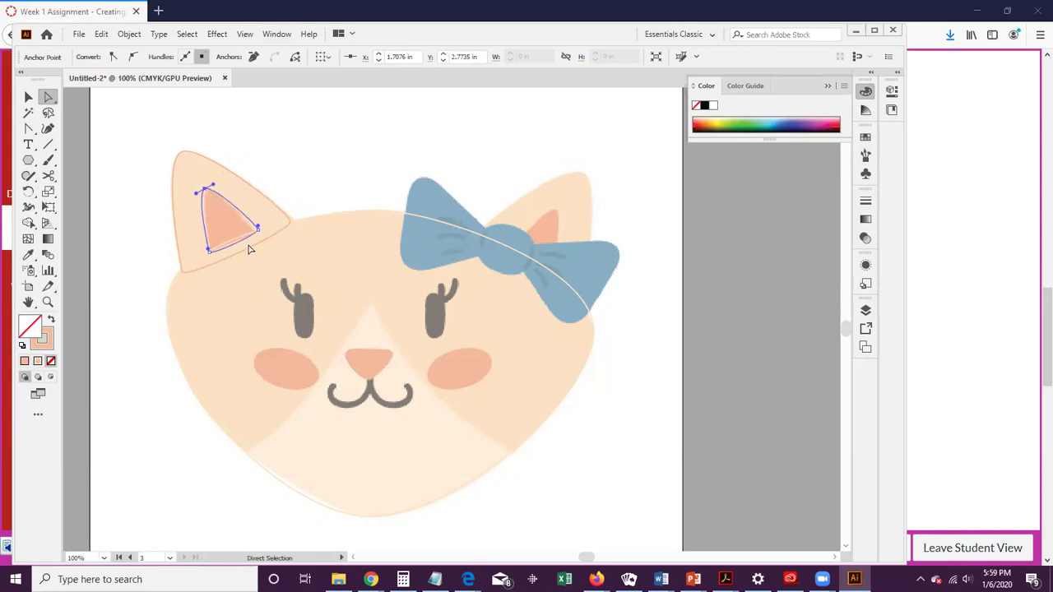
left_click_drag(257, 232, 253, 237)
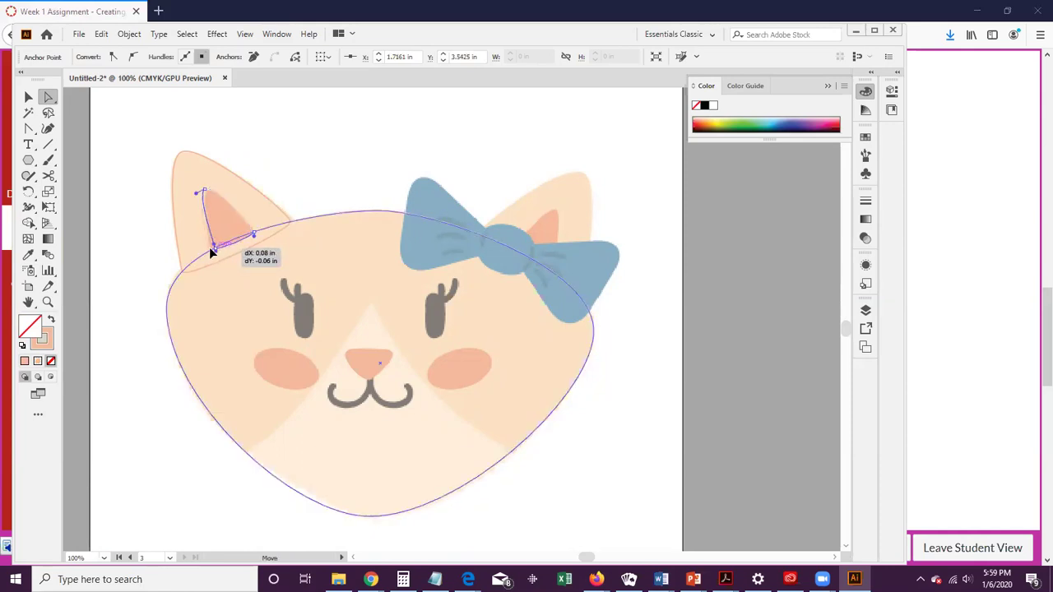
left_click(210, 249)
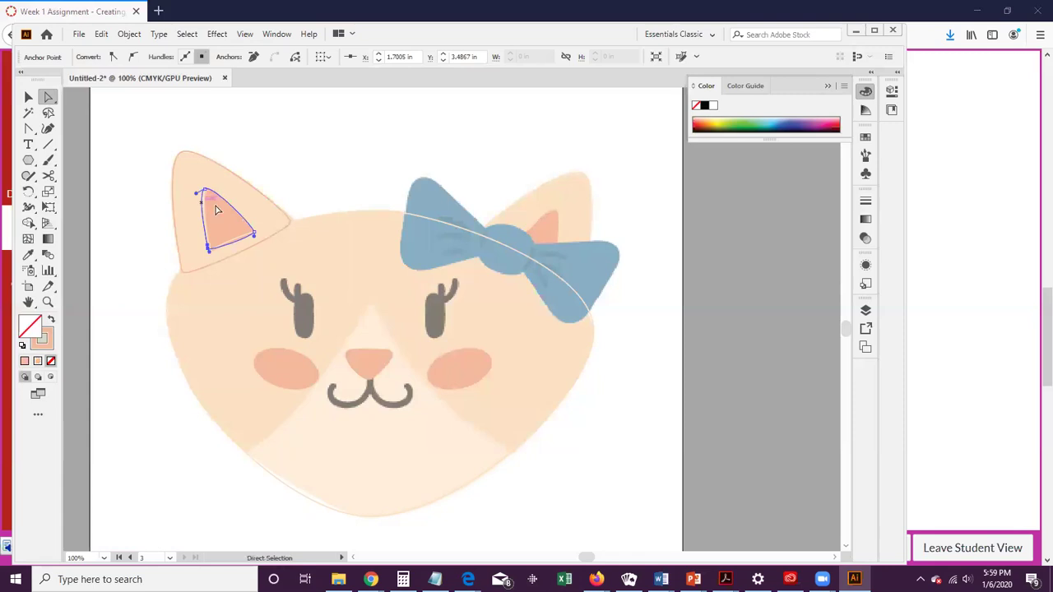
Step: Select the inner ear path and swap its fill and stroke so it becomes a solid pink shape
left_click(234, 216)
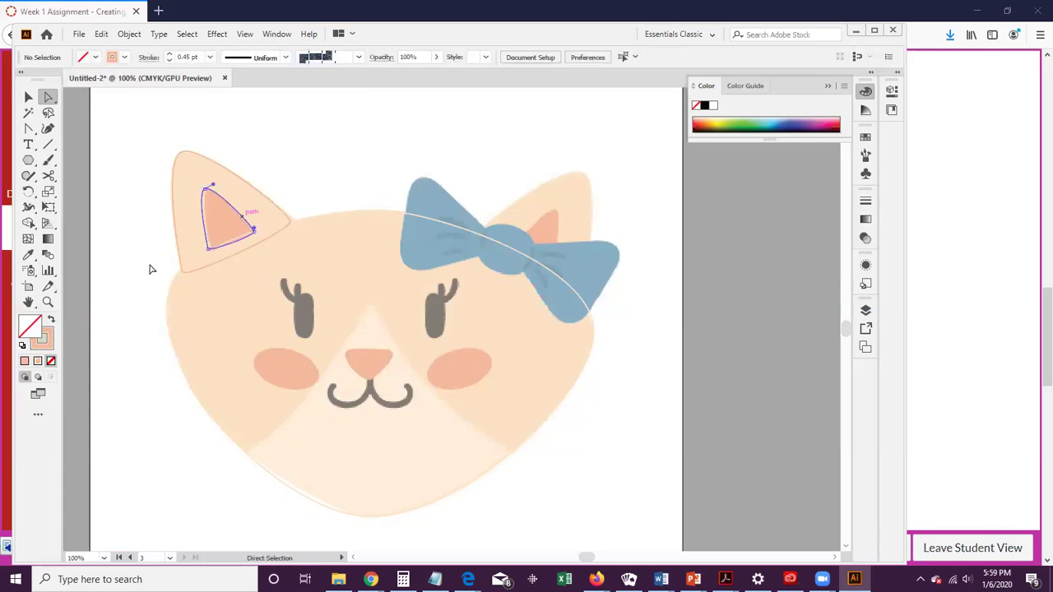
left_click(242, 220)
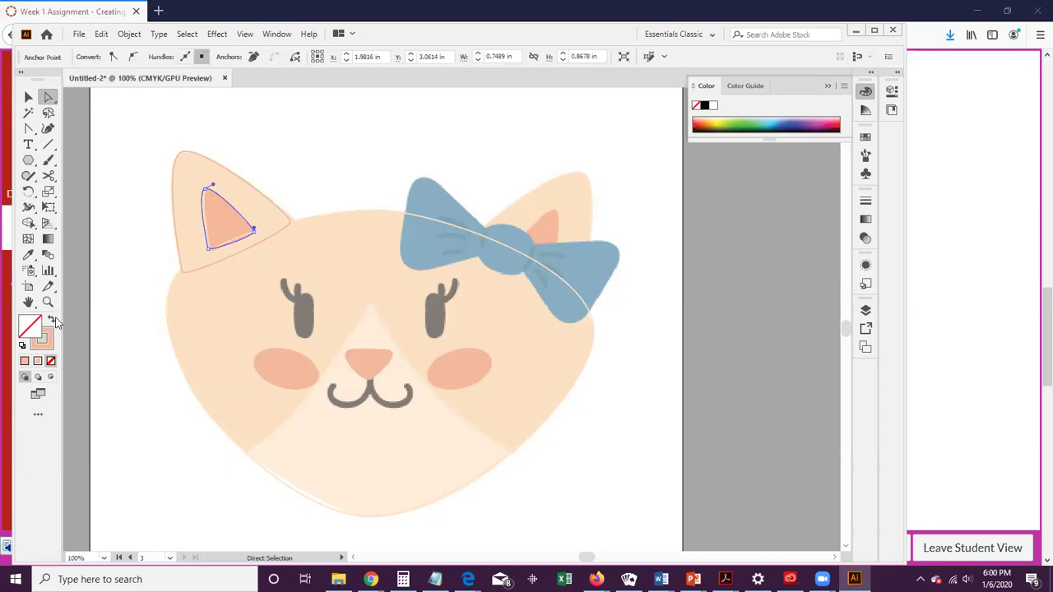
left_click(51, 322)
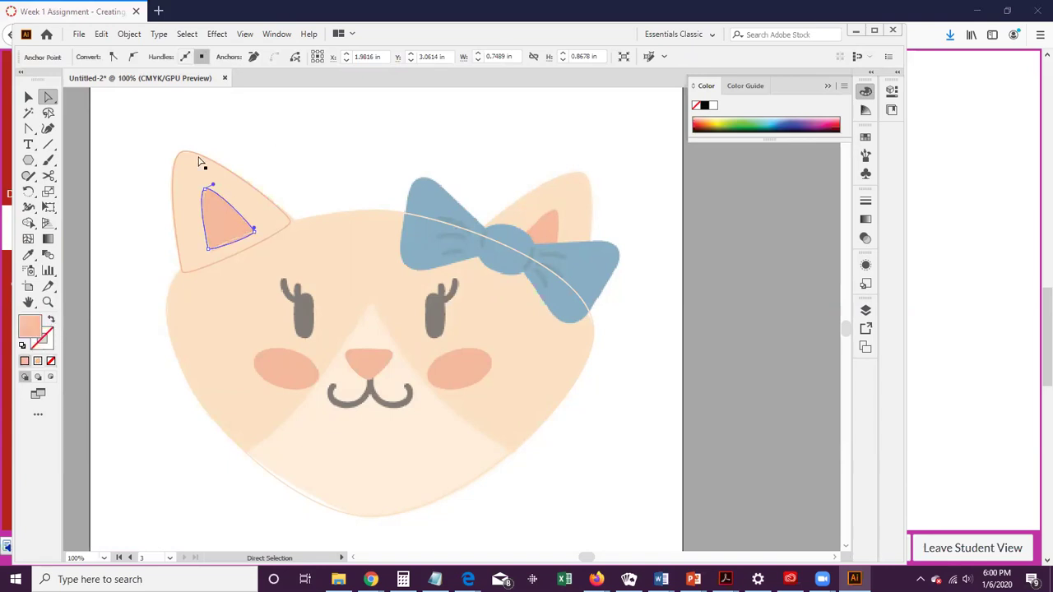
Step: Fill the outer left ear with the cream colour sampled from the template's ear using the Eyedropper, then deselect it
left_click(28, 97)
left_click(193, 155)
left_click(200, 154)
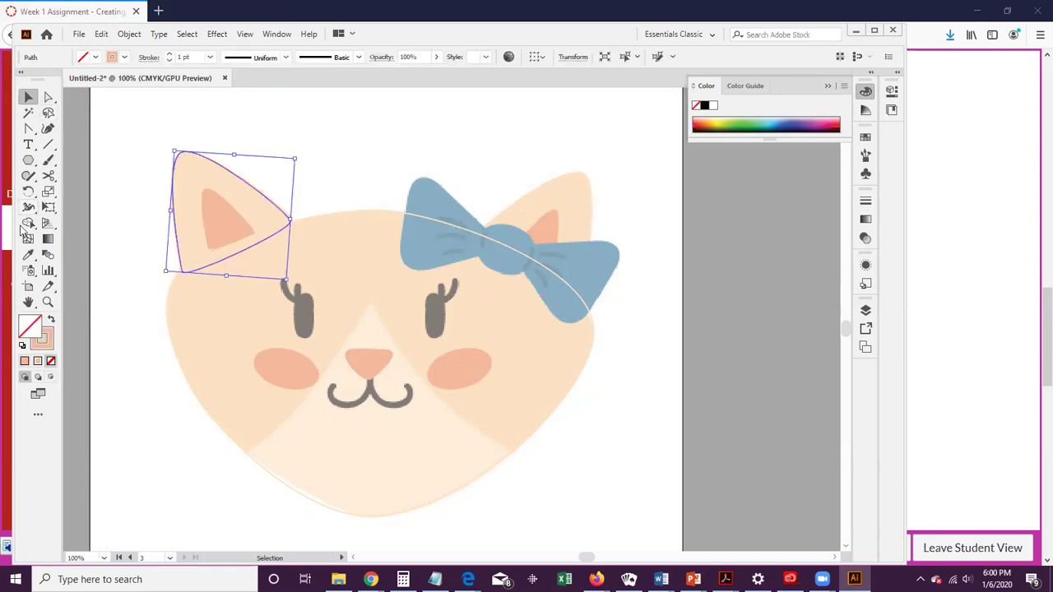
left_click(28, 254)
left_click(200, 164)
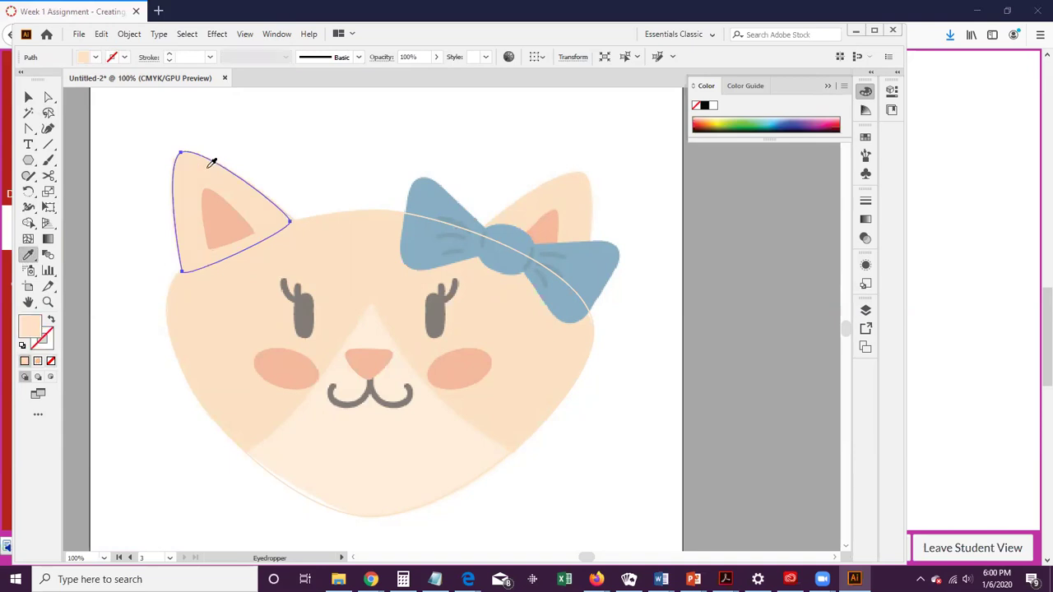
left_click(29, 97)
left_click(237, 104)
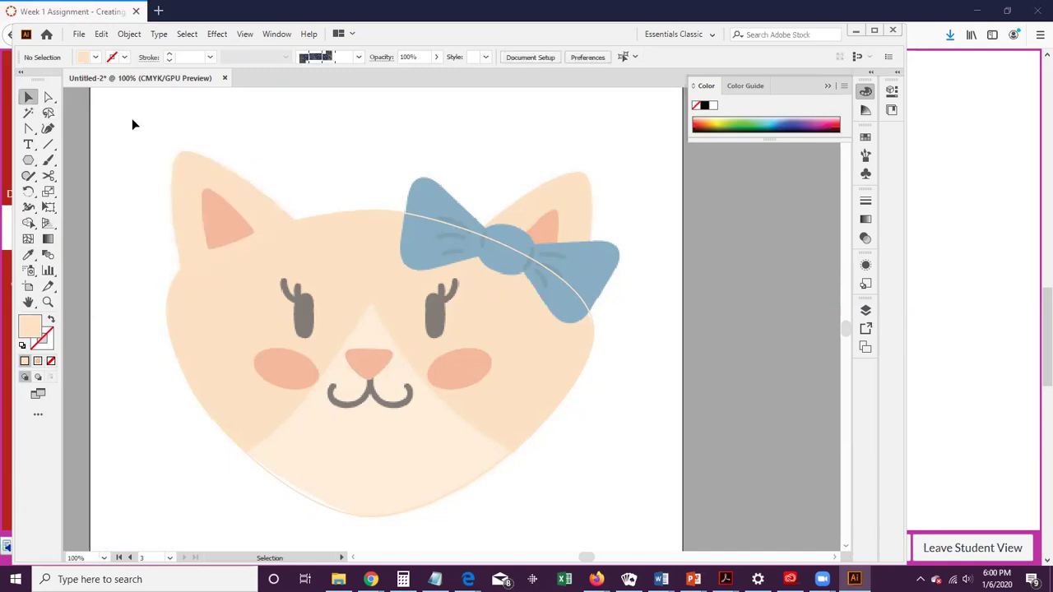
Step: Select both the outer and inner left ear shapes and group them
left_click_drag(175, 216, 261, 225)
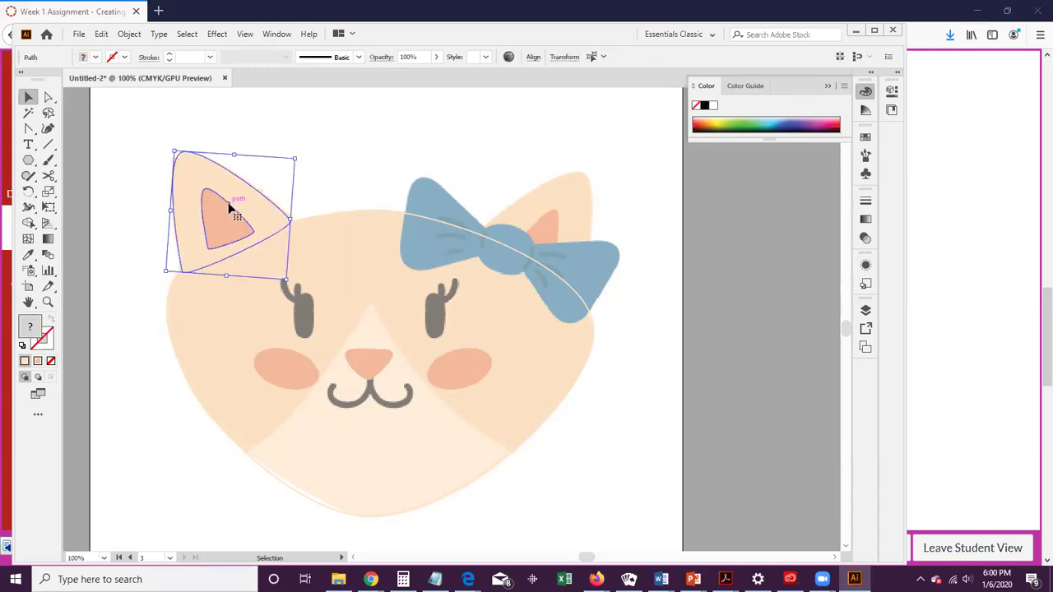
left_click(124, 34)
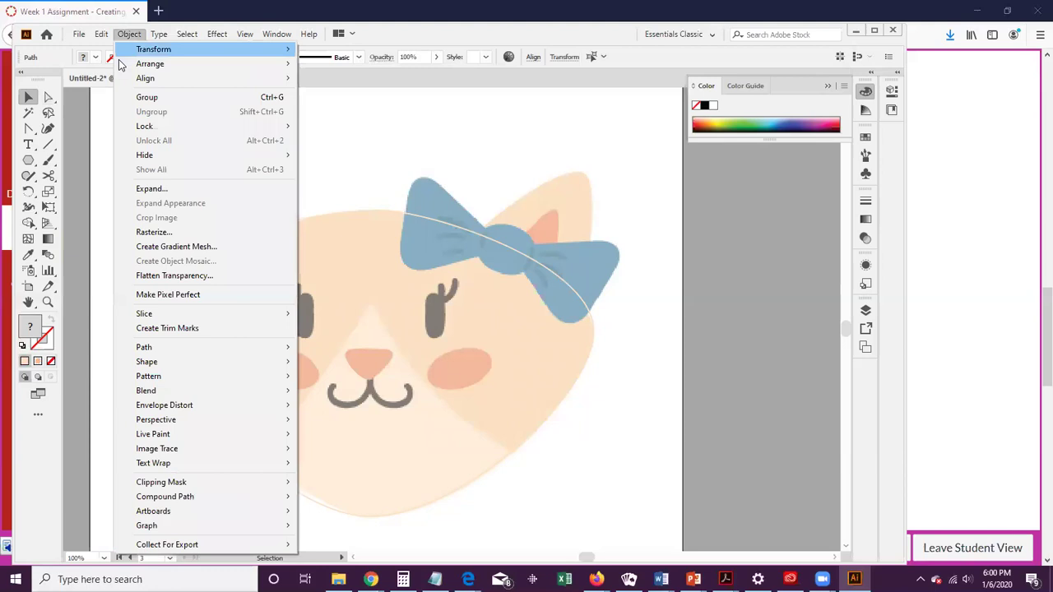
left_click(144, 98)
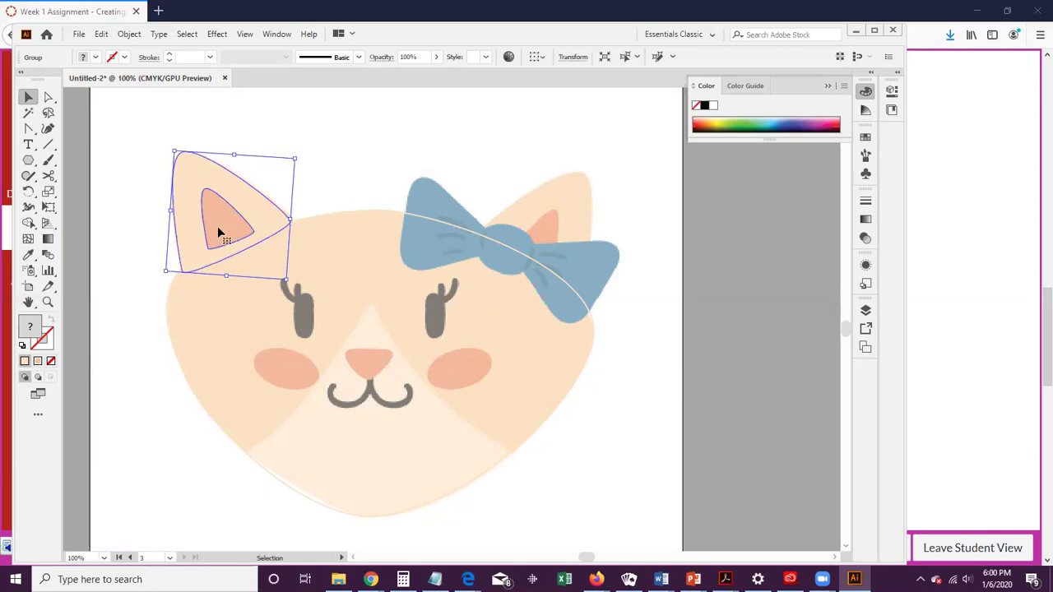
Step: Make a copy of the ear group reflected across the vertical axis and place it over the template's right ear
left_click(127, 34)
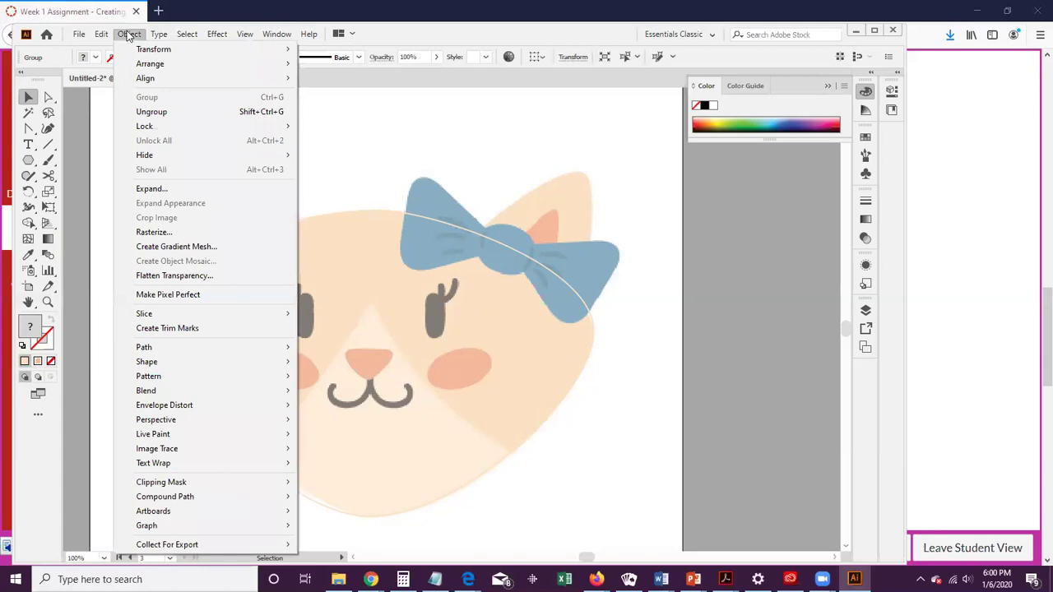
mouse_move(129, 52)
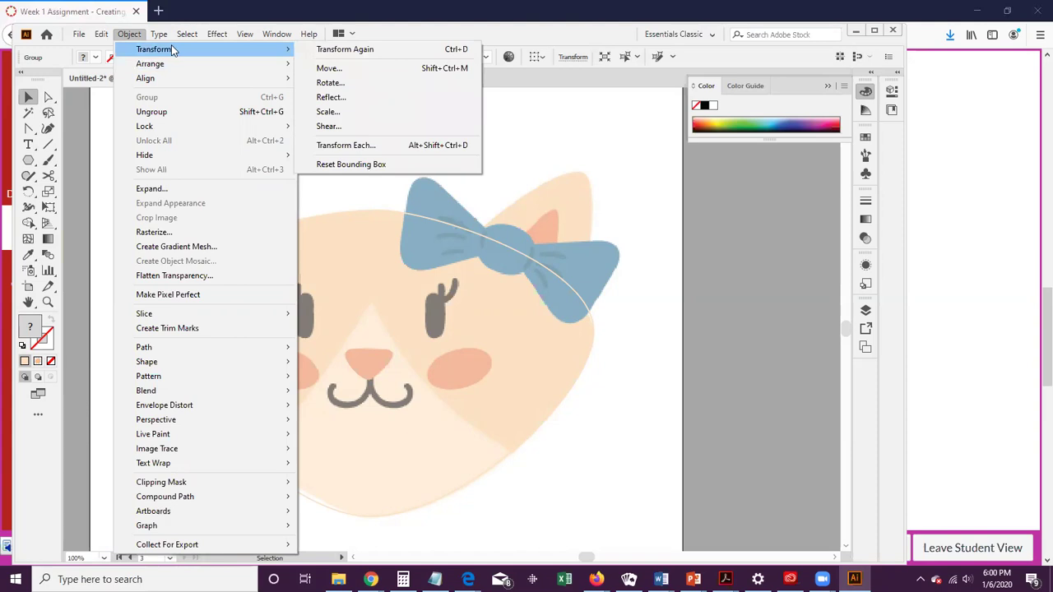
mouse_move(137, 51)
left_click(349, 99)
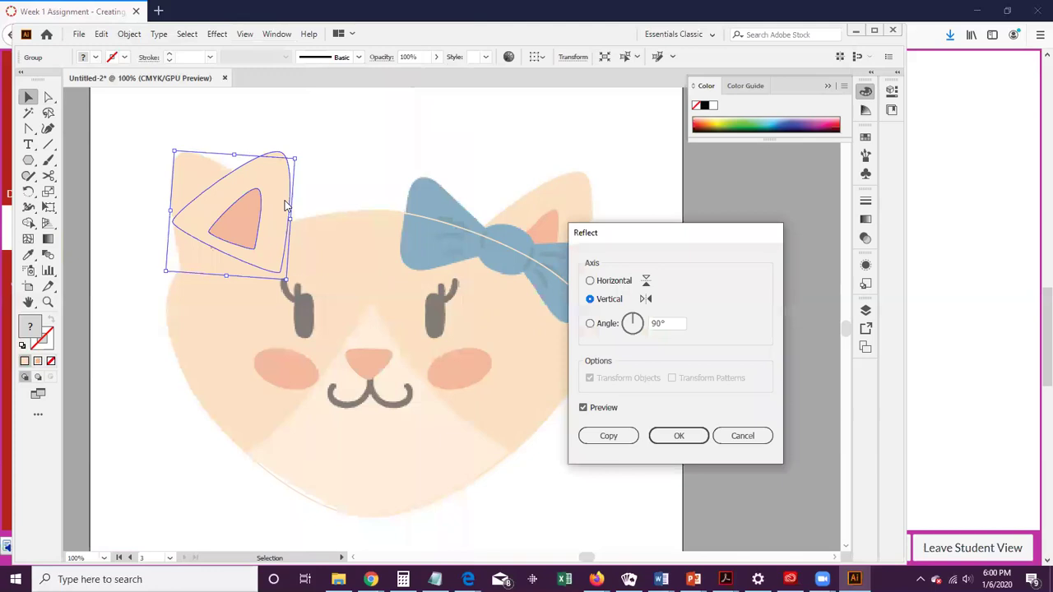
left_click(616, 440)
left_click_drag(270, 206, 587, 232)
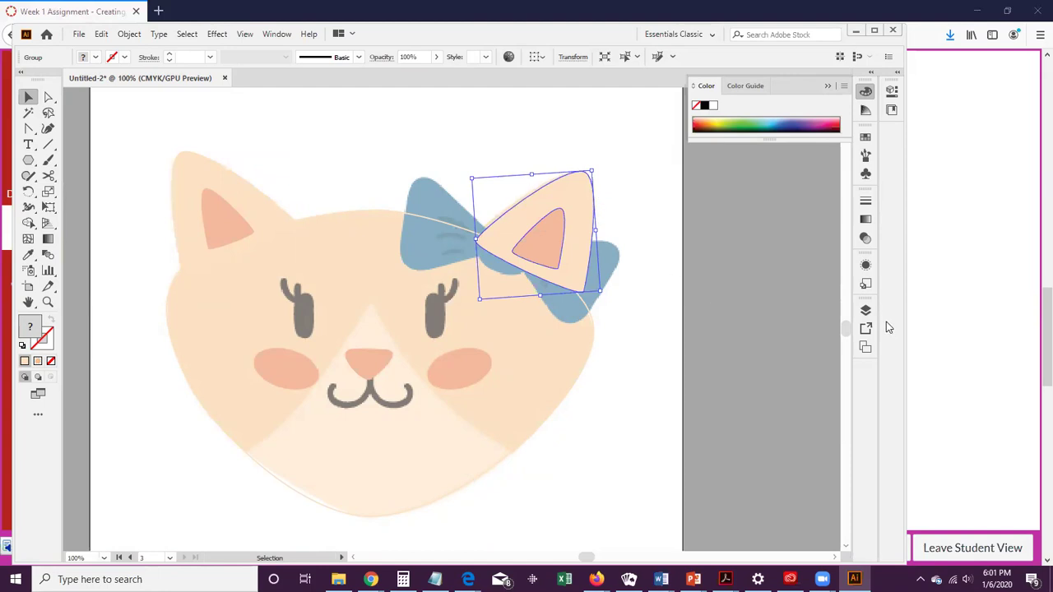
Step: Swap the head outline's fill and stroke to make it solid cream, and hide the Template layer
left_click(581, 380)
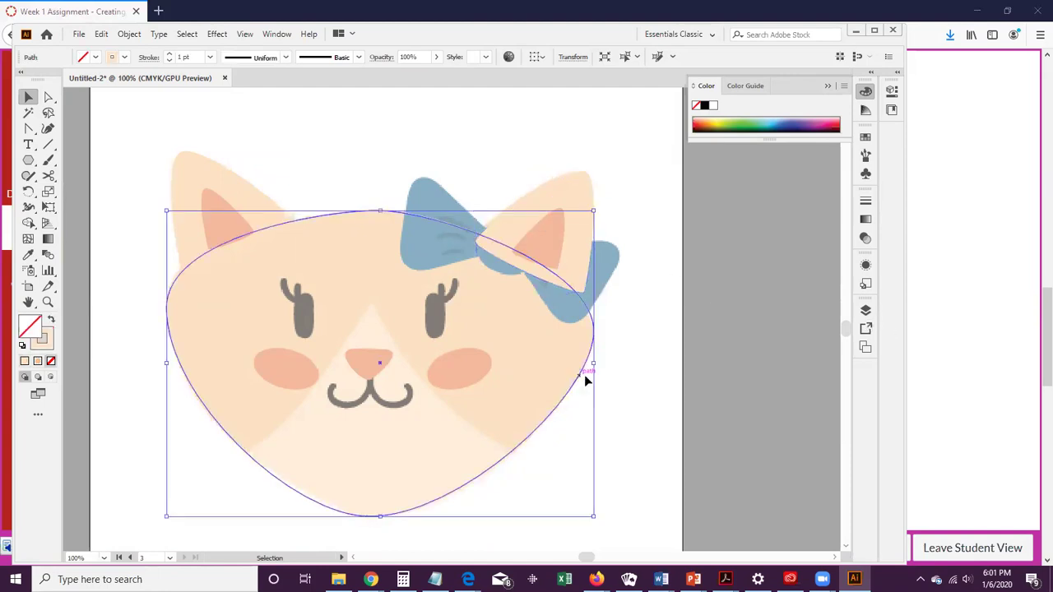
left_click(51, 321)
left_click(311, 95)
left_click(865, 310)
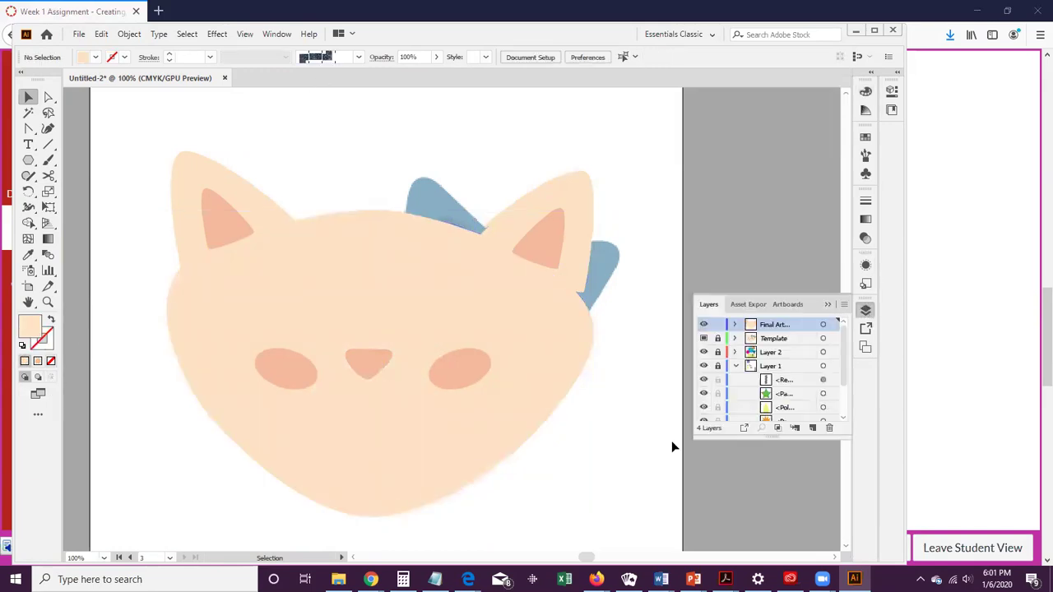
left_click(702, 339)
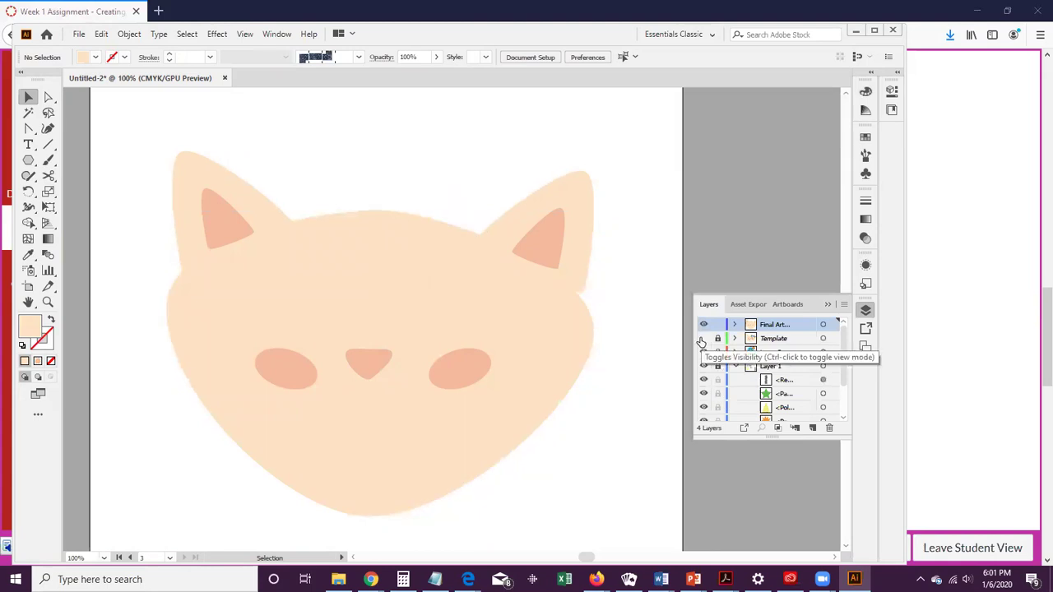
Step: Select only the outer shape of the right ear, rotate it slightly clockwise, and deselect it
left_click(587, 296)
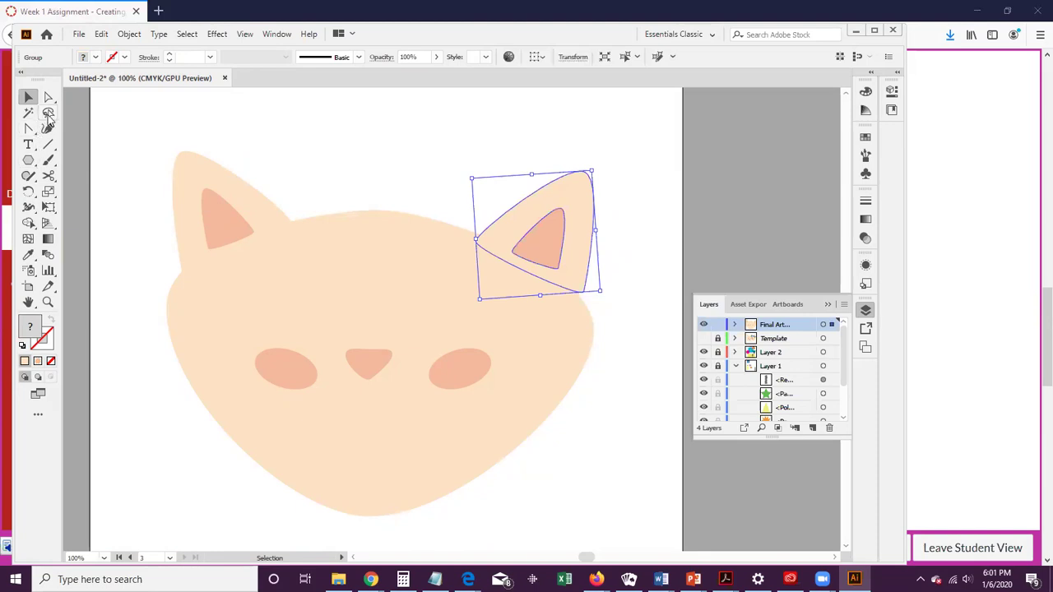
left_click(48, 97)
left_click(621, 241)
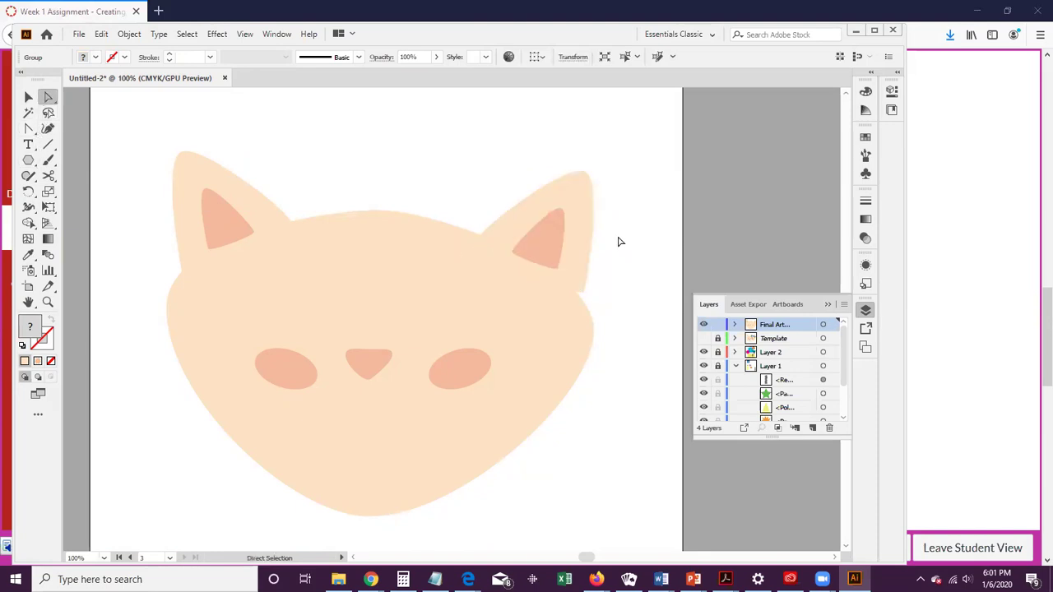
left_click(592, 236)
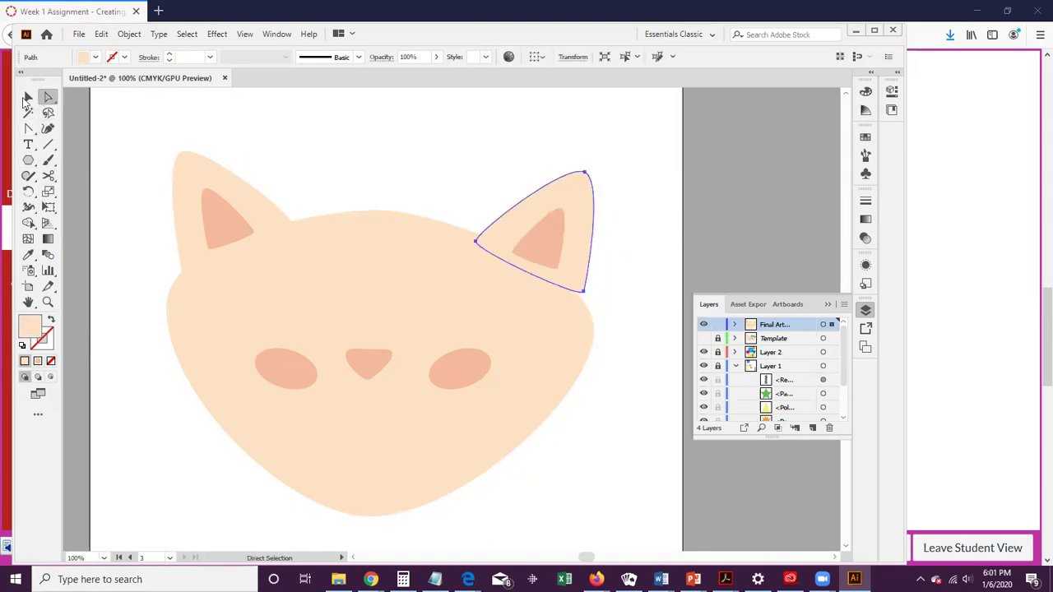
key("v")
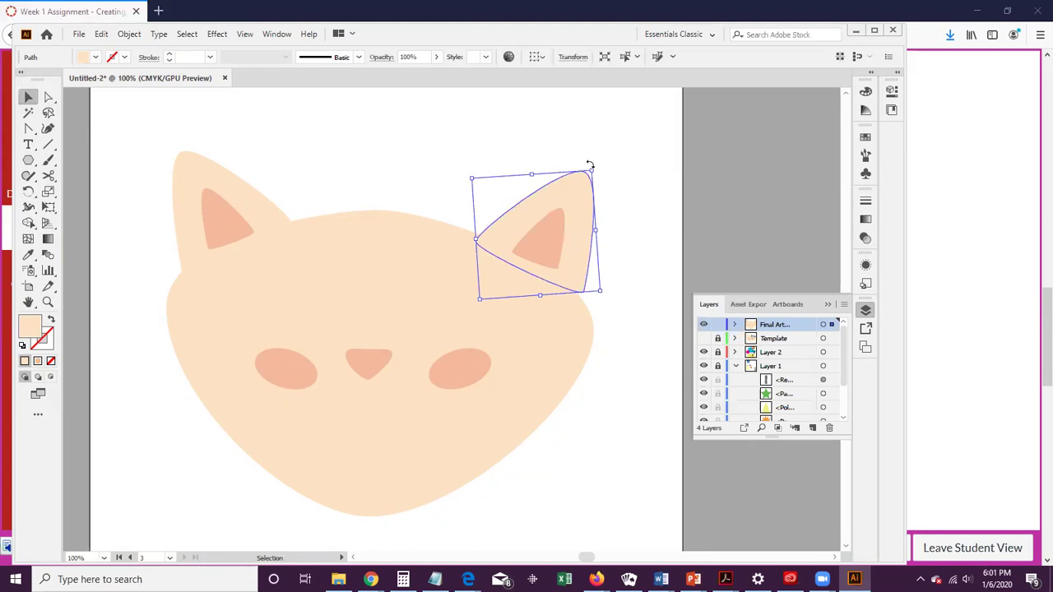
left_click_drag(590, 165, 593, 170)
left_click(658, 189)
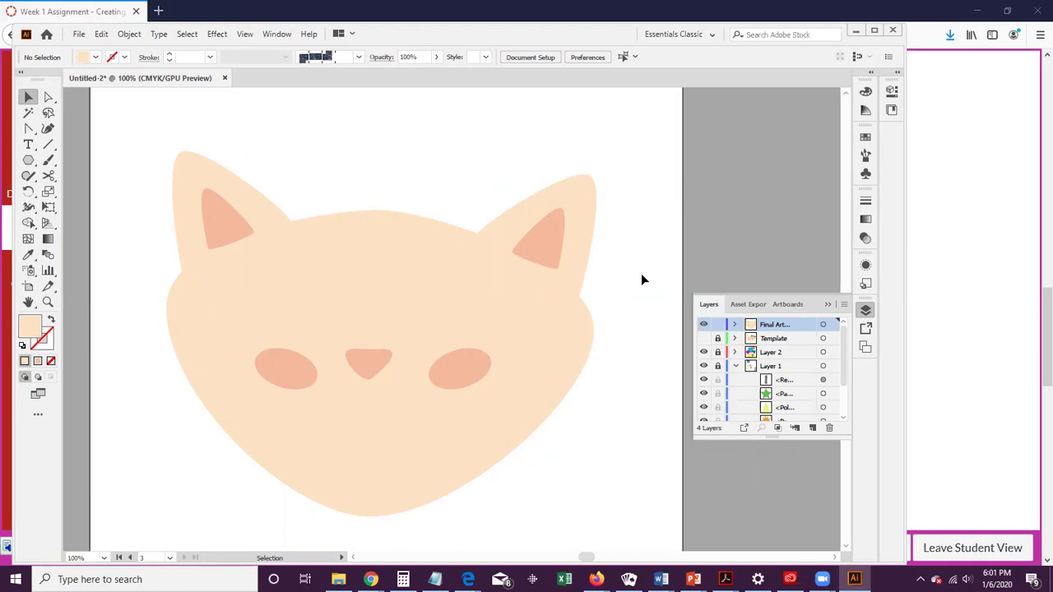
Step: Hide the Final Artwork layer and show the Template layer
left_click(704, 324)
left_click(703, 338)
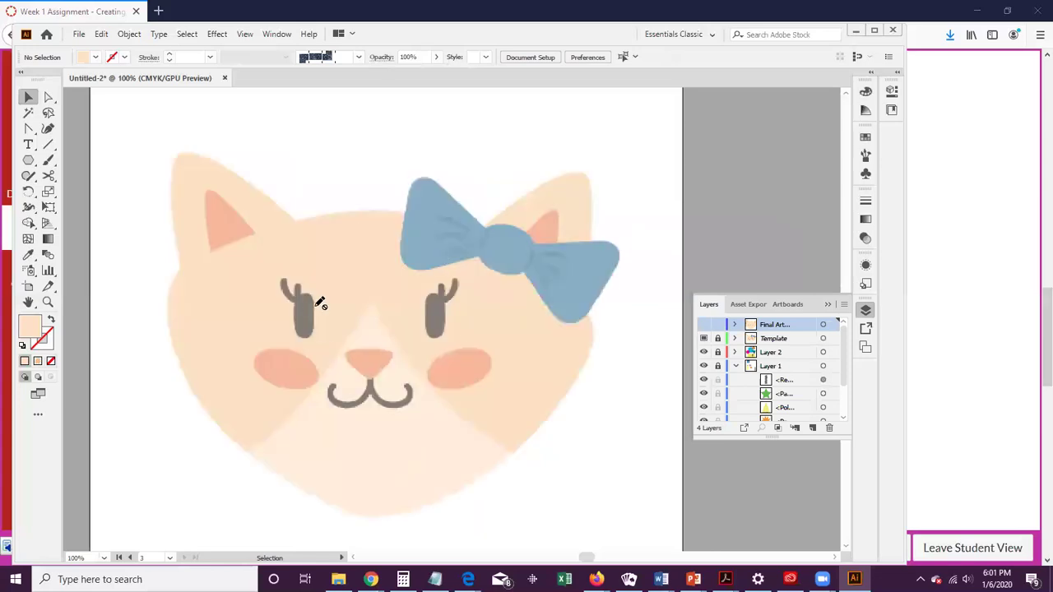